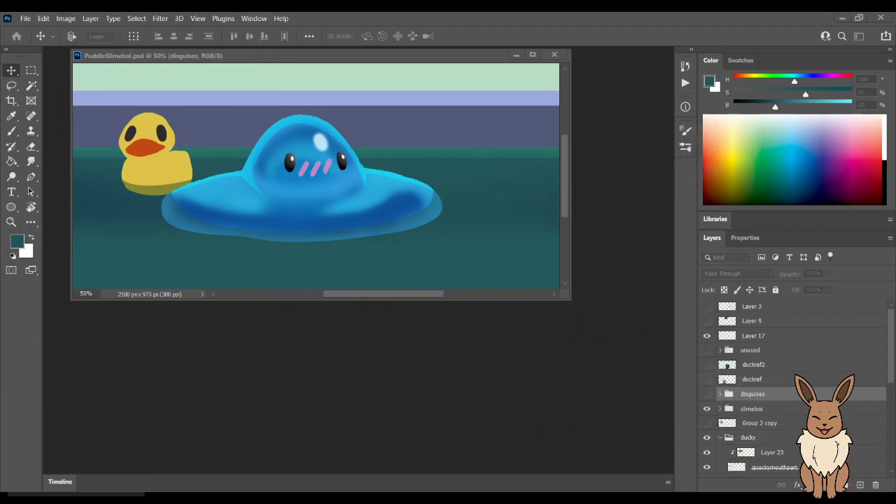
# Close the PuddleSlimeboi.psd document.
pyautogui.click(615, 405)
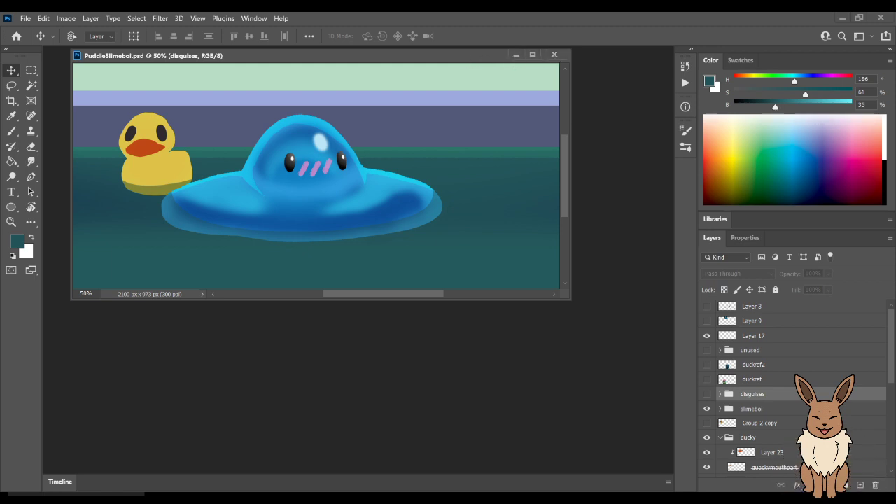
pyautogui.moveTo(280, 55); pyautogui.dragTo(318, 108)
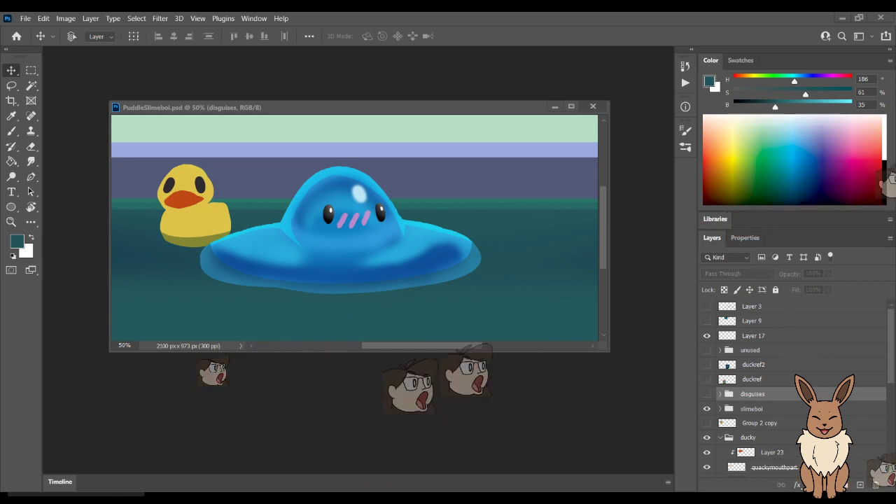
pyautogui.hotkey('ctrl', 'w')
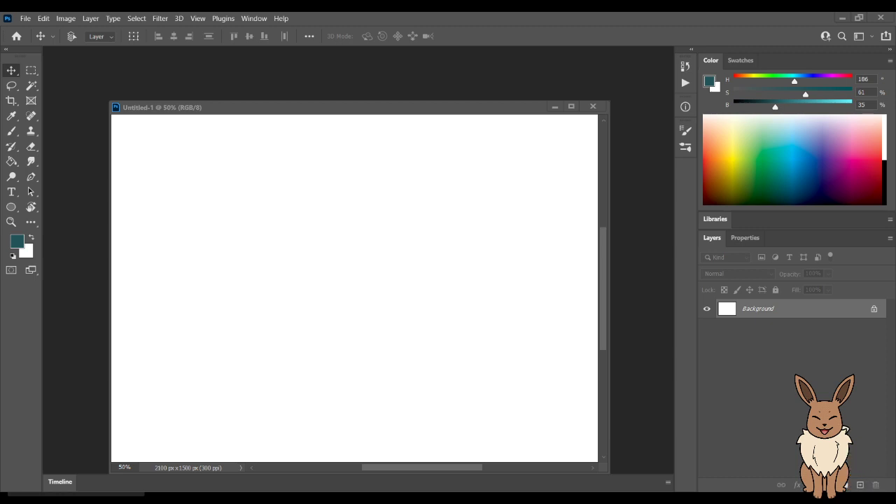
# Add a new empty layer above the background of the blank 2100 x 1500 px canvas.
pyautogui.click(809, 381)
pyautogui.click(860, 484)
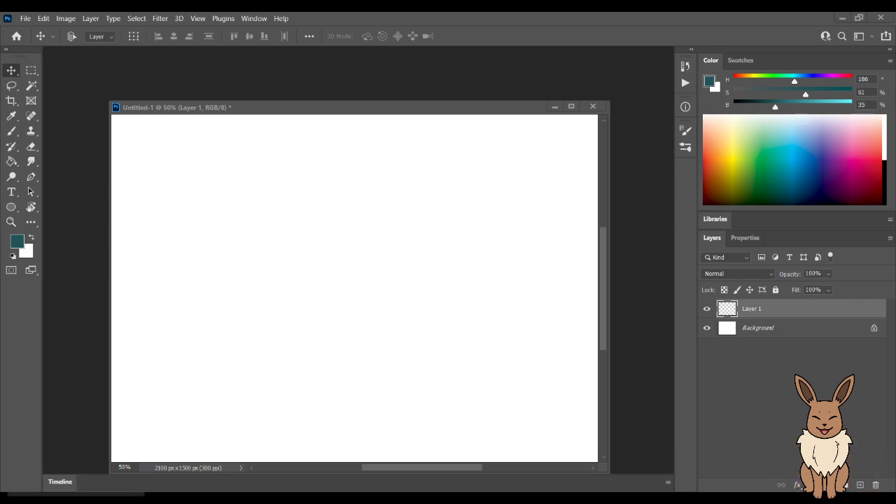
pyautogui.moveTo(350, 107); pyautogui.dragTo(372, 92)
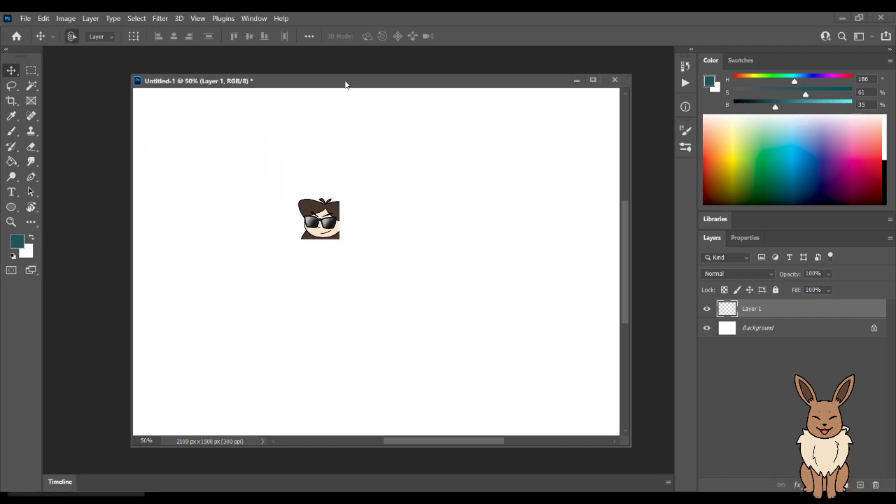
# Paste the copied grinning shovel-carrying troll image, enlarge it, and place it in the canvas's upper-right corner.
pyautogui.hotkey('ctrl', 'v')
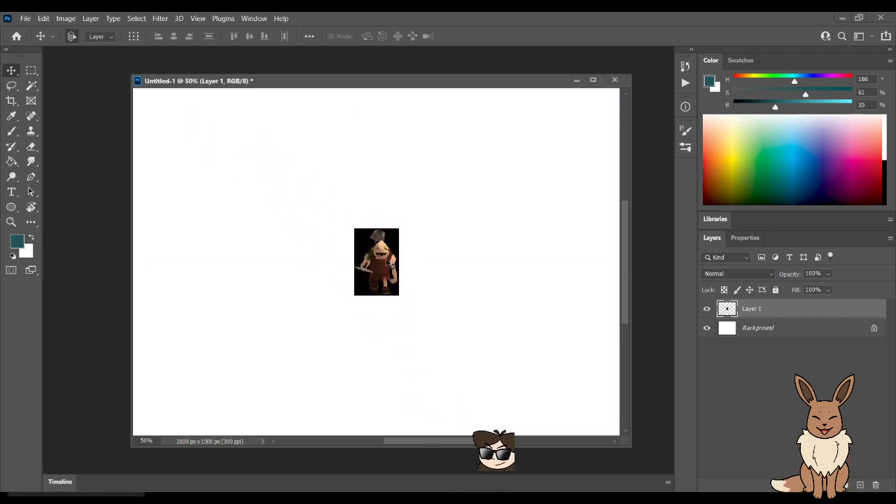
pyautogui.hotkey('ctrl', 't')
pyautogui.moveTo(401, 228); pyautogui.dragTo(506, 175)
pyautogui.moveTo(388, 223); pyautogui.dragTo(168, 170)
pyautogui.press('Return')
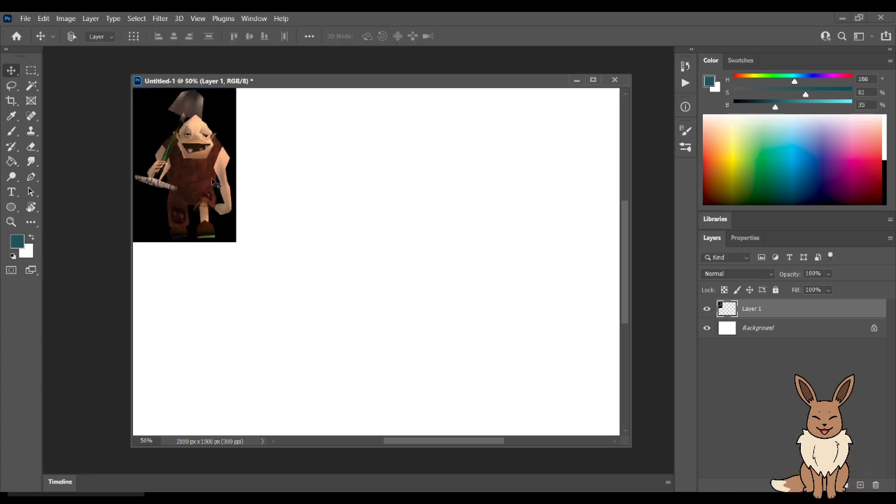
pyautogui.moveTo(202, 166); pyautogui.dragTo(588, 165)
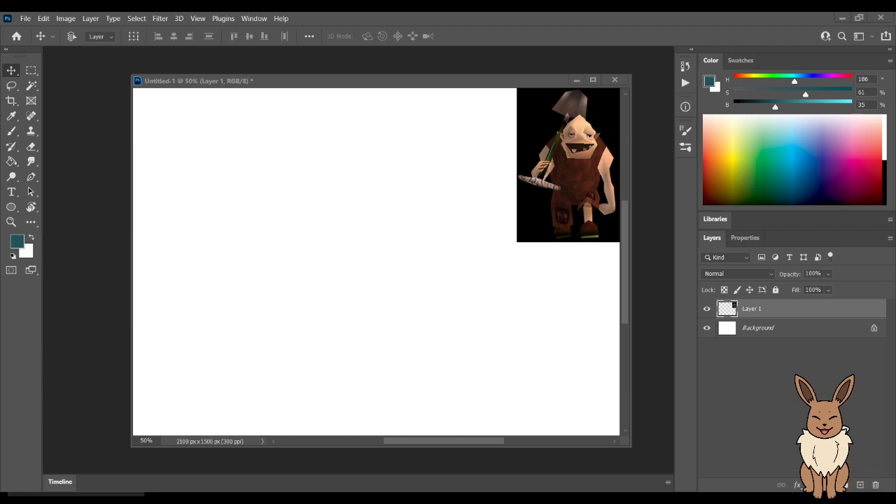
pyautogui.moveTo(553, 222); pyautogui.dragTo(553, 222)
# Paste the haloed troll image, scale it to about 204%, and place it along the right edge directly below the first reference.
pyautogui.hotkey('ctrl', 'v')
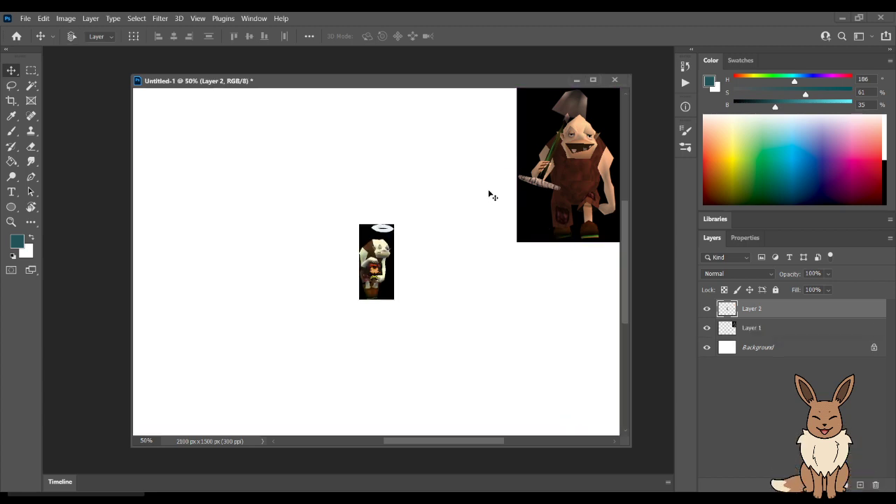
pyautogui.hotkey('ctrl', 't')
pyautogui.moveTo(393, 225); pyautogui.dragTo(469, 163)
pyautogui.moveTo(401, 232); pyautogui.dragTo(590, 329)
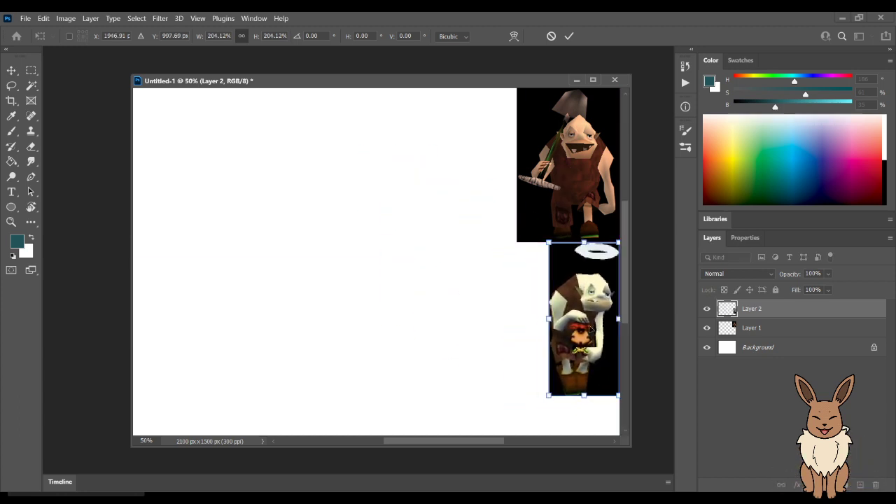
pyautogui.press('Return')
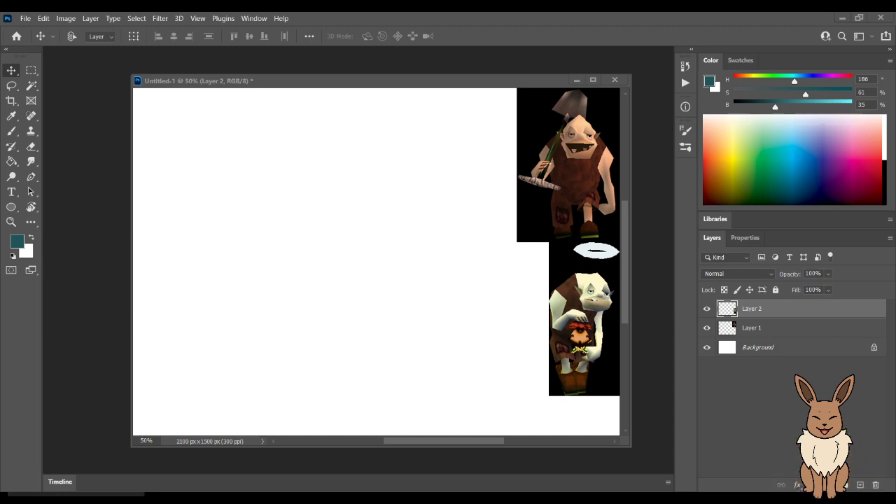
# Paste the third troll image, scale it to about 175%, and place it beside the haloed troll.
pyautogui.hotkey('ctrl', 'v')
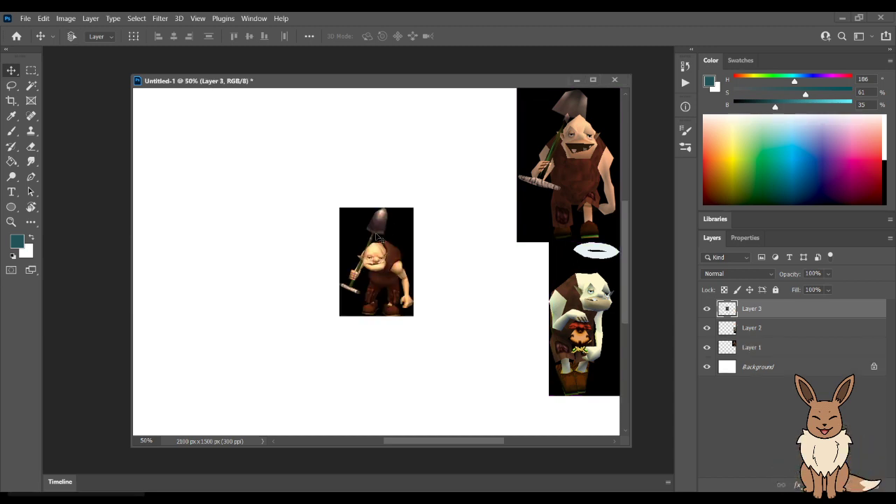
pyautogui.hotkey('ctrl', 't')
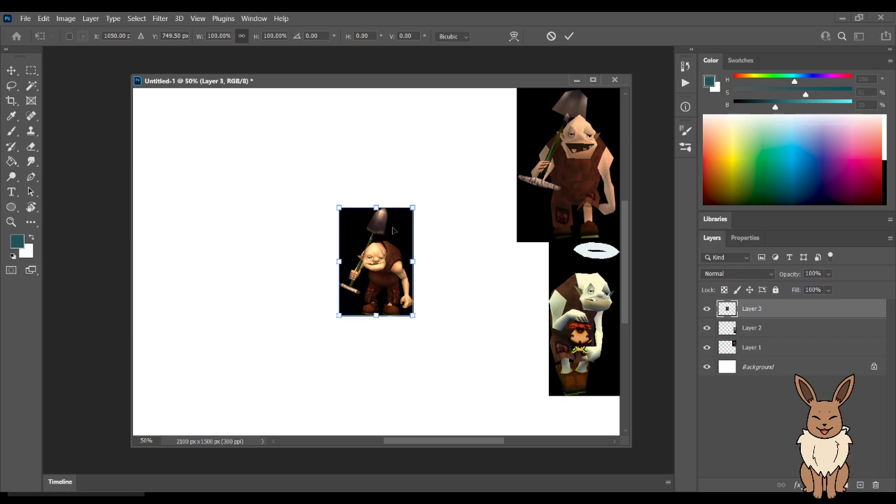
pyautogui.moveTo(413, 207); pyautogui.dragTo(484, 146)
pyautogui.moveTo(437, 224); pyautogui.dragTo(510, 357)
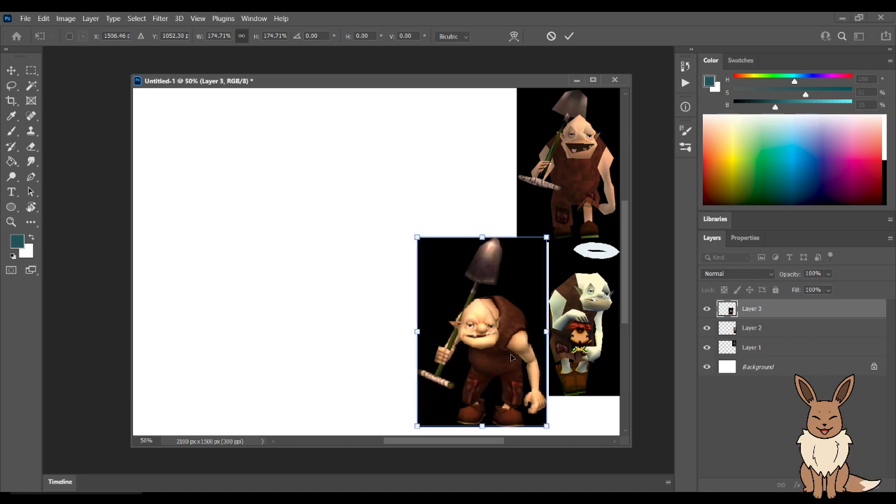
pyautogui.press('Return')
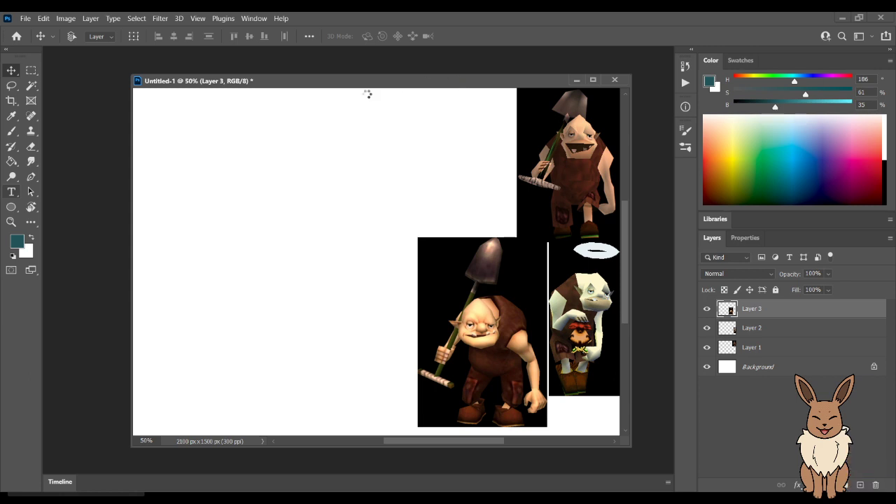
# Add a 10 pt text box beginning ": DRAW A PROGRAMMING CHICKEN, AND MAKE JAVA USE IT AS HIS PROFI" on the empty canvas area, and hide its layer.
pyautogui.press('t')
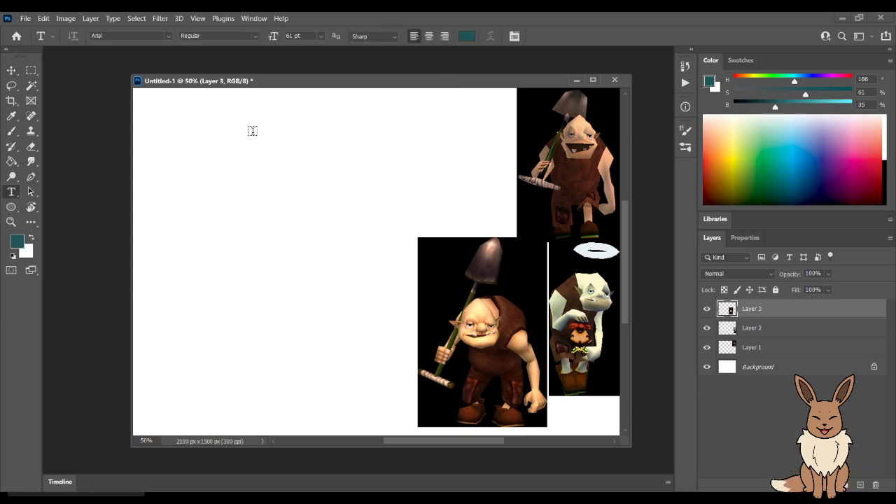
pyautogui.moveTo(187, 131); pyautogui.dragTo(340, 200)
pyautogui.moveTo(186, 131); pyautogui.dragTo(372, 191)
pyautogui.press('BackSpace')
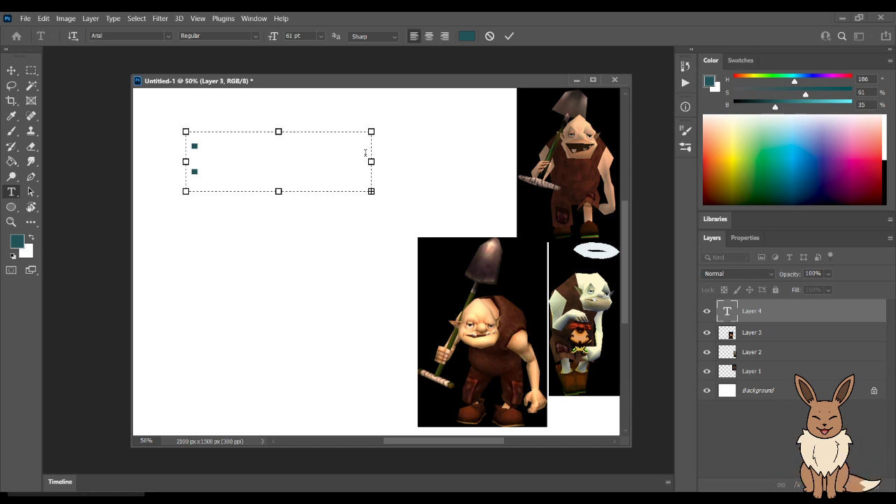
pyautogui.hotkey('ctrl', 'a')
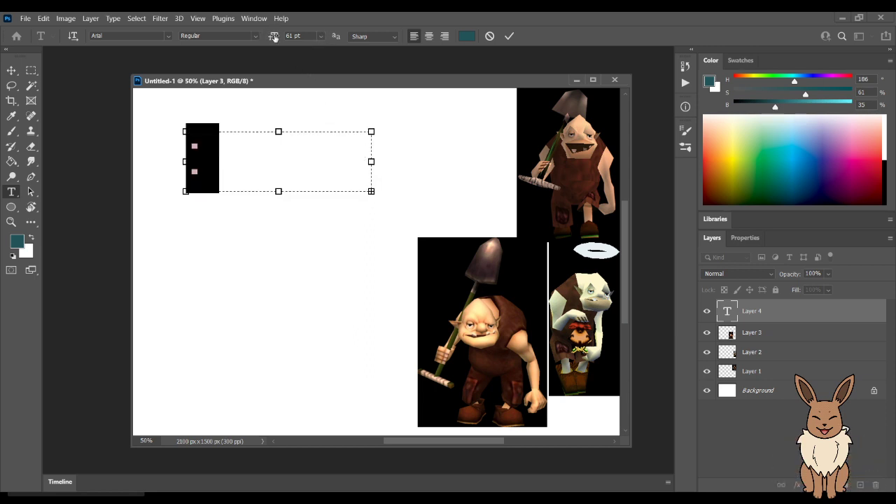
pyautogui.moveTo(276, 35); pyautogui.dragTo(233, 42)
pyautogui.write('DRAW A PROGRAMMING')
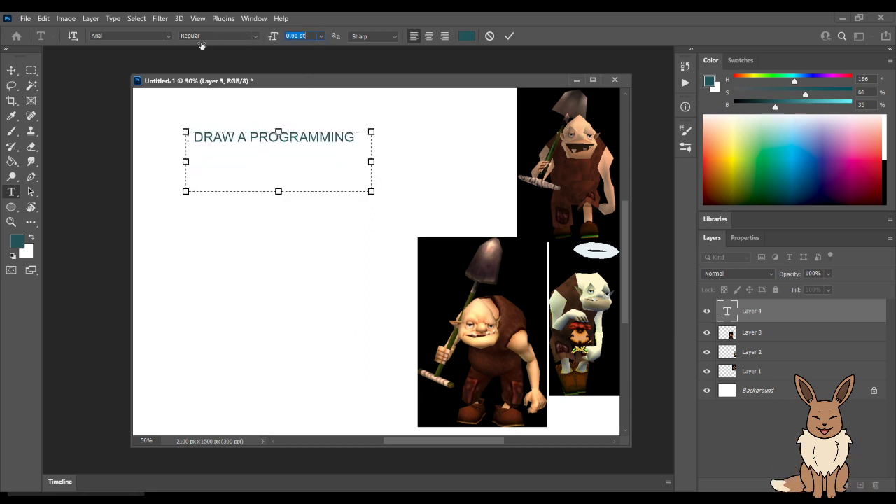
pyautogui.moveTo(273, 35)
pyautogui.mouseDown()
pyautogui.moveTo(287, 36)
pyautogui.moveTo(266, 40)
pyautogui.moveTo(281, 35)
pyautogui.mouseUp()
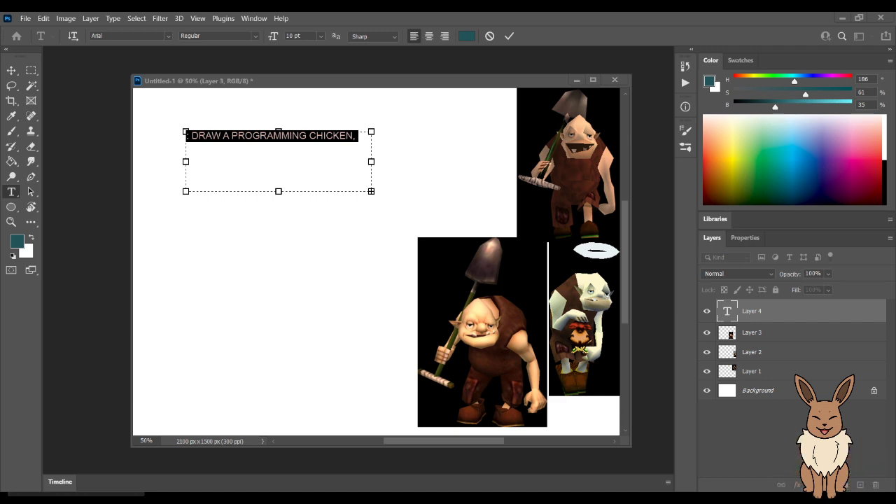
pyautogui.click(708, 316)
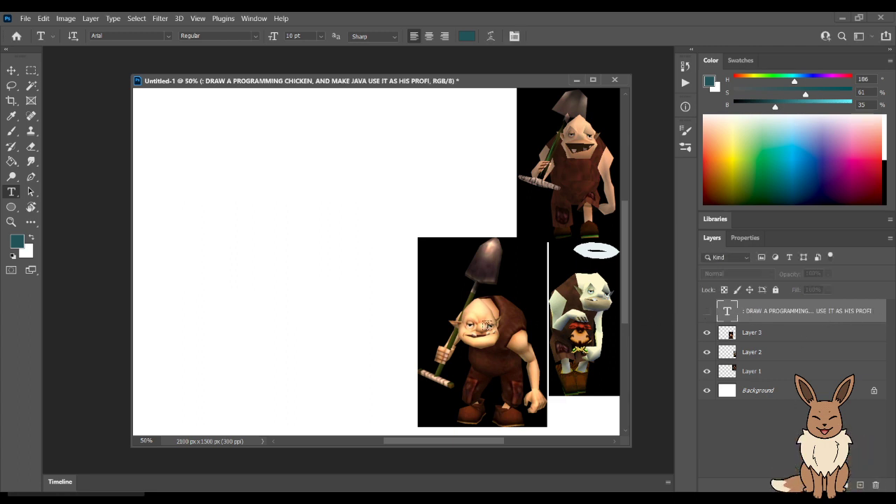
# Turn on layer auto-select, nudge the third troll image against the haloed troll, and move Layer 3 beneath Layer 2.
pyautogui.press('v')
pyautogui.moveTo(506, 315); pyautogui.dragTo(508, 317)
pyautogui.click(72, 35)
pyautogui.moveTo(495, 360); pyautogui.dragTo(497, 359)
pyautogui.moveTo(773, 339); pyautogui.dragTo(773, 362)
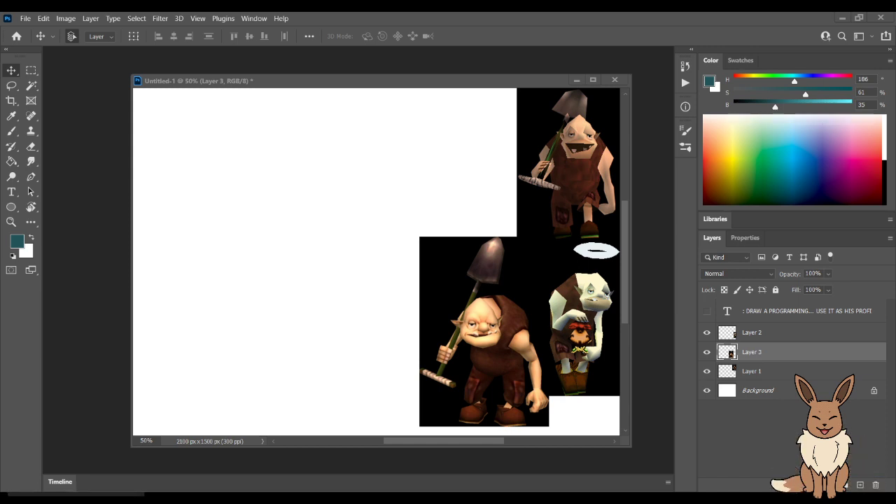
# Scale the third troll image to about 77% and align it snugly beside the haloed troll, just below the first reference.
pyautogui.hotkey('ctrl', 't')
pyautogui.moveTo(420, 237); pyautogui.dragTo(448, 283)
pyautogui.moveTo(523, 370); pyautogui.dragTo(530, 330)
pyautogui.moveTo(527, 329); pyautogui.dragTo(523, 329)
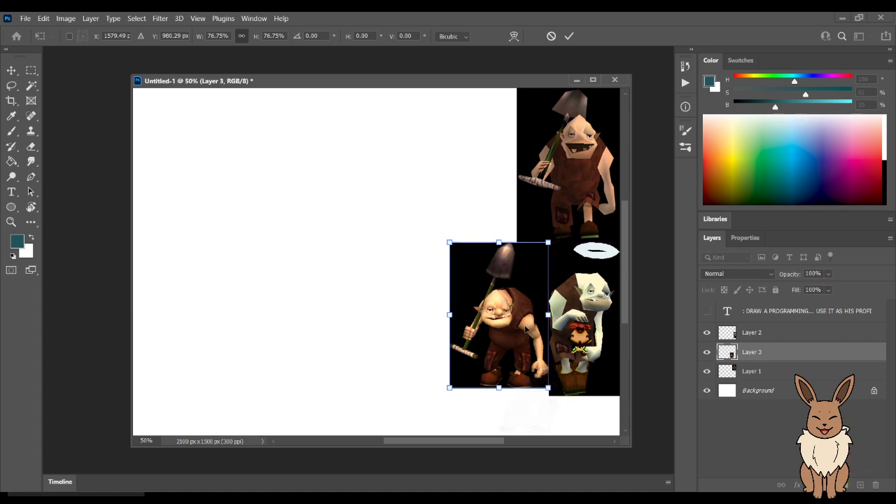
pyautogui.press('Return')
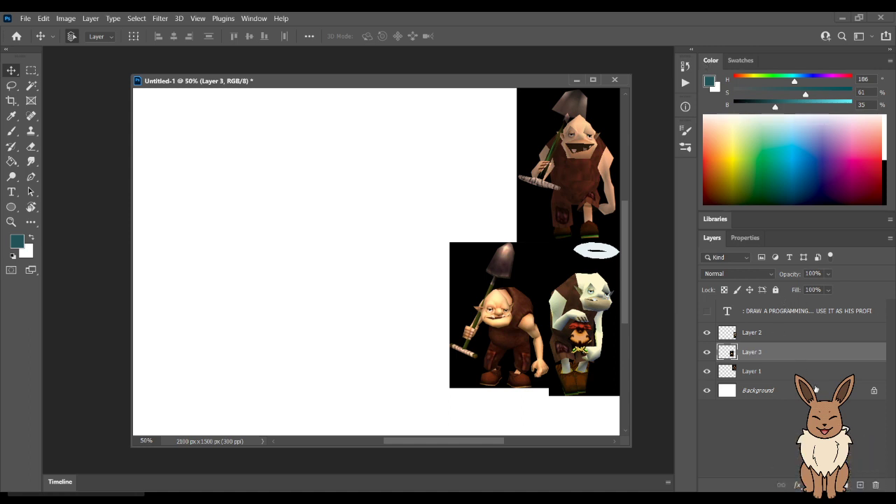
# Add a new empty layer above the three reference images.
pyautogui.click(861, 486)
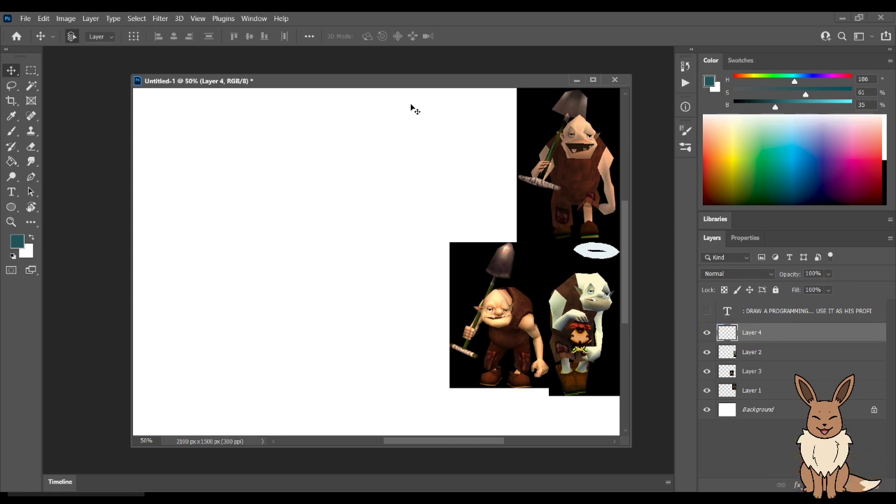
pyautogui.hotkey('ctrl', 'v')
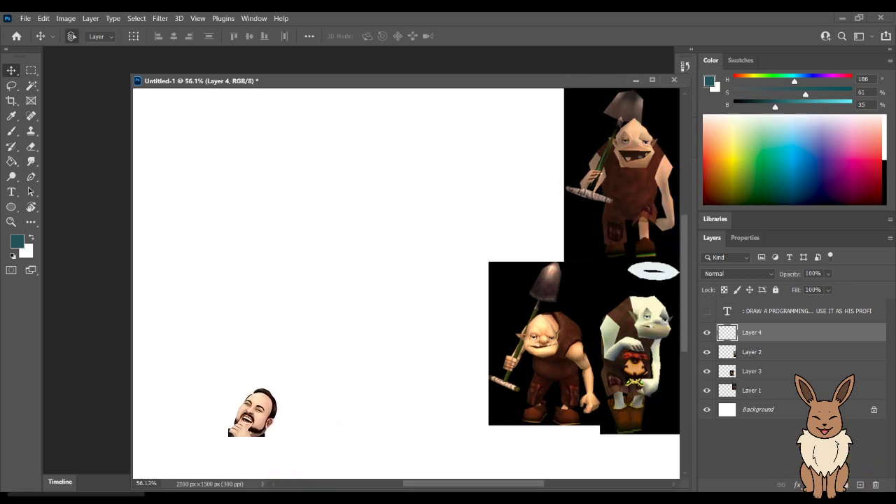
pyautogui.hotkey('ctrl', '0')
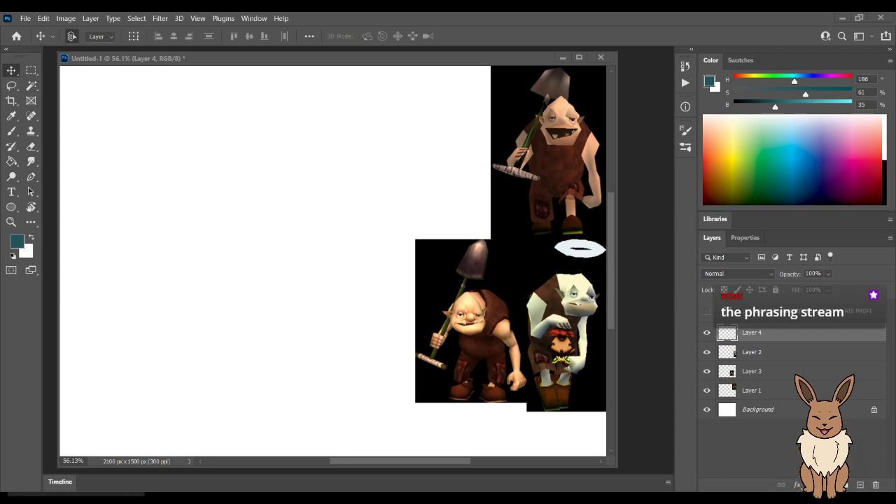
pyautogui.click(401, 70)
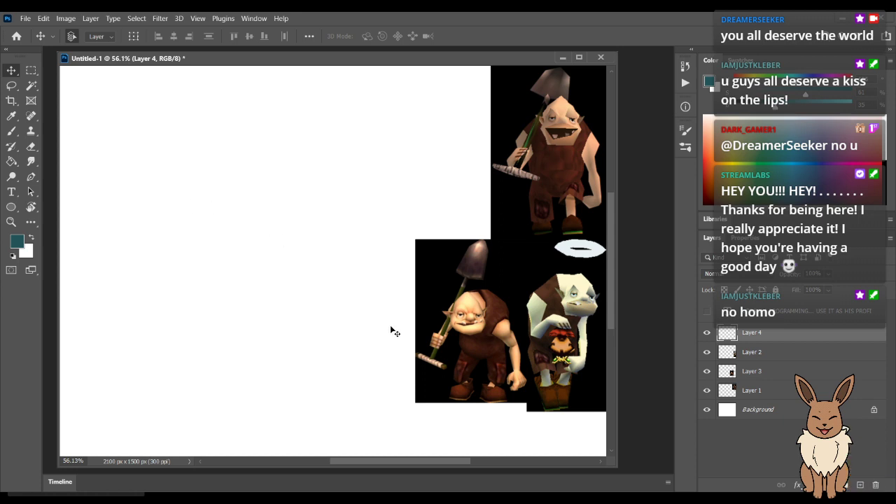
# Set the brush colour to a dark grey-teal with 21% saturation and 32% brightness, and reduce the brush size to 25 px.
pyautogui.press('b')
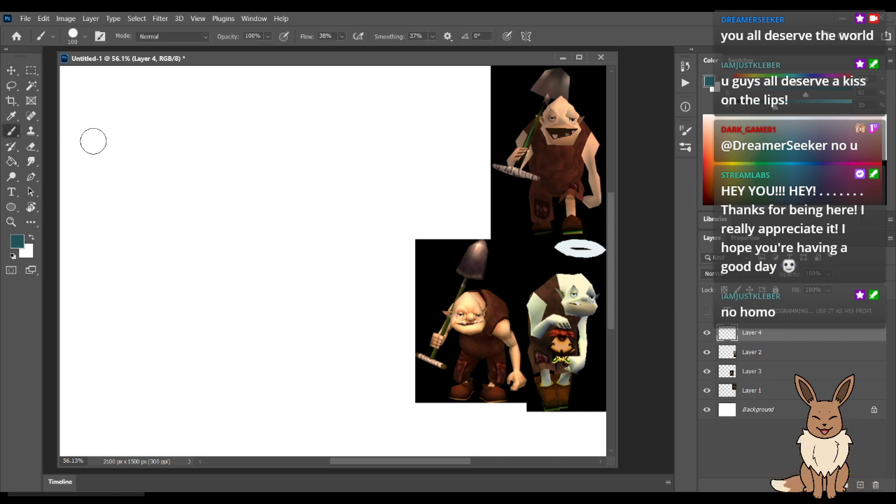
pyautogui.moveTo(779, 117); pyautogui.dragTo(760, 96)
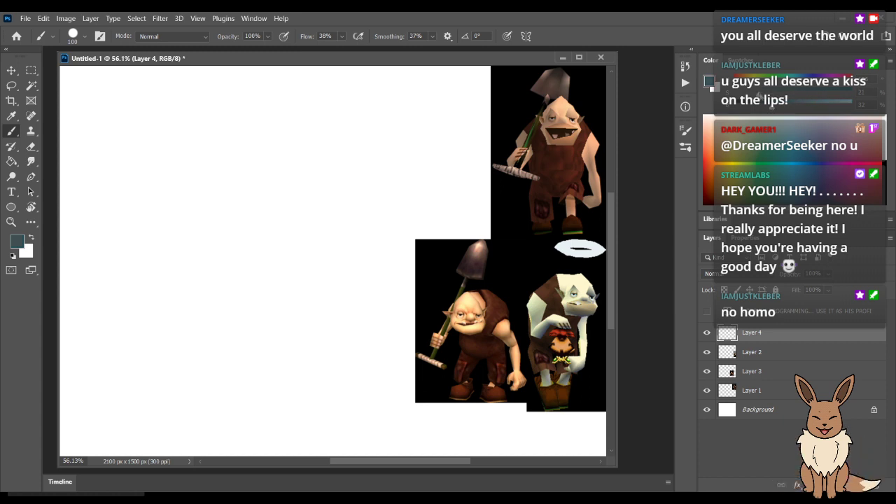
pyautogui.moveTo(327, 177)
pyautogui.mouseDown()
pyautogui.moveTo(334, 245)
pyautogui.moveTo(282, 241)
pyautogui.moveTo(199, 348)
pyautogui.mouseUp()
pyautogui.hotkey('ctrl', 'z')
pyautogui.press('[')
pyautogui.press('[')
pyautogui.press('[')
pyautogui.press('[')
pyautogui.press('[')
pyautogui.press('[')
pyautogui.press('[')
pyautogui.press('[')
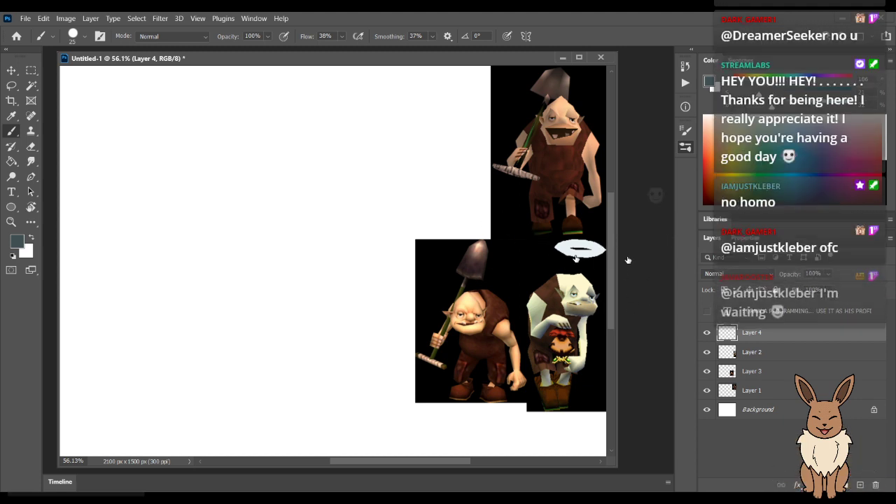
# Switch to the rough-textured brush preset at a 74° angle and reduce its size to 8 px.
pyautogui.press('.')
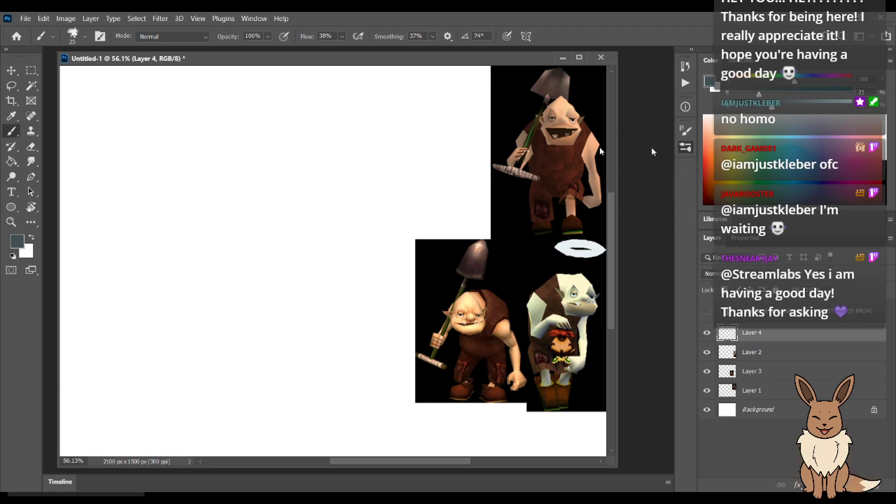
pyautogui.press('[')
pyautogui.press('[')
pyautogui.press('[')
pyautogui.press('[')
pyautogui.press('[')
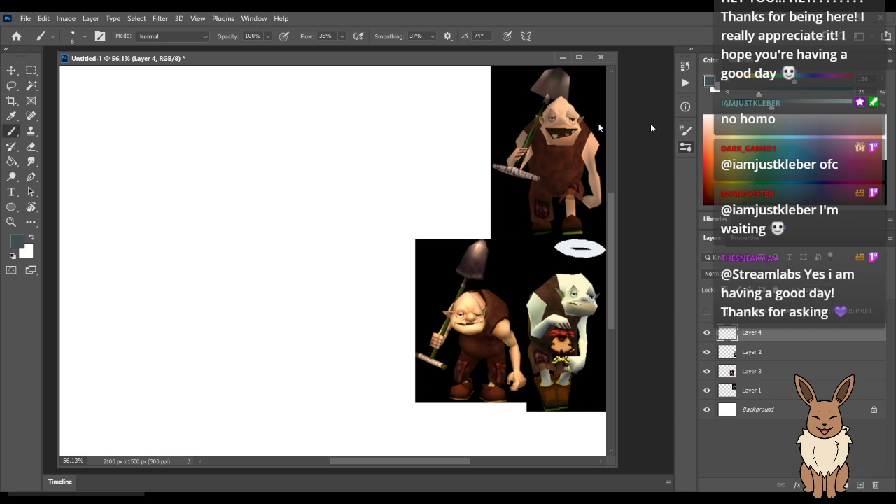
pyautogui.moveTo(316, 127)
pyautogui.mouseDown()
pyautogui.moveTo(276, 242)
pyautogui.moveTo(227, 242)
pyautogui.moveTo(218, 360)
pyautogui.mouseUp()
pyautogui.hotkey('ctrl', 'z')
pyautogui.moveTo(360, 160)
pyautogui.mouseDown()
pyautogui.moveTo(350, 284)
pyautogui.moveTo(214, 273)
pyautogui.mouseUp()
pyautogui.hotkey('ctrl', 'z')
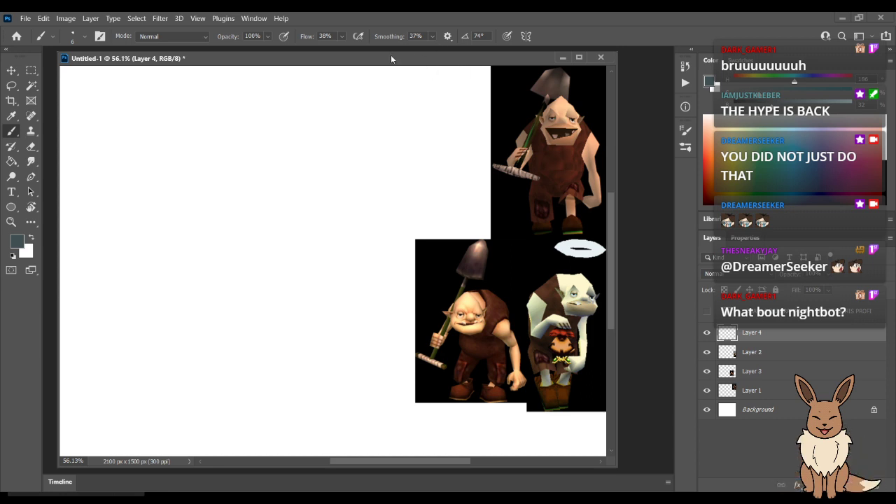
pyautogui.moveTo(312, 138)
pyautogui.mouseDown()
pyautogui.moveTo(287, 194)
pyautogui.moveTo(393, 231)
pyautogui.moveTo(392, 245)
pyautogui.mouseUp()
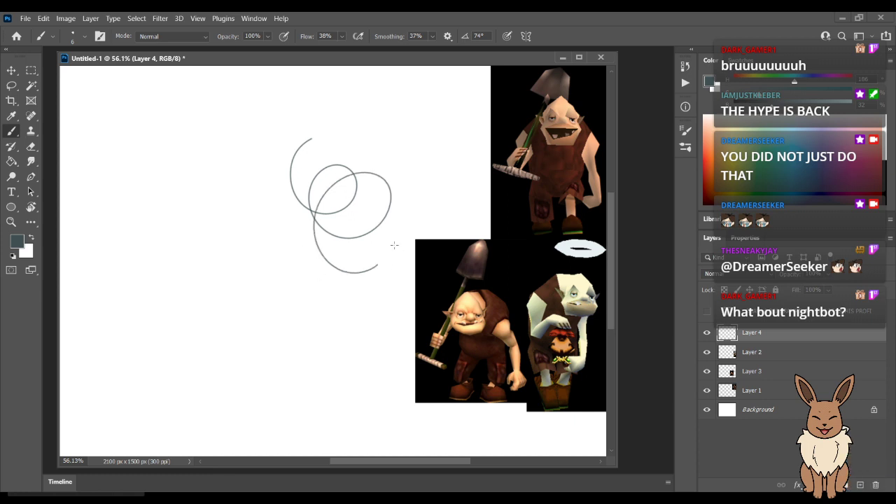
pyautogui.hotkey('ctrl', 'z')
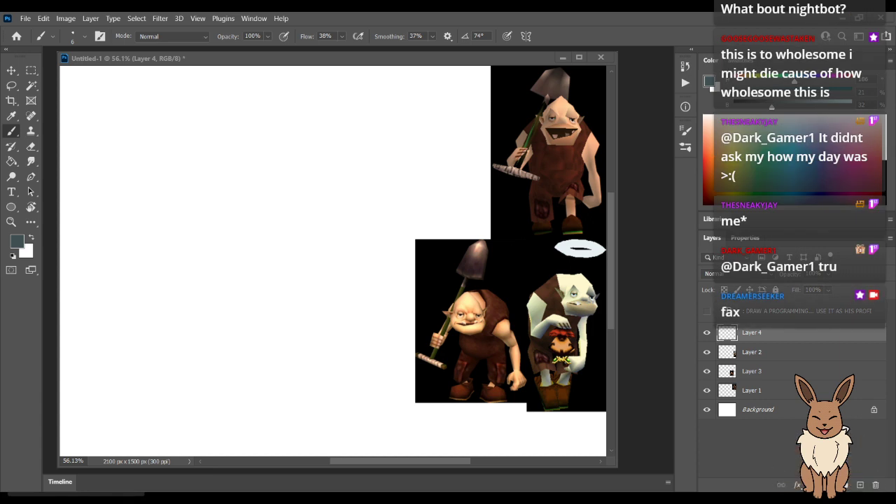
pyautogui.moveTo(301, 168)
pyautogui.mouseDown()
pyautogui.moveTo(279, 205)
pyautogui.moveTo(332, 160)
pyautogui.mouseUp()
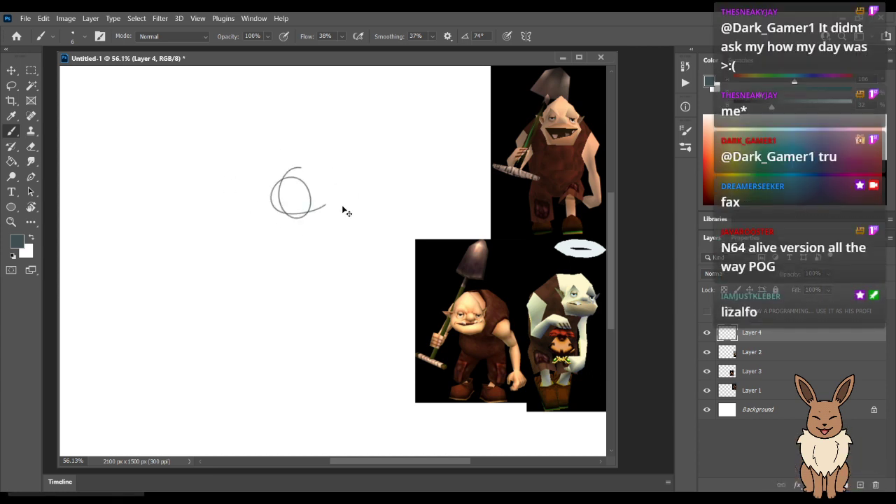
pyautogui.hotkey('ctrl', 'z')
# Lower the brush smoothing to 15%, try it with a loose circle, and undo the test stroke.
pyautogui.moveTo(389, 35); pyautogui.dragTo(374, 35)
pyautogui.moveTo(290, 144)
pyautogui.mouseDown()
pyautogui.moveTo(287, 208)
pyautogui.moveTo(242, 178)
pyautogui.moveTo(327, 150)
pyautogui.moveTo(296, 200)
pyautogui.mouseUp()
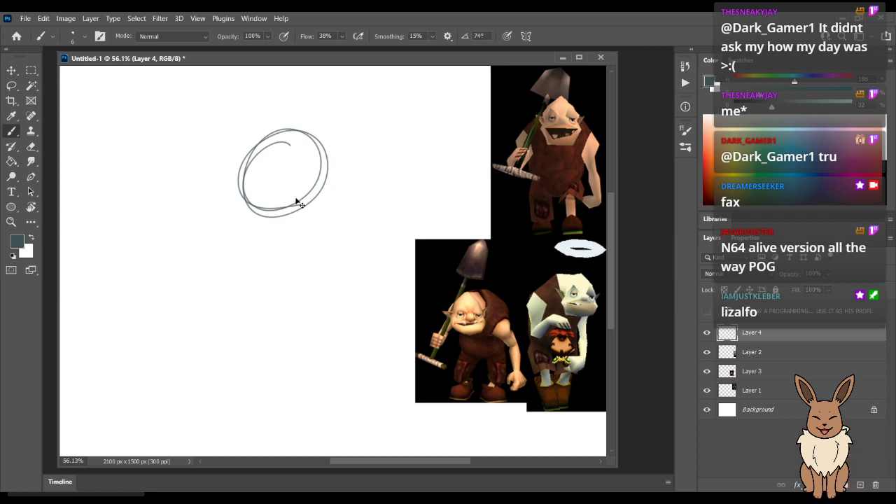
pyautogui.hotkey('ctrl', 'z')
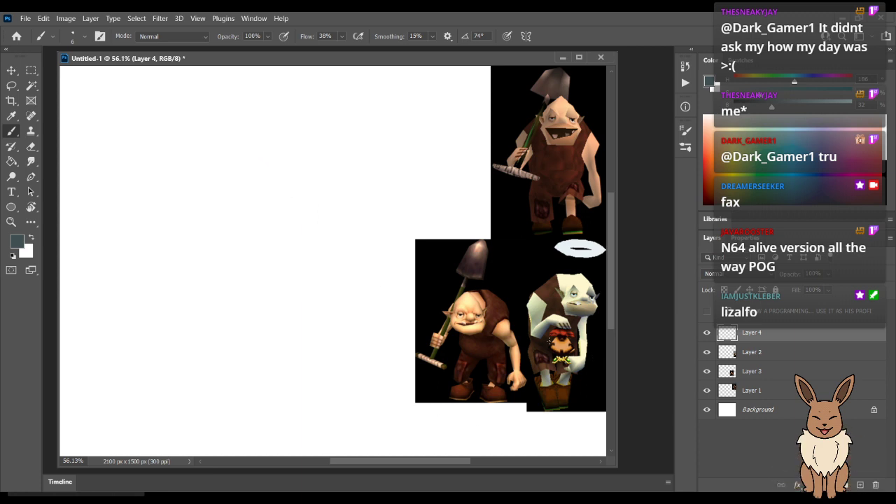
# Delete the haloed troll reference layer and move the other lower troll image into its place beneath the first reference.
pyautogui.press('v')
pyautogui.click(553, 339)
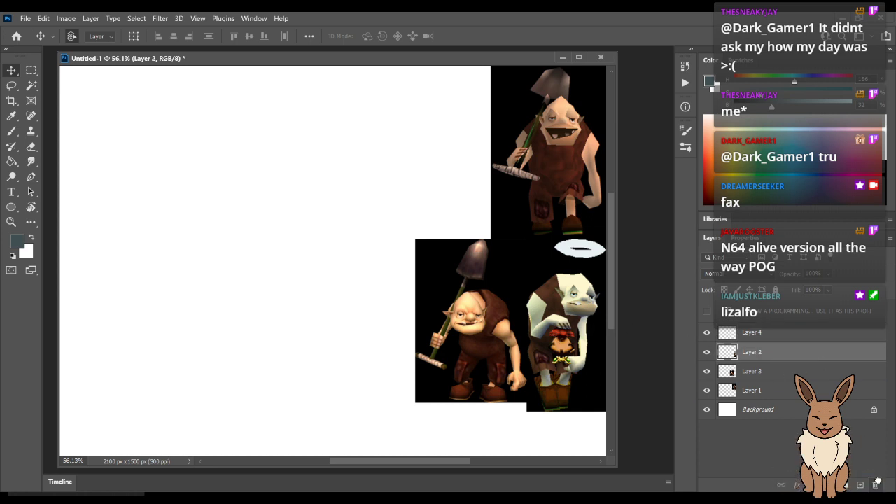
pyautogui.click(876, 484)
pyautogui.moveTo(494, 334); pyautogui.dragTo(574, 330)
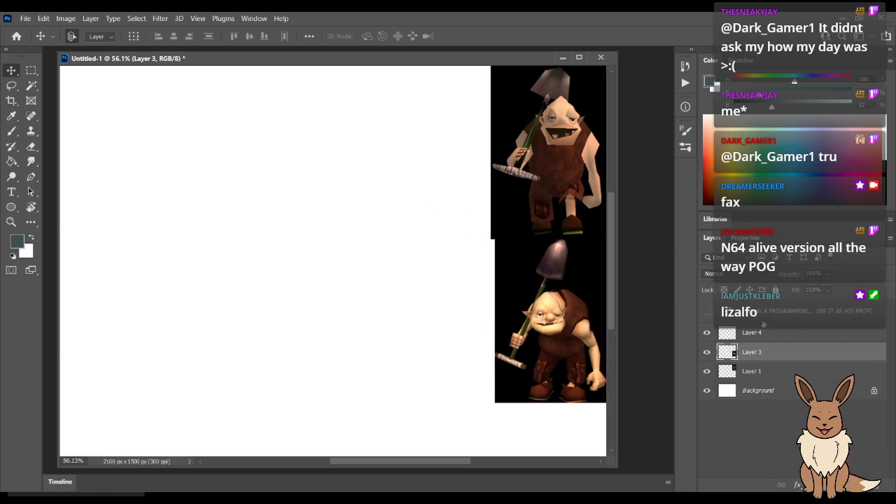
# Return to Layer 4 with the brush and reduce its smoothing to 3%.
pyautogui.hotkey('alt', ']')
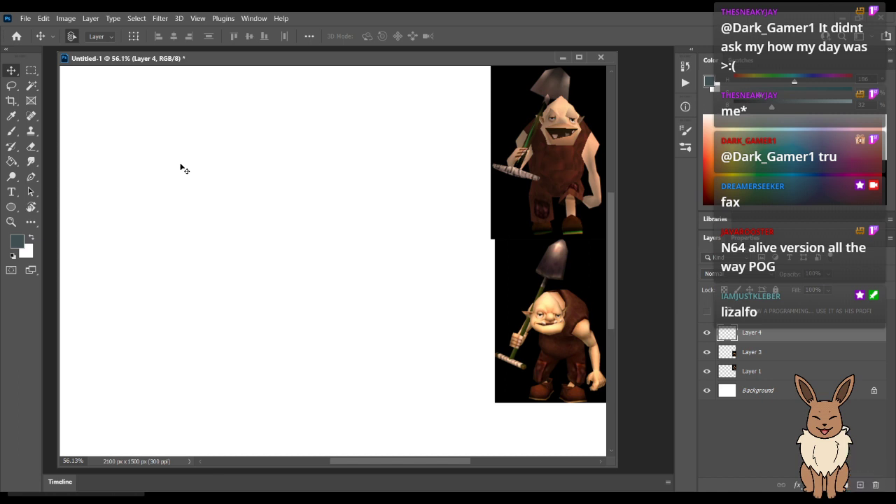
pyautogui.click(180, 165)
pyautogui.press('b')
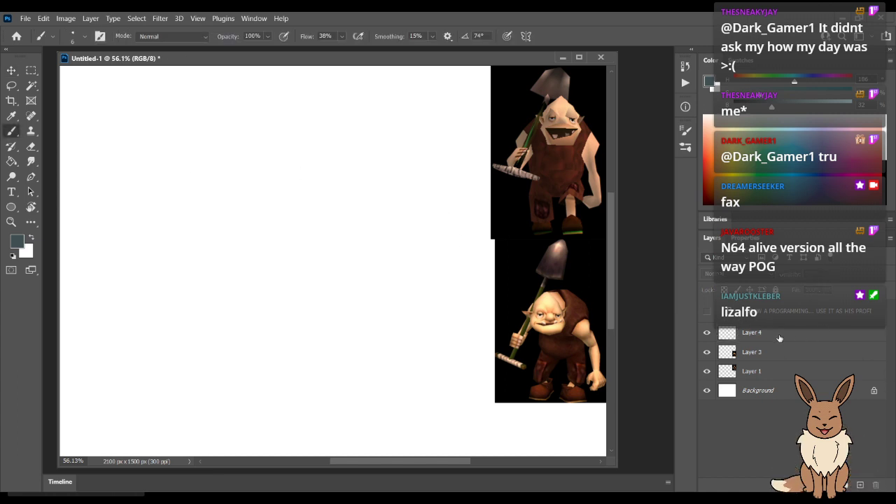
pyautogui.click(824, 332)
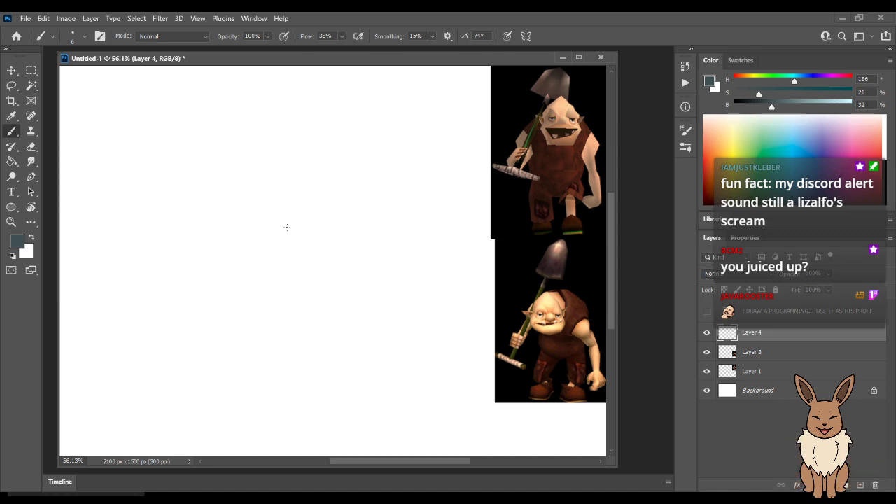
pyautogui.moveTo(262, 202)
pyautogui.mouseDown()
pyautogui.moveTo(266, 175)
pyautogui.moveTo(300, 183)
pyautogui.mouseUp()
pyautogui.hotkey('ctrl', 'z')
pyautogui.moveTo(385, 36); pyautogui.dragTo(384, 36)
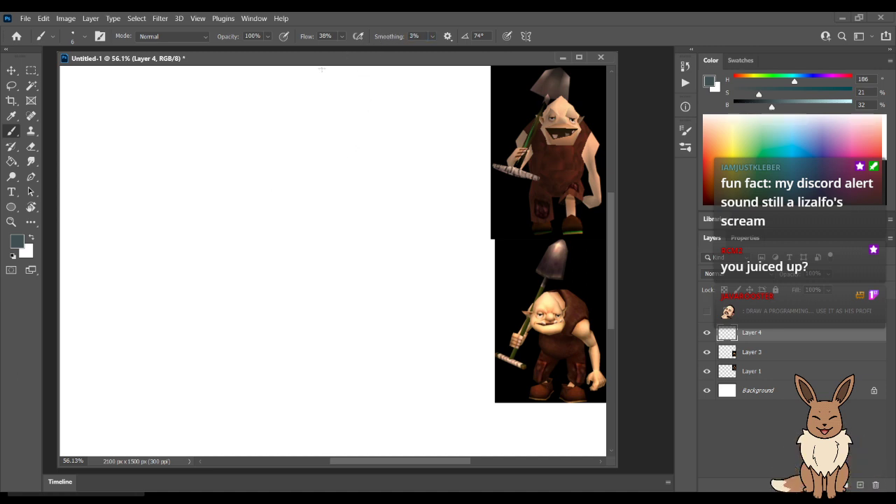
# Sketch a circular head with a 3 px brush in the canvas's upper middle, plus a bent arm from its lower-left side.
pyautogui.moveTo(303, 162)
pyautogui.mouseDown()
pyautogui.moveTo(308, 213)
pyautogui.moveTo(280, 158)
pyautogui.moveTo(296, 216)
pyautogui.moveTo(315, 194)
pyautogui.moveTo(270, 167)
pyautogui.moveTo(302, 211)
pyautogui.moveTo(312, 163)
pyautogui.moveTo(266, 173)
pyautogui.moveTo(296, 211)
pyautogui.moveTo(314, 156)
pyautogui.moveTo(260, 171)
pyautogui.moveTo(320, 199)
pyautogui.moveTo(301, 148)
pyautogui.moveTo(265, 207)
pyautogui.moveTo(321, 182)
pyautogui.moveTo(257, 172)
pyautogui.moveTo(272, 184)
pyautogui.moveTo(328, 174)
pyautogui.moveTo(275, 147)
pyautogui.moveTo(309, 198)
pyautogui.moveTo(305, 137)
pyautogui.mouseUp()
pyautogui.hotkey('ctrl', 'z')
pyautogui.hotkey('ctrl', 'z')
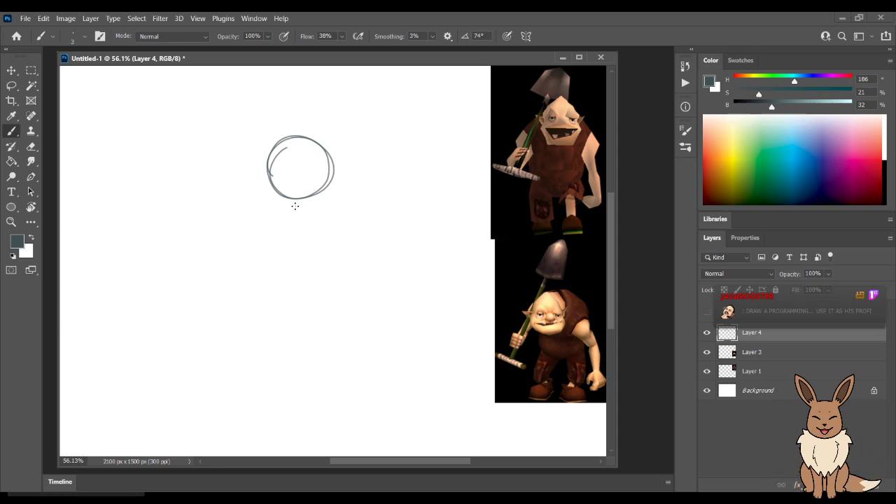
pyautogui.moveTo(264, 206)
pyautogui.mouseDown()
pyautogui.moveTo(282, 193)
pyautogui.moveTo(227, 241)
pyautogui.moveTo(238, 228)
pyautogui.moveTo(251, 260)
pyautogui.moveTo(229, 238)
pyautogui.mouseUp()
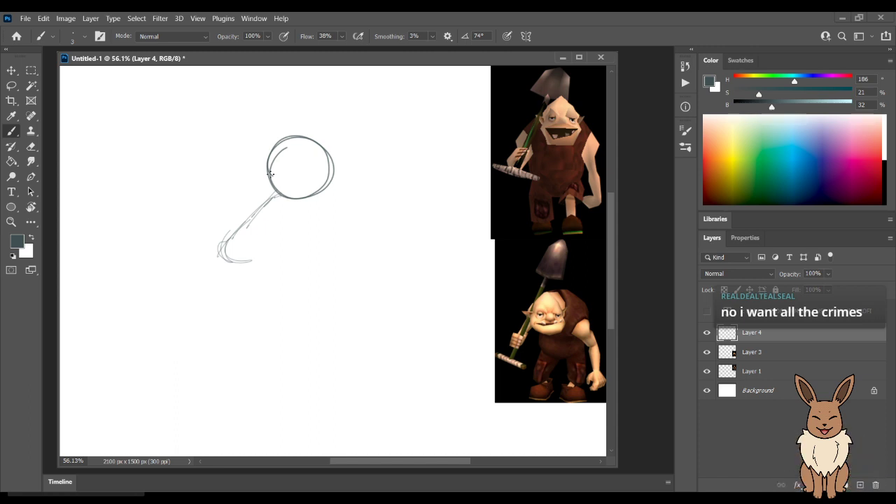
pyautogui.moveTo(274, 190)
pyautogui.mouseDown()
pyautogui.moveTo(225, 250)
pyautogui.moveTo(230, 233)
pyautogui.moveTo(240, 262)
pyautogui.mouseUp()
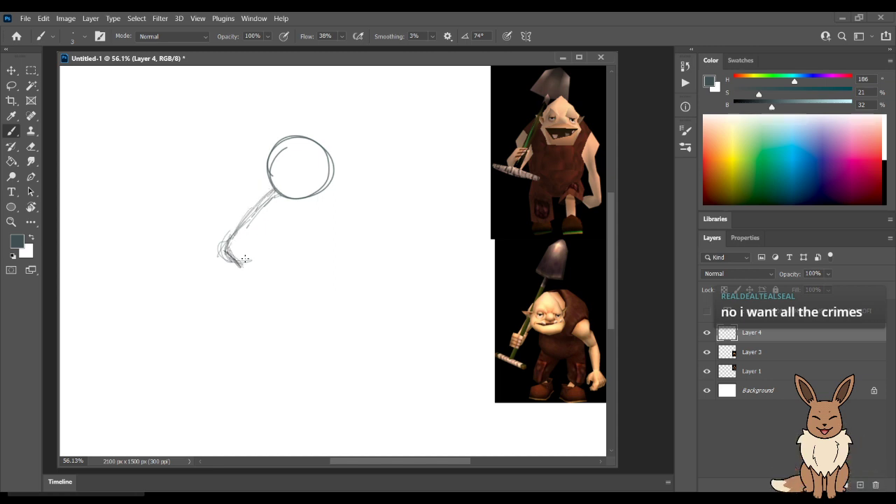
# Sketch the right shoulder with a long sloping back line, and extend the left forearm inward from the elbow.
pyautogui.moveTo(336, 172)
pyautogui.mouseDown()
pyautogui.moveTo(363, 187)
pyautogui.moveTo(350, 196)
pyautogui.moveTo(382, 297)
pyautogui.mouseUp()
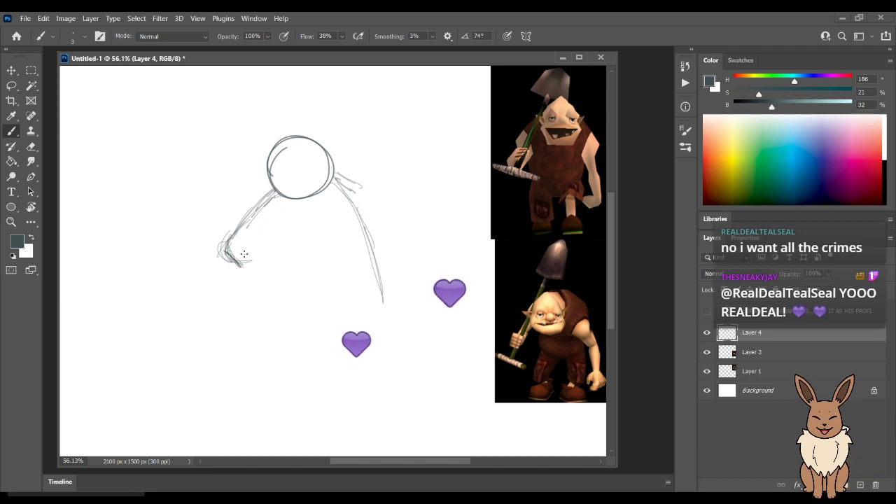
pyautogui.moveTo(248, 252)
pyautogui.mouseDown()
pyautogui.moveTo(285, 252)
pyautogui.moveTo(279, 245)
pyautogui.mouseUp()
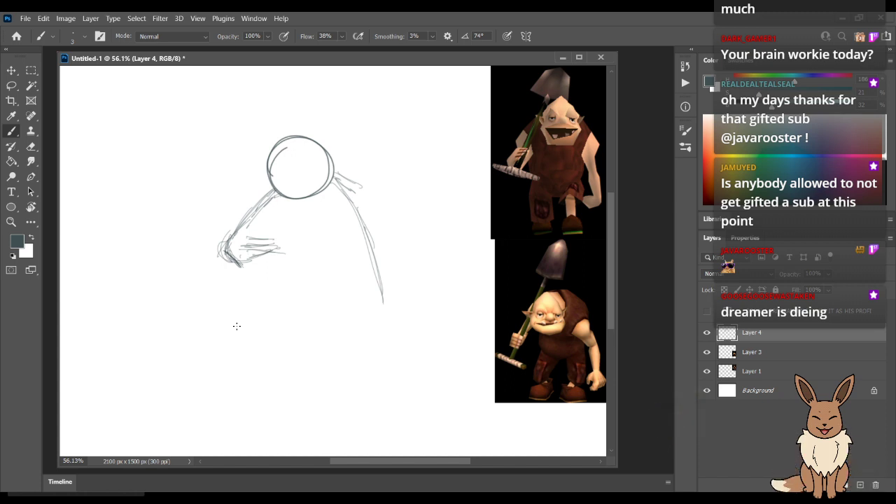
pyautogui.moveTo(238, 262); pyautogui.dragTo(274, 258)
pyautogui.moveTo(334, 183)
pyautogui.mouseDown()
pyautogui.moveTo(359, 205)
pyautogui.moveTo(354, 196)
pyautogui.mouseUp()
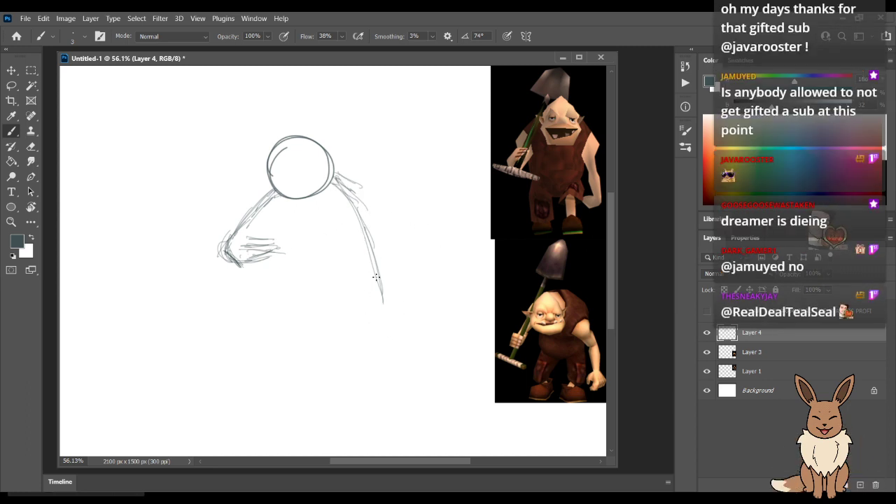
# Move the whole sketch up and to the left, and add a drooping hand at the end of the forearm.
pyautogui.press('v')
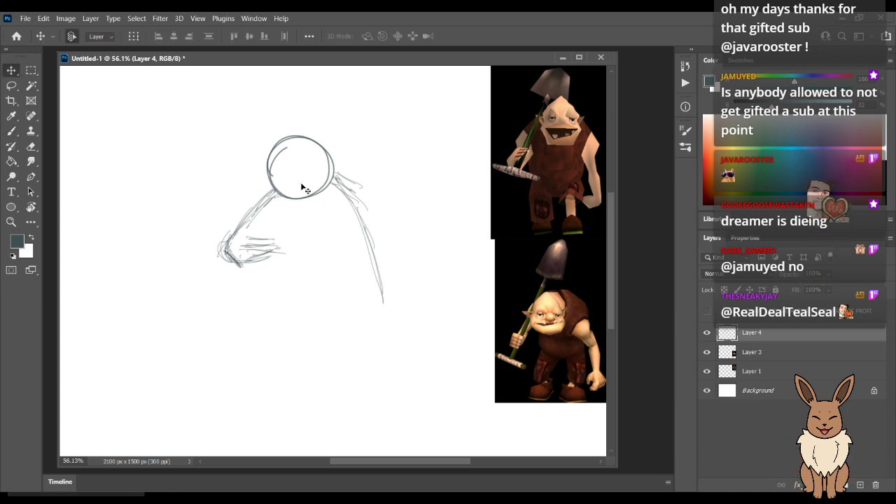
pyautogui.moveTo(311, 188); pyautogui.dragTo(287, 167)
pyautogui.press('b')
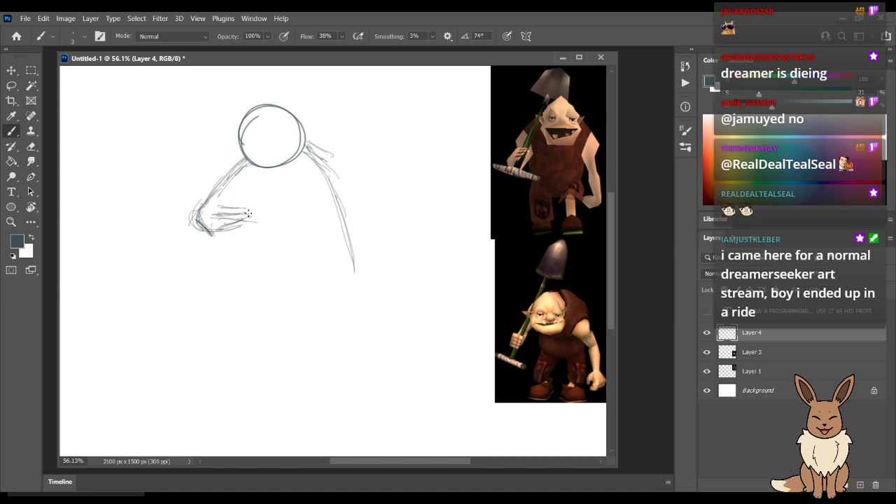
pyautogui.moveTo(254, 214); pyautogui.dragTo(259, 238)
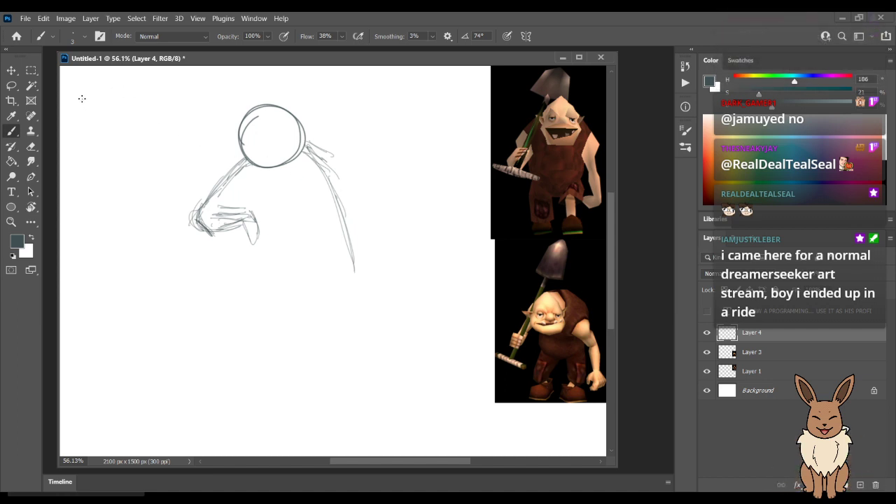
# Handwrite "Thanks 4 all" with a viewer's nickname and a heart near the upper-left corner, and another nickname with an arrow along the bottom.
pyautogui.moveTo(89, 92)
pyautogui.mouseDown()
pyautogui.moveTo(104, 105)
pyautogui.moveTo(113, 92)
pyautogui.mouseUp()
pyautogui.moveTo(117, 114)
pyautogui.mouseDown()
pyautogui.moveTo(106, 142)
pyautogui.moveTo(121, 137)
pyautogui.moveTo(109, 149)
pyautogui.moveTo(114, 171)
pyautogui.moveTo(131, 149)
pyautogui.moveTo(145, 147)
pyautogui.moveTo(159, 167)
pyautogui.mouseUp()
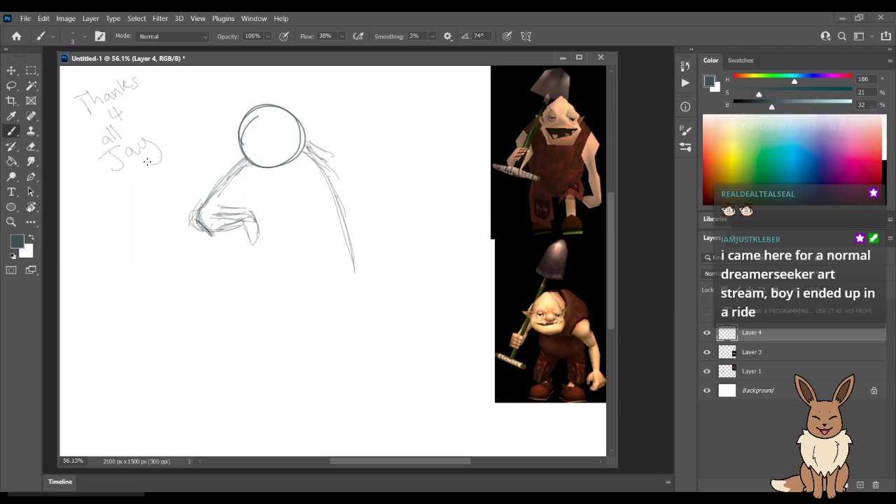
pyautogui.moveTo(166, 129)
pyautogui.mouseDown()
pyautogui.moveTo(154, 105)
pyautogui.moveTo(160, 124)
pyautogui.mouseUp()
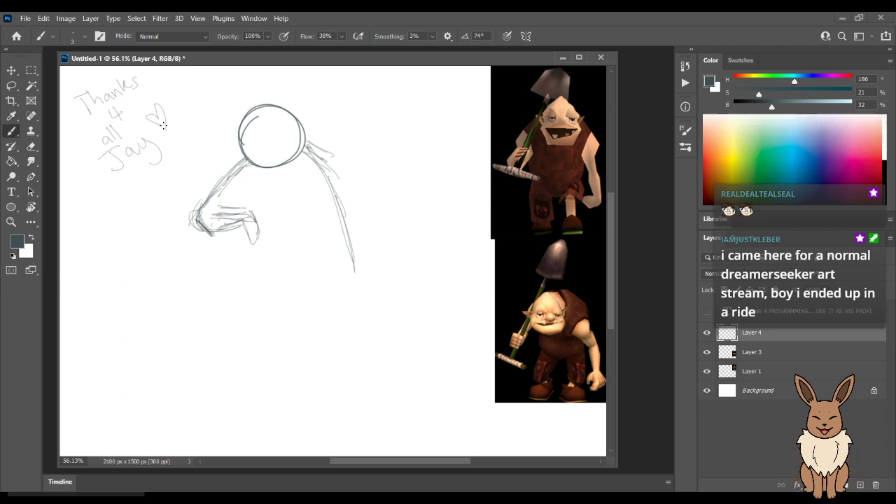
pyautogui.moveTo(212, 433)
pyautogui.mouseDown()
pyautogui.moveTo(224, 429)
pyautogui.moveTo(225, 449)
pyautogui.mouseUp()
pyautogui.moveTo(280, 437); pyautogui.dragTo(284, 435)
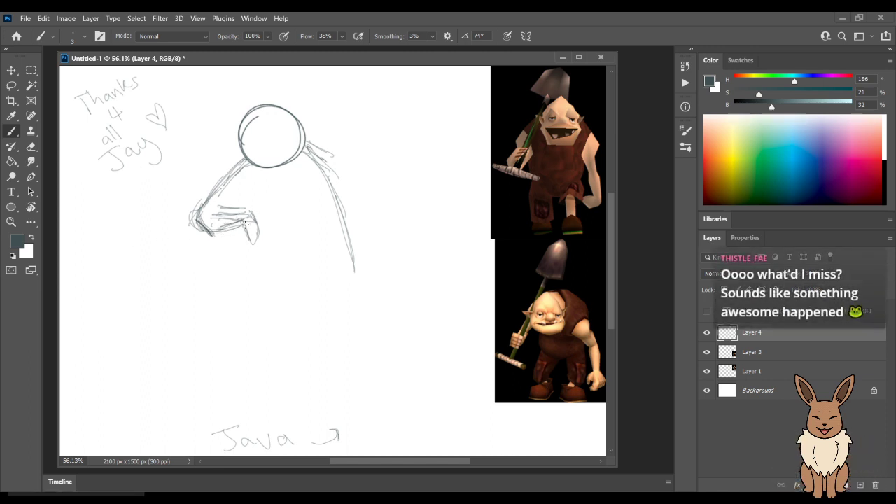
# Sketch a long vertical line down from the left elbow and a boxy torso outline below the head.
pyautogui.moveTo(210, 232)
pyautogui.mouseDown()
pyautogui.moveTo(234, 228)
pyautogui.moveTo(219, 233)
pyautogui.moveTo(217, 350)
pyautogui.mouseUp()
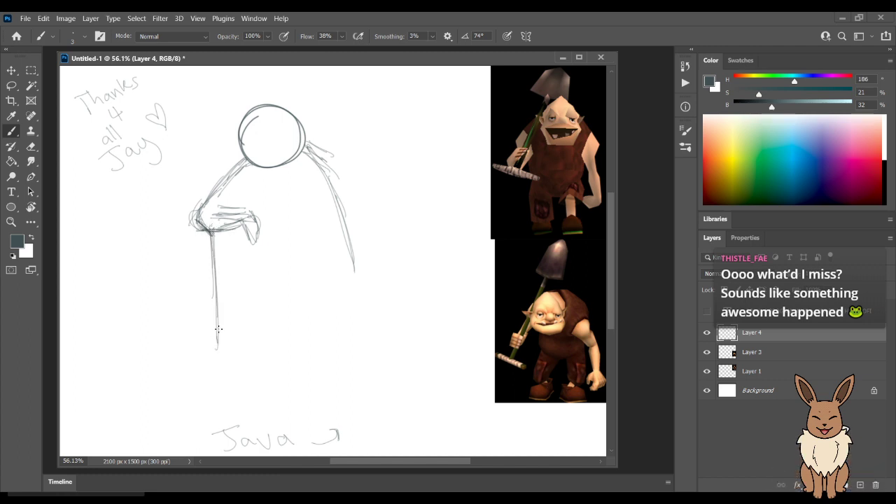
pyautogui.moveTo(235, 234)
pyautogui.mouseDown()
pyautogui.moveTo(232, 273)
pyautogui.moveTo(307, 285)
pyautogui.mouseUp()
pyautogui.moveTo(287, 284)
pyautogui.mouseDown()
pyautogui.moveTo(324, 267)
pyautogui.moveTo(318, 193)
pyautogui.moveTo(336, 251)
pyautogui.moveTo(315, 174)
pyautogui.mouseUp()
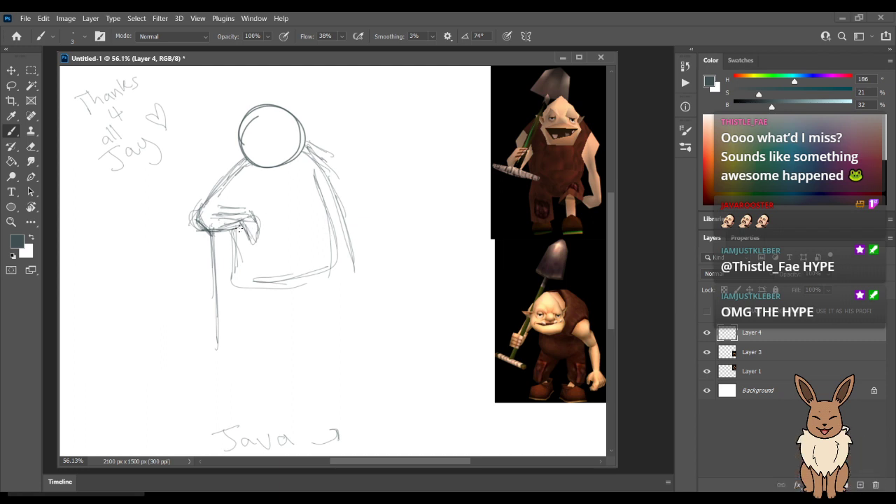
# Add finger lines to the hand, sketch a slanting leg below the torso, and strengthen the right back line.
pyautogui.moveTo(254, 238)
pyautogui.mouseDown()
pyautogui.moveTo(269, 234)
pyautogui.moveTo(257, 218)
pyautogui.mouseUp()
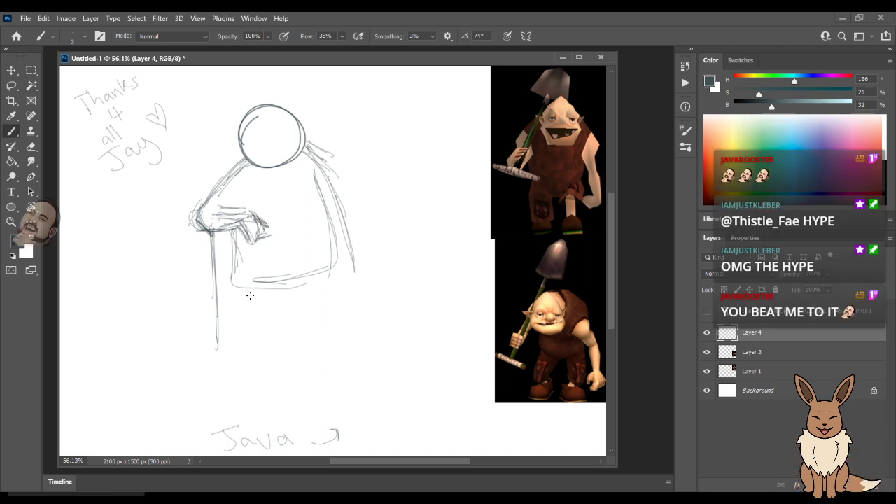
pyautogui.moveTo(247, 278); pyautogui.dragTo(259, 326)
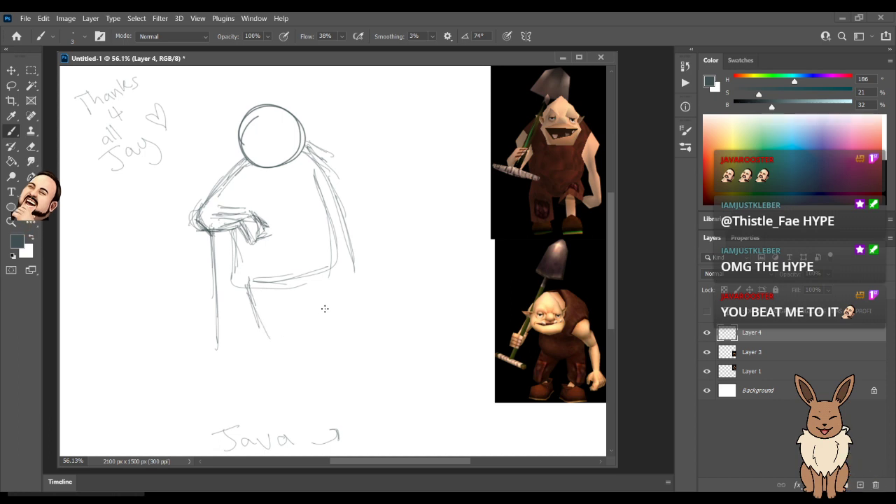
pyautogui.moveTo(249, 293); pyautogui.dragTo(265, 336)
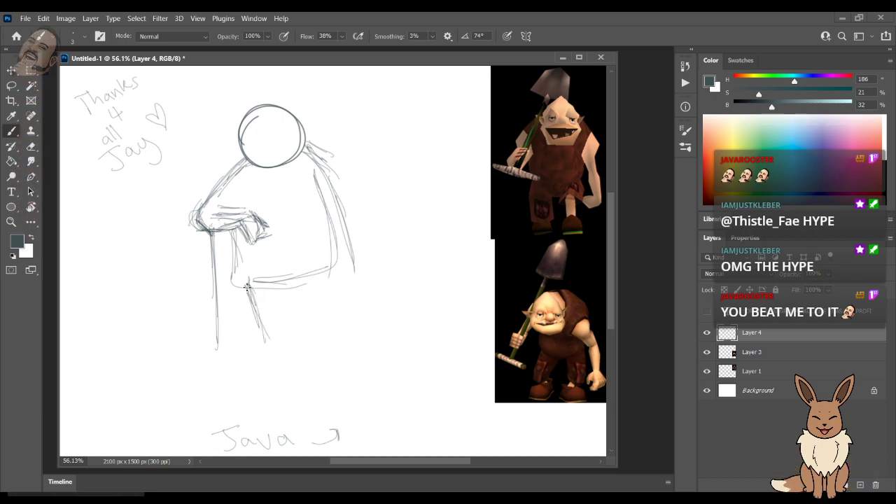
pyautogui.moveTo(250, 279); pyautogui.dragTo(267, 338)
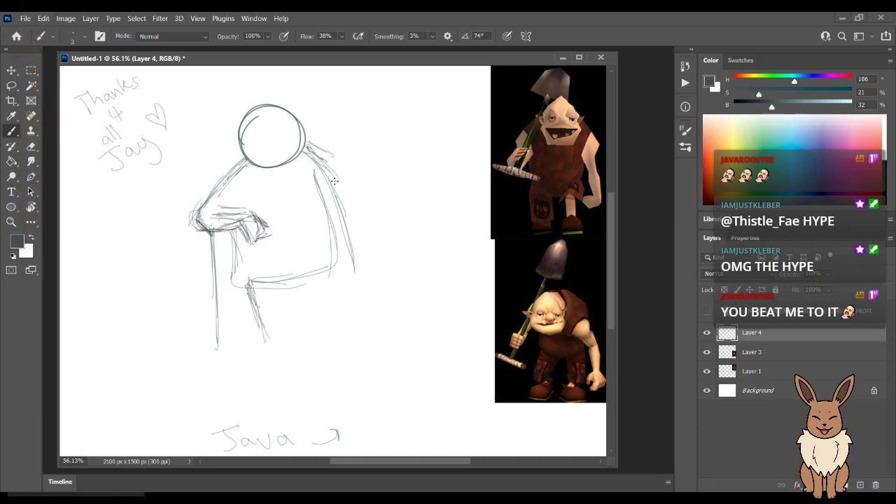
pyautogui.moveTo(329, 169); pyautogui.dragTo(356, 288)
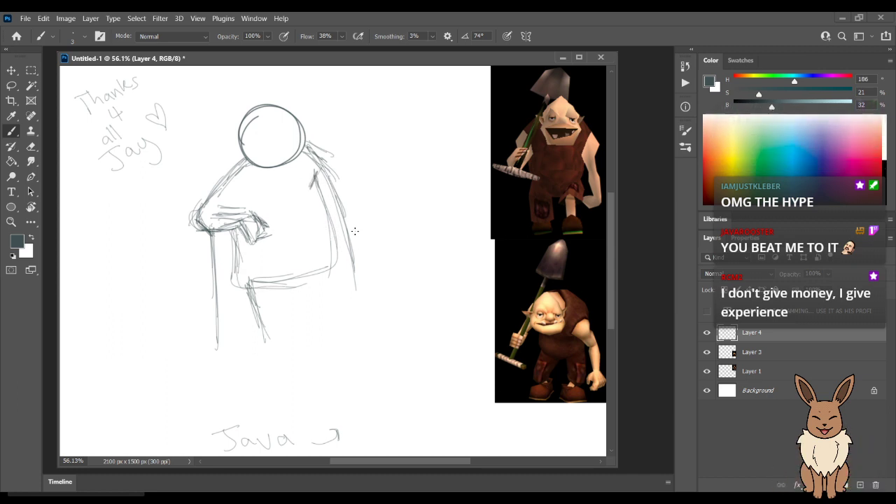
# Erase the right back line and fade the torso and leg lines with a 100 px eraser at 70% opacity.
pyautogui.press('e')
pyautogui.press(']')
pyautogui.press(']')
pyautogui.moveTo(349, 222)
pyautogui.mouseDown()
pyautogui.moveTo(343, 257)
pyautogui.moveTo(334, 168)
pyautogui.moveTo(342, 191)
pyautogui.mouseUp()
pyautogui.press('7')
pyautogui.moveTo(329, 269)
pyautogui.mouseDown()
pyautogui.moveTo(287, 287)
pyautogui.moveTo(238, 257)
pyautogui.moveTo(248, 299)
pyautogui.mouseUp()
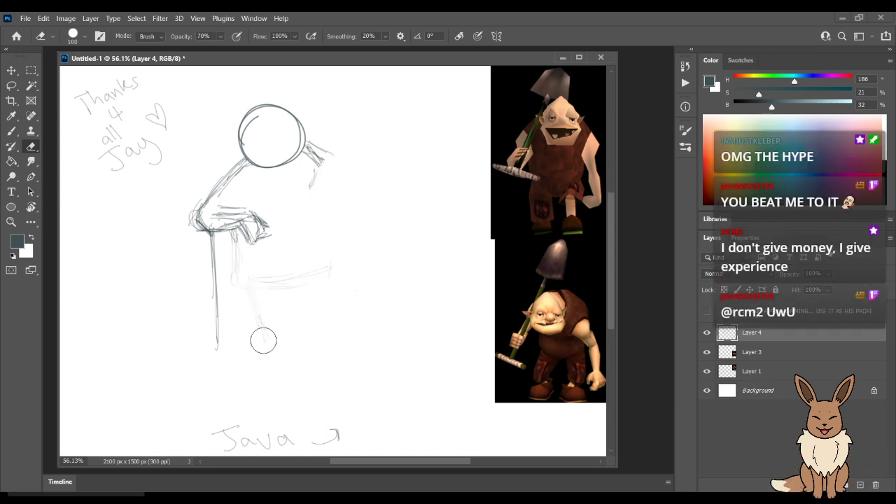
# Handwrite "everyone" beneath a small heart at the canvas's upper right, and draw a crying face under it with the brush.
pyautogui.press('b')
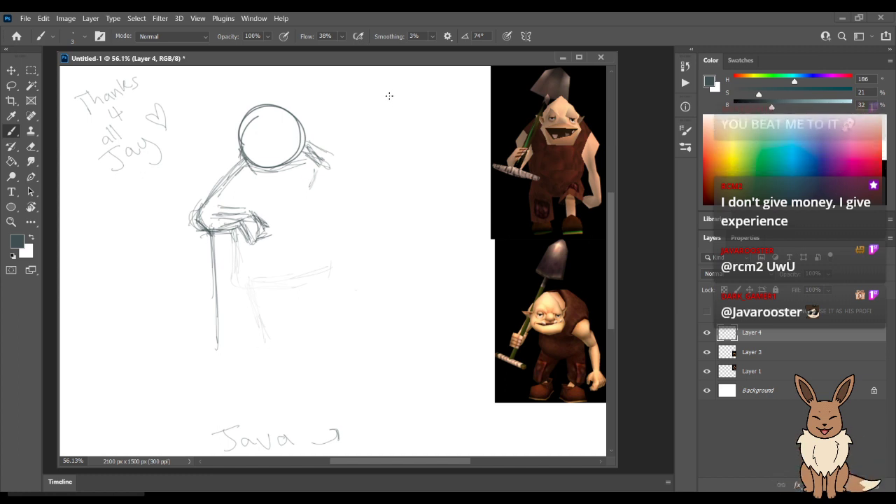
pyautogui.moveTo(386, 104)
pyautogui.mouseDown()
pyautogui.moveTo(388, 84)
pyautogui.moveTo(392, 125)
pyautogui.moveTo(472, 119)
pyautogui.mouseUp()
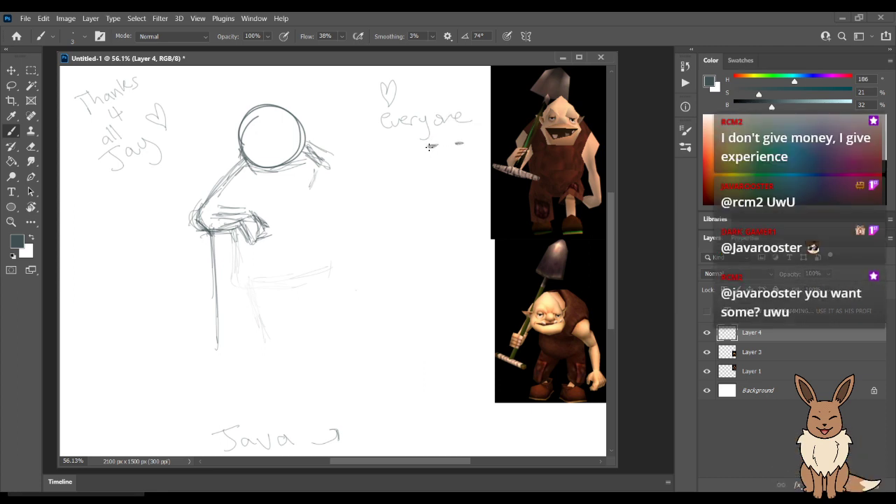
pyautogui.moveTo(433, 147)
pyautogui.mouseDown()
pyautogui.moveTo(462, 143)
pyautogui.moveTo(455, 163)
pyautogui.mouseUp()
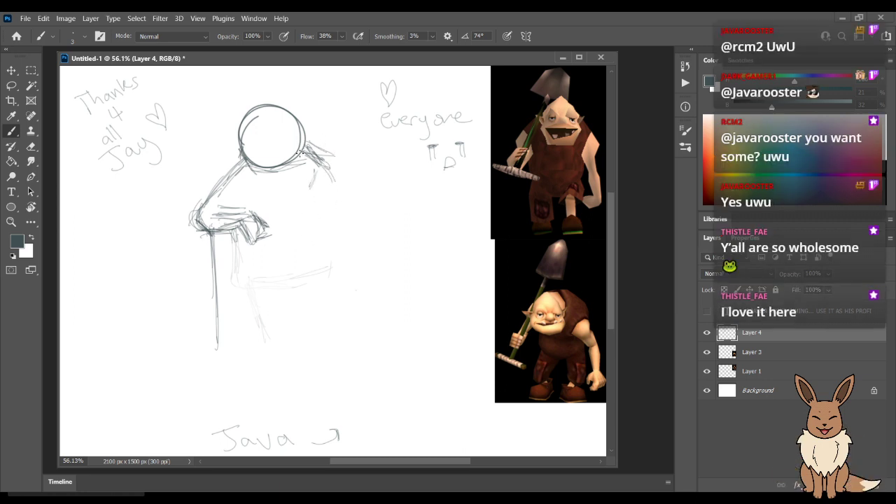
# Fade the head circle with the eraser and sketch a wider jaw and rougher head outline around it.
pyautogui.press('e')
pyautogui.moveTo(285, 118)
pyautogui.mouseDown()
pyautogui.moveTo(306, 142)
pyautogui.moveTo(280, 162)
pyautogui.moveTo(255, 167)
pyautogui.moveTo(267, 148)
pyautogui.moveTo(300, 150)
pyautogui.mouseUp()
pyautogui.press('b')
pyautogui.moveTo(259, 179)
pyautogui.mouseDown()
pyautogui.moveTo(306, 166)
pyautogui.moveTo(303, 158)
pyautogui.mouseUp()
pyautogui.moveTo(240, 172)
pyautogui.mouseDown()
pyautogui.moveTo(246, 133)
pyautogui.moveTo(304, 135)
pyautogui.mouseUp()
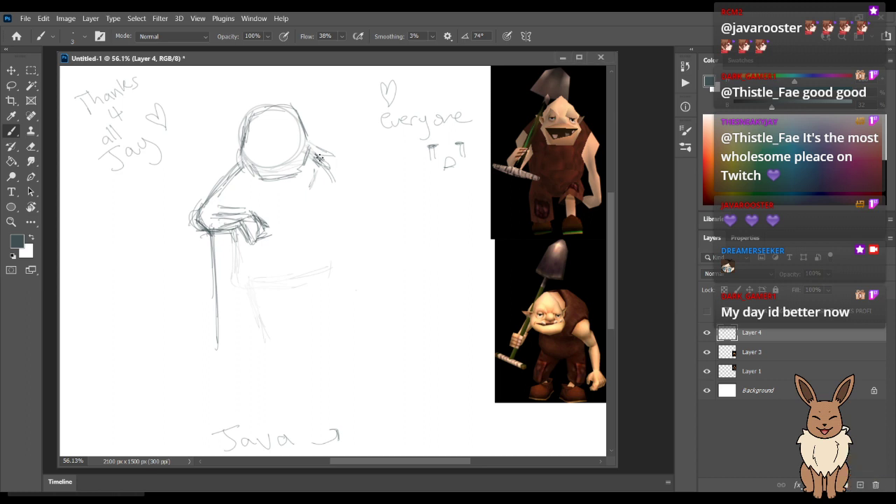
# Sketch pointed ears on the head, and block in the sloping right arm line and the torso's right side and hem.
pyautogui.moveTo(329, 168); pyautogui.dragTo(354, 230)
pyautogui.moveTo(312, 115); pyautogui.dragTo(315, 144)
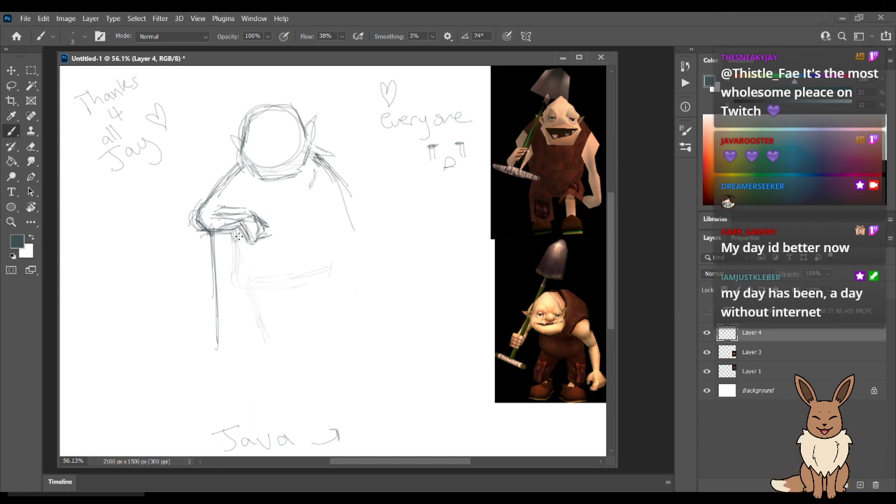
pyautogui.moveTo(329, 267); pyautogui.dragTo(342, 262)
pyautogui.moveTo(329, 188); pyautogui.dragTo(336, 231)
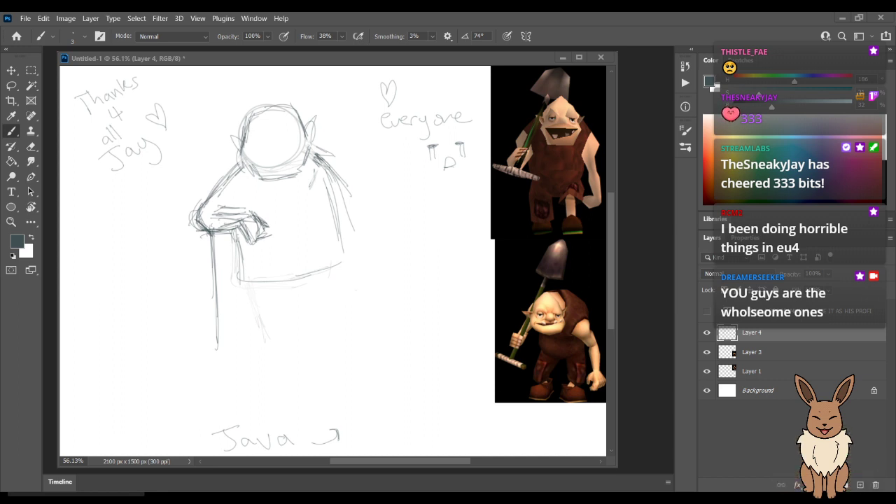
pyautogui.moveTo(327, 171); pyautogui.dragTo(368, 249)
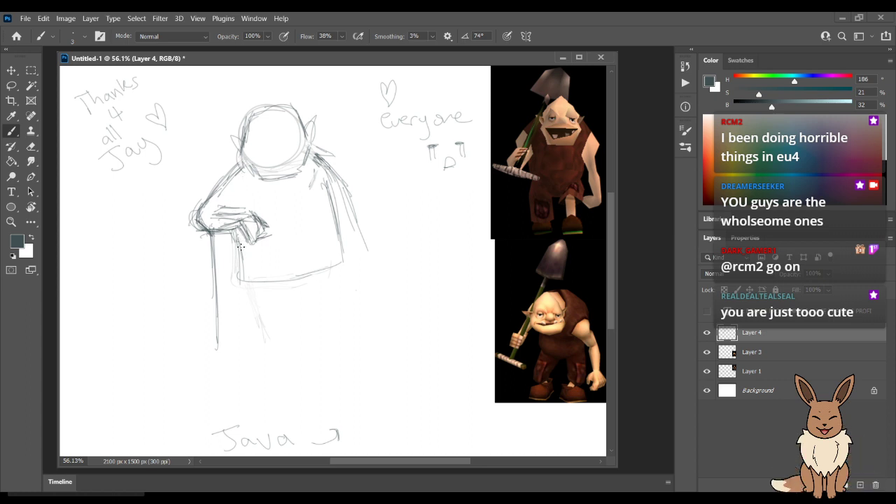
# Darken the torso outline, fade its lower-left corner with the 100 px eraser, and redraw the torso's left edge.
pyautogui.moveTo(239, 277); pyautogui.dragTo(297, 284)
pyautogui.moveTo(344, 259); pyautogui.dragTo(342, 242)
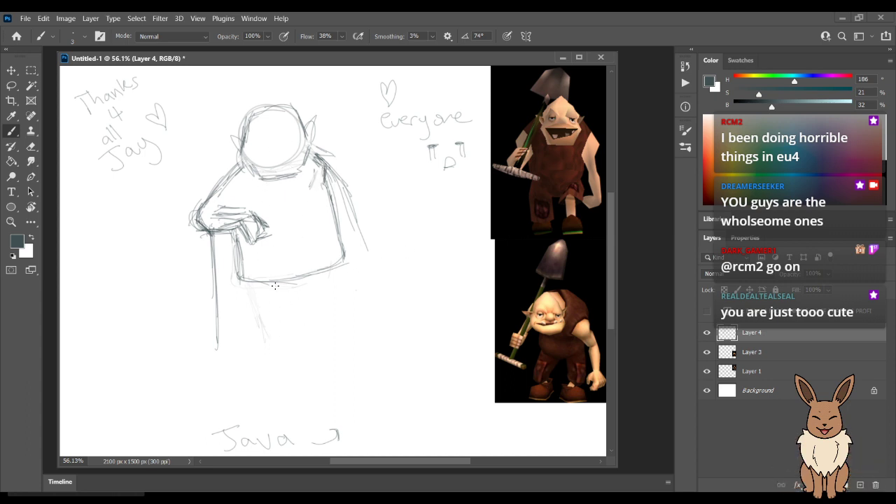
pyautogui.press('e')
pyautogui.moveTo(245, 259)
pyautogui.mouseDown()
pyautogui.moveTo(230, 248)
pyautogui.moveTo(297, 283)
pyautogui.mouseUp()
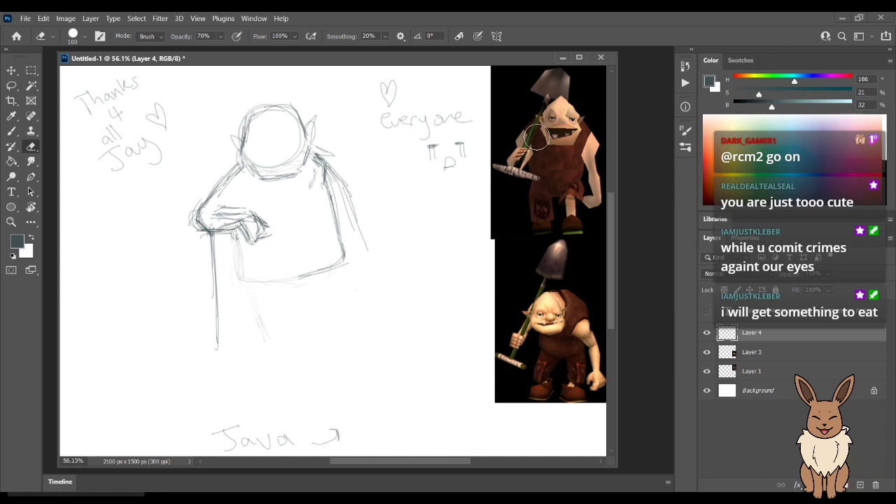
pyautogui.press('b')
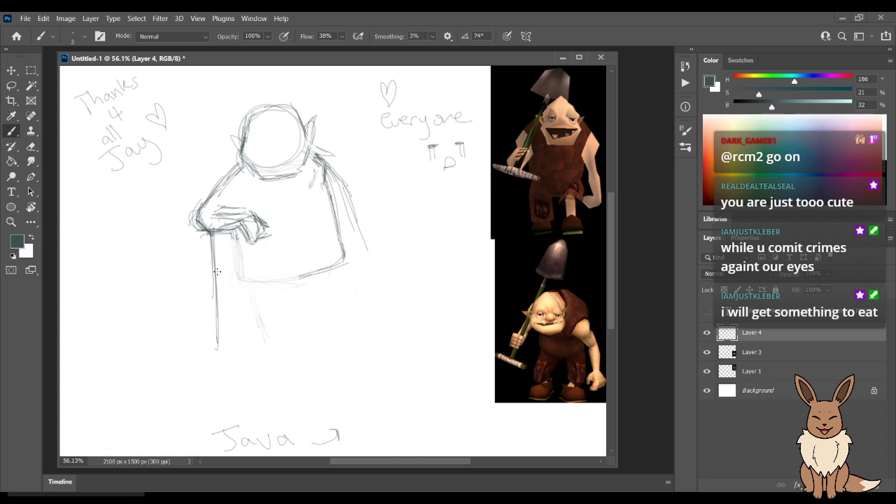
pyautogui.moveTo(234, 235); pyautogui.dragTo(243, 278)
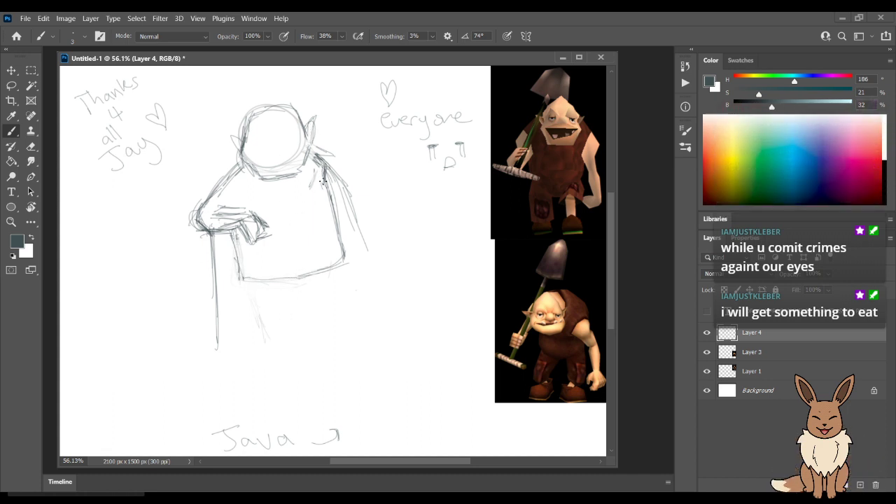
# Lasso the head and scale it up to 103.81% with Free Transform, leaving nothing selected.
pyautogui.press('l')
pyautogui.moveTo(329, 118)
pyautogui.mouseDown()
pyautogui.moveTo(262, 98)
pyautogui.moveTo(221, 134)
pyautogui.moveTo(251, 183)
pyautogui.moveTo(279, 191)
pyautogui.moveTo(315, 158)
pyautogui.mouseUp()
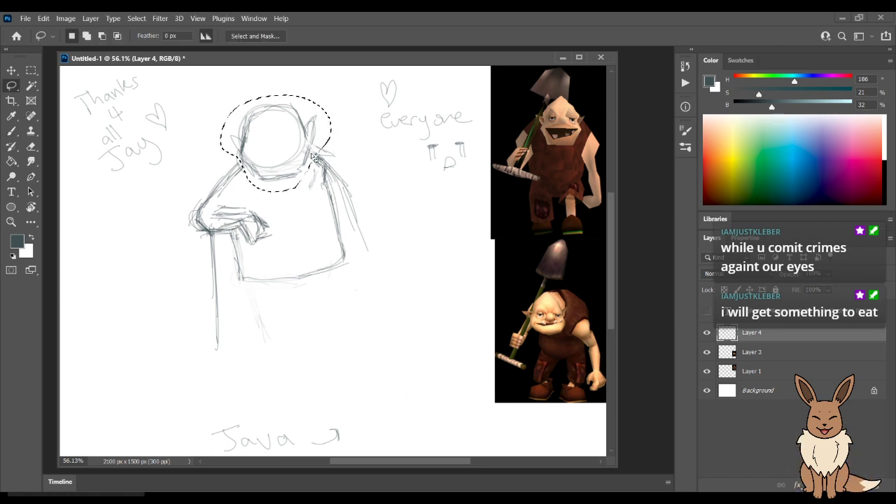
pyautogui.press('v')
pyautogui.hotkey('ctrl', 't')
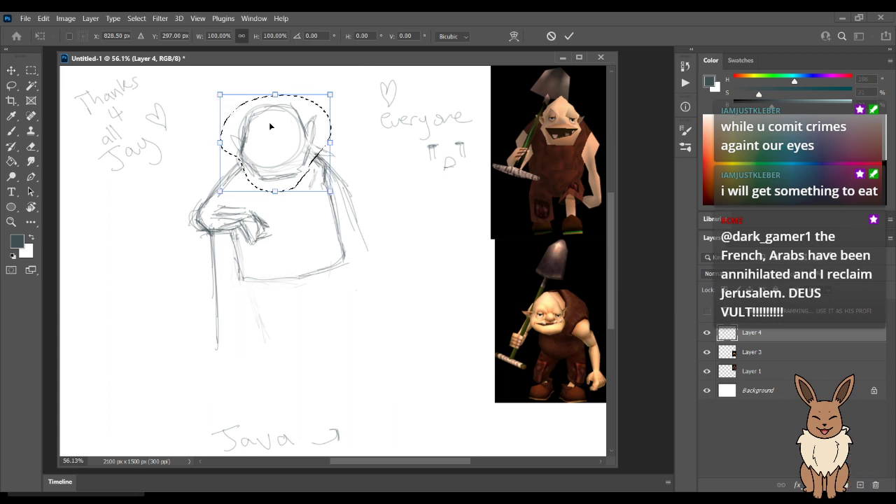
pyautogui.moveTo(276, 94); pyautogui.dragTo(278, 90)
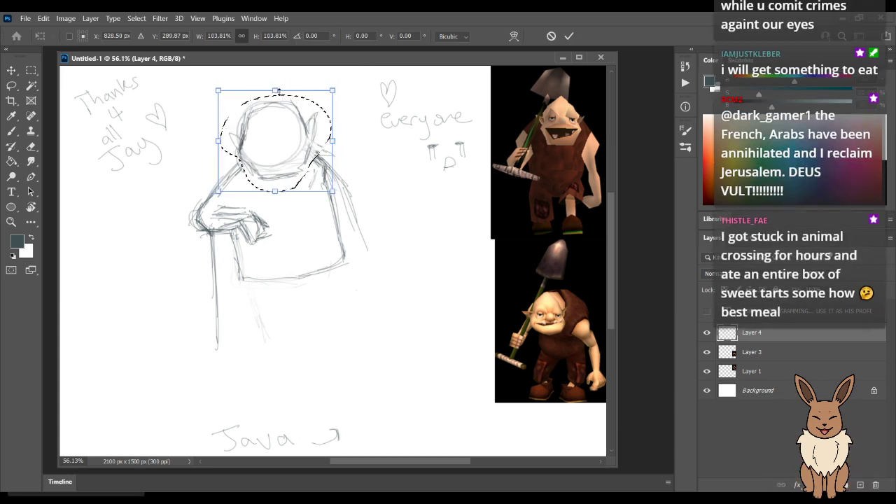
pyautogui.press('Return')
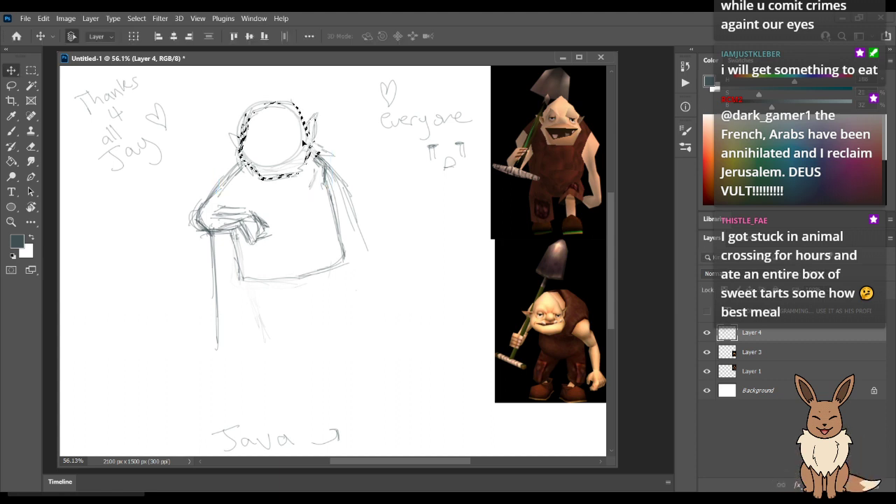
pyautogui.press('l')
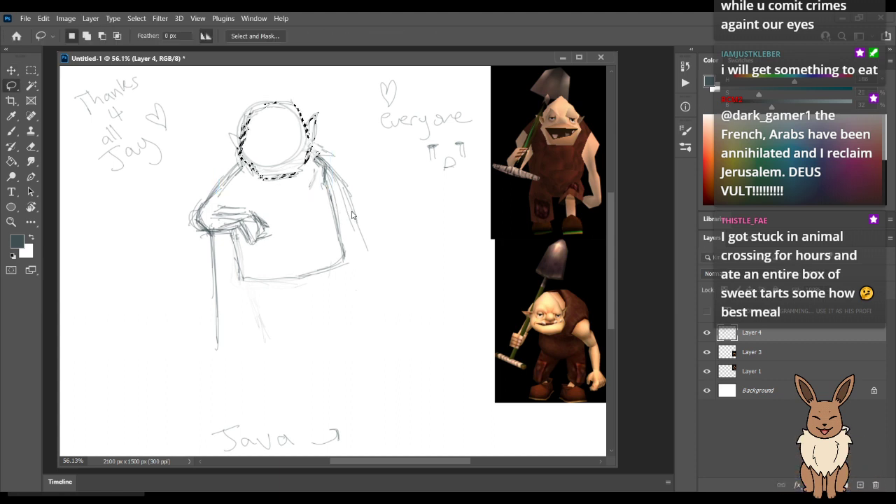
pyautogui.hotkey('ctrl', 'd')
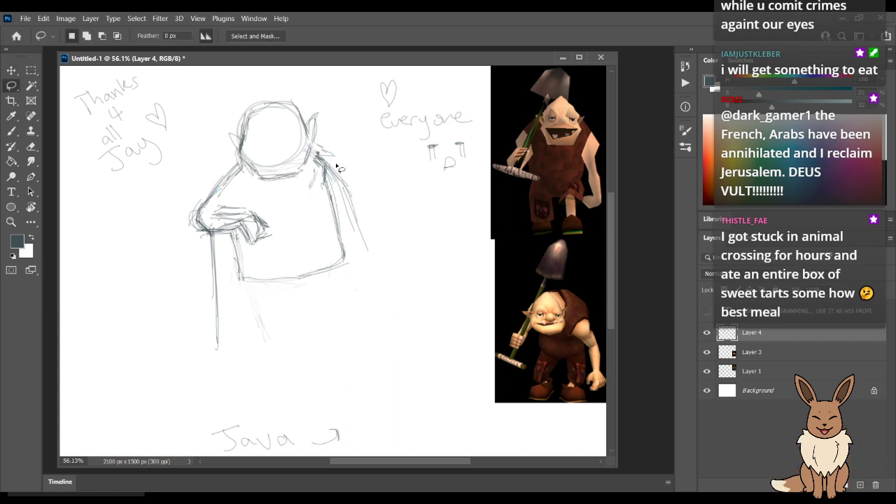
# Sketch the left leg with a foot line below the torso and lengthen the cane downward.
pyautogui.press('b')
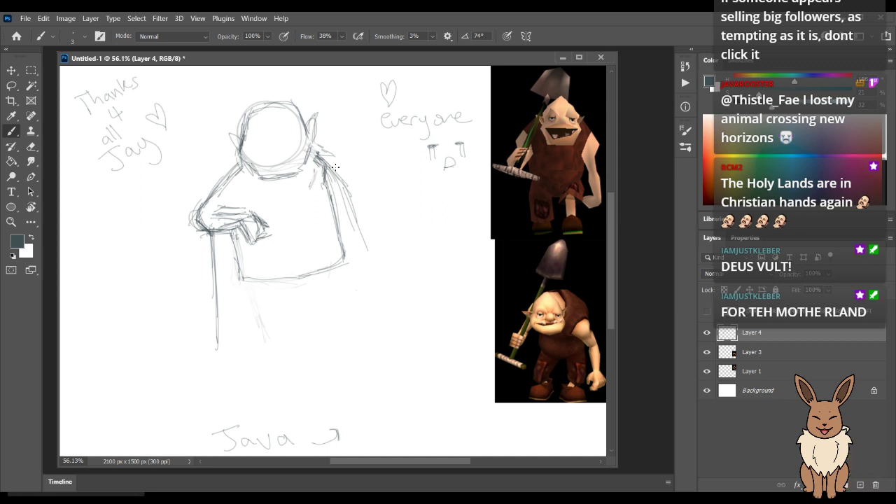
pyautogui.moveTo(243, 280)
pyautogui.mouseDown()
pyautogui.moveTo(264, 346)
pyautogui.moveTo(260, 365)
pyautogui.mouseUp()
pyautogui.moveTo(217, 308); pyautogui.dragTo(221, 365)
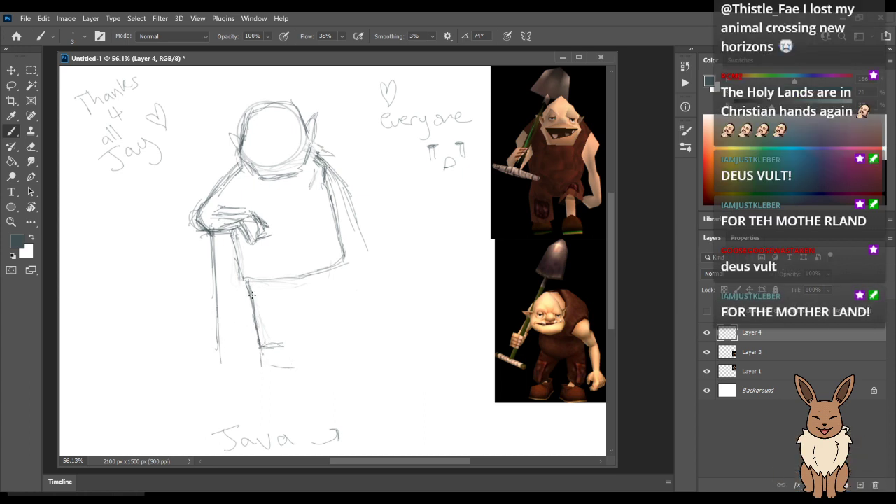
# Fade the torso and left leg with the eraser and redraw the torso's left edge and the leg with a flat foot.
pyautogui.press('e')
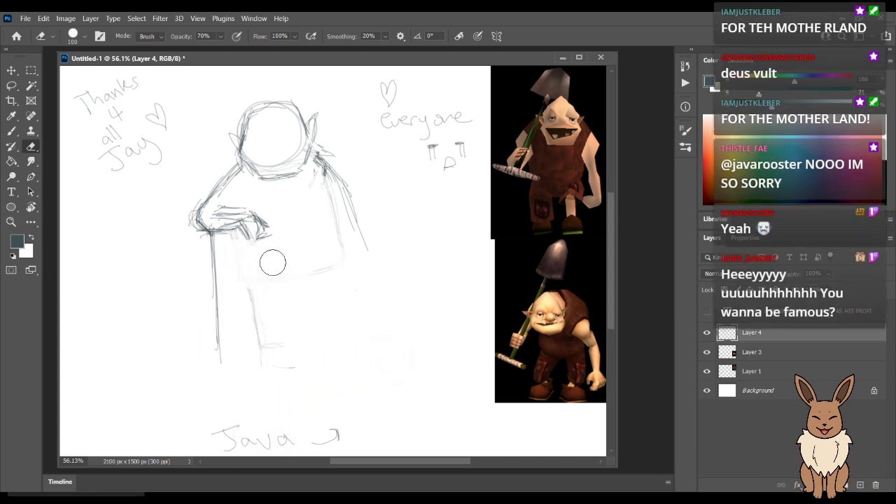
pyautogui.press('b')
pyautogui.moveTo(236, 242)
pyautogui.mouseDown()
pyautogui.moveTo(240, 274)
pyautogui.moveTo(257, 281)
pyautogui.mouseUp()
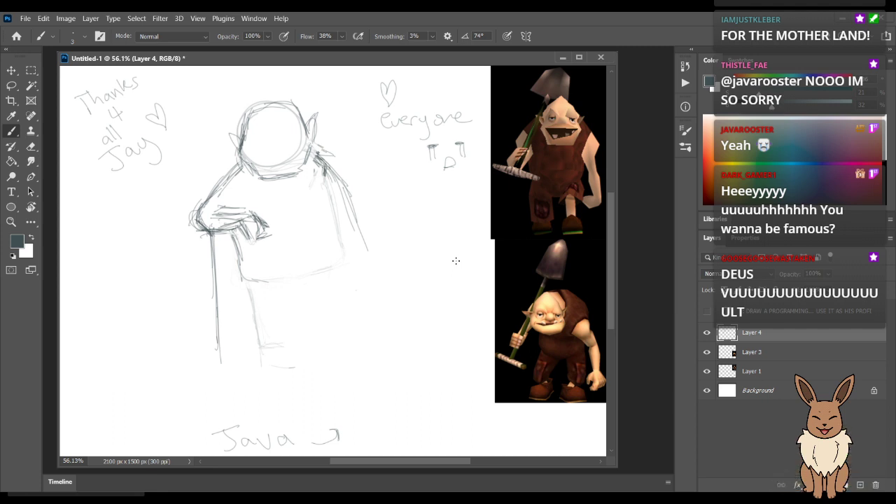
pyautogui.moveTo(248, 287); pyautogui.dragTo(259, 369)
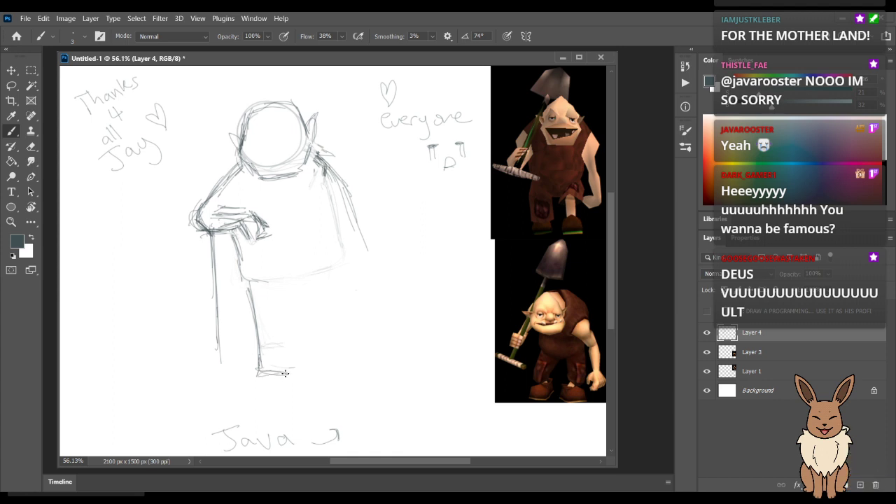
# Sketch the right leg with its foot and the left leg's inner line, reshaping the right leg with a bent knee.
pyautogui.moveTo(348, 294)
pyautogui.mouseDown()
pyautogui.moveTo(354, 325)
pyautogui.moveTo(345, 271)
pyautogui.mouseUp()
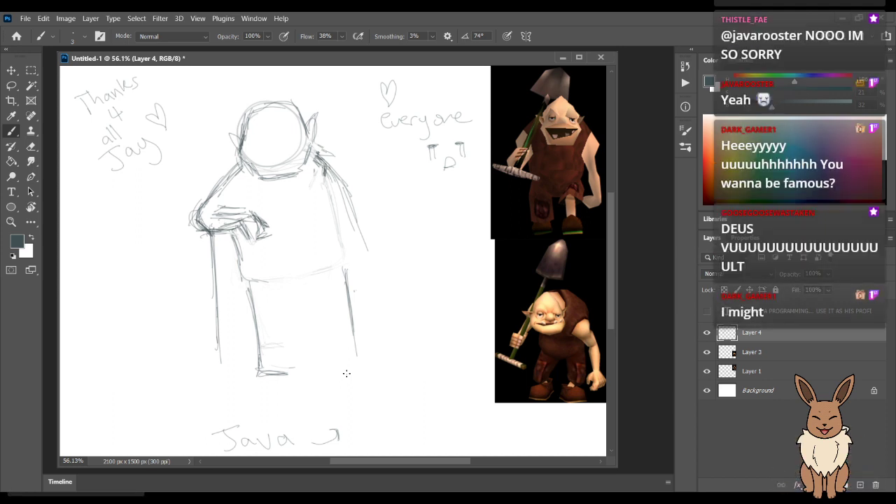
pyautogui.moveTo(295, 333); pyautogui.dragTo(297, 364)
pyautogui.moveTo(292, 313); pyautogui.dragTo(293, 360)
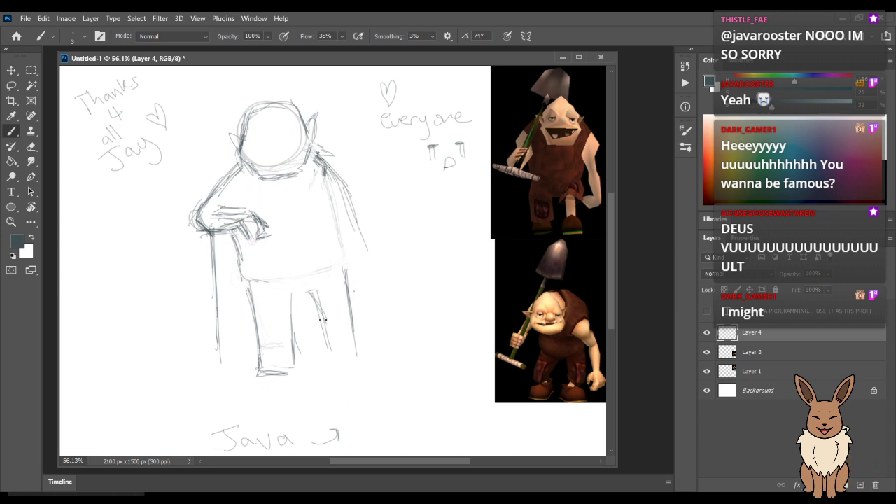
pyautogui.moveTo(317, 352); pyautogui.dragTo(360, 360)
pyautogui.moveTo(348, 327)
pyautogui.mouseDown()
pyautogui.moveTo(353, 350)
pyautogui.moveTo(348, 288)
pyautogui.mouseUp()
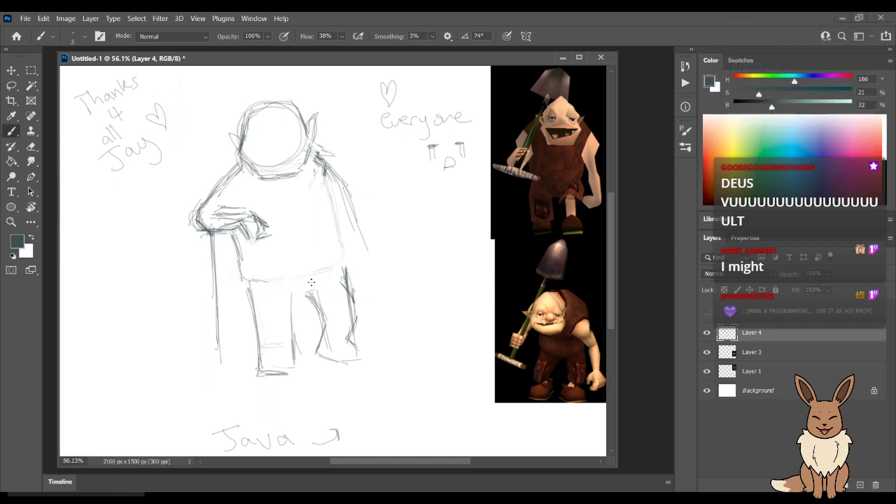
pyautogui.press('e')
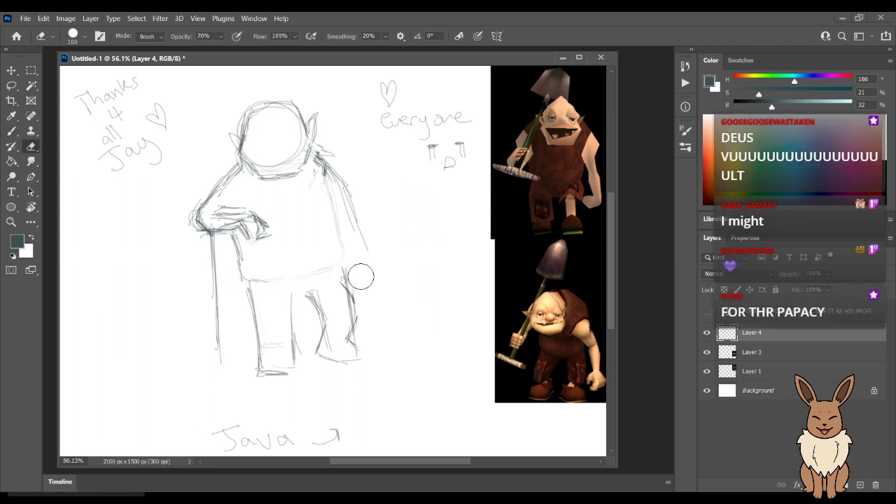
pyautogui.press('b')
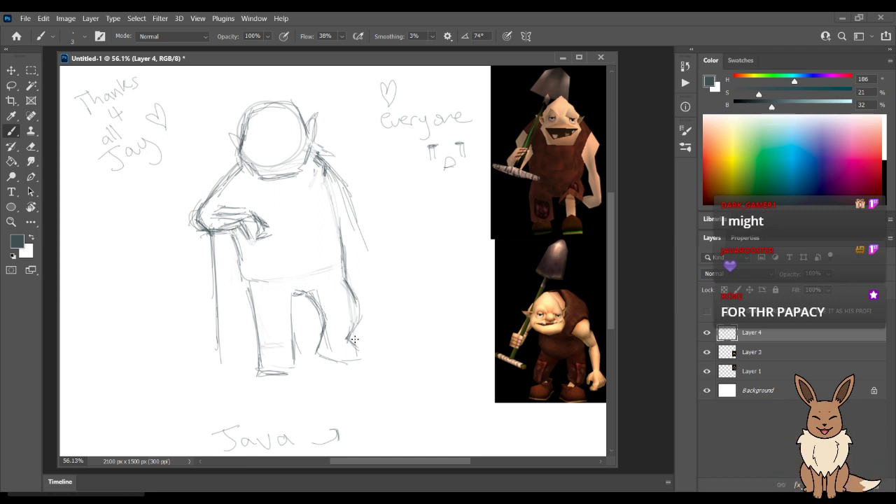
# Fade both legs with the 70% opacity eraser and redraw the left leg slanting inward to a flat foot.
pyautogui.press('e')
pyautogui.moveTo(355, 316)
pyautogui.mouseDown()
pyautogui.moveTo(336, 339)
pyautogui.moveTo(349, 334)
pyautogui.moveTo(280, 321)
pyautogui.moveTo(289, 312)
pyautogui.moveTo(283, 348)
pyautogui.moveTo(255, 333)
pyautogui.moveTo(263, 365)
pyautogui.moveTo(302, 362)
pyautogui.mouseUp()
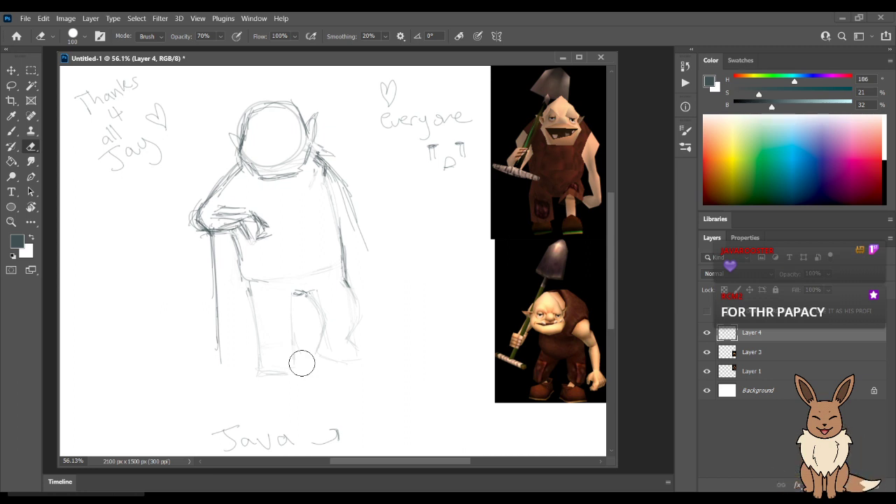
pyautogui.press('b')
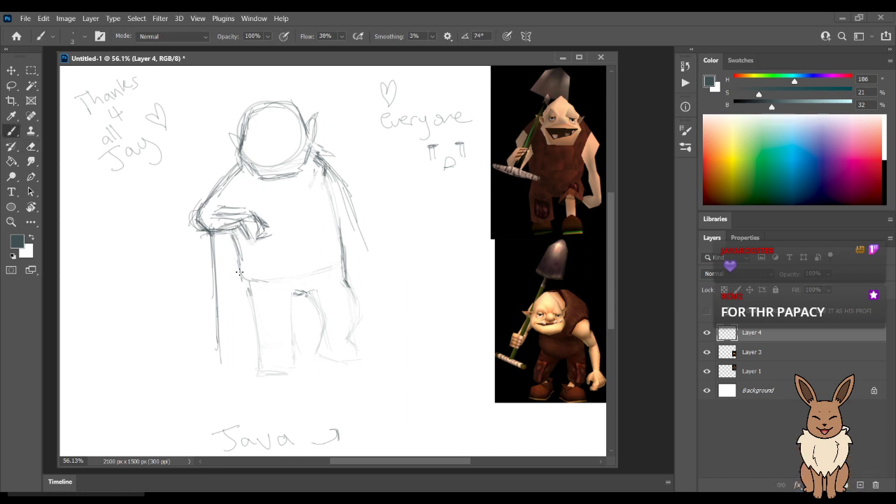
pyautogui.moveTo(243, 282)
pyautogui.mouseDown()
pyautogui.moveTo(260, 348)
pyautogui.moveTo(278, 364)
pyautogui.mouseUp()
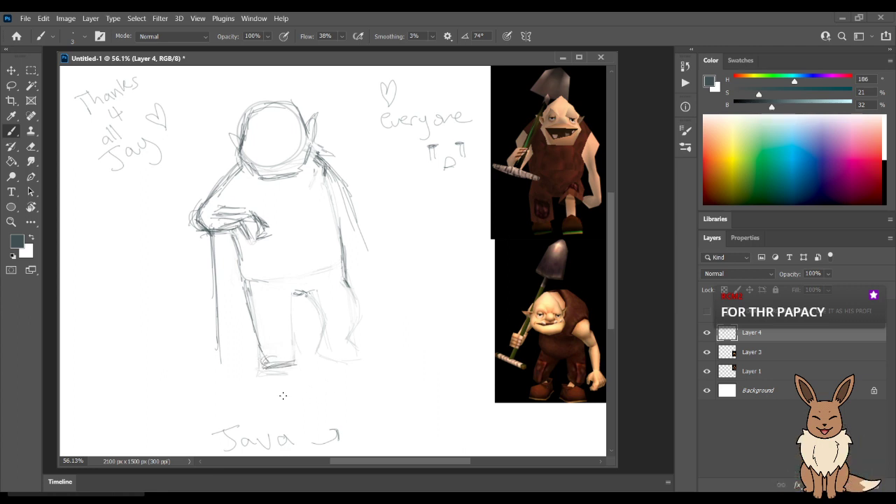
# Fade the left shoulder line, lasso the head and move it lower and slightly left onto the torso, leaving nothing selected.
pyautogui.press('e')
pyautogui.moveTo(238, 166); pyautogui.dragTo(208, 195)
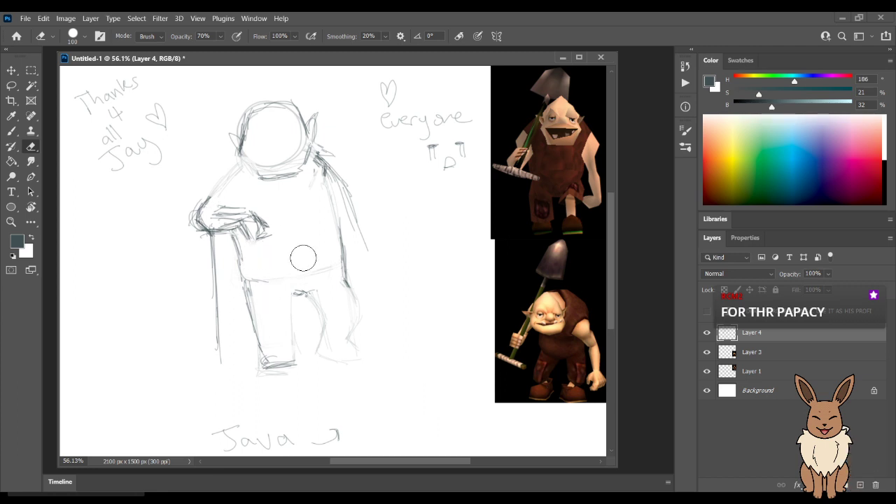
pyautogui.press('l')
pyautogui.moveTo(313, 168)
pyautogui.mouseDown()
pyautogui.moveTo(322, 142)
pyautogui.moveTo(304, 91)
pyautogui.moveTo(232, 110)
pyautogui.moveTo(240, 181)
pyautogui.moveTo(283, 188)
pyautogui.mouseUp()
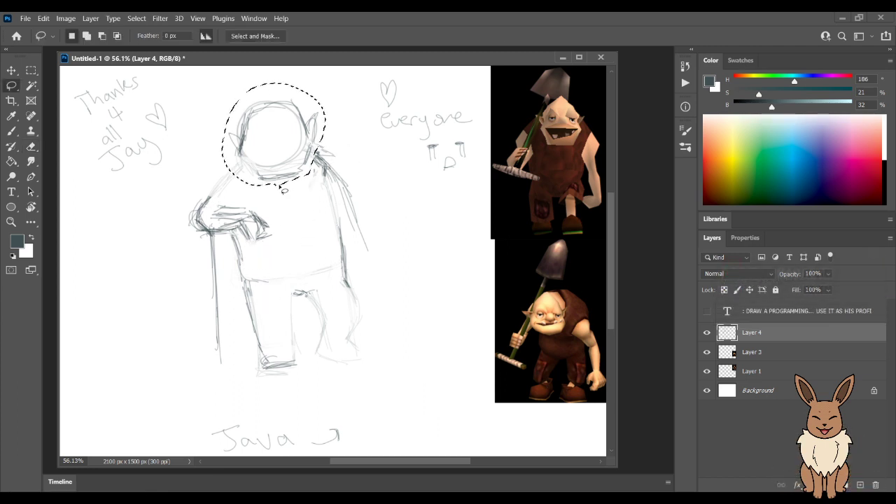
pyautogui.press('v')
pyautogui.moveTo(290, 171); pyautogui.dragTo(291, 185)
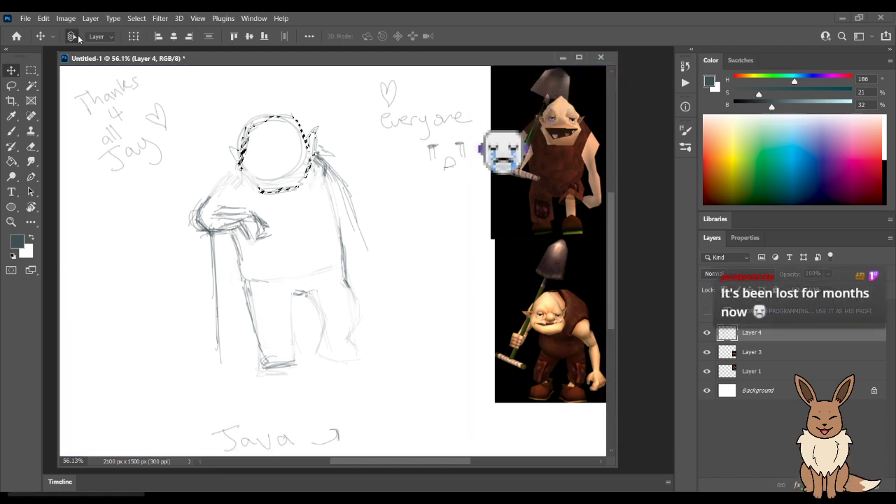
pyautogui.moveTo(109, 89); pyautogui.dragTo(109, 89)
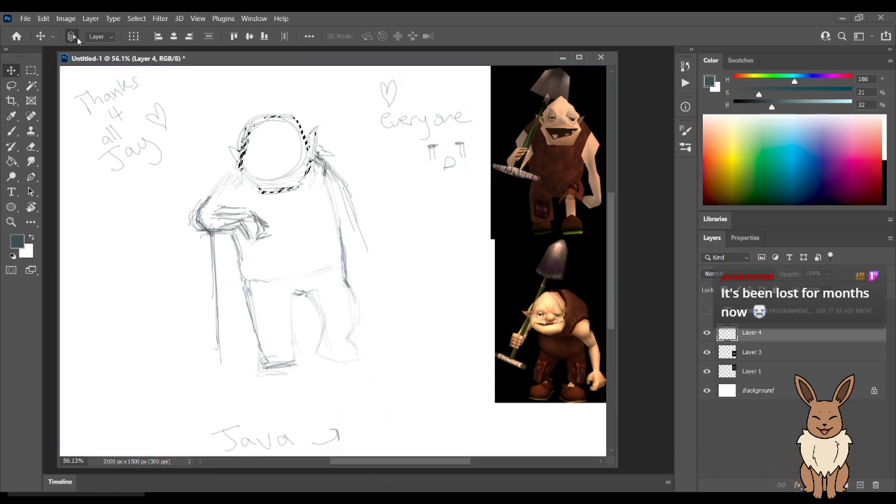
pyautogui.moveTo(287, 195); pyautogui.dragTo(278, 200)
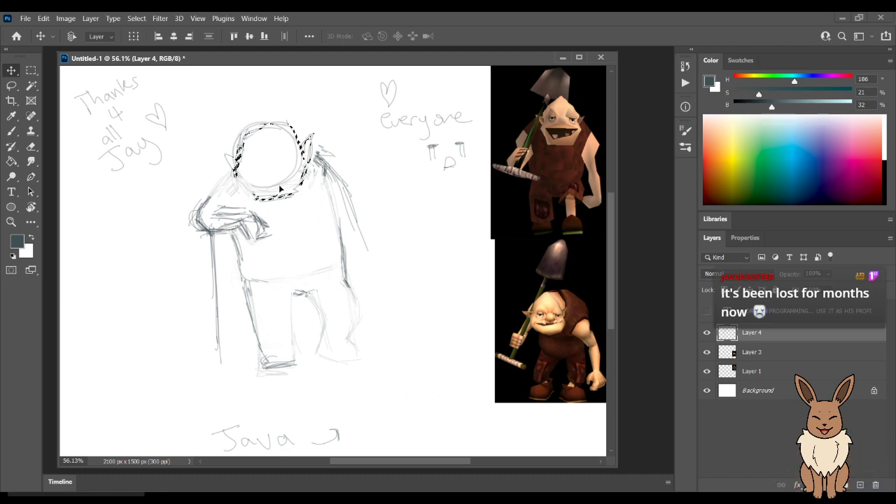
pyautogui.press('l')
pyautogui.hotkey('ctrl', 'd')
pyautogui.press('b')
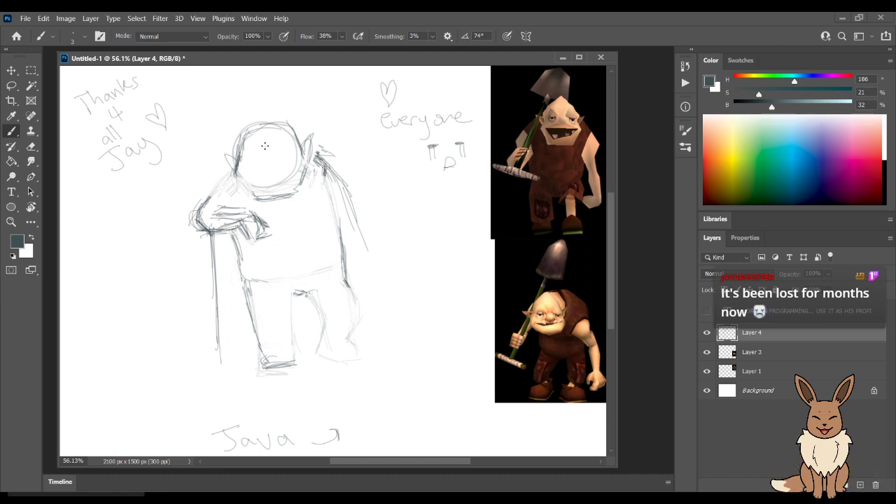
# Erase the left ear and lower jaw lines and redraw a wider jaw and left face contour around the head circle.
pyautogui.press('e')
pyautogui.moveTo(283, 197)
pyautogui.mouseDown()
pyautogui.moveTo(236, 159)
pyautogui.moveTo(283, 202)
pyautogui.moveTo(294, 177)
pyautogui.mouseUp()
pyautogui.press('b')
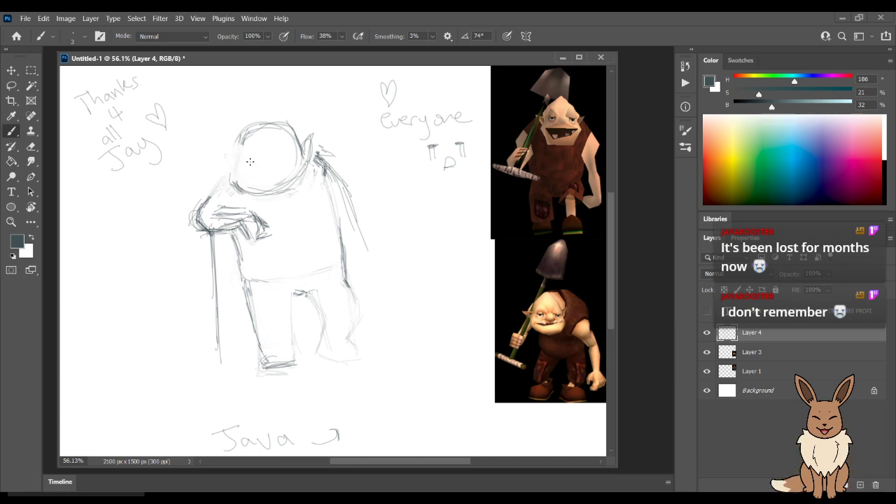
pyautogui.moveTo(232, 178); pyautogui.dragTo(237, 157)
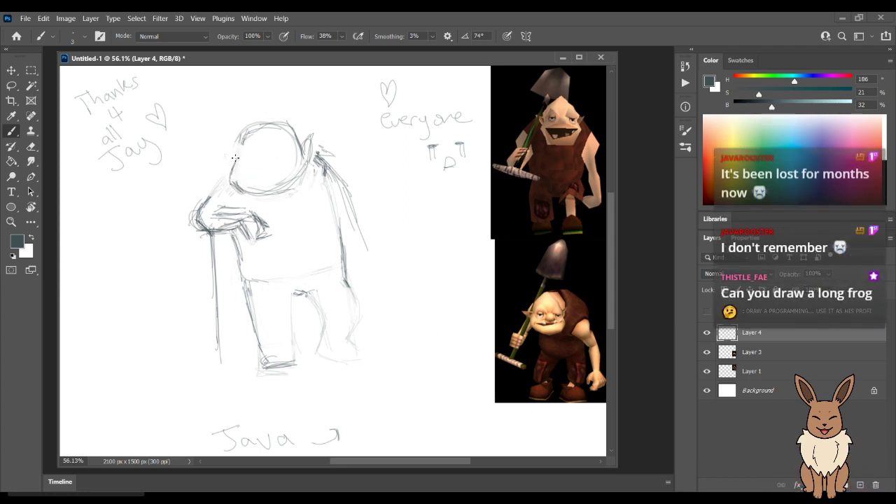
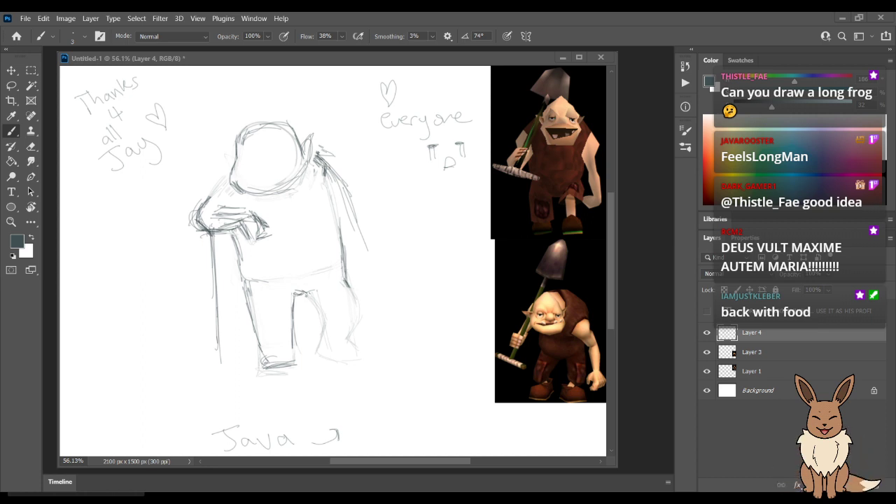
pyautogui.moveTo(306, 293); pyautogui.dragTo(319, 313)
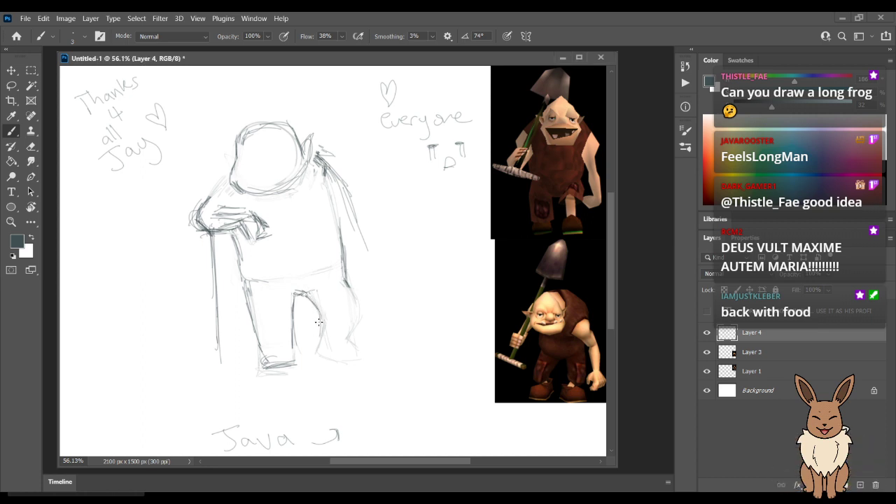
pyautogui.moveTo(327, 355); pyautogui.dragTo(350, 352)
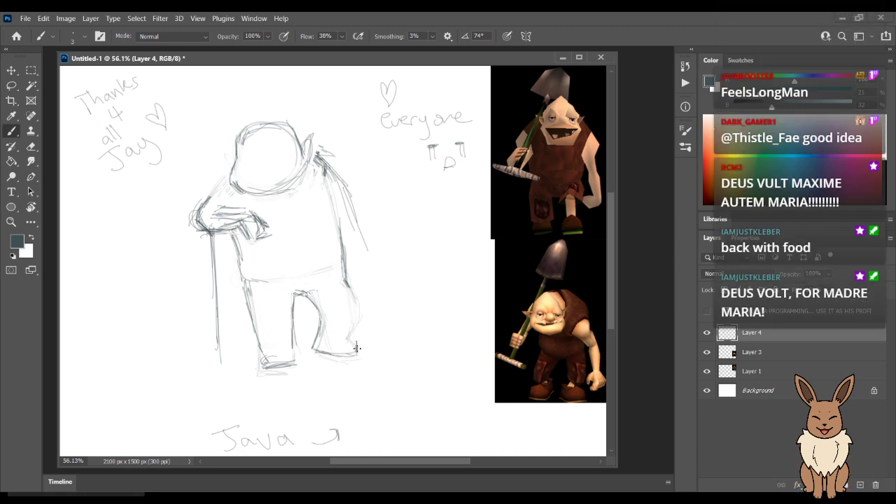
pyautogui.moveTo(320, 339)
pyautogui.mouseDown()
pyautogui.moveTo(320, 291)
pyautogui.moveTo(315, 297)
pyautogui.moveTo(343, 327)
pyautogui.moveTo(336, 339)
pyautogui.moveTo(346, 304)
pyautogui.mouseUp()
pyautogui.press('e')
pyautogui.moveTo(343, 353)
pyautogui.mouseDown()
pyautogui.moveTo(333, 332)
pyautogui.moveTo(323, 324)
pyautogui.moveTo(344, 323)
pyautogui.moveTo(331, 341)
pyautogui.moveTo(351, 339)
pyautogui.moveTo(341, 322)
pyautogui.moveTo(353, 371)
pyautogui.mouseUp()
# Redraw the right-hand leg's inner line with a sharply bent knee leading down to a flat foot.
pyautogui.press('b')
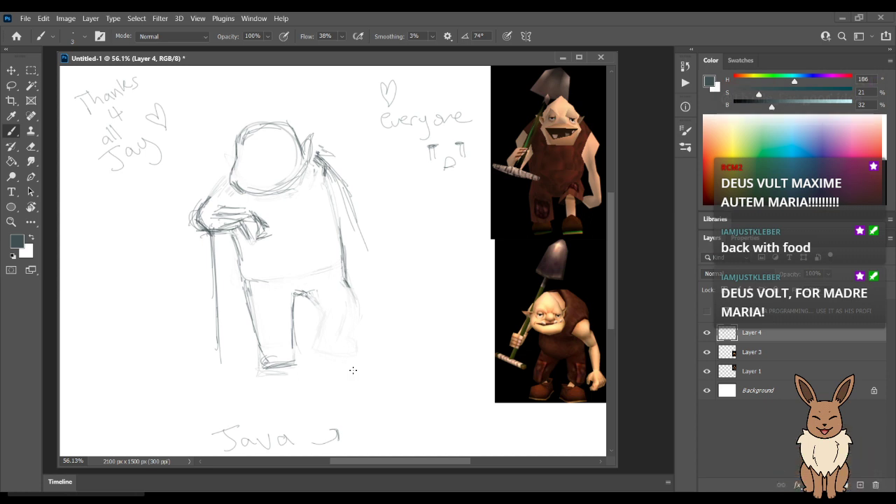
pyautogui.moveTo(306, 298); pyautogui.dragTo(323, 310)
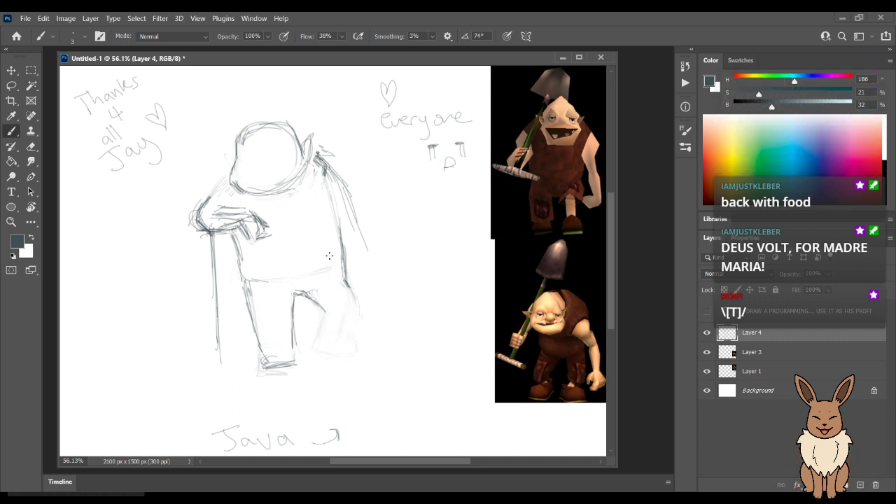
pyautogui.moveTo(325, 319)
pyautogui.mouseDown()
pyautogui.moveTo(314, 346)
pyautogui.moveTo(352, 346)
pyautogui.mouseUp()
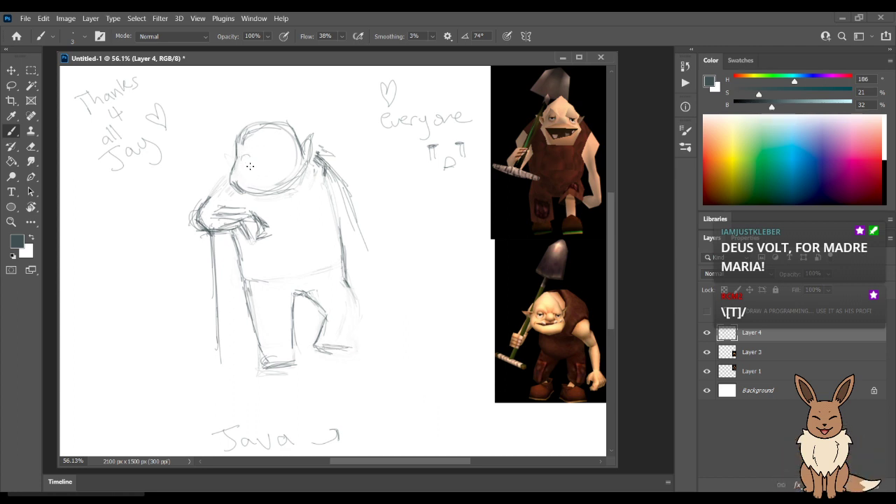
# Sketch the troll's face with a curved guide line, brow, eye, nose and mouth, and replace the faded ear with a pointed one.
pyautogui.moveTo(254, 187)
pyautogui.mouseDown()
pyautogui.moveTo(252, 131)
pyautogui.moveTo(247, 173)
pyautogui.moveTo(253, 196)
pyautogui.mouseUp()
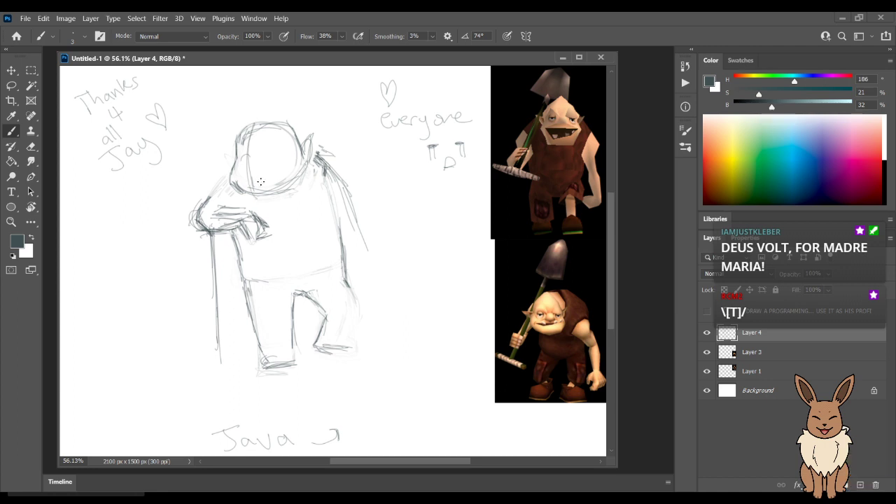
pyautogui.press('e')
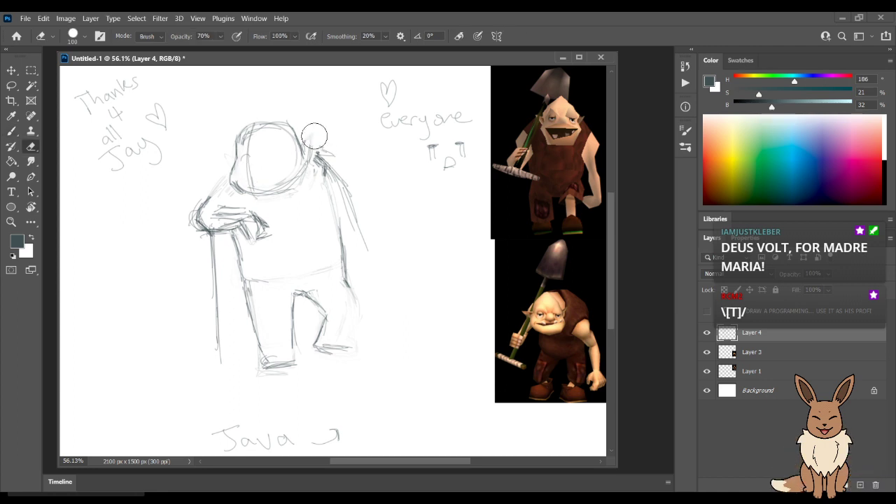
pyautogui.press('b')
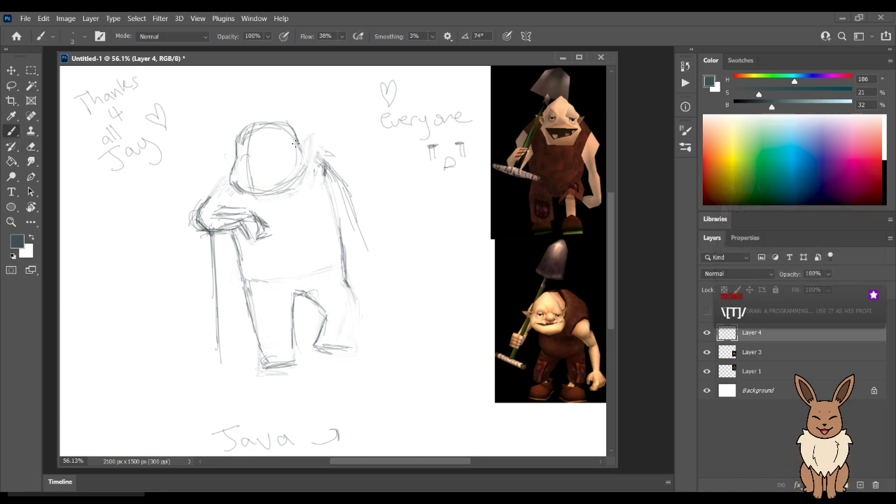
pyautogui.moveTo(318, 140)
pyautogui.mouseDown()
pyautogui.moveTo(303, 168)
pyautogui.moveTo(309, 142)
pyautogui.moveTo(276, 144)
pyautogui.mouseUp()
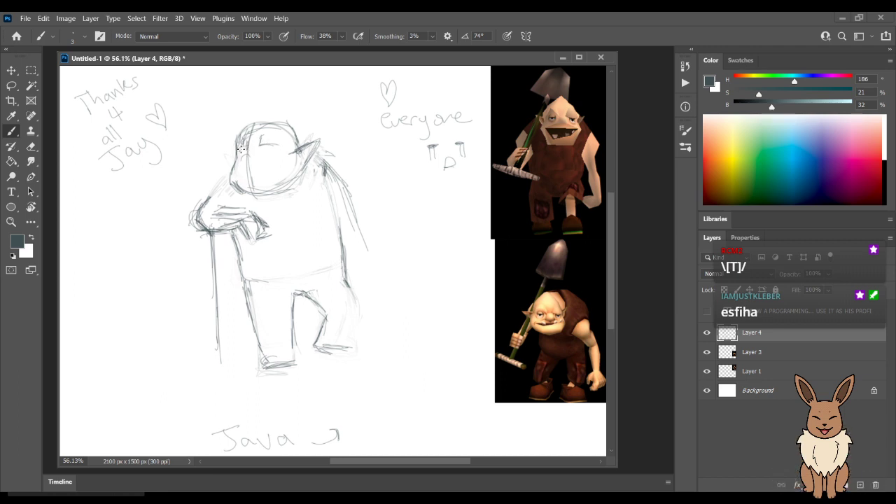
pyautogui.moveTo(232, 149); pyautogui.dragTo(230, 162)
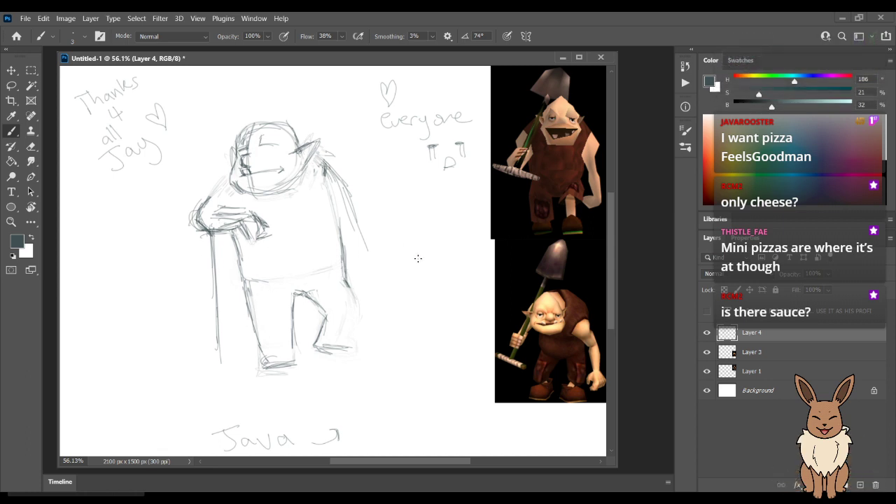
# Lasso the lower torso and both legs, move them slightly up to shorten the body, and deselect.
pyautogui.press('l')
pyautogui.moveTo(333, 218)
pyautogui.mouseDown()
pyautogui.moveTo(233, 254)
pyautogui.moveTo(231, 363)
pyautogui.moveTo(372, 343)
pyautogui.moveTo(331, 227)
pyautogui.moveTo(253, 247)
pyautogui.moveTo(225, 305)
pyautogui.moveTo(268, 396)
pyautogui.moveTo(383, 330)
pyautogui.moveTo(354, 229)
pyautogui.mouseUp()
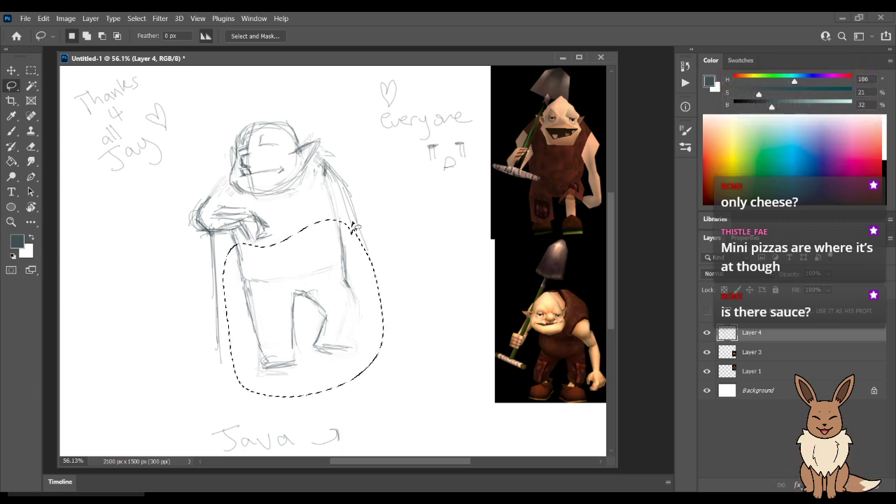
pyautogui.press('v')
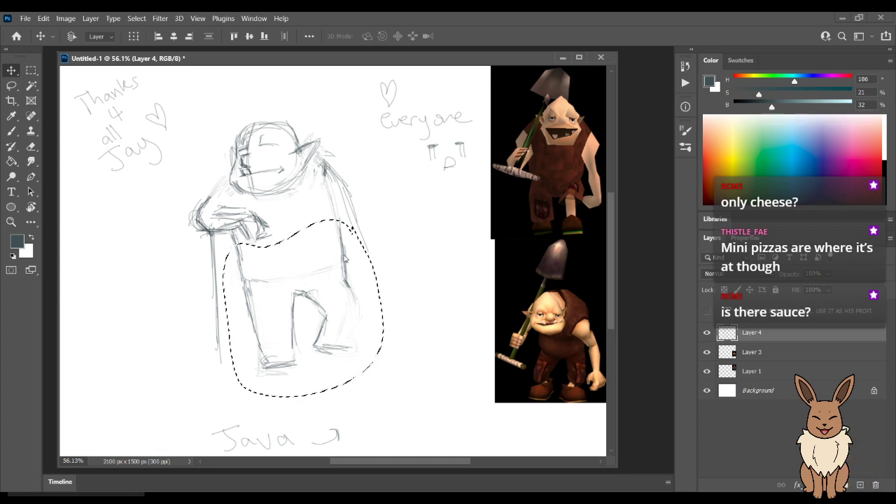
pyautogui.keyDown('ctrl'); pyautogui.keyDown('alt'); pyautogui.keyDown('shift'); pyautogui.click(728, 333); pyautogui.keyUp('shift'); pyautogui.keyUp('alt'); pyautogui.keyUp('ctrl')
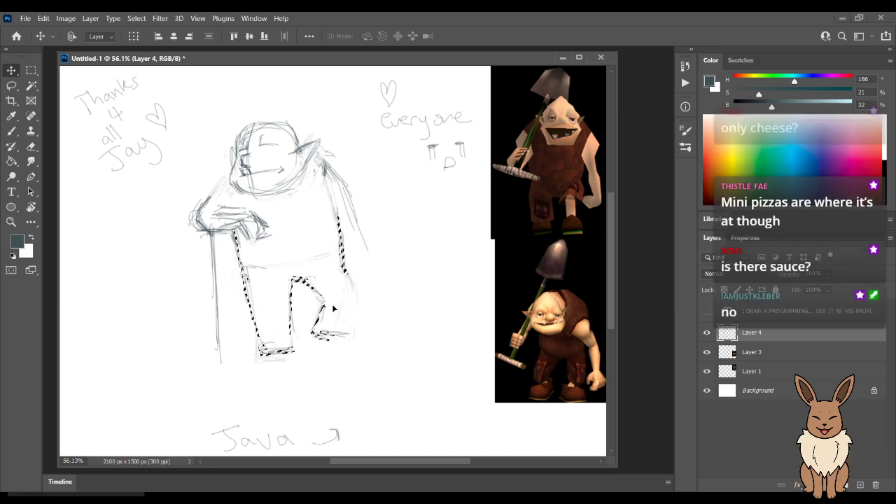
pyautogui.press('l')
pyautogui.hotkey('ctrl', 'd')
# Fade both legs with the 70% opacity eraser and redraw the crotch and the right-hand thigh as short angled lines.
pyautogui.press('e')
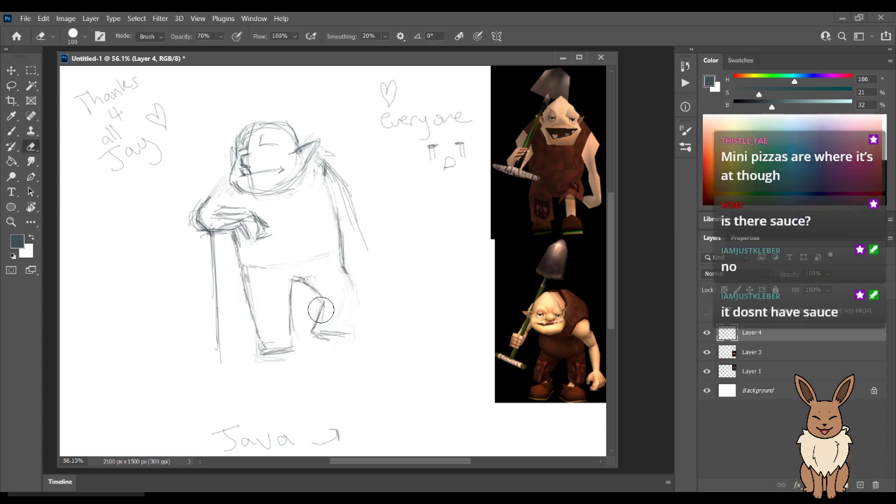
pyautogui.moveTo(304, 277)
pyautogui.mouseDown()
pyautogui.moveTo(286, 350)
pyautogui.moveTo(262, 319)
pyautogui.moveTo(259, 345)
pyautogui.moveTo(341, 328)
pyautogui.mouseUp()
pyautogui.press('b')
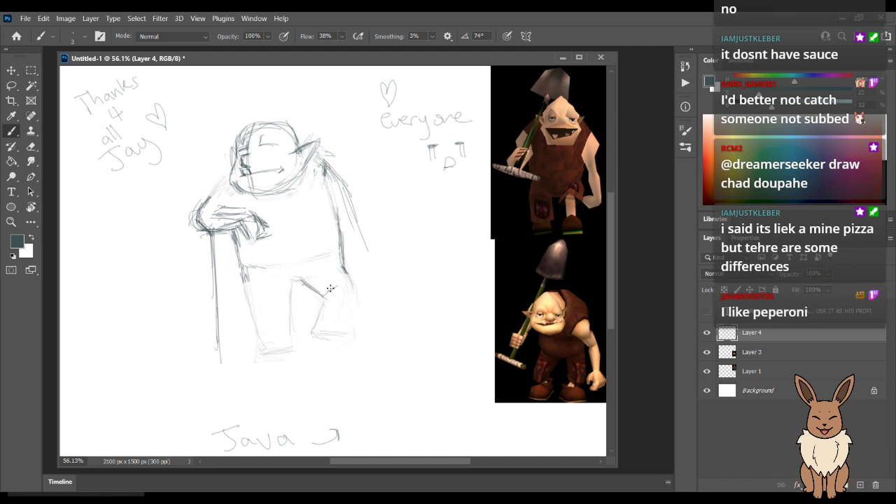
pyautogui.moveTo(320, 296); pyautogui.dragTo(353, 279)
pyautogui.press('e')
pyautogui.moveTo(350, 286); pyautogui.dragTo(341, 278)
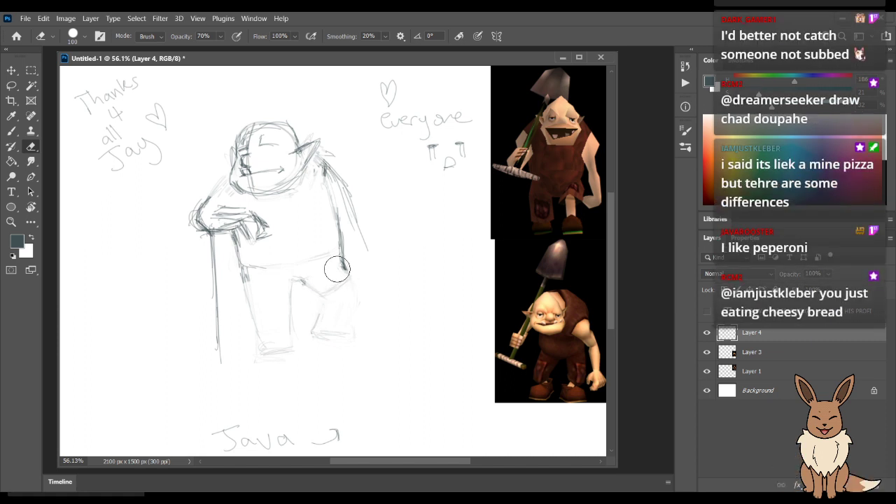
pyautogui.press('b')
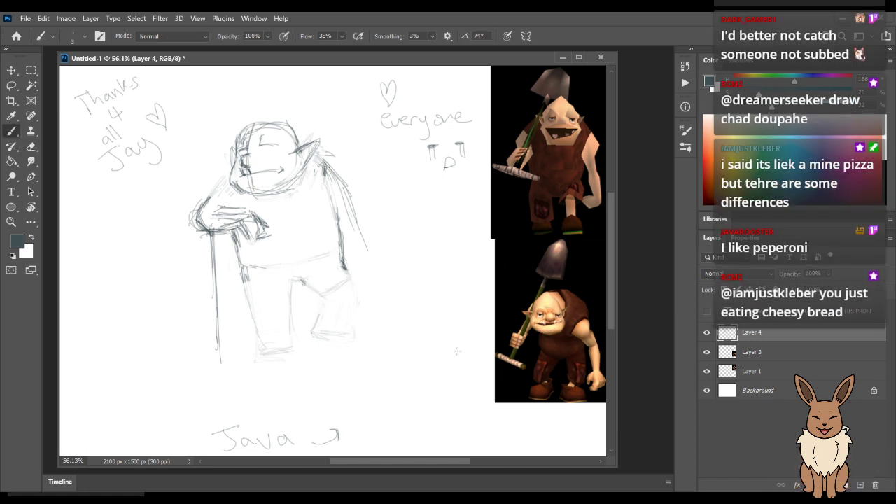
pyautogui.moveTo(456, 221); pyautogui.dragTo(491, 219)
pyautogui.hotkey('ctrl', 'z')
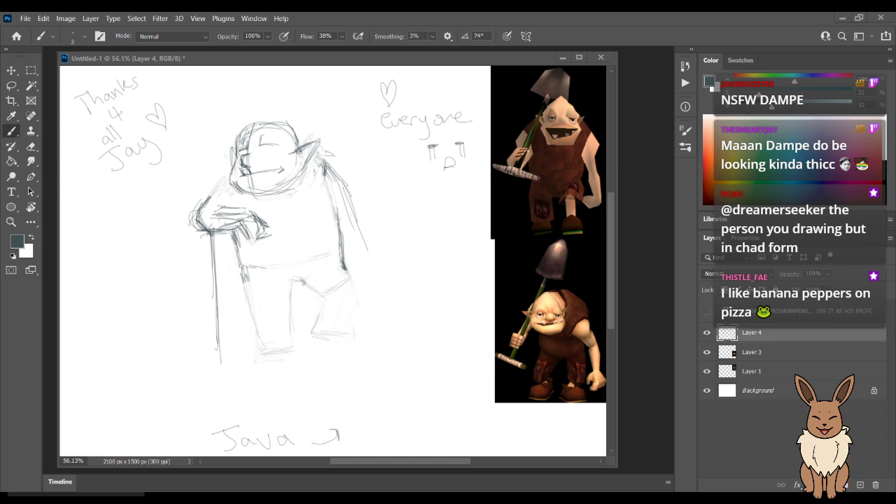
pyautogui.moveTo(241, 267); pyautogui.dragTo(255, 313)
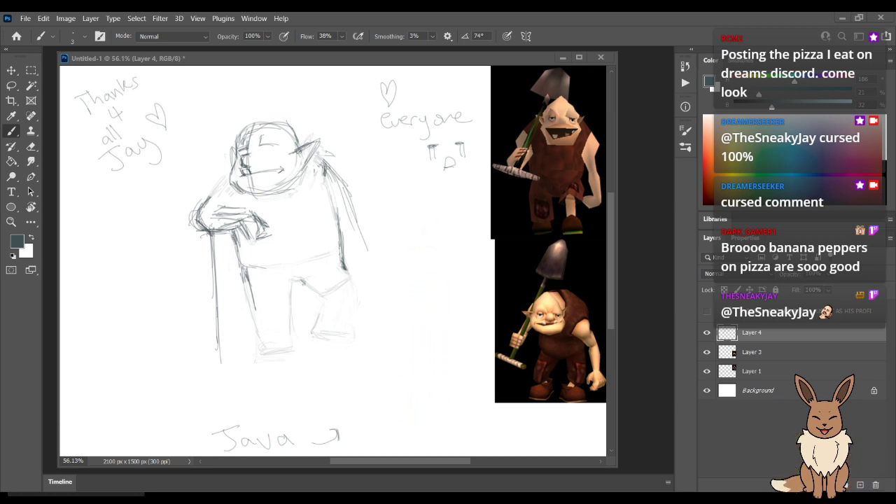
pyautogui.moveTo(241, 269); pyautogui.dragTo(250, 303)
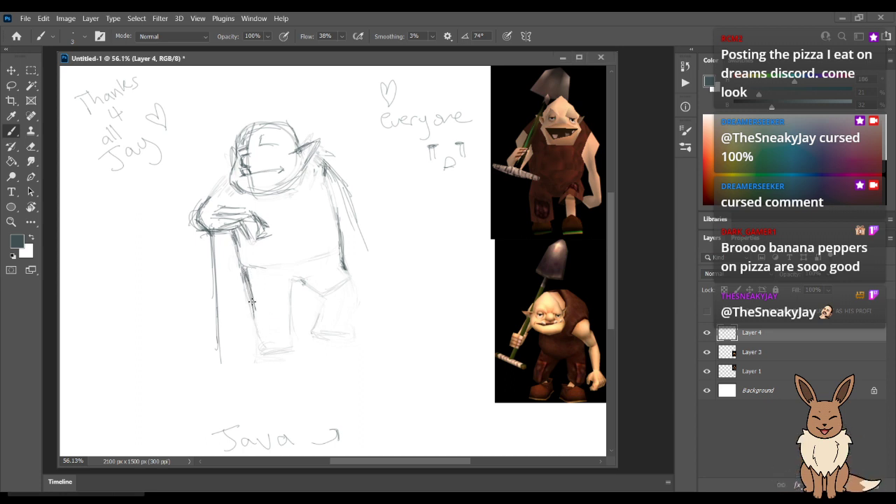
pyautogui.moveTo(260, 339)
pyautogui.mouseDown()
pyautogui.moveTo(242, 275)
pyautogui.moveTo(248, 308)
pyautogui.moveTo(256, 298)
pyautogui.mouseUp()
pyautogui.press('e')
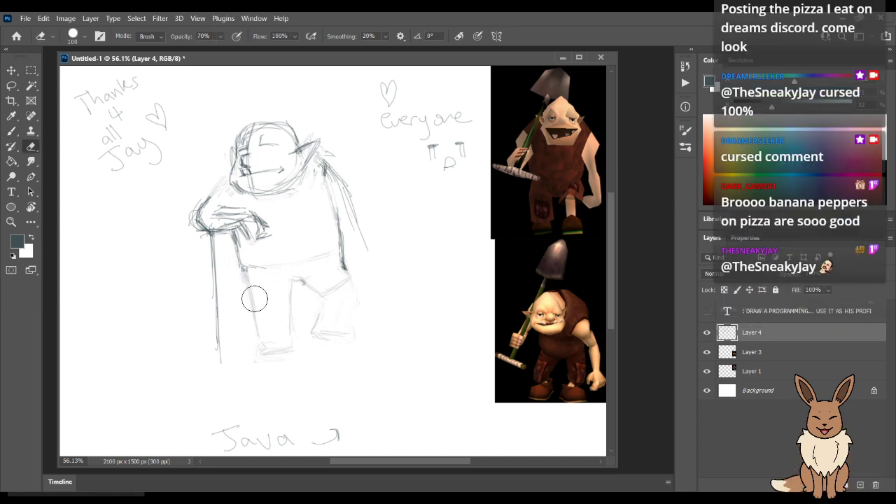
# Sketch the curved waistline and left-hand leg's outer line, then fade the old right shoulder lines and redraw the shoulder as a higher arch.
pyautogui.press('b')
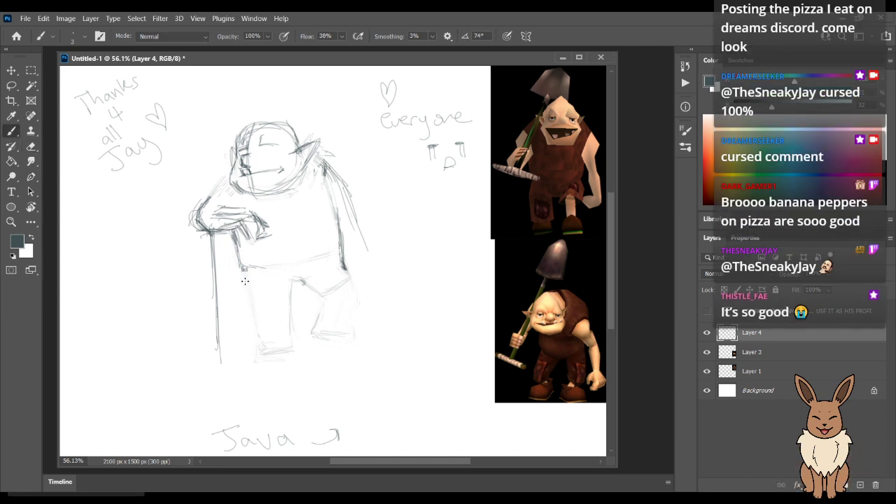
pyautogui.moveTo(242, 267); pyautogui.dragTo(276, 280)
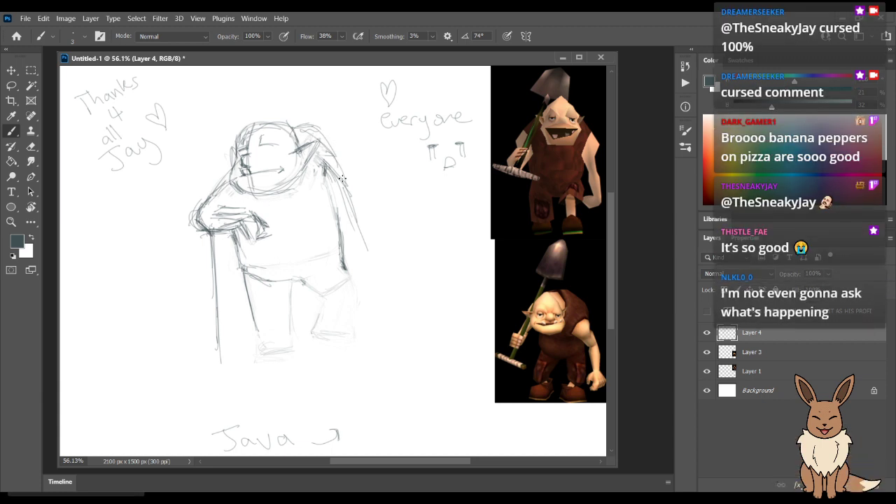
pyautogui.press('e')
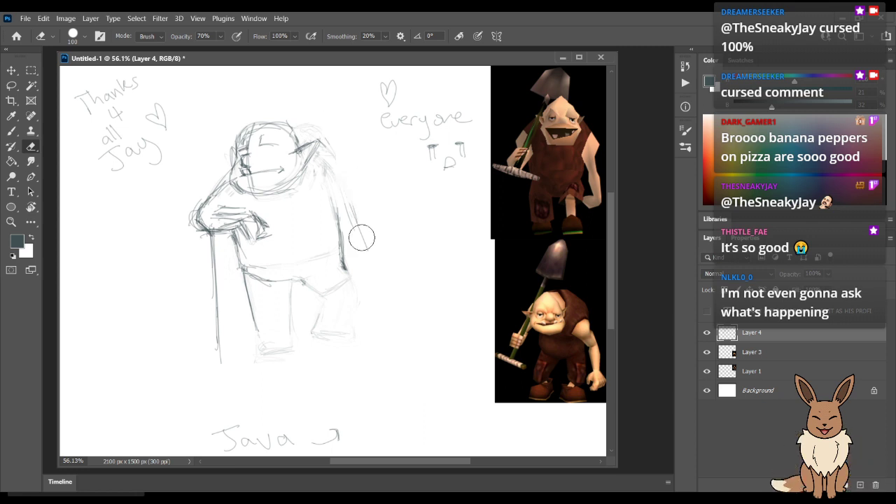
pyautogui.press('b')
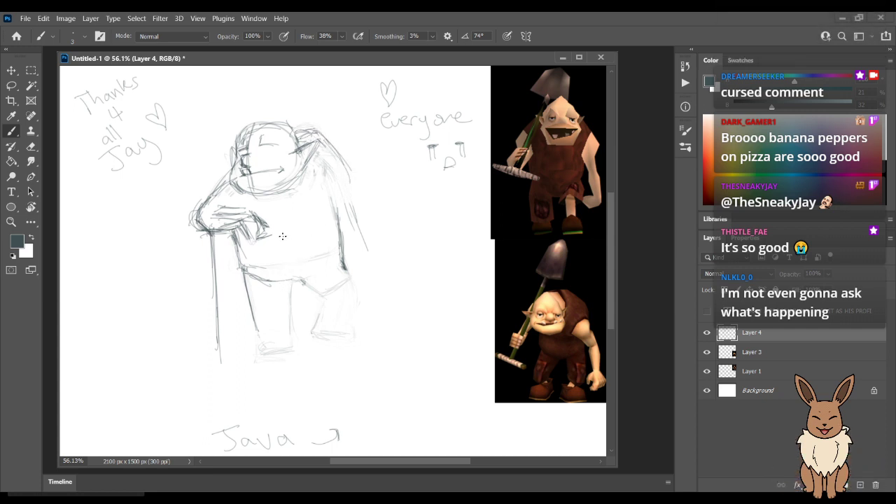
# Lasso the left-hand arm, hand and cane, move them slightly right and down toward the body, and deselect.
pyautogui.press('e')
pyautogui.press('l')
pyautogui.moveTo(275, 250)
pyautogui.mouseDown()
pyautogui.moveTo(275, 225)
pyautogui.moveTo(235, 198)
pyautogui.moveTo(218, 166)
pyautogui.moveTo(184, 270)
pyautogui.moveTo(215, 376)
pyautogui.moveTo(240, 357)
pyautogui.moveTo(225, 238)
pyautogui.moveTo(270, 245)
pyautogui.mouseUp()
pyautogui.press('v')
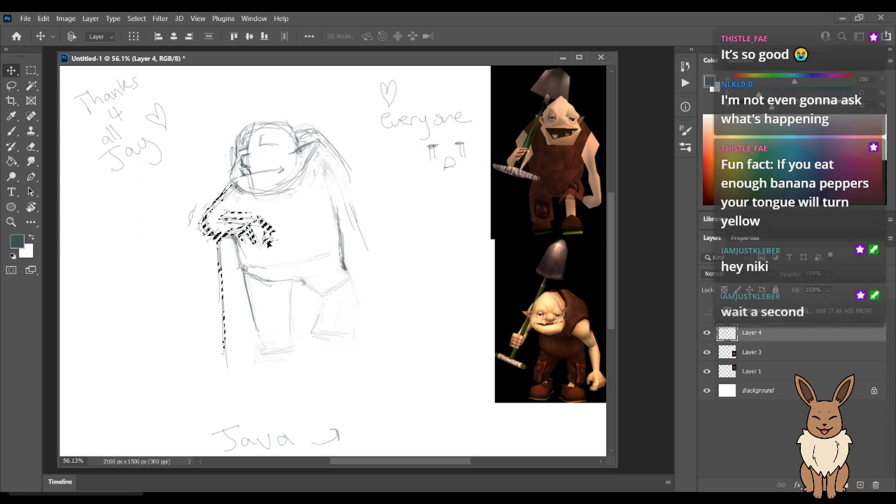
pyautogui.press('l')
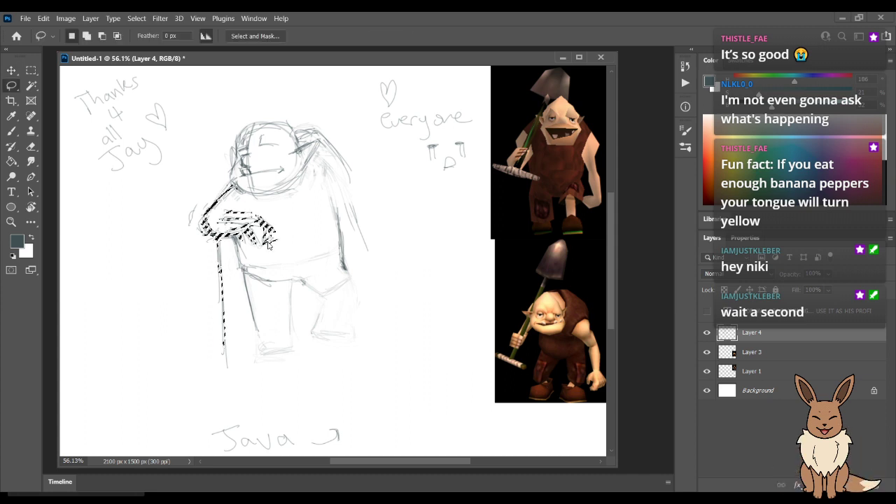
pyautogui.hotkey('ctrl', 'd')
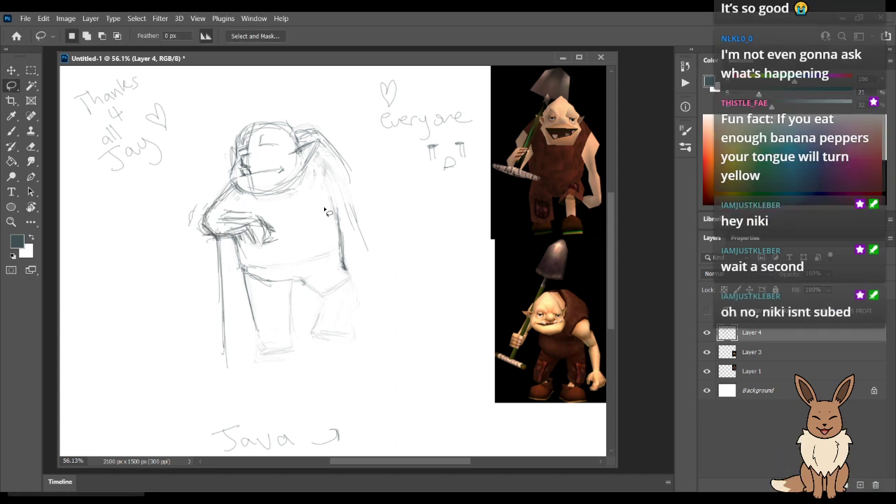
# Fade the right shoulder and back lines and redraw the rounded shoulder with the upper arm sloping down from it.
pyautogui.press('b')
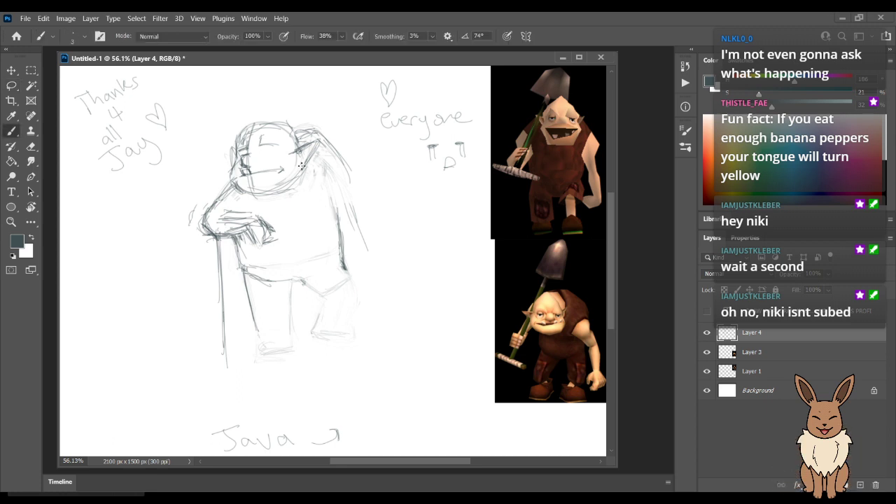
pyautogui.press('e')
pyautogui.moveTo(333, 203)
pyautogui.mouseDown()
pyautogui.moveTo(360, 234)
pyautogui.moveTo(343, 168)
pyautogui.moveTo(319, 128)
pyautogui.mouseUp()
pyautogui.press('b')
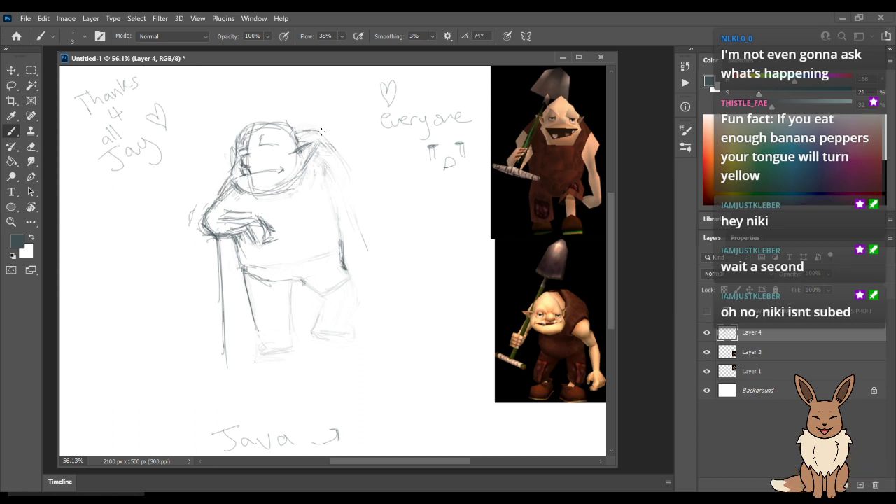
pyautogui.moveTo(331, 146)
pyautogui.mouseDown()
pyautogui.moveTo(346, 185)
pyautogui.moveTo(346, 177)
pyautogui.moveTo(327, 181)
pyautogui.moveTo(349, 176)
pyautogui.mouseUp()
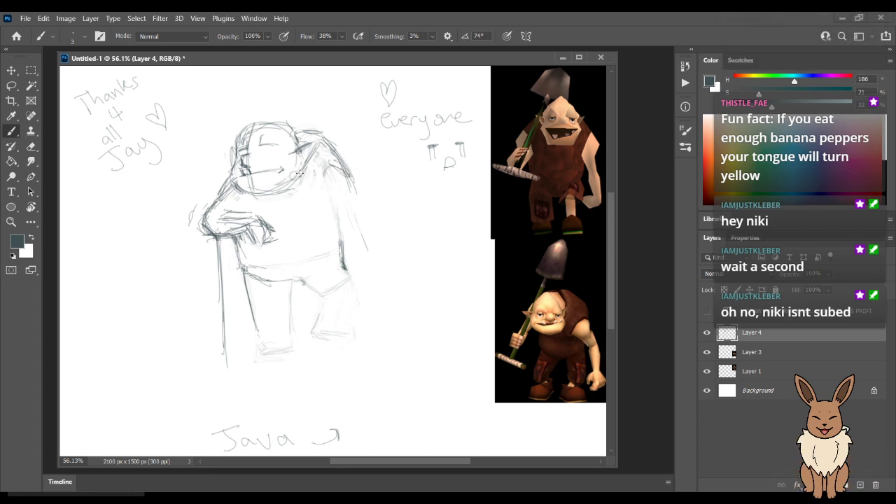
# Draw an oval on the chest below the chin and redraw the lower torso outline, fading the old side, waist and leg lines.
pyautogui.moveTo(291, 184); pyautogui.dragTo(284, 236)
pyautogui.press('e')
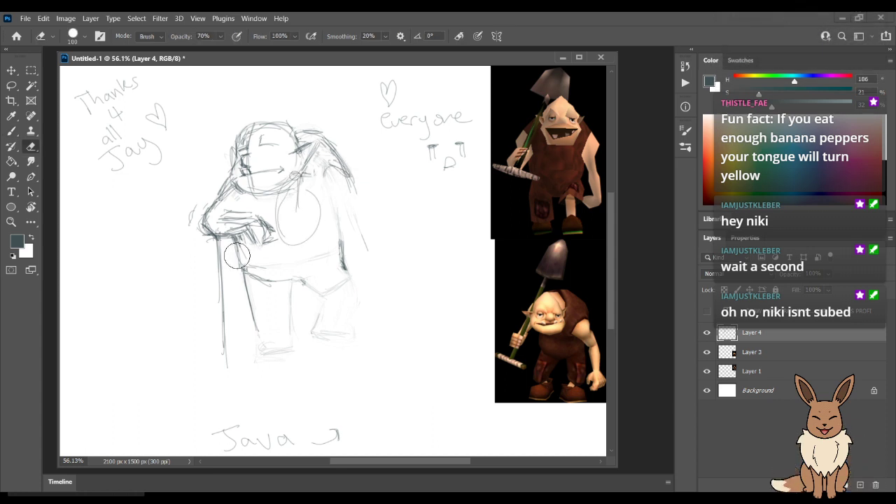
pyautogui.press('b')
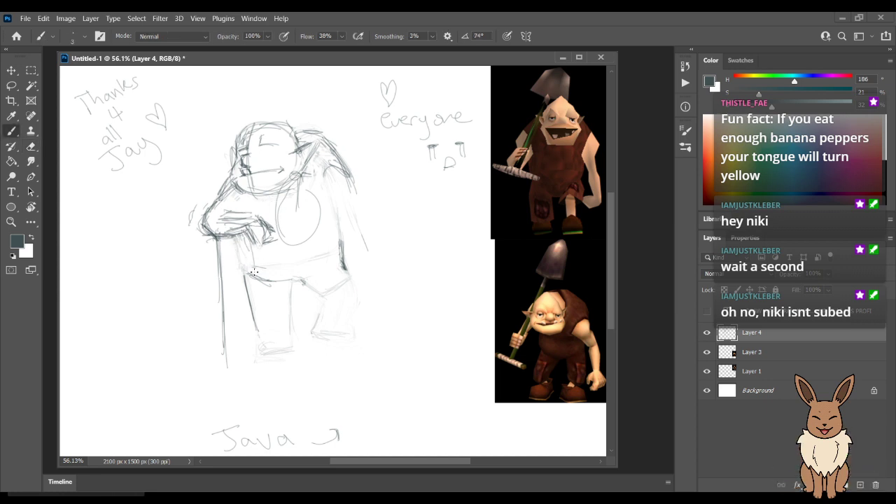
pyautogui.moveTo(332, 243)
pyautogui.mouseDown()
pyautogui.moveTo(339, 176)
pyautogui.moveTo(354, 247)
pyautogui.mouseUp()
pyautogui.press('e')
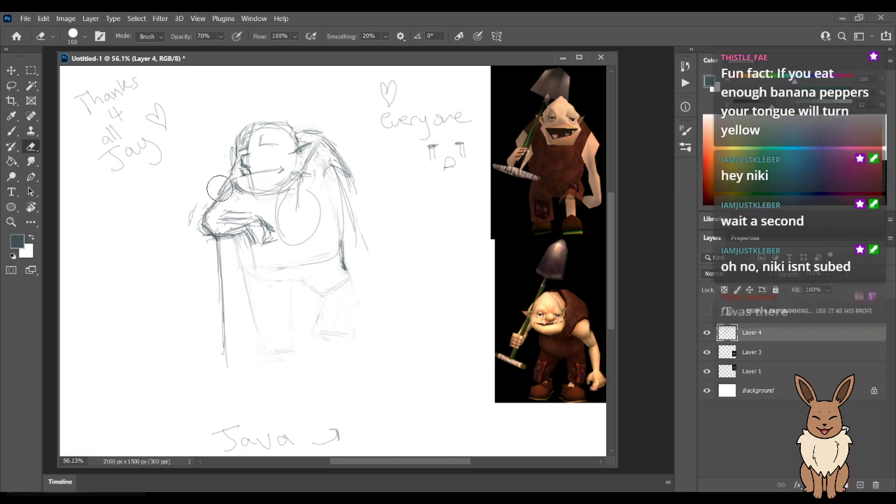
pyautogui.press('b')
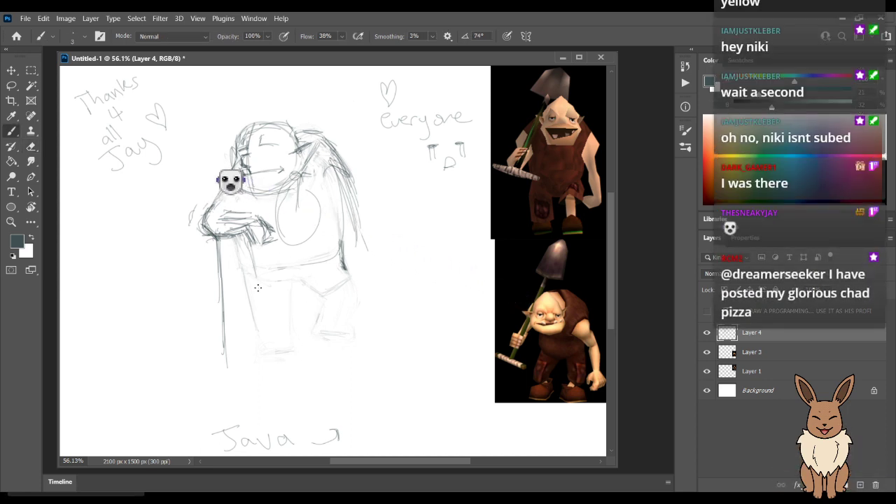
# Rework the chest oval into wider overlapping curves below the chin and fade its old outline.
pyautogui.moveTo(319, 175); pyautogui.dragTo(311, 220)
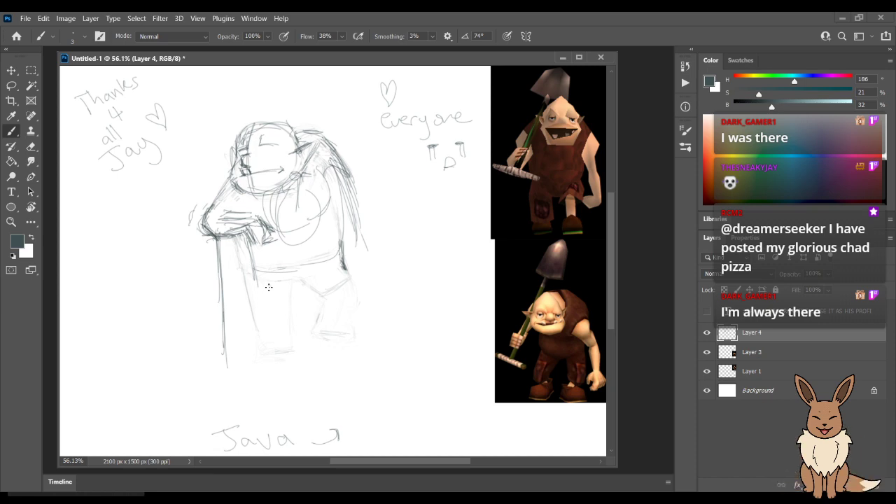
pyautogui.press('e')
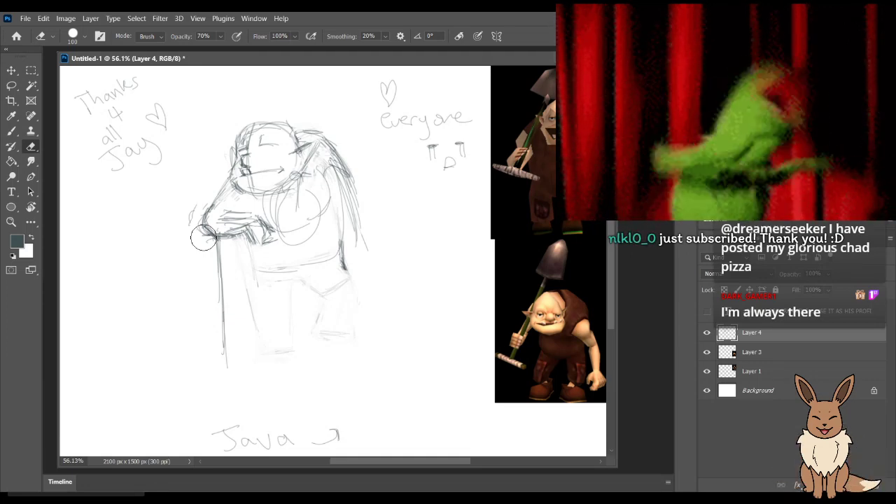
pyautogui.press('j')
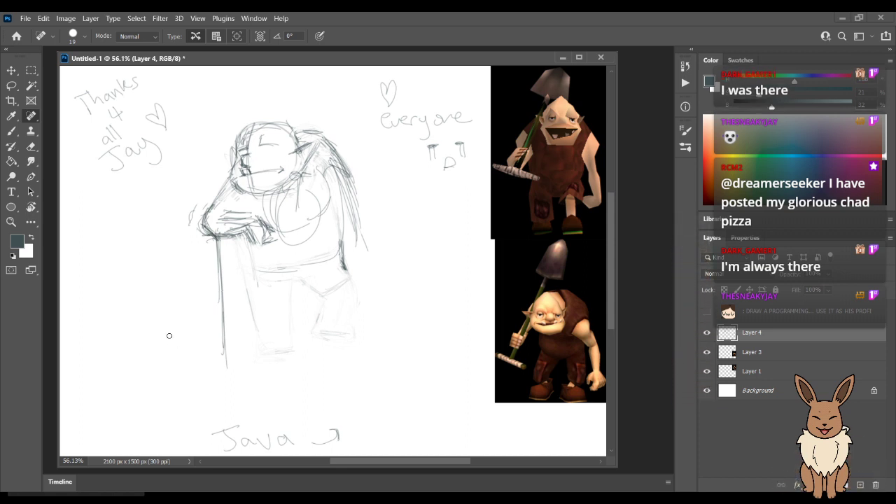
# Handwrite a large thank-you note with a viewer's name and exclamation marks in the blank area beside the cane.
pyautogui.press('b')
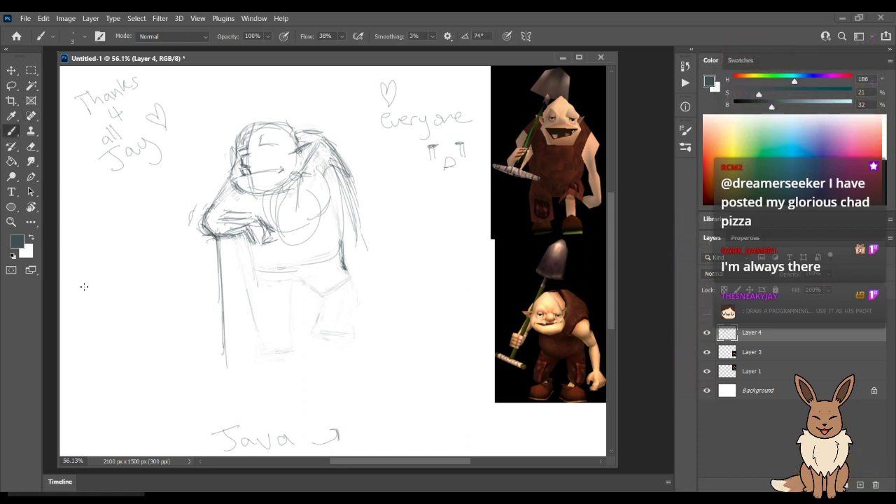
pyautogui.moveTo(113, 250); pyautogui.dragTo(98, 325)
pyautogui.moveTo(136, 280)
pyautogui.mouseDown()
pyautogui.moveTo(186, 280)
pyautogui.moveTo(193, 298)
pyautogui.mouseUp()
pyautogui.moveTo(145, 211); pyautogui.dragTo(168, 248)
pyautogui.moveTo(108, 373); pyautogui.dragTo(123, 405)
pyautogui.moveTo(77, 371)
pyautogui.mouseDown()
pyautogui.moveTo(109, 350)
pyautogui.moveTo(130, 349)
pyautogui.moveTo(151, 373)
pyautogui.moveTo(156, 341)
pyautogui.moveTo(178, 365)
pyautogui.mouseUp()
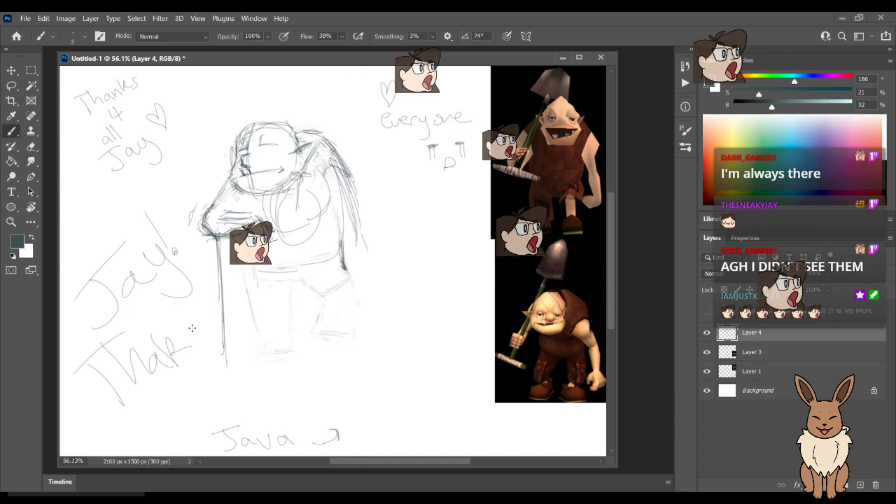
pyautogui.moveTo(195, 336); pyautogui.dragTo(200, 360)
pyautogui.moveTo(198, 319); pyautogui.dragTo(196, 342)
pyautogui.click(201, 348)
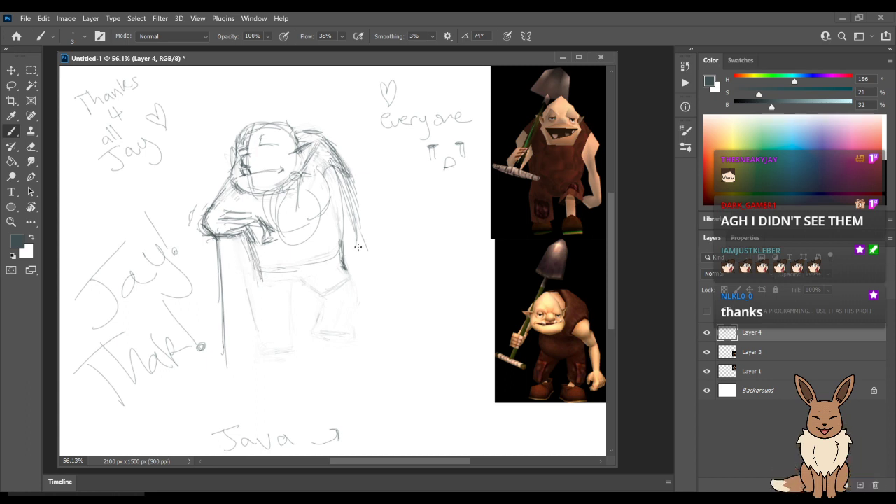
# Fade the lower torso and old leg lines, then redraw the curved waistline and the right-hand arm hanging down to a rough hand.
pyautogui.moveTo(354, 192); pyautogui.dragTo(353, 239)
pyautogui.press('e')
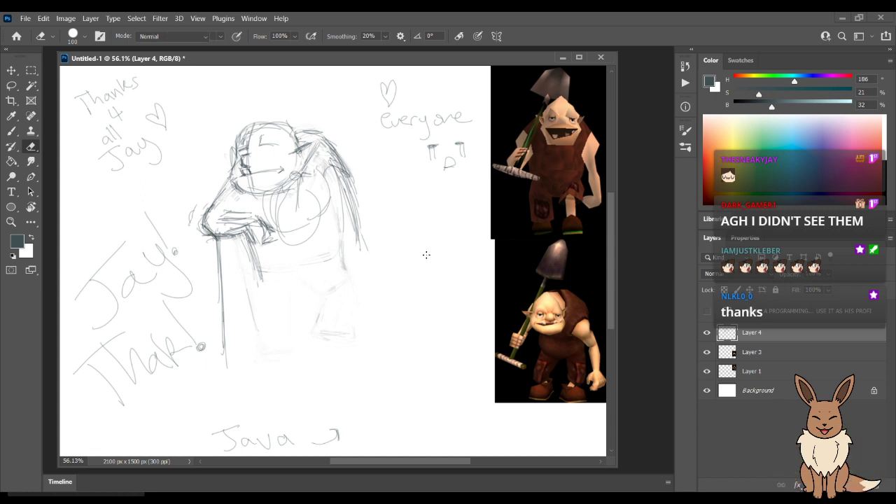
pyautogui.press('b')
pyautogui.moveTo(262, 273)
pyautogui.mouseDown()
pyautogui.moveTo(334, 262)
pyautogui.moveTo(359, 239)
pyautogui.mouseUp()
pyautogui.moveTo(329, 213)
pyautogui.mouseDown()
pyautogui.moveTo(324, 188)
pyautogui.moveTo(331, 243)
pyautogui.mouseUp()
pyautogui.moveTo(313, 195); pyautogui.dragTo(360, 305)
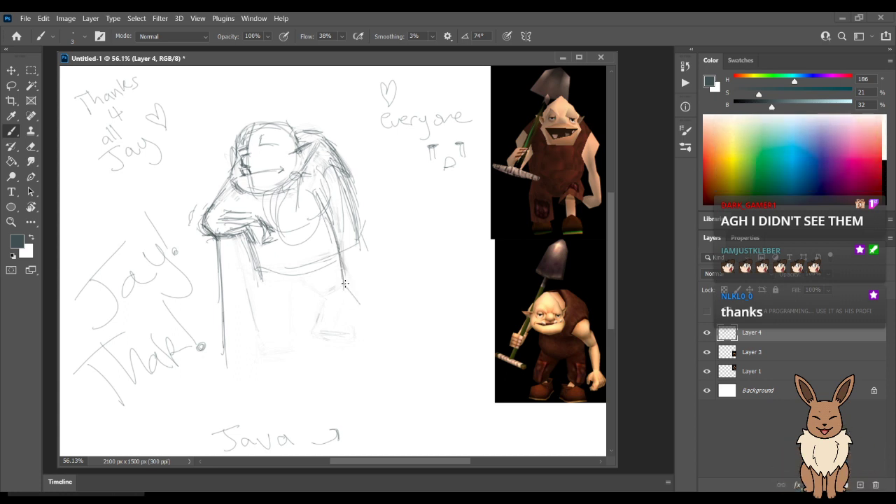
pyautogui.moveTo(360, 260); pyautogui.dragTo(354, 211)
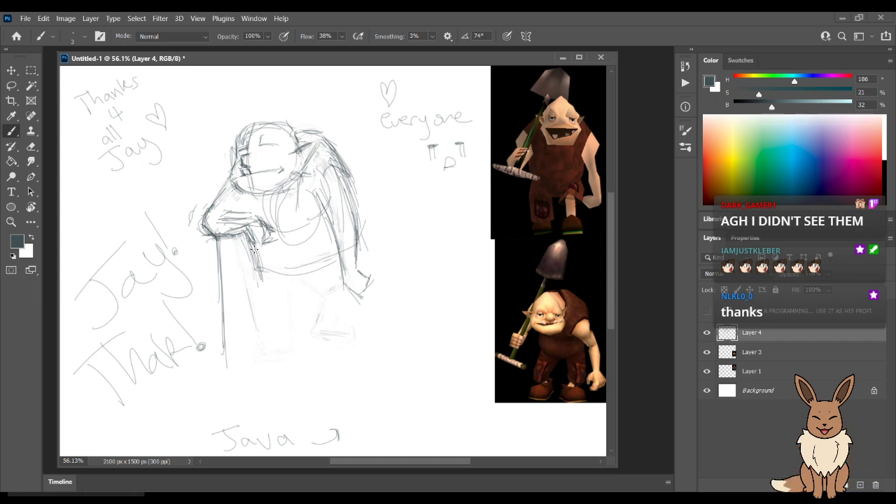
pyautogui.press('e')
pyautogui.press('b')
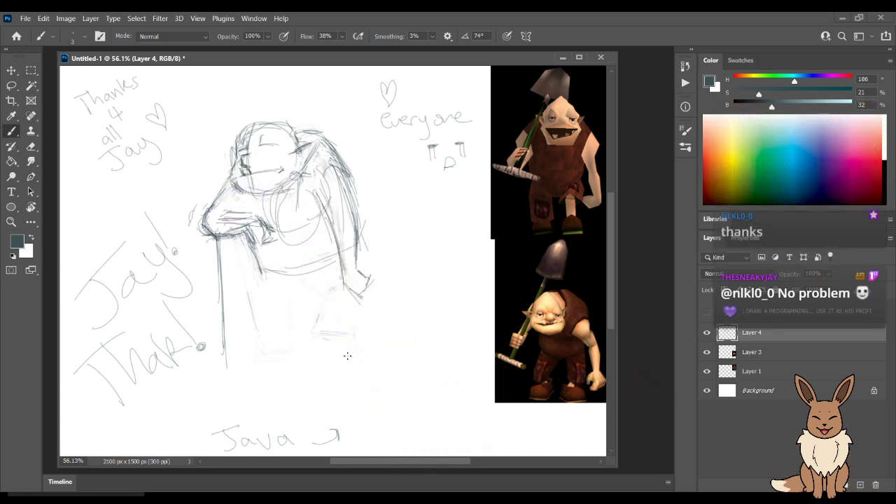
# Erase the large thank-you note beside the cane and handwrite a viewer's nickname in the space between the figure and the reference images.
pyautogui.moveTo(155, 407); pyautogui.dragTo(193, 407)
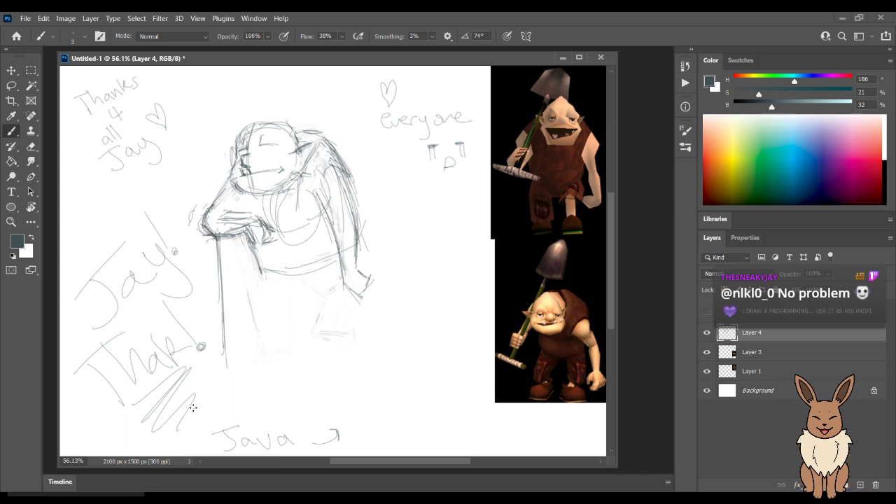
pyautogui.press('e')
pyautogui.moveTo(154, 250)
pyautogui.mouseDown()
pyautogui.moveTo(182, 352)
pyautogui.moveTo(182, 326)
pyautogui.moveTo(190, 352)
pyautogui.moveTo(182, 307)
pyautogui.moveTo(196, 285)
pyautogui.moveTo(193, 366)
pyautogui.moveTo(201, 336)
pyautogui.moveTo(147, 198)
pyautogui.moveTo(153, 323)
pyautogui.moveTo(184, 381)
pyautogui.mouseUp()
pyautogui.moveTo(142, 416)
pyautogui.mouseDown()
pyautogui.moveTo(89, 323)
pyautogui.moveTo(73, 353)
pyautogui.moveTo(85, 316)
pyautogui.moveTo(124, 319)
pyautogui.moveTo(124, 232)
pyautogui.mouseUp()
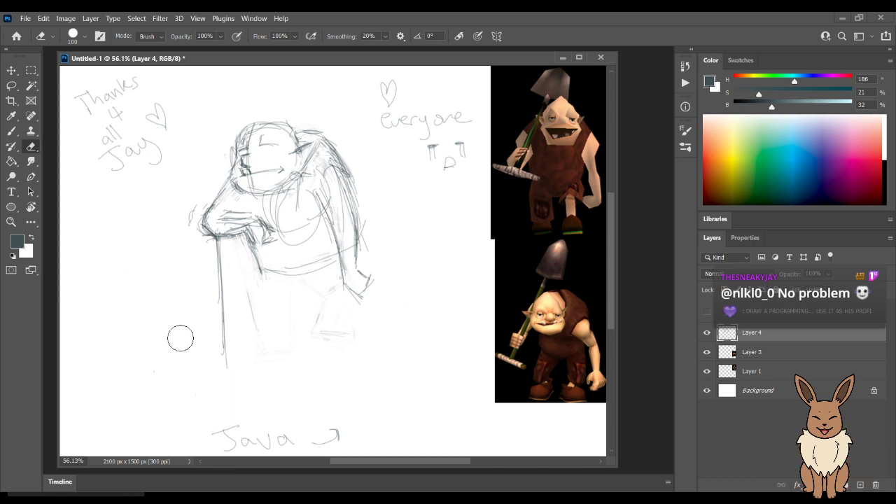
pyautogui.press('b')
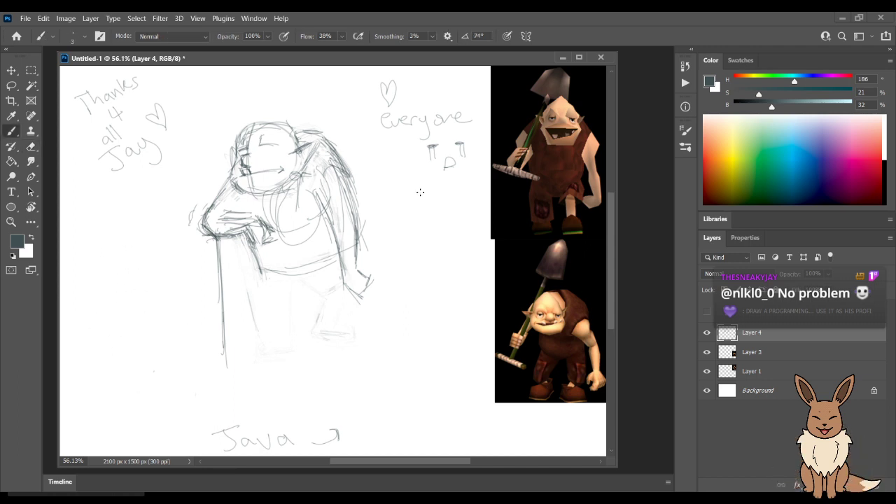
pyautogui.moveTo(429, 202)
pyautogui.mouseDown()
pyautogui.moveTo(458, 206)
pyautogui.moveTo(433, 238)
pyautogui.mouseUp()
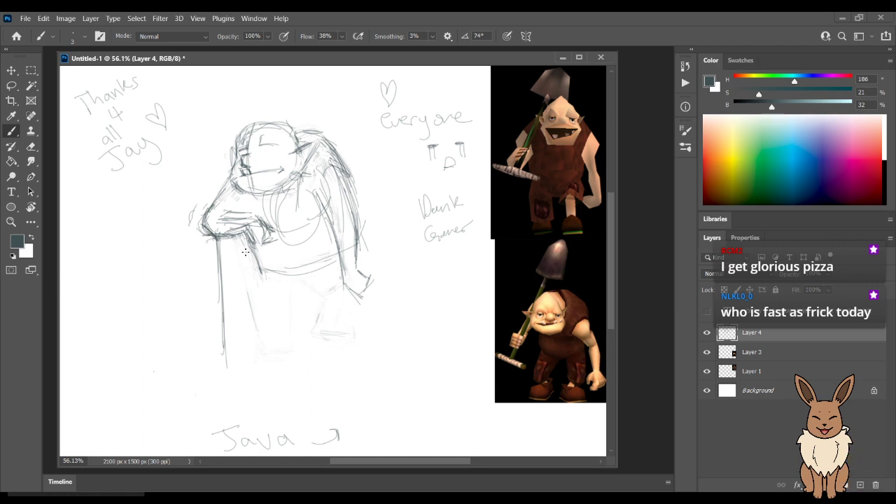
pyautogui.moveTo(265, 273); pyautogui.dragTo(276, 333)
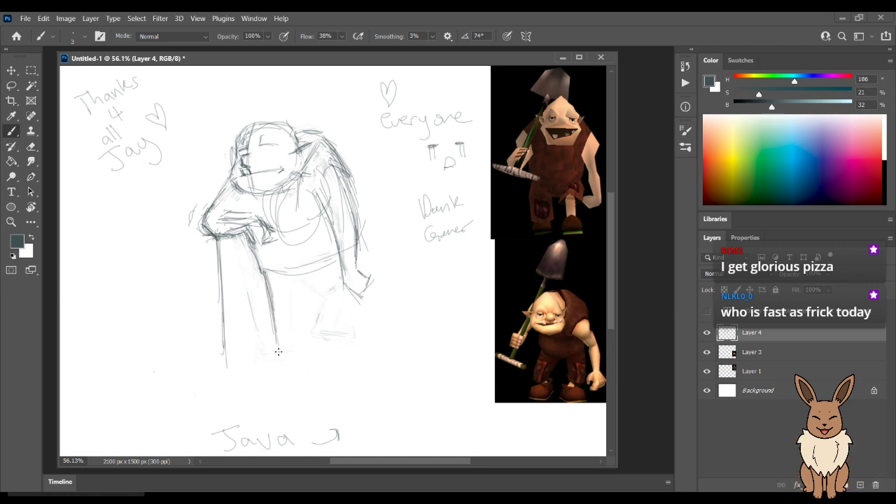
pyautogui.moveTo(257, 344)
pyautogui.mouseDown()
pyautogui.moveTo(278, 332)
pyautogui.moveTo(253, 348)
pyautogui.moveTo(314, 346)
pyautogui.moveTo(274, 346)
pyautogui.moveTo(371, 311)
pyautogui.mouseUp()
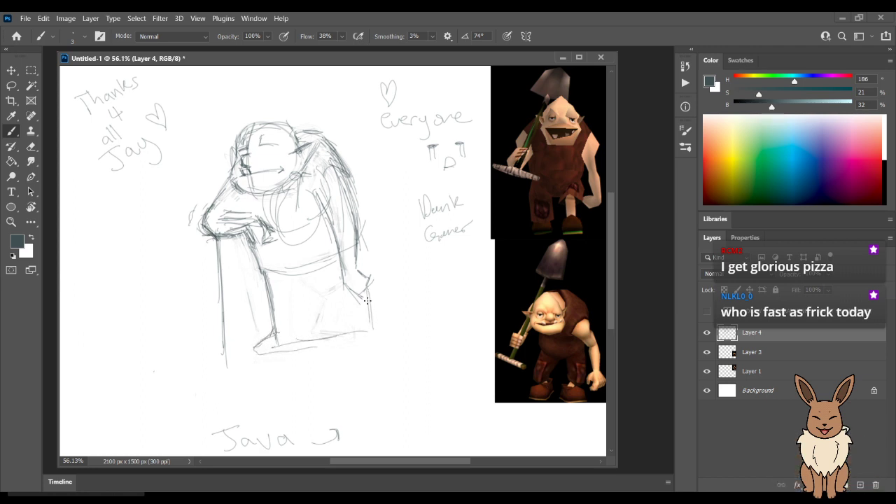
pyautogui.moveTo(346, 348); pyautogui.dragTo(322, 354)
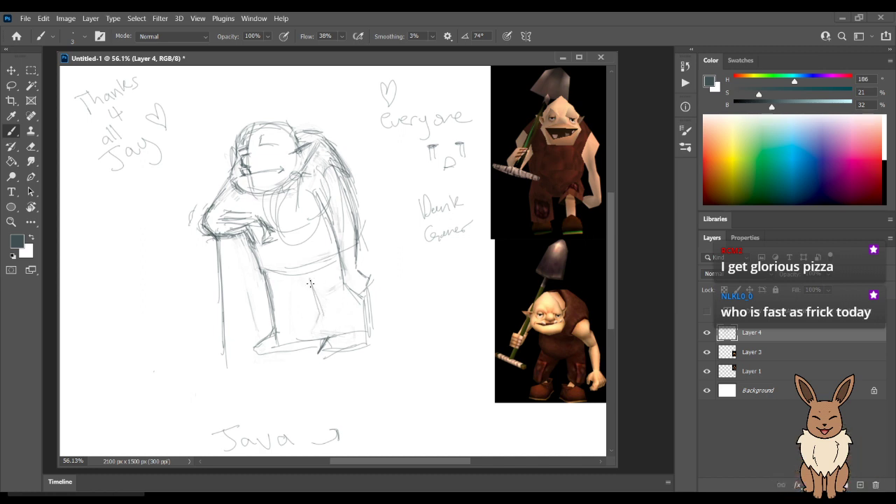
pyautogui.moveTo(324, 318)
pyautogui.mouseDown()
pyautogui.moveTo(311, 286)
pyautogui.moveTo(312, 322)
pyautogui.mouseUp()
pyautogui.moveTo(311, 290); pyautogui.dragTo(307, 304)
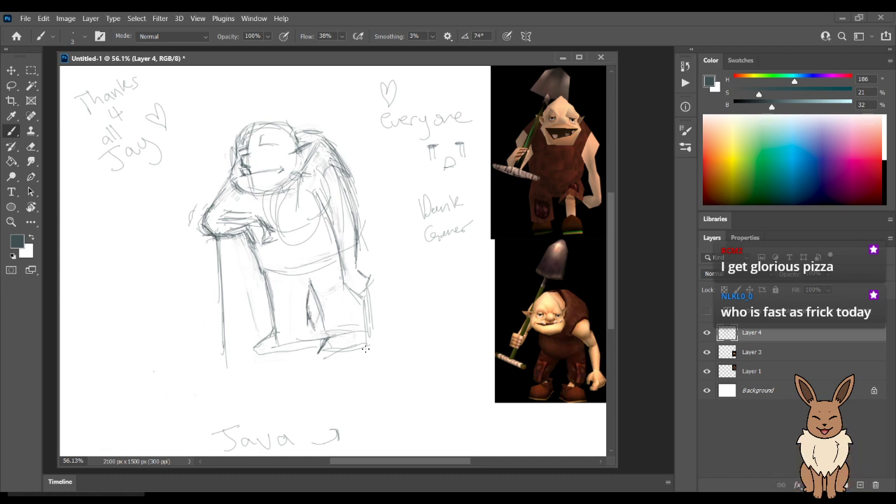
# Erase the leg lines below the waist and sketch two shorter bent legs with rough feet and an inner-leg gap.
pyautogui.press('e')
pyautogui.moveTo(366, 348)
pyautogui.mouseDown()
pyautogui.moveTo(319, 361)
pyautogui.moveTo(295, 363)
pyautogui.moveTo(270, 282)
pyautogui.mouseUp()
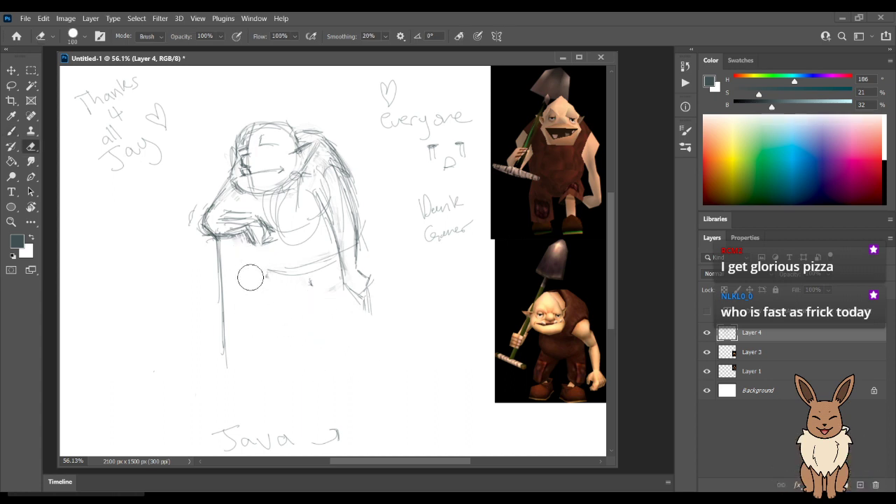
pyautogui.press('b')
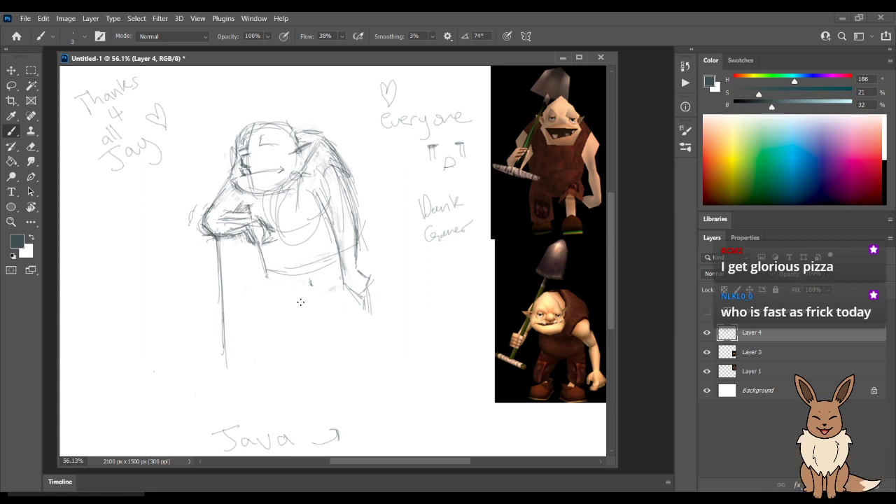
pyautogui.moveTo(266, 278)
pyautogui.mouseDown()
pyautogui.moveTo(255, 305)
pyautogui.moveTo(261, 311)
pyautogui.moveTo(263, 286)
pyautogui.moveTo(262, 315)
pyautogui.moveTo(294, 343)
pyautogui.mouseUp()
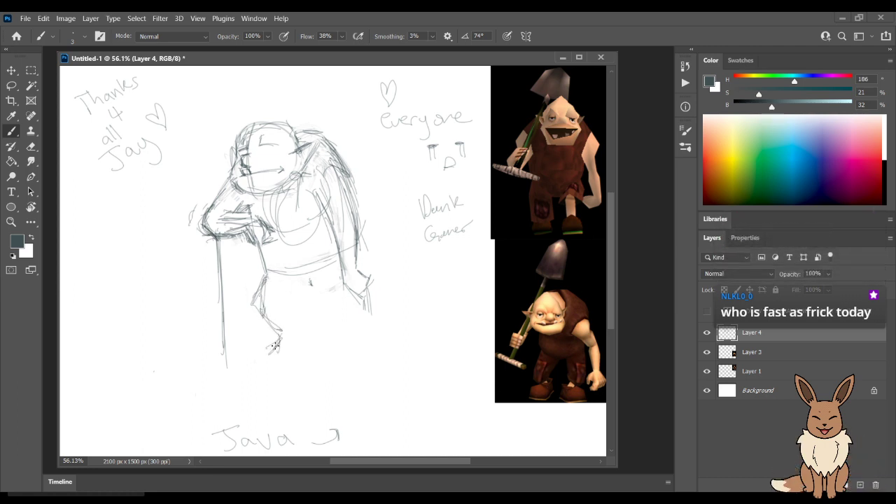
pyautogui.moveTo(327, 282)
pyautogui.mouseDown()
pyautogui.moveTo(322, 306)
pyautogui.moveTo(346, 342)
pyautogui.mouseUp()
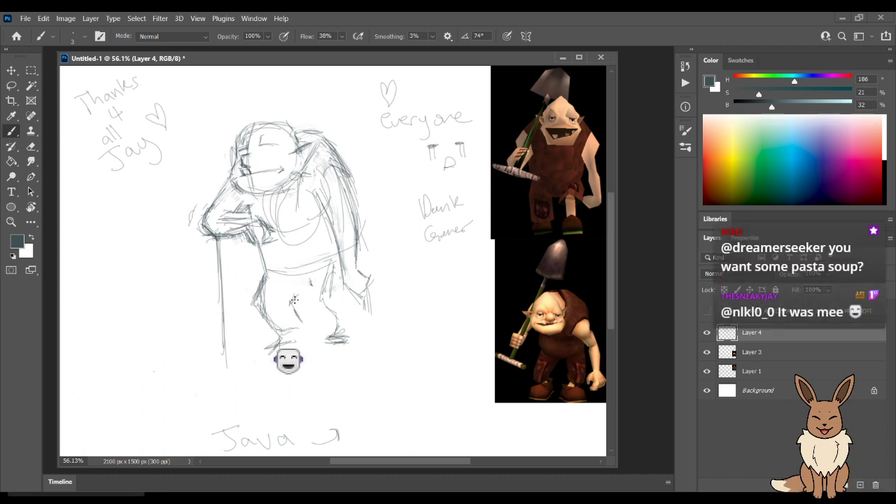
pyautogui.moveTo(309, 306); pyautogui.dragTo(308, 287)
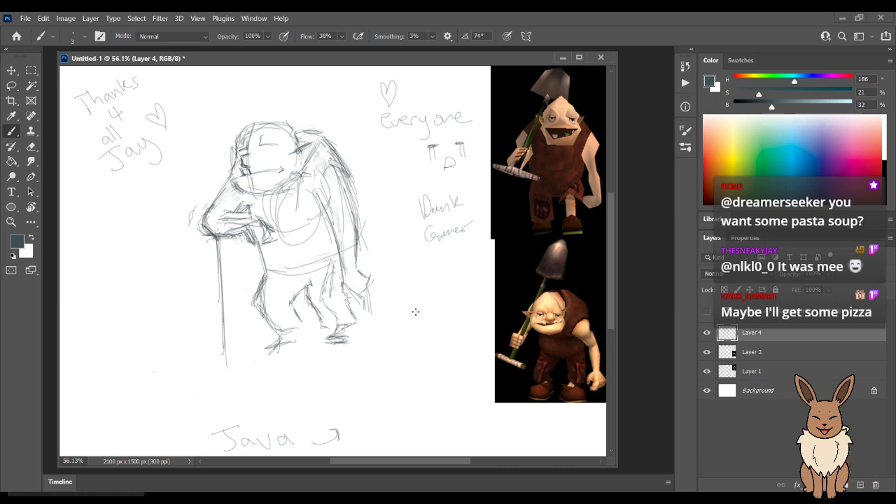
# Erase and redraw the right-hand leg slanting outward, and outline both feet as blocky shoes.
pyautogui.press('e')
pyautogui.moveTo(330, 280)
pyautogui.mouseDown()
pyautogui.moveTo(325, 313)
pyautogui.moveTo(329, 278)
pyautogui.moveTo(310, 256)
pyautogui.moveTo(303, 299)
pyautogui.moveTo(298, 289)
pyautogui.moveTo(324, 307)
pyautogui.moveTo(312, 302)
pyautogui.moveTo(336, 334)
pyautogui.moveTo(339, 325)
pyautogui.moveTo(320, 341)
pyautogui.moveTo(321, 332)
pyautogui.moveTo(348, 340)
pyautogui.mouseUp()
pyautogui.press('b')
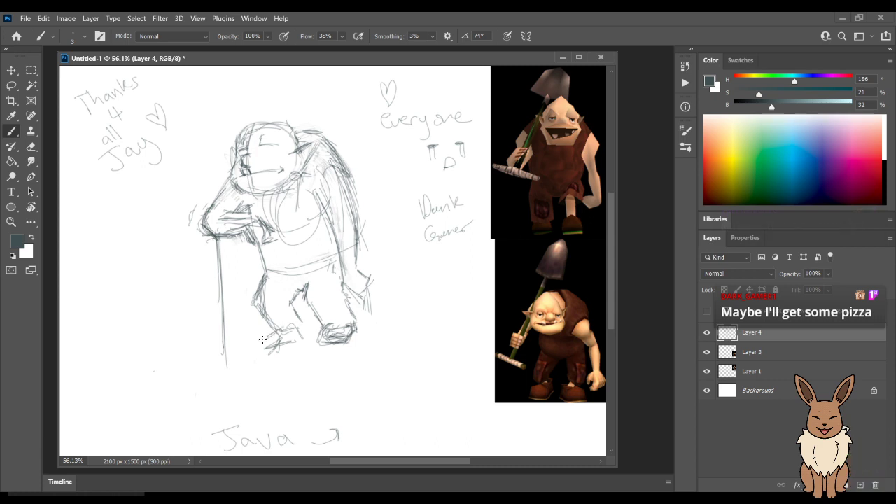
pyautogui.moveTo(261, 341)
pyautogui.mouseDown()
pyautogui.moveTo(288, 346)
pyautogui.moveTo(264, 353)
pyautogui.moveTo(256, 340)
pyautogui.moveTo(269, 328)
pyautogui.moveTo(262, 352)
pyautogui.mouseUp()
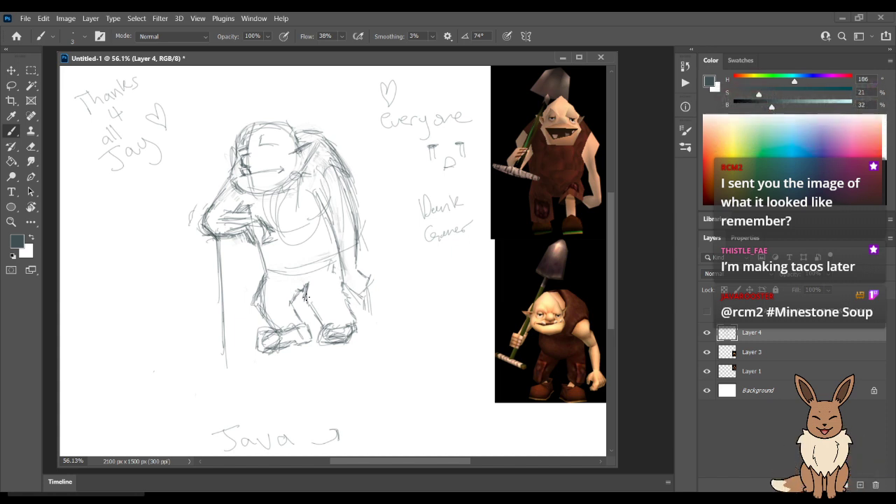
# Erase the right-hand foot and redraw it as a rounded shoe, reinforcing its sole and the inner-leg lines.
pyautogui.press('e')
pyautogui.press('7')
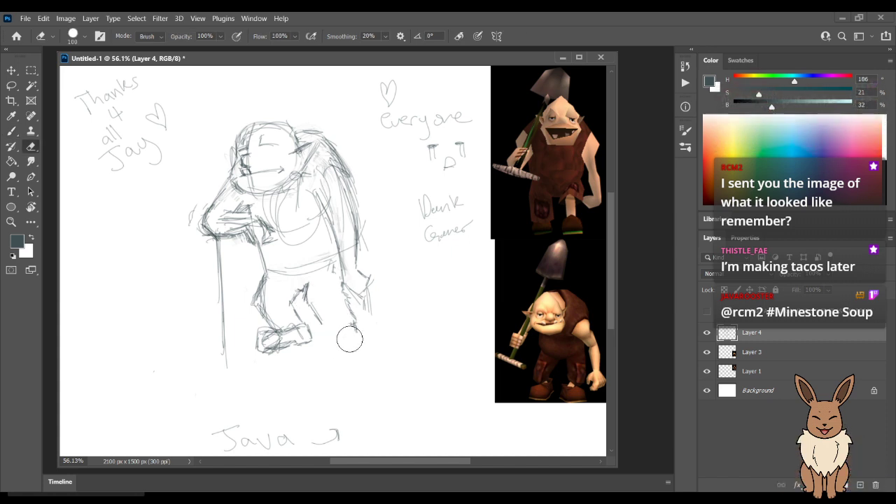
pyautogui.press('b')
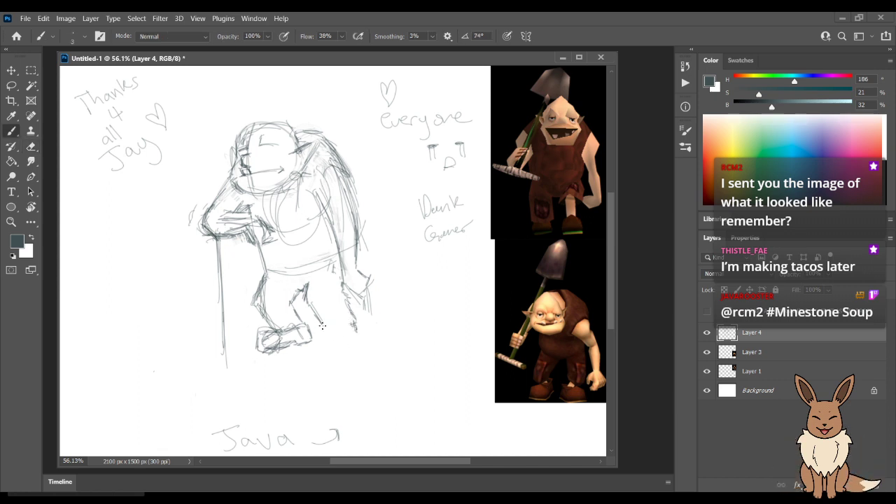
pyautogui.moveTo(345, 335)
pyautogui.mouseDown()
pyautogui.moveTo(326, 338)
pyautogui.moveTo(315, 324)
pyautogui.moveTo(328, 340)
pyautogui.moveTo(339, 323)
pyautogui.moveTo(347, 335)
pyautogui.moveTo(356, 327)
pyautogui.mouseUp()
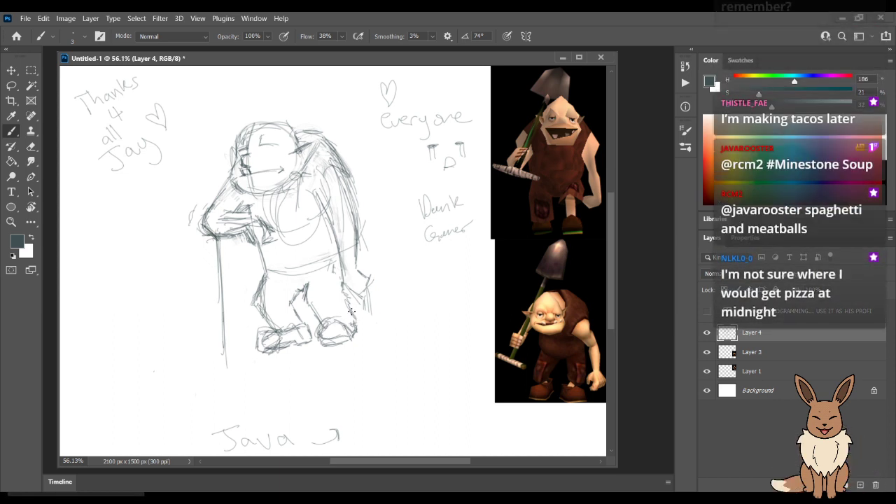
pyautogui.moveTo(317, 344); pyautogui.dragTo(343, 342)
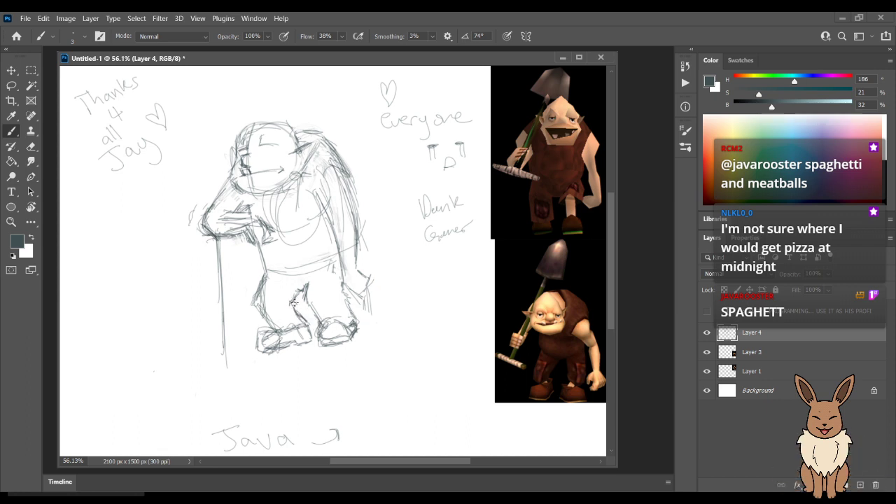
# Shrink the eraser and lighten the stray lines around the waist and upper legs.
pyautogui.press('e')
pyautogui.press('[')
pyautogui.press('[')
pyautogui.press('[')
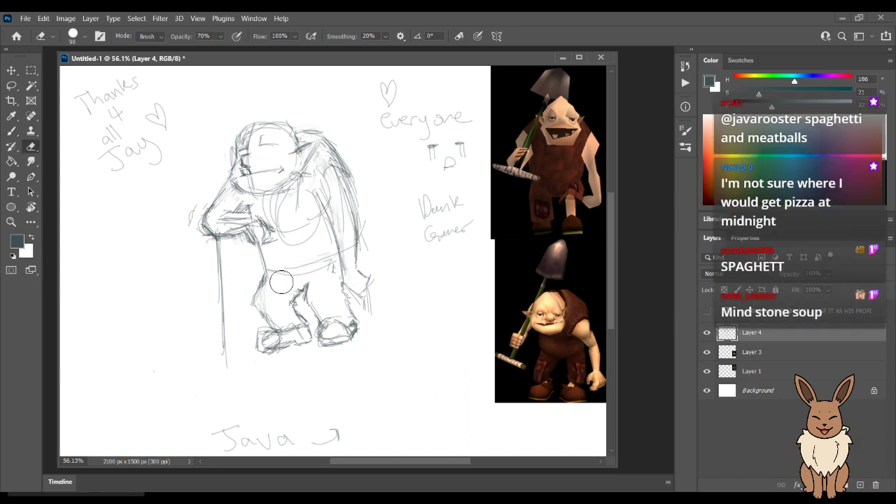
pyautogui.press('b')
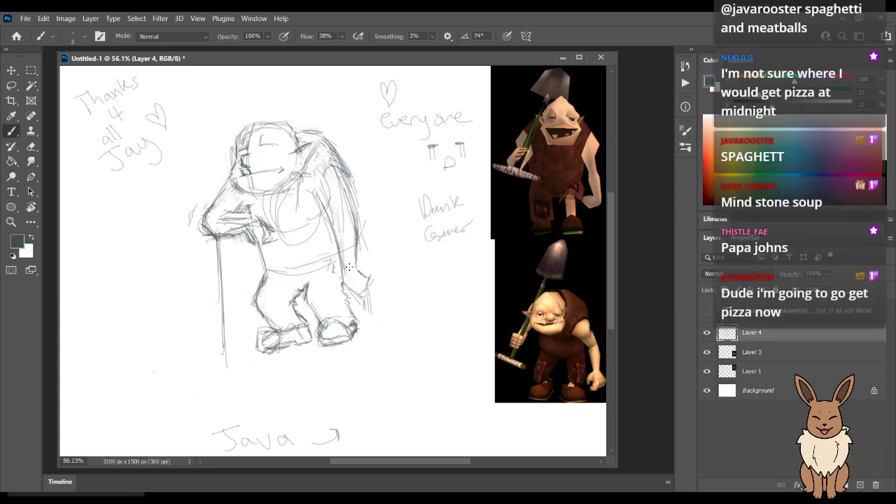
# Fade the right-hand arm and redraw it with darker upper-arm and forearm lines ending in a hand turned outward.
pyautogui.press('e')
pyautogui.moveTo(326, 192)
pyautogui.mouseDown()
pyautogui.moveTo(358, 301)
pyautogui.moveTo(369, 276)
pyautogui.mouseUp()
pyautogui.press('b')
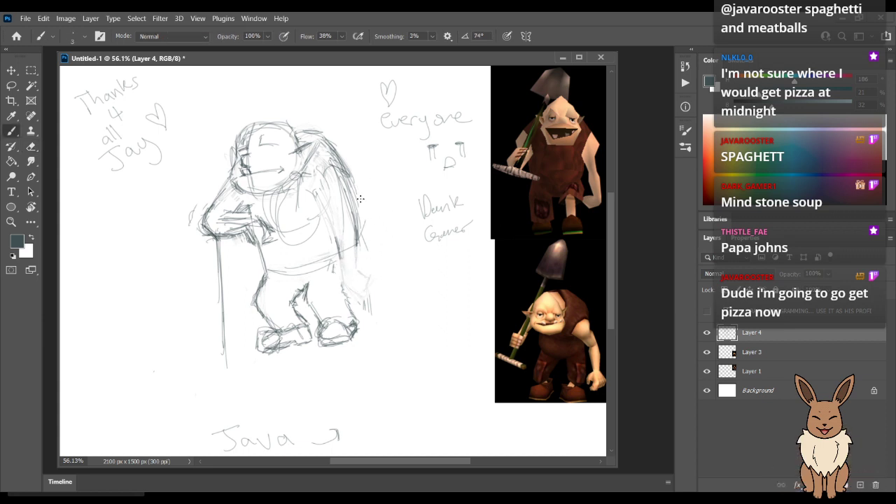
pyautogui.moveTo(319, 199)
pyautogui.mouseDown()
pyautogui.moveTo(338, 232)
pyautogui.moveTo(343, 273)
pyautogui.moveTo(359, 247)
pyautogui.moveTo(361, 267)
pyautogui.moveTo(364, 236)
pyautogui.moveTo(357, 245)
pyautogui.moveTo(355, 234)
pyautogui.moveTo(364, 224)
pyautogui.moveTo(348, 181)
pyautogui.mouseUp()
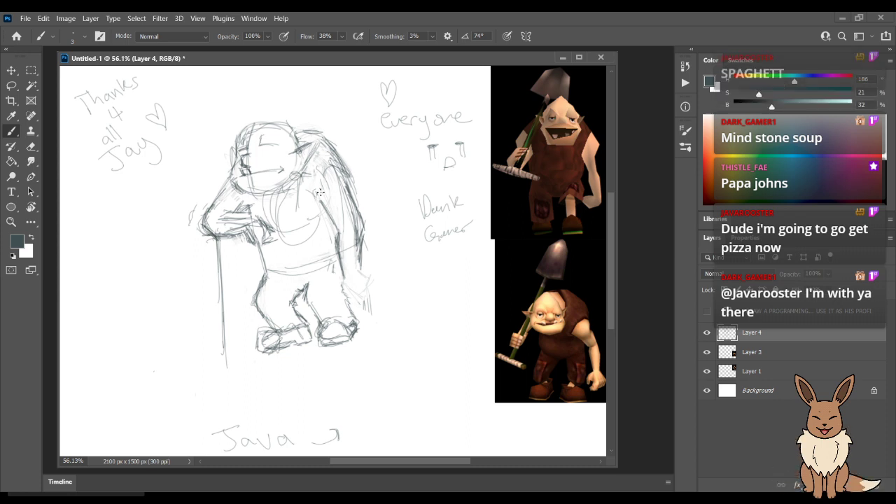
pyautogui.moveTo(319, 196)
pyautogui.mouseDown()
pyautogui.moveTo(334, 163)
pyautogui.moveTo(352, 181)
pyautogui.moveTo(362, 213)
pyautogui.mouseUp()
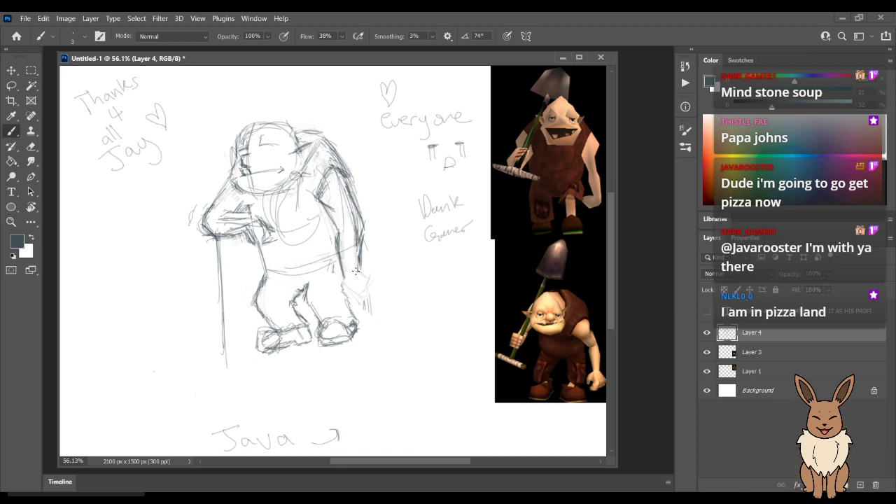
pyautogui.moveTo(362, 277)
pyautogui.mouseDown()
pyautogui.moveTo(378, 266)
pyautogui.moveTo(382, 285)
pyautogui.mouseUp()
pyautogui.moveTo(382, 283)
pyautogui.mouseDown()
pyautogui.moveTo(362, 273)
pyautogui.moveTo(380, 288)
pyautogui.mouseUp()
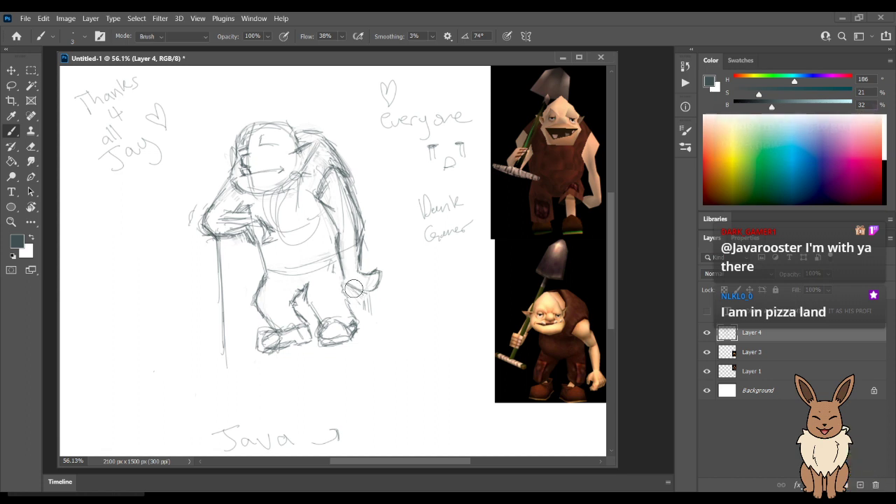
# Erase the top of the cane and redraw it as a wide, flat handle beneath the troll's resting arm.
pyautogui.press('e')
pyautogui.press('[')
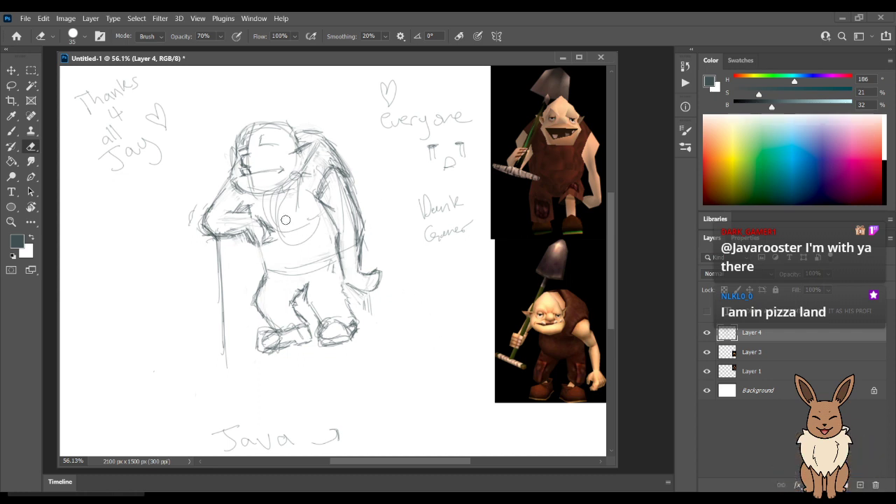
pyautogui.press('b')
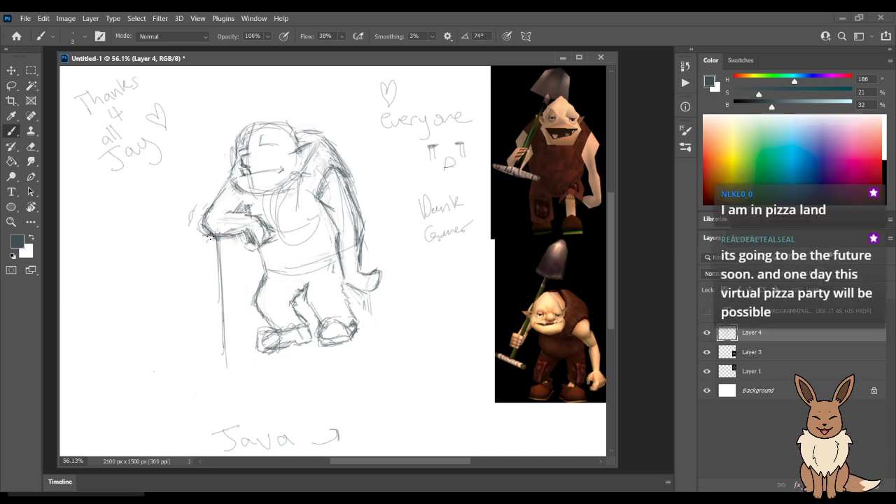
pyautogui.moveTo(202, 243)
pyautogui.mouseDown()
pyautogui.moveTo(237, 242)
pyautogui.moveTo(208, 246)
pyautogui.mouseUp()
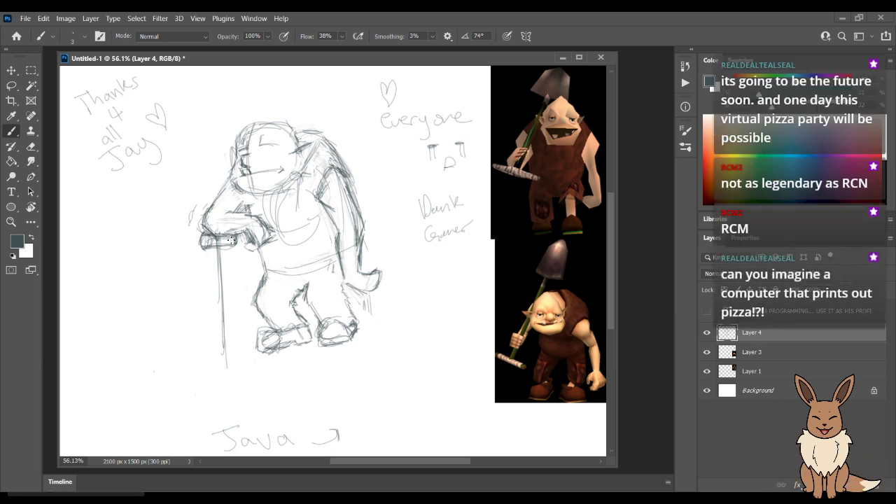
pyautogui.press('e')
pyautogui.moveTo(220, 247); pyautogui.dragTo(216, 241)
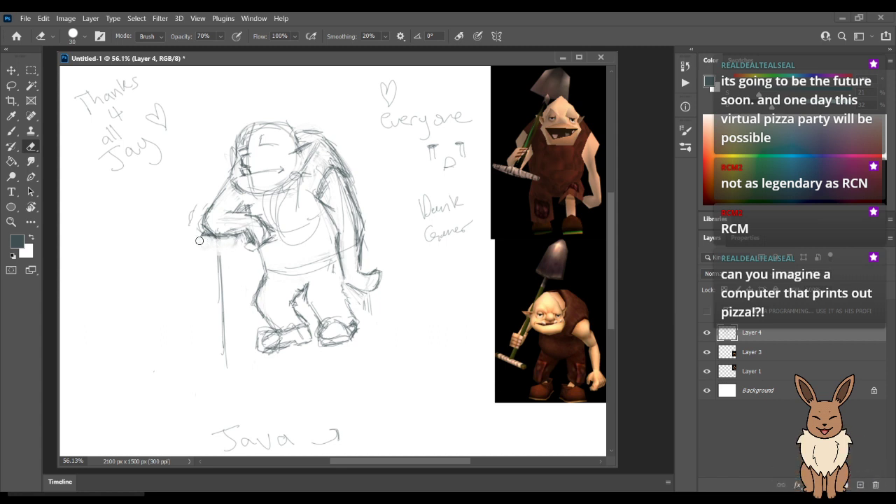
pyautogui.press('b')
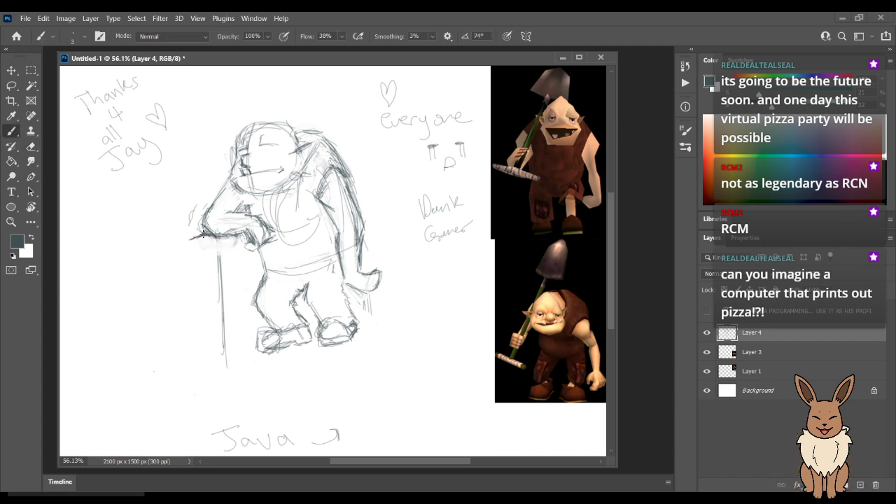
pyautogui.moveTo(188, 243); pyautogui.dragTo(232, 242)
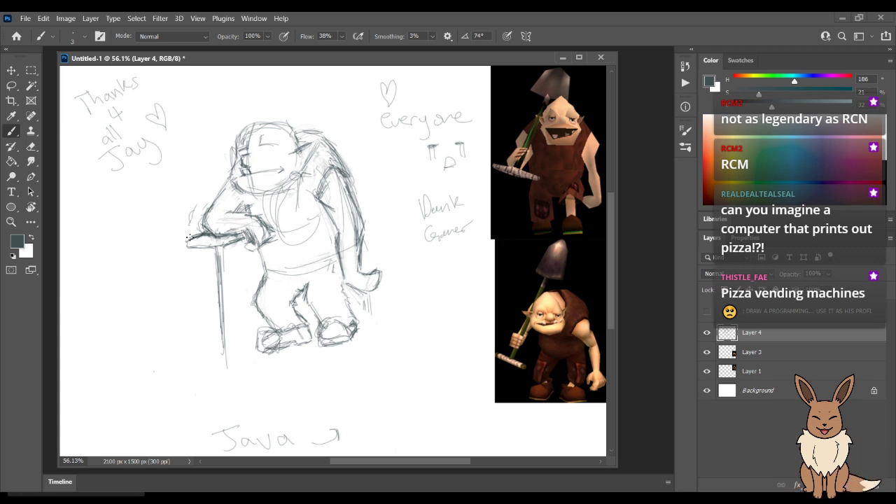
# Thicken the cane's shaft with doubled vertical lines and fade its lower end.
pyautogui.moveTo(213, 245); pyautogui.dragTo(217, 332)
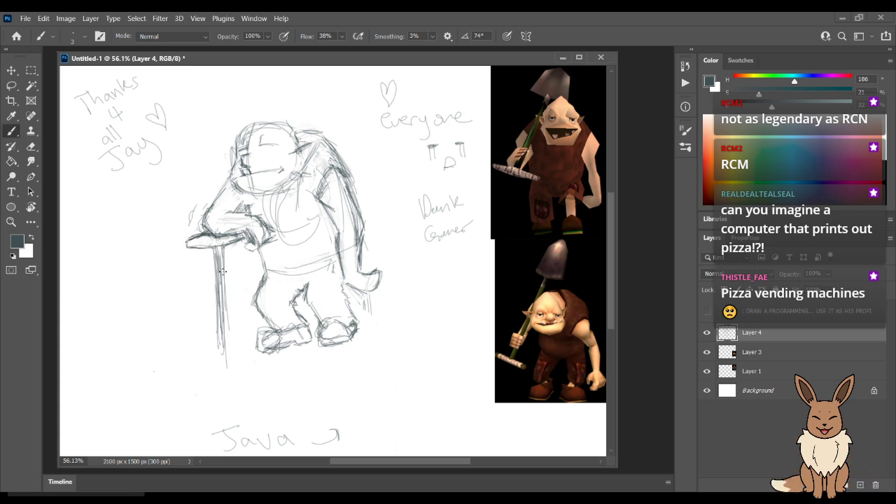
pyautogui.moveTo(225, 304); pyautogui.dragTo(225, 348)
pyautogui.press('e')
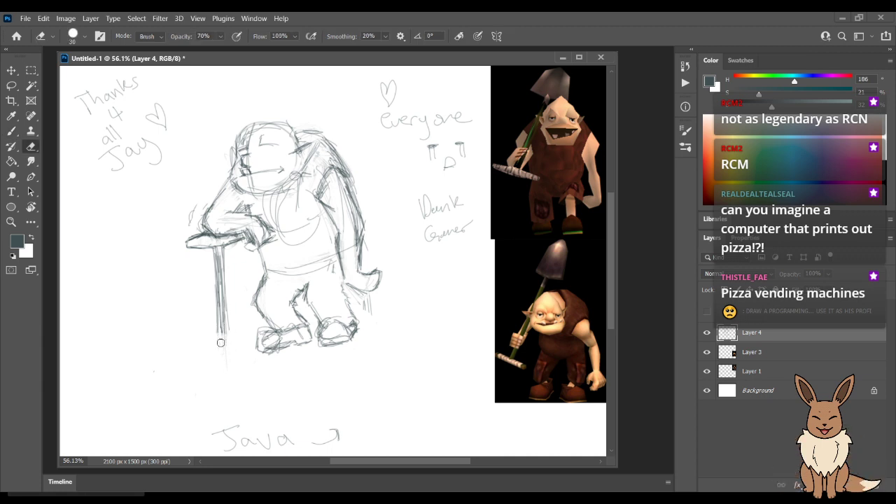
pyautogui.press('b')
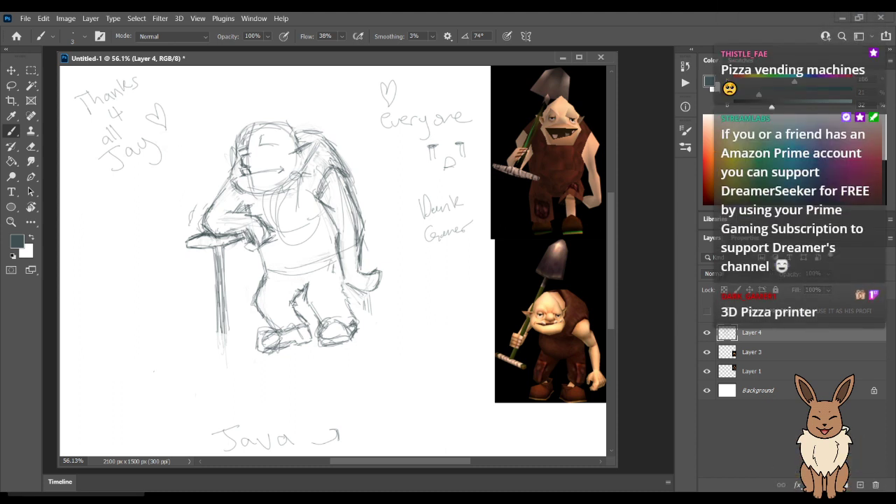
# Sketch a tapering shovel blade with a crossbar at the lower end of the shaft.
pyautogui.moveTo(206, 327)
pyautogui.mouseDown()
pyautogui.moveTo(233, 318)
pyautogui.moveTo(221, 318)
pyautogui.moveTo(231, 318)
pyautogui.moveTo(209, 344)
pyautogui.moveTo(220, 356)
pyautogui.mouseUp()
pyautogui.moveTo(203, 327); pyautogui.dragTo(216, 359)
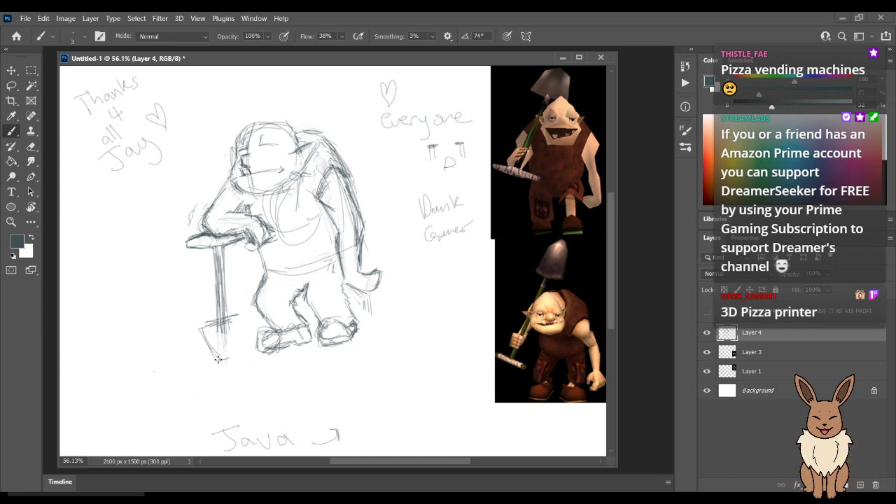
pyautogui.moveTo(201, 326)
pyautogui.mouseDown()
pyautogui.moveTo(225, 361)
pyautogui.moveTo(236, 357)
pyautogui.moveTo(241, 315)
pyautogui.moveTo(199, 322)
pyautogui.moveTo(218, 362)
pyautogui.mouseUp()
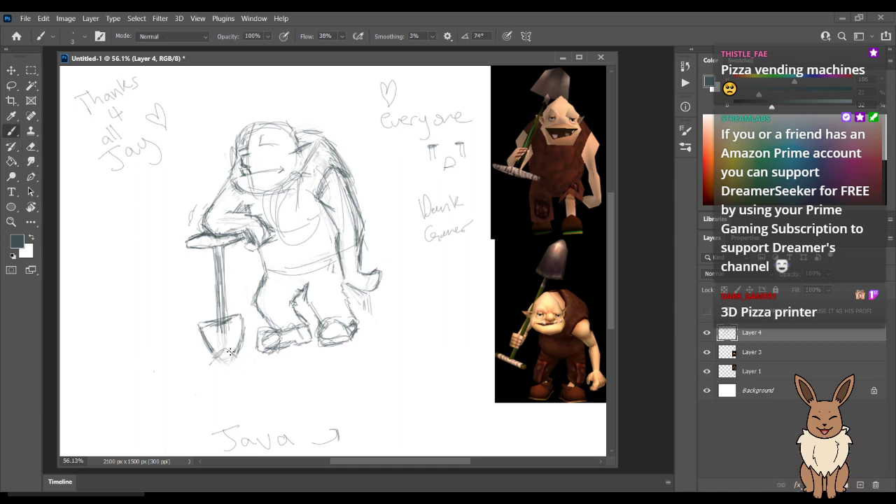
# Sketch loose dirt around the shovel's tip and a large rounded pit with zigzag hatching in the lower-left foreground.
pyautogui.moveTo(208, 354); pyautogui.dragTo(192, 364)
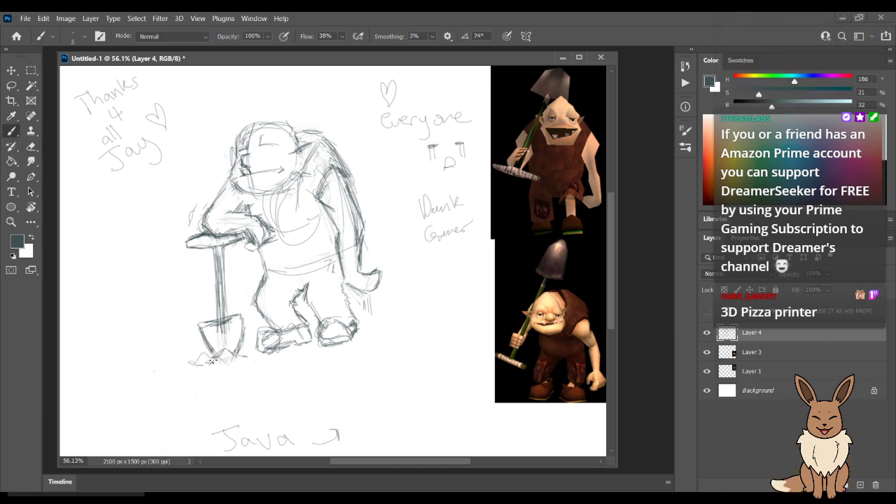
pyautogui.moveTo(157, 361)
pyautogui.mouseDown()
pyautogui.moveTo(122, 358)
pyautogui.moveTo(107, 369)
pyautogui.moveTo(201, 368)
pyautogui.moveTo(219, 391)
pyautogui.moveTo(166, 427)
pyautogui.moveTo(191, 413)
pyautogui.moveTo(90, 443)
pyautogui.mouseUp()
pyautogui.moveTo(70, 374); pyautogui.dragTo(62, 365)
pyautogui.moveTo(85, 448)
pyautogui.mouseDown()
pyautogui.moveTo(194, 413)
pyautogui.moveTo(59, 434)
pyautogui.moveTo(68, 442)
pyautogui.moveTo(99, 416)
pyautogui.moveTo(123, 431)
pyautogui.mouseUp()
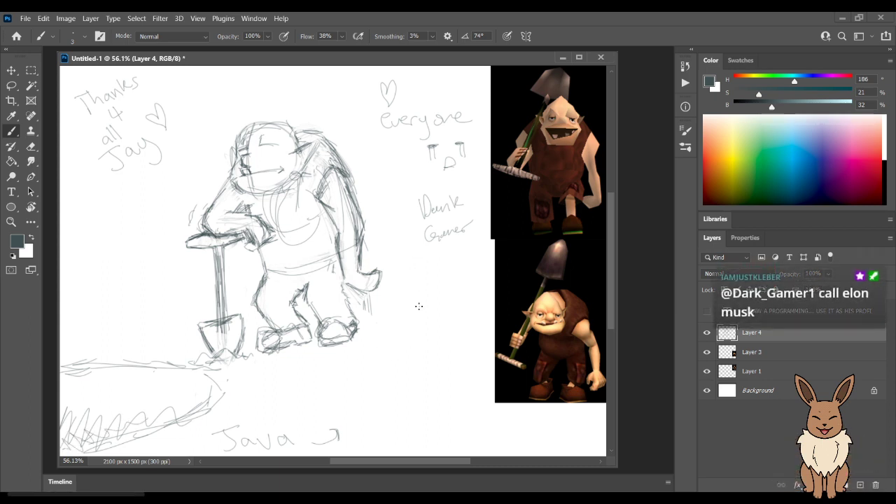
# Clear the shading inside the bent resting arm, redraw its inner fold line, and erase the stray marks beside the elbow.
pyautogui.press('e')
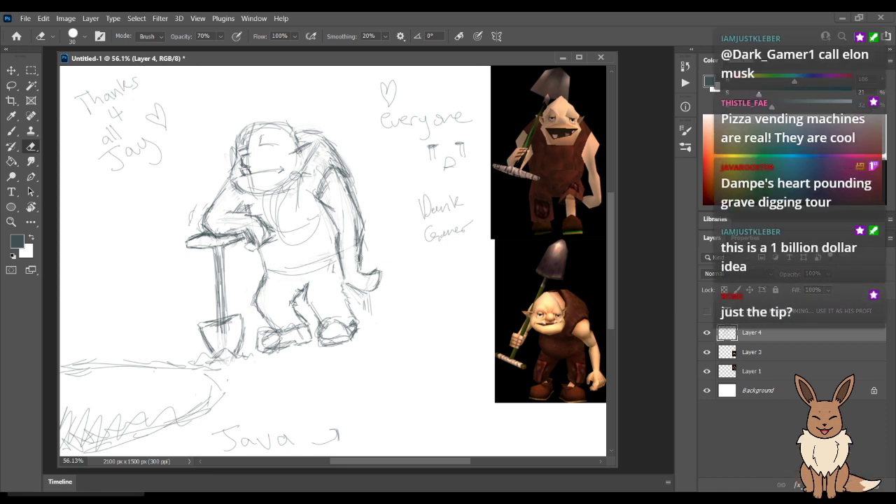
pyautogui.press('b')
pyautogui.press('e')
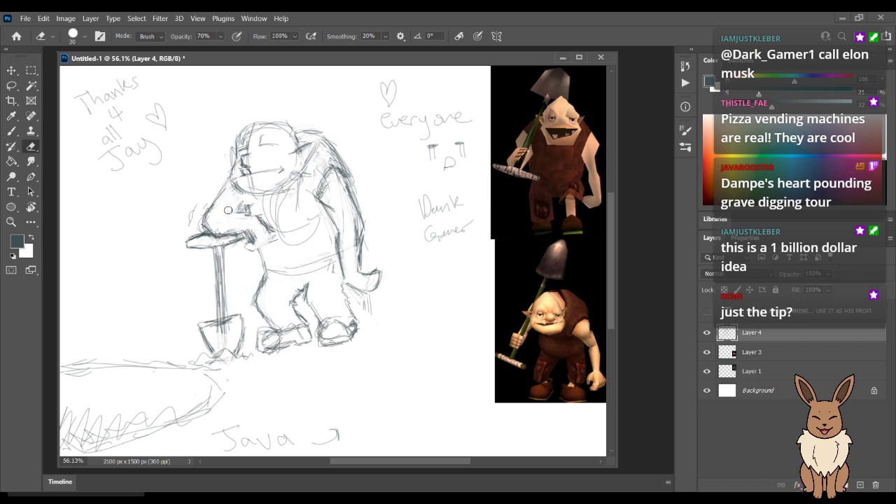
pyautogui.press('b')
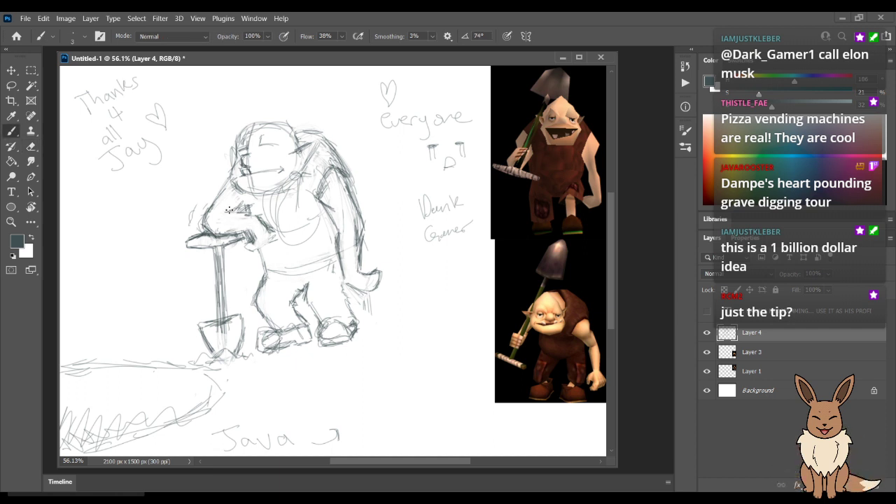
pyautogui.press('e')
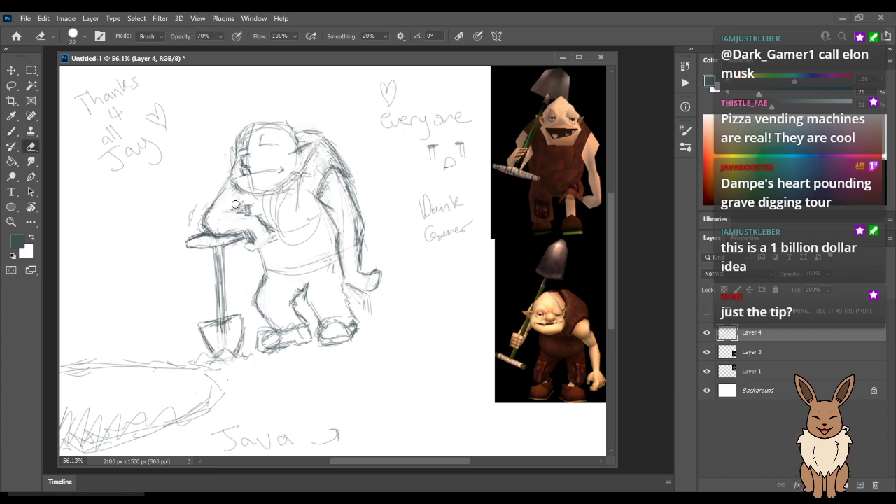
pyautogui.press('b')
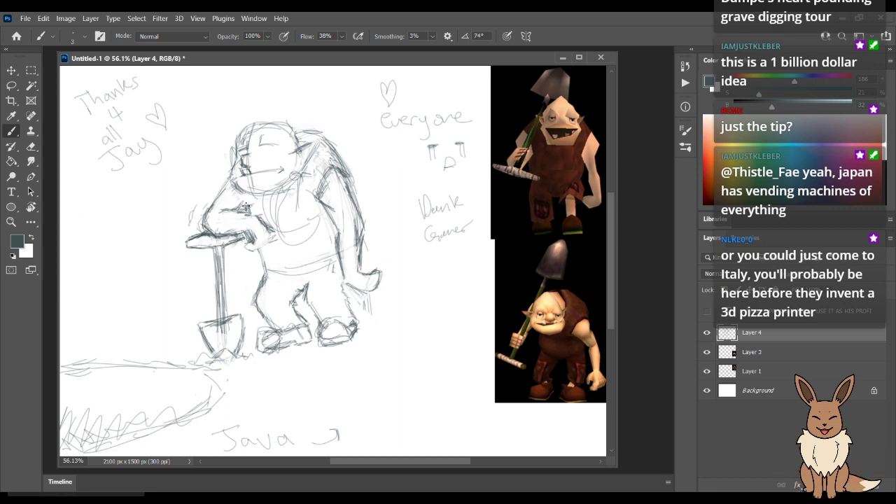
pyautogui.press('e')
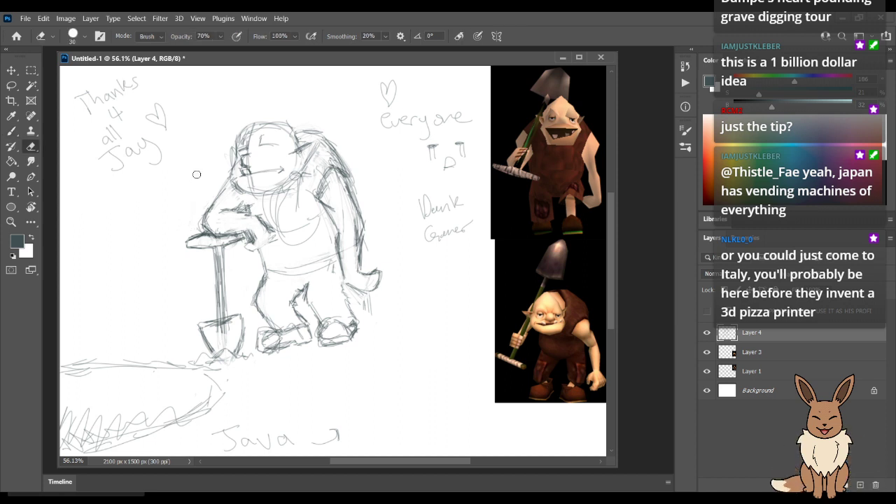
# Clean up the outer end of the shovel handle and redraw it with a squarer edge.
pyautogui.press('b')
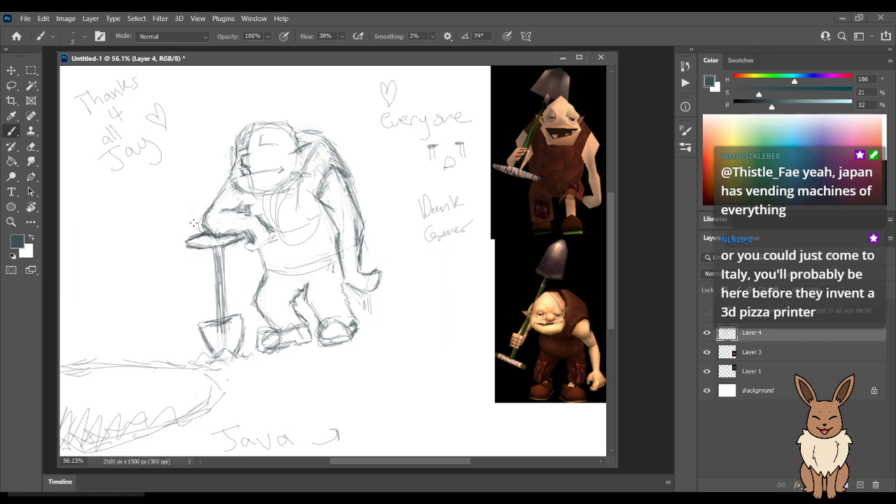
pyautogui.press('e')
pyautogui.press('b')
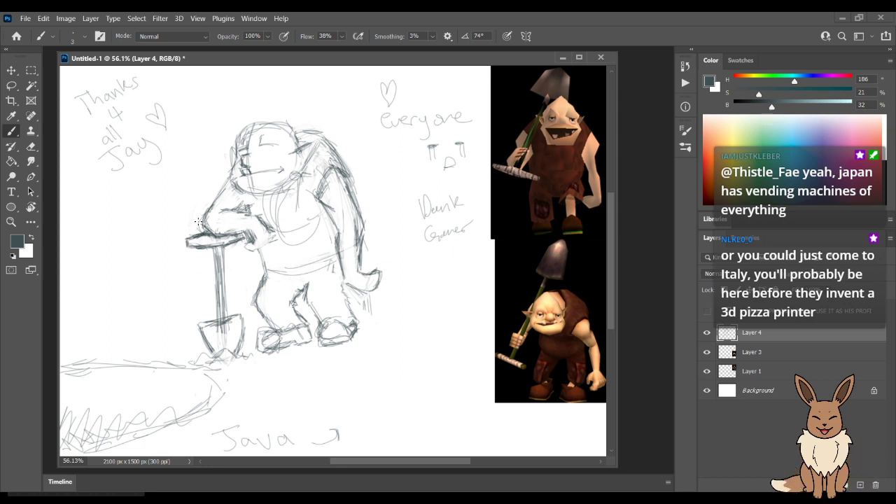
# Enlarge the eraser to 45, fade the shovel blade, and redraw it wider with a small collar where the shaft joins.
pyautogui.press('e')
pyautogui.press(']')
pyautogui.press(']')
pyautogui.press(']')
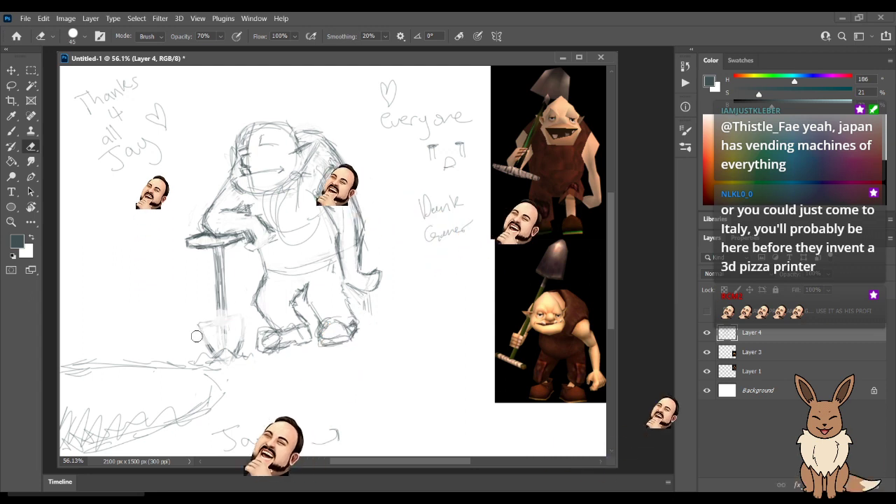
pyautogui.press('b')
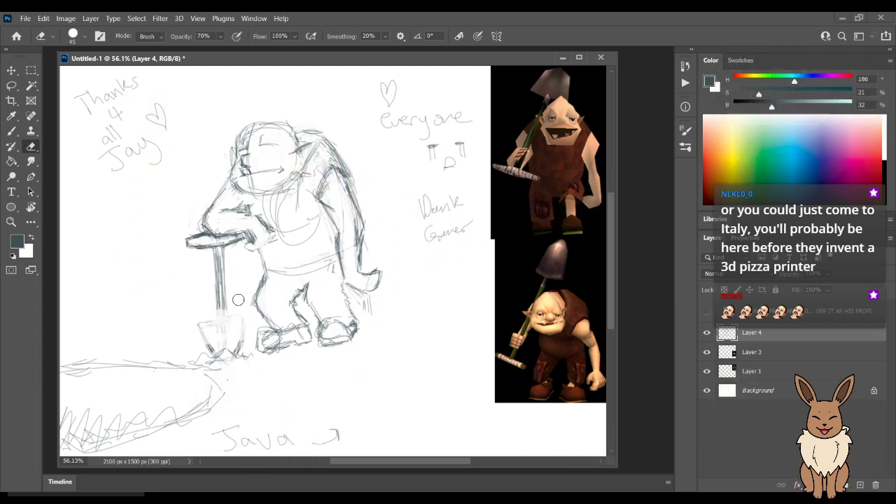
pyautogui.moveTo(245, 315); pyautogui.dragTo(246, 329)
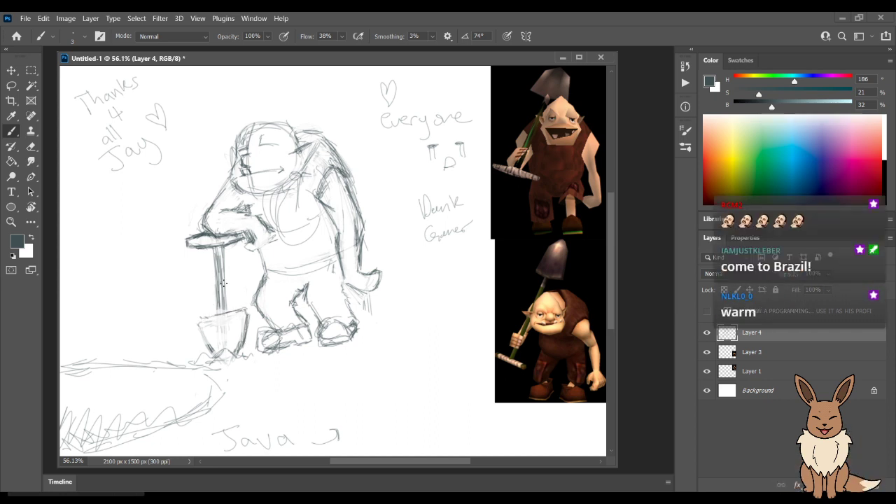
pyautogui.moveTo(196, 317); pyautogui.dragTo(205, 350)
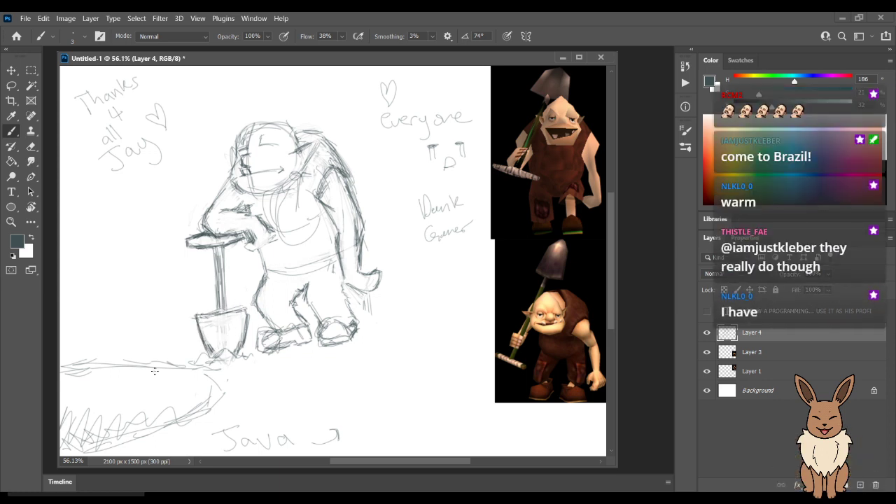
pyautogui.moveTo(227, 305)
pyautogui.mouseDown()
pyautogui.moveTo(217, 308)
pyautogui.moveTo(221, 291)
pyautogui.moveTo(218, 314)
pyautogui.moveTo(226, 312)
pyautogui.mouseUp()
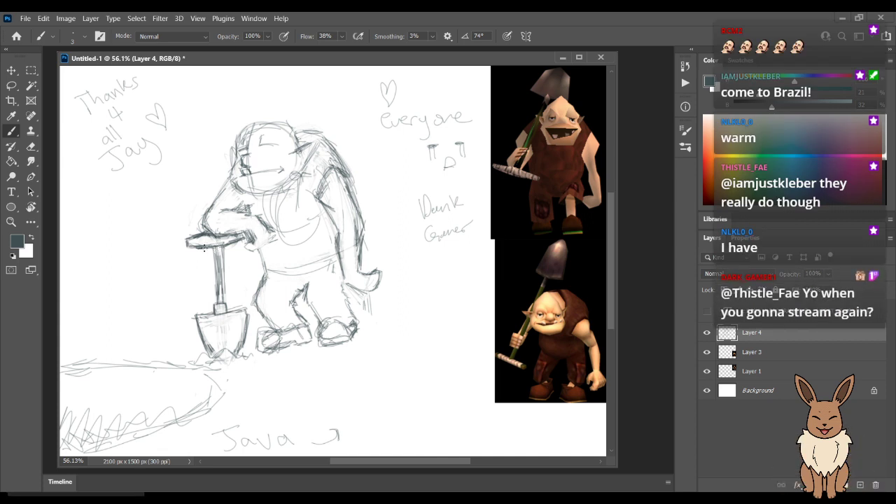
# Trim the outer end of the shovel handle and redraw the handle and upper shaft with darker lines.
pyautogui.press('e')
pyautogui.moveTo(183, 241)
pyautogui.mouseDown()
pyautogui.moveTo(202, 238)
pyautogui.moveTo(186, 241)
pyautogui.mouseUp()
pyautogui.press('b')
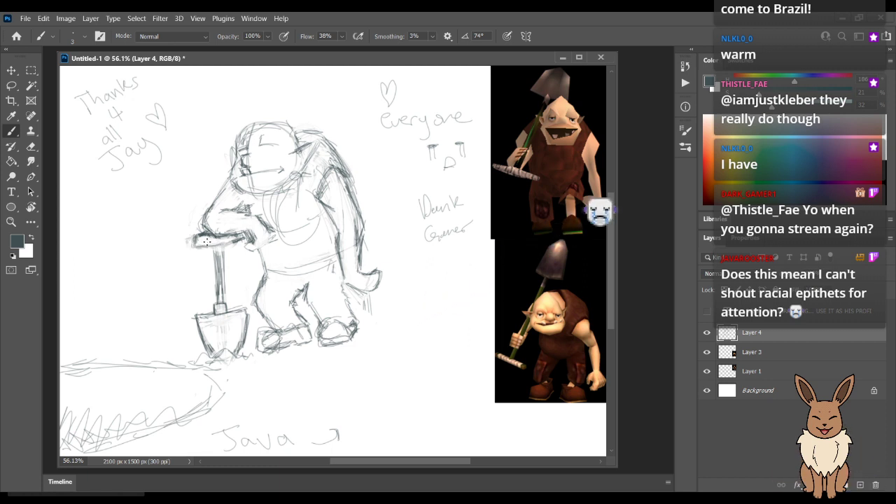
pyautogui.moveTo(191, 242); pyautogui.dragTo(241, 239)
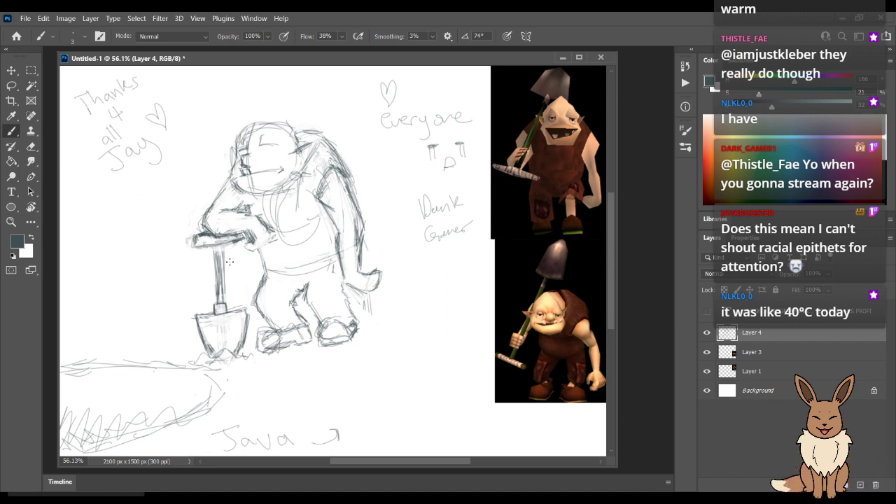
pyautogui.moveTo(221, 242)
pyautogui.mouseDown()
pyautogui.moveTo(222, 290)
pyautogui.moveTo(221, 248)
pyautogui.moveTo(217, 277)
pyautogui.moveTo(213, 252)
pyautogui.moveTo(220, 305)
pyautogui.moveTo(215, 241)
pyautogui.moveTo(223, 280)
pyautogui.mouseUp()
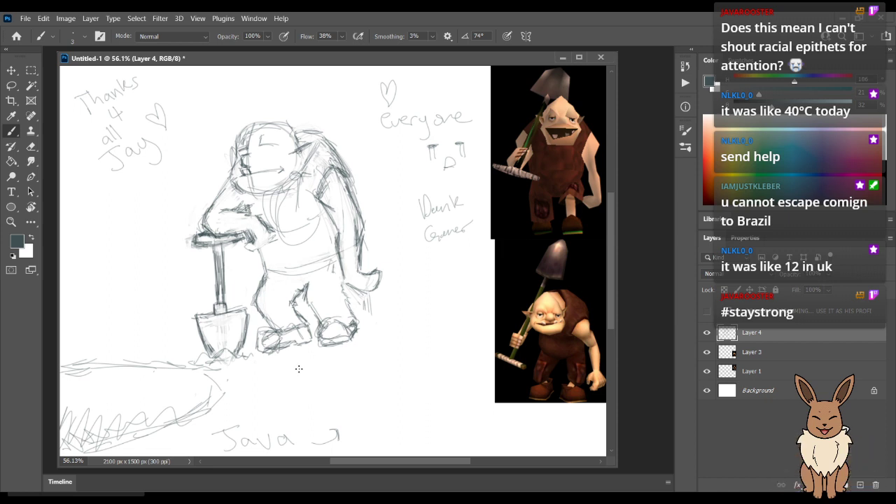
# Fade the chest and waist lines, and redraw the curved lower edge of the torso above the legs.
pyautogui.press('e')
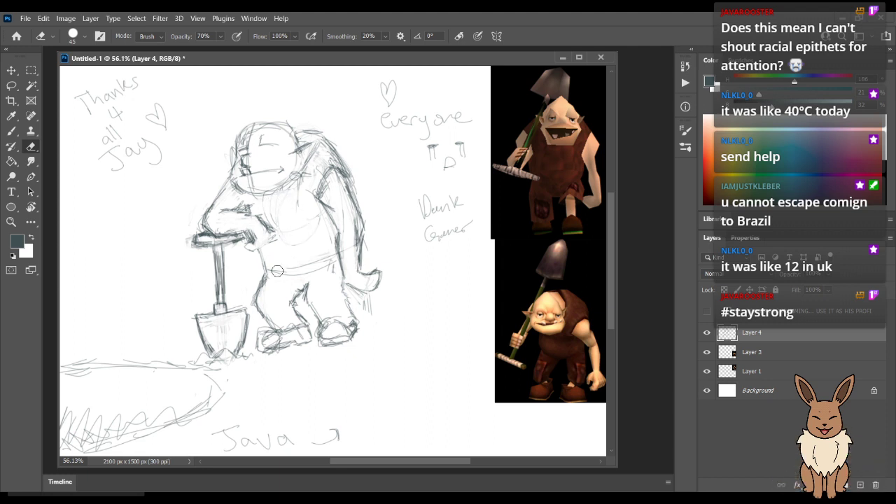
pyautogui.press('b')
pyautogui.moveTo(275, 273); pyautogui.dragTo(328, 262)
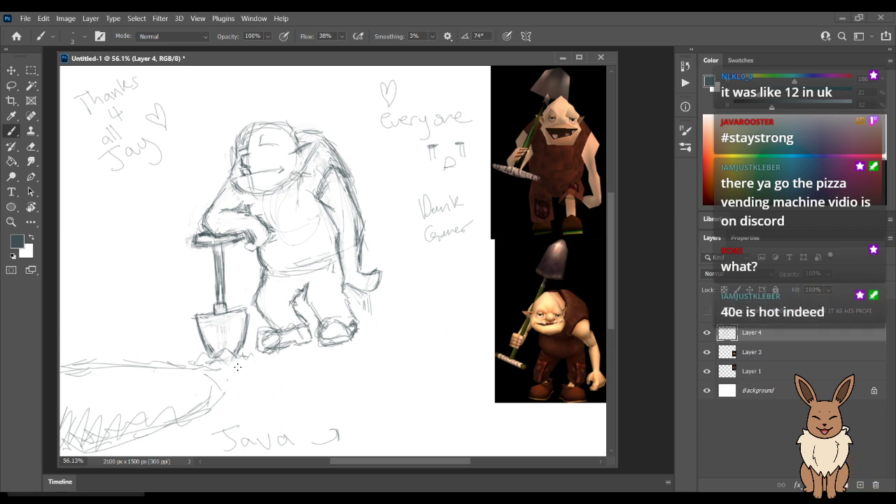
# Rework the foreground pit with a heavier rim, fainter inner hatching, and a small skull-like shape in its lower-left corner.
pyautogui.moveTo(143, 365)
pyautogui.mouseDown()
pyautogui.moveTo(98, 365)
pyautogui.moveTo(118, 372)
pyautogui.moveTo(61, 366)
pyautogui.mouseUp()
pyautogui.moveTo(186, 367); pyautogui.dragTo(215, 372)
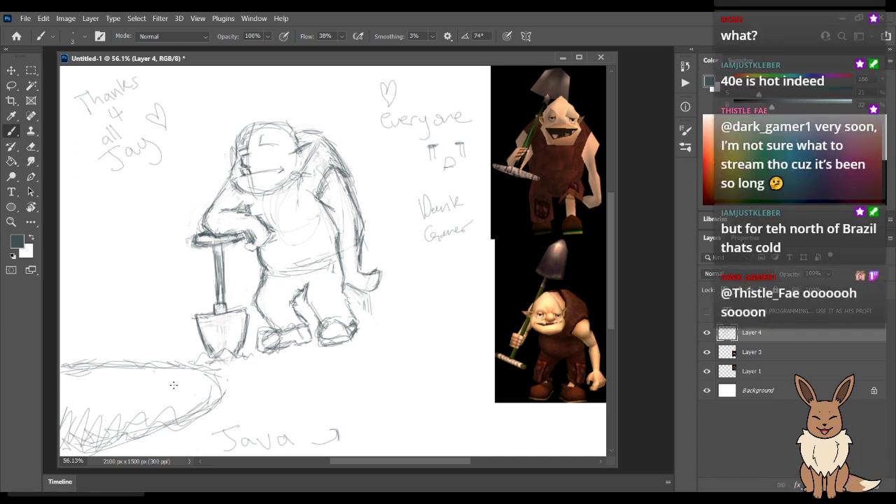
pyautogui.press('e')
pyautogui.moveTo(152, 417)
pyautogui.mouseDown()
pyautogui.moveTo(58, 433)
pyautogui.moveTo(77, 408)
pyautogui.moveTo(74, 444)
pyautogui.mouseUp()
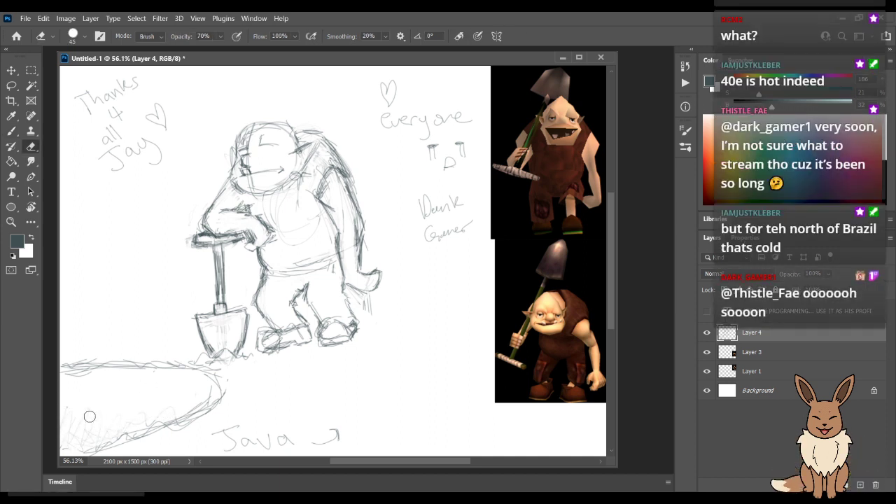
pyautogui.press('b')
pyautogui.moveTo(67, 427)
pyautogui.mouseDown()
pyautogui.moveTo(86, 436)
pyautogui.moveTo(105, 432)
pyautogui.moveTo(101, 448)
pyautogui.moveTo(70, 439)
pyautogui.mouseUp()
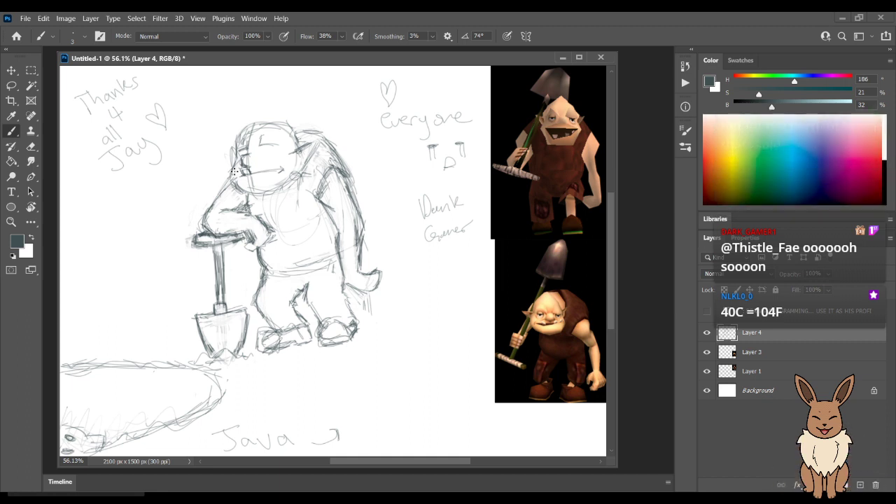
# Fade stray lines beside the chest and supporting arm, and redraw the hand resting on the shovel handle more clearly.
pyautogui.press('e')
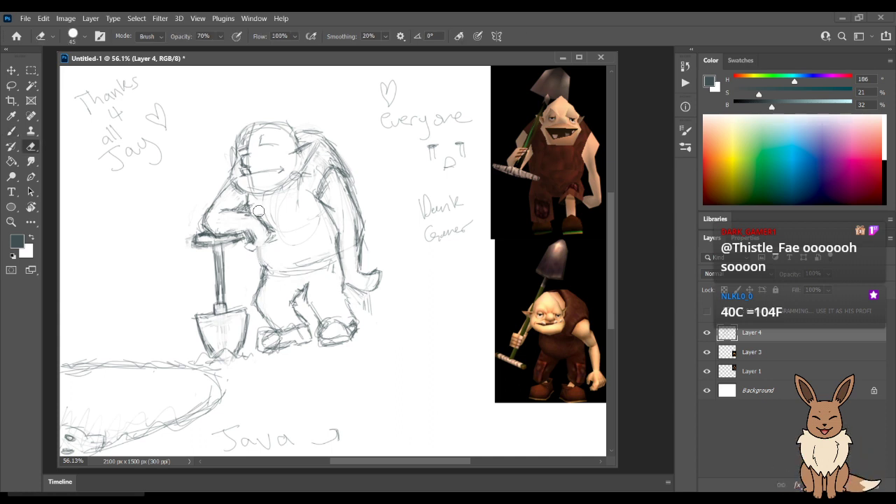
pyautogui.press('b')
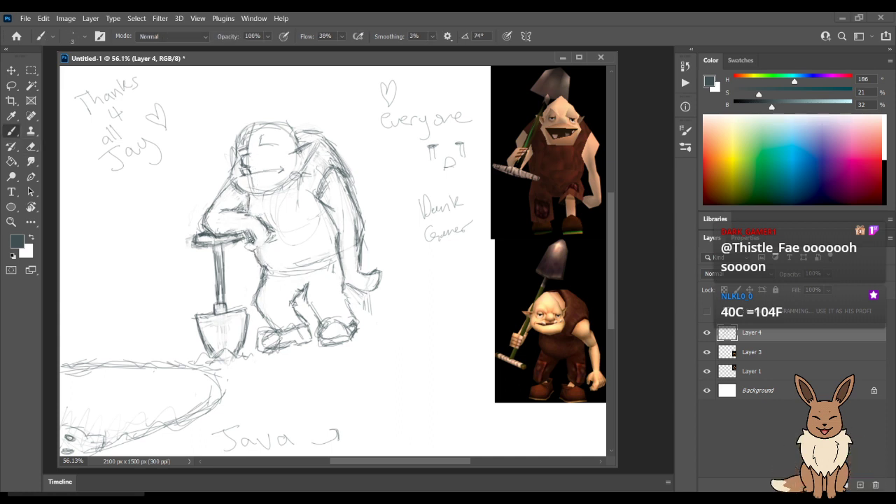
pyautogui.press('e')
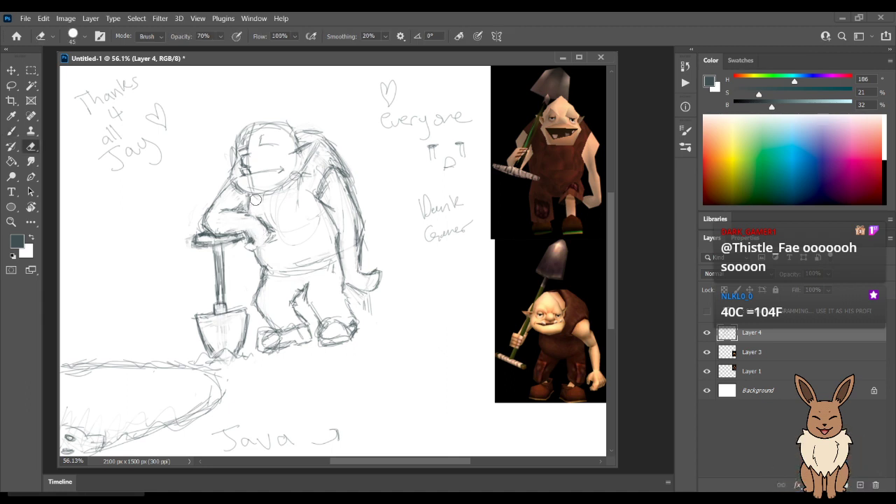
pyautogui.press('b')
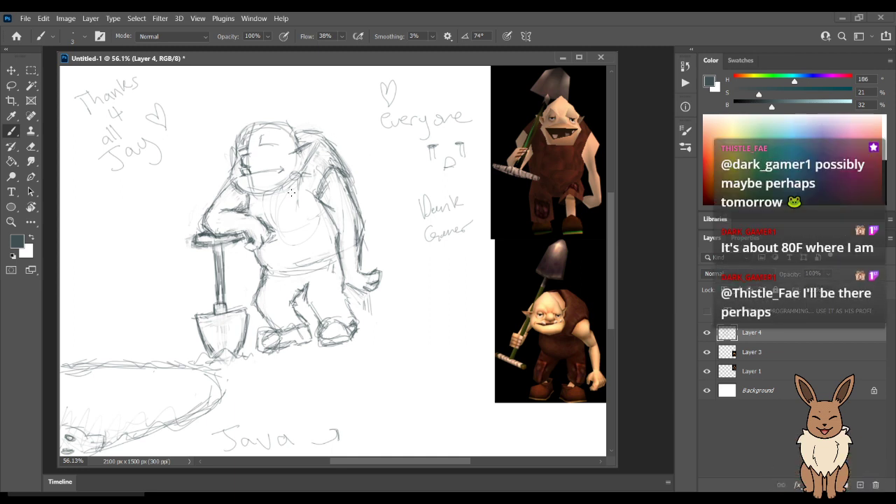
# Darken the troll's eye line, fade the rough outer edge on the face side of the head, and redraw the forehead contour.
pyautogui.scroll(3, 284, 186)
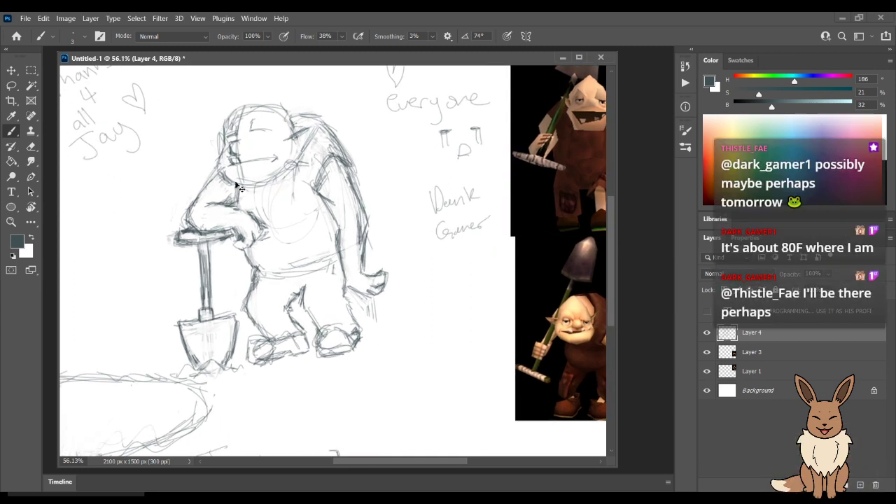
pyautogui.moveTo(266, 154); pyautogui.dragTo(348, 266)
pyautogui.moveTo(313, 180)
pyautogui.mouseDown()
pyautogui.moveTo(310, 190)
pyautogui.moveTo(337, 188)
pyautogui.mouseUp()
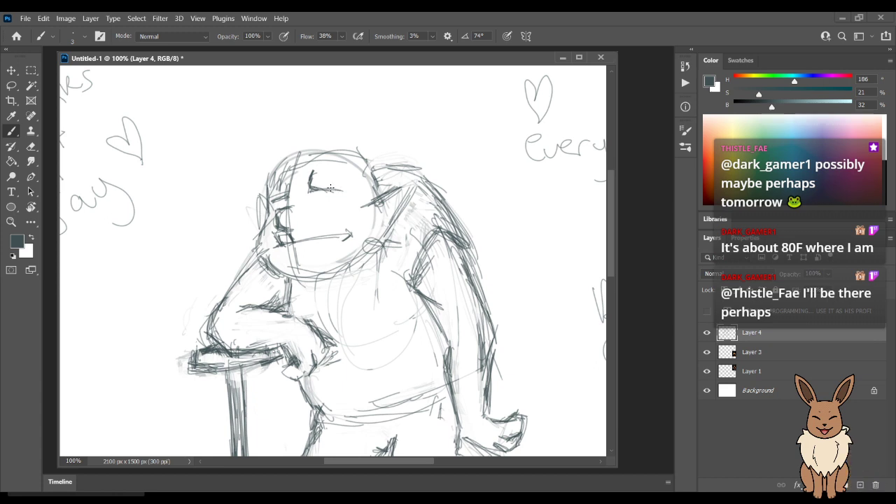
pyautogui.press('e')
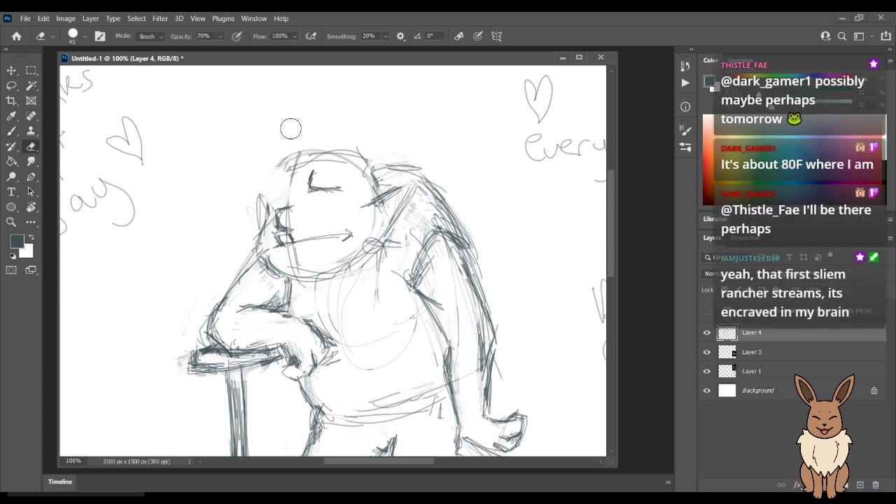
pyautogui.press('b')
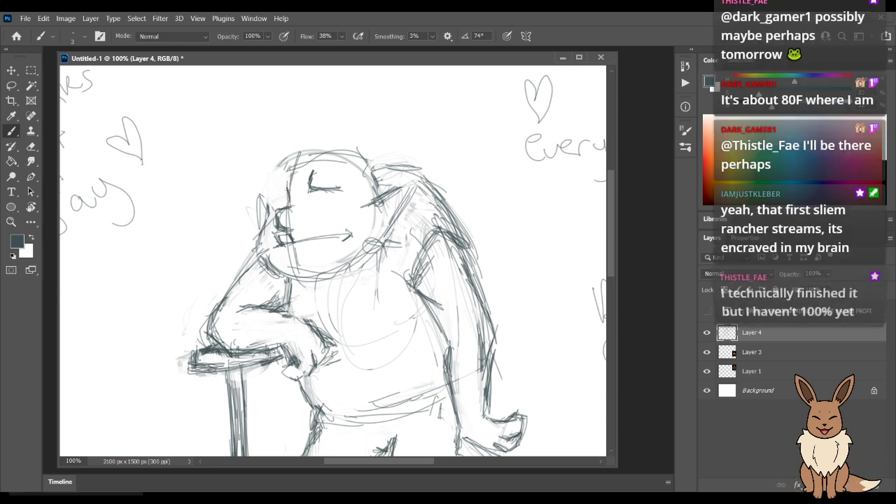
pyautogui.moveTo(284, 182)
pyautogui.mouseDown()
pyautogui.moveTo(296, 149)
pyautogui.moveTo(262, 187)
pyautogui.mouseUp()
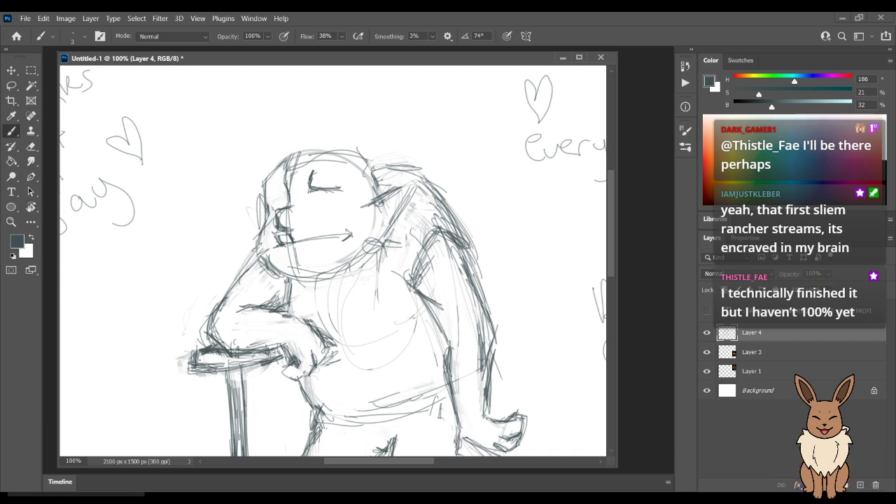
# Move the upper troll reference image closer to the sketch and place Layer 1 above Layer 4.
pyautogui.hotkey('ctrl', '-')
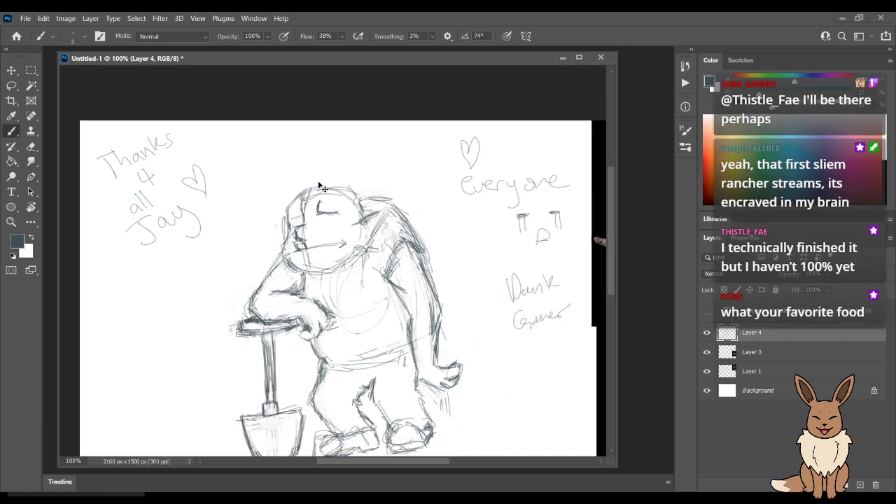
pyautogui.hscroll(6, 389, 193)
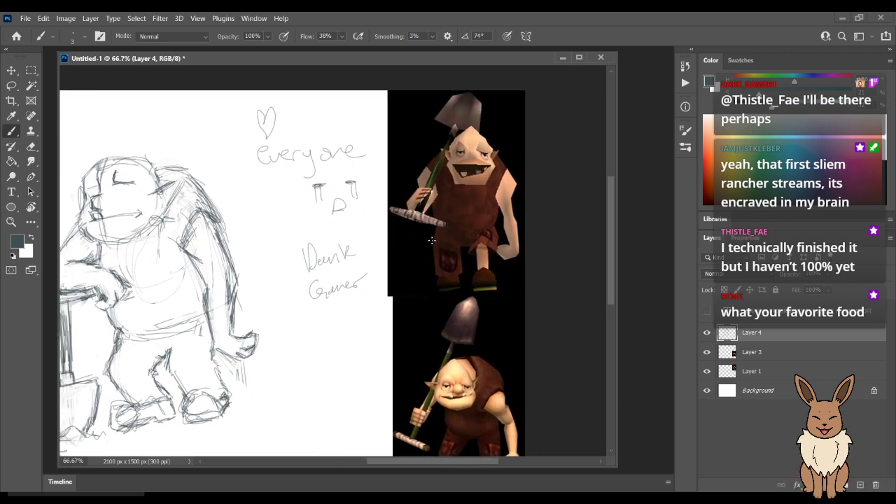
pyautogui.press('v')
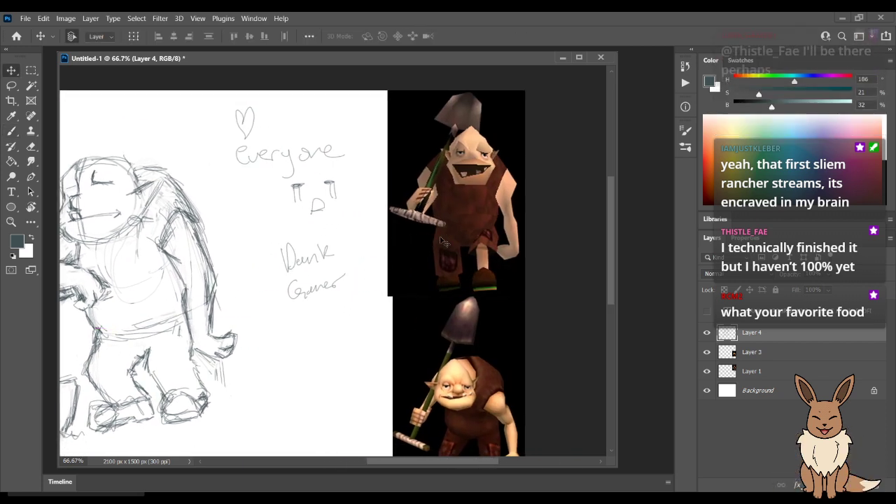
pyautogui.click(779, 352)
pyautogui.moveTo(471, 247); pyautogui.dragTo(370, 214)
pyautogui.hotkey('alt', '[')
pyautogui.moveTo(753, 371); pyautogui.dragTo(768, 328)
pyautogui.moveTo(356, 201); pyautogui.dragTo(365, 201)
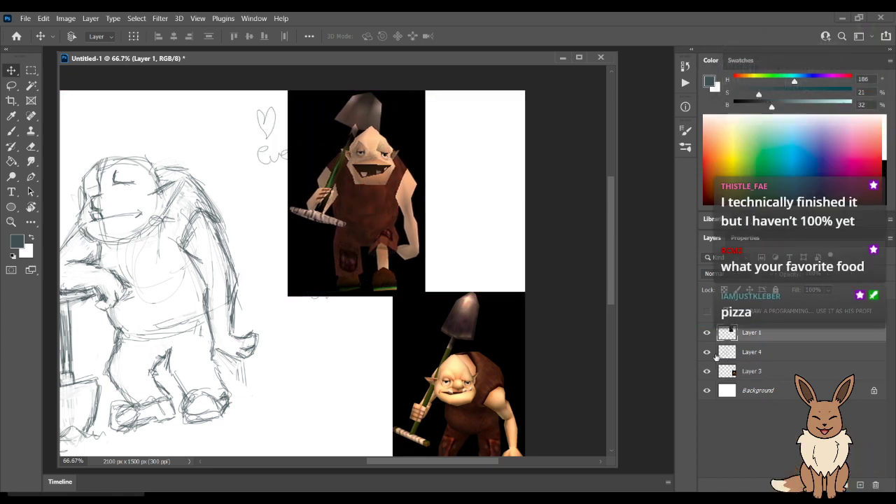
# Return to Layer 4, fade the rough jaw lines, and redraw the rounded jaw and the front edge of the face.
pyautogui.click(709, 351)
pyautogui.click(710, 350)
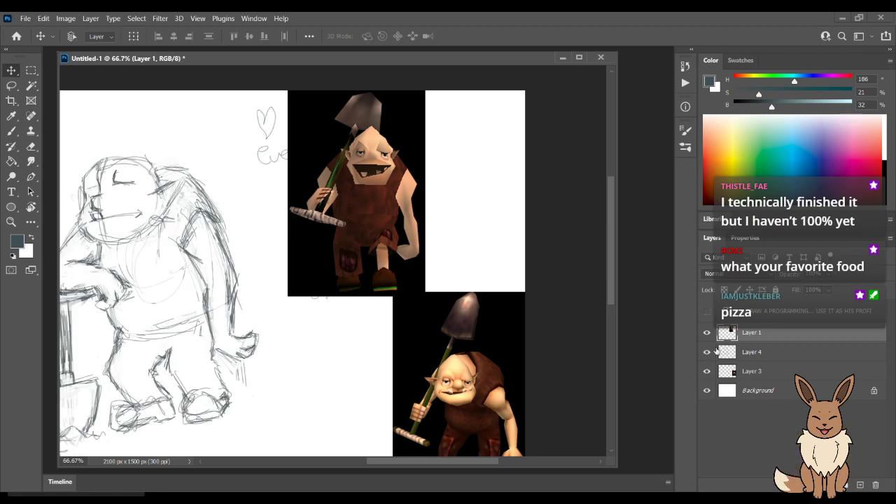
pyautogui.click(801, 353)
pyautogui.moveTo(230, 236); pyautogui.dragTo(338, 225)
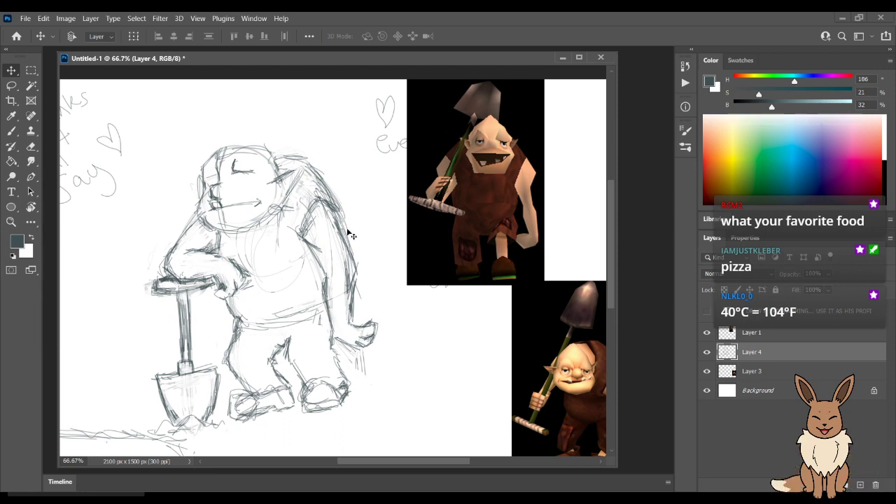
pyautogui.press('e')
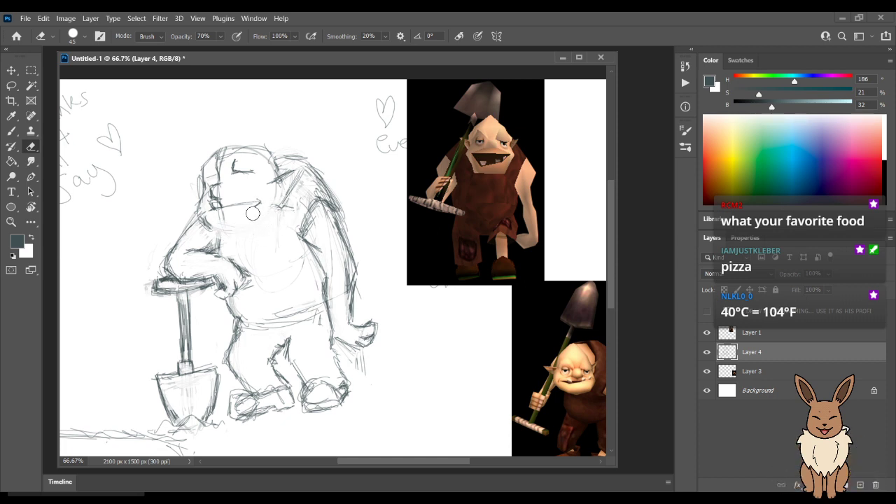
pyautogui.press('b')
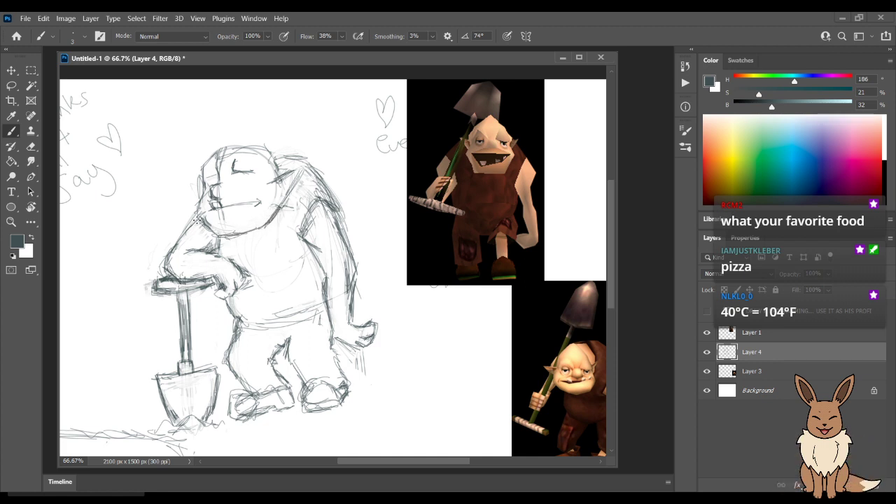
pyautogui.moveTo(201, 220); pyautogui.dragTo(201, 198)
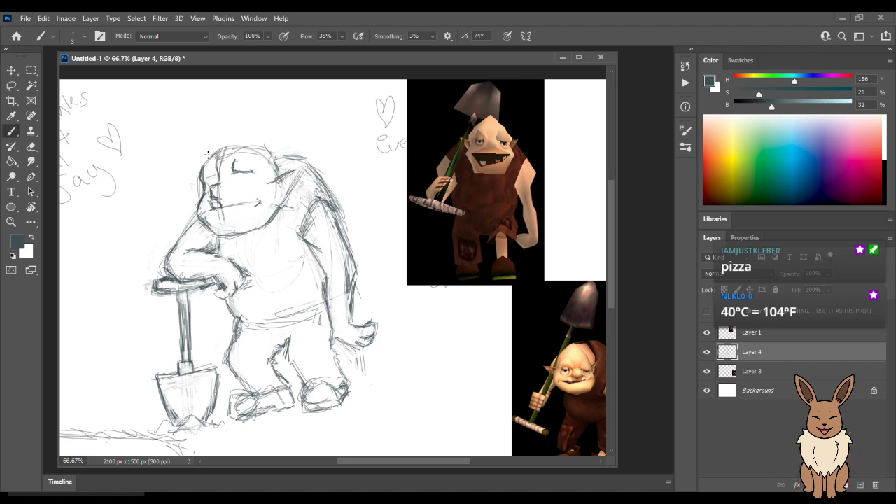
# Fade the inner forehead line and the L-shaped eye, and add a small square tooth to the mouth.
pyautogui.press('e')
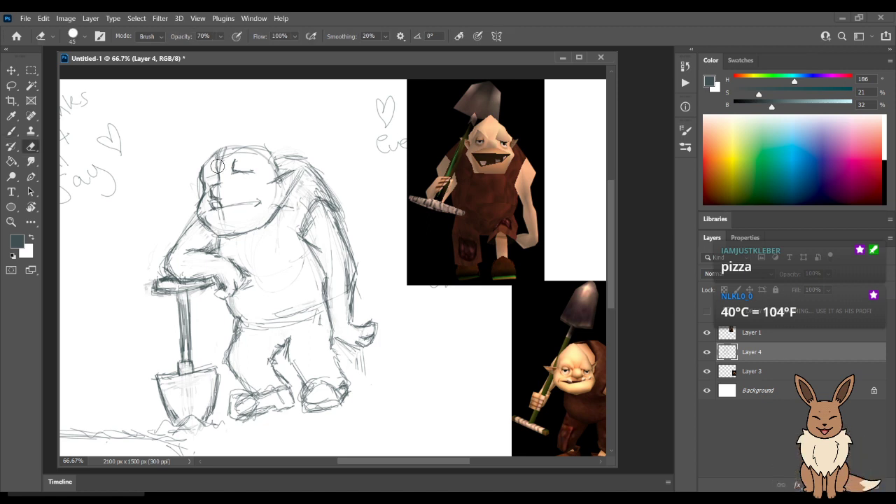
pyautogui.moveTo(226, 155)
pyautogui.mouseDown()
pyautogui.moveTo(223, 165)
pyautogui.moveTo(240, 159)
pyautogui.moveTo(241, 173)
pyautogui.mouseUp()
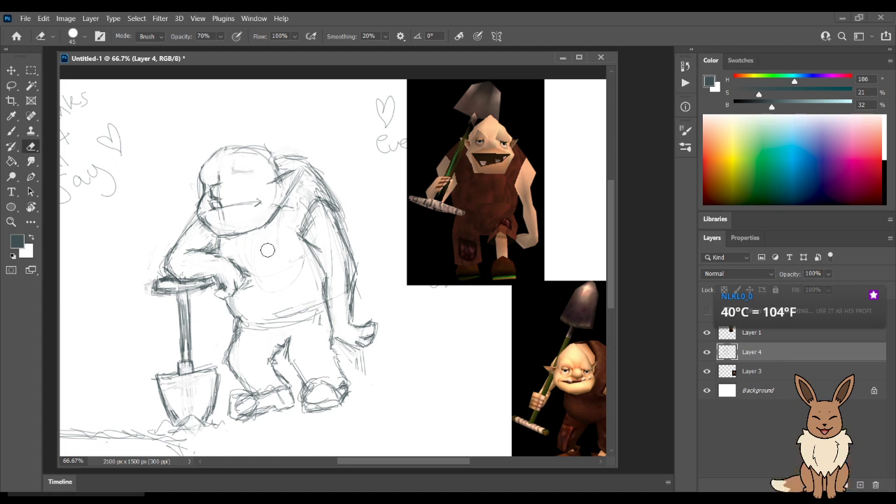
pyautogui.press('b')
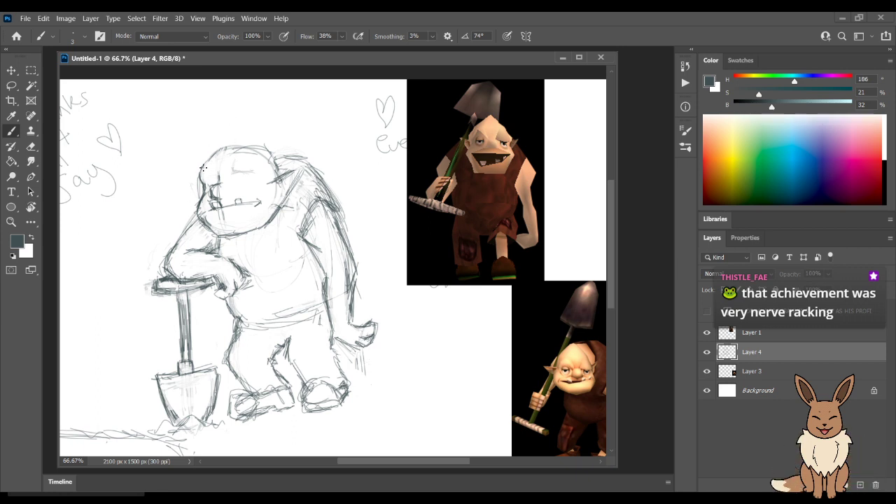
# Redraw the top of the head with a pointed crown and sketch a larger, heavy-lidded eye below it.
pyautogui.moveTo(210, 160); pyautogui.dragTo(247, 143)
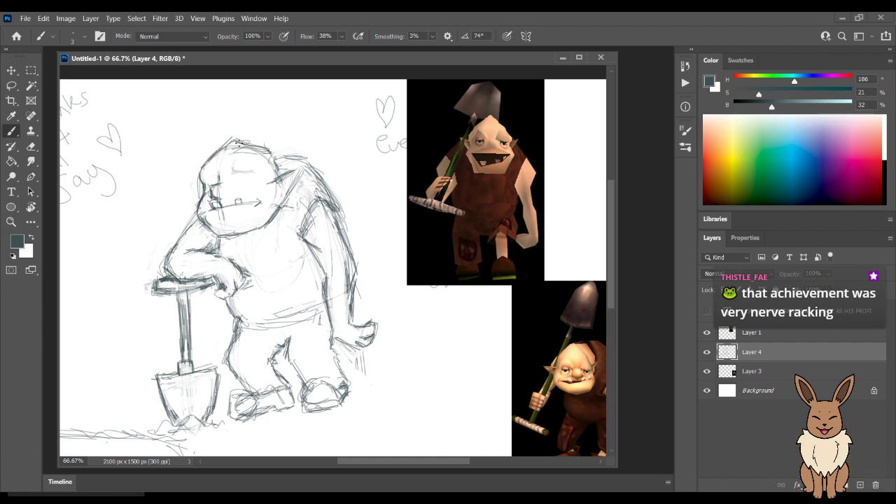
pyautogui.press('e')
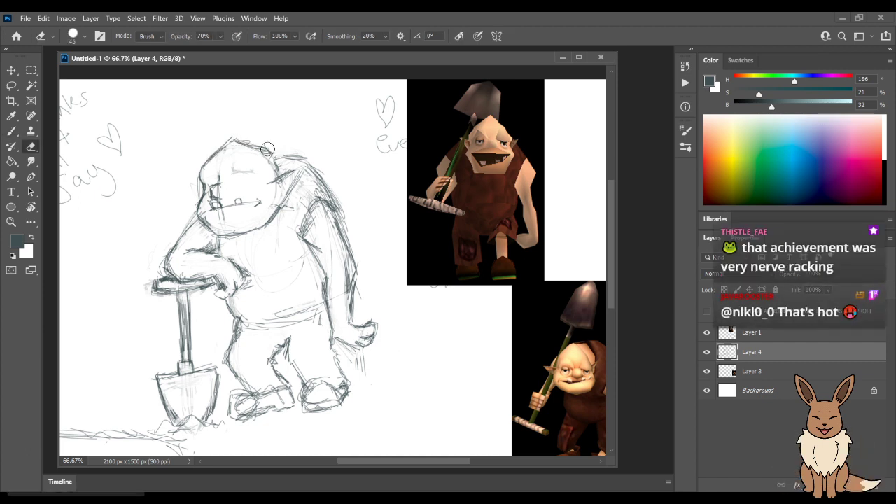
pyautogui.press('b')
pyautogui.moveTo(234, 158)
pyautogui.mouseDown()
pyautogui.moveTo(232, 168)
pyautogui.moveTo(250, 169)
pyautogui.mouseUp()
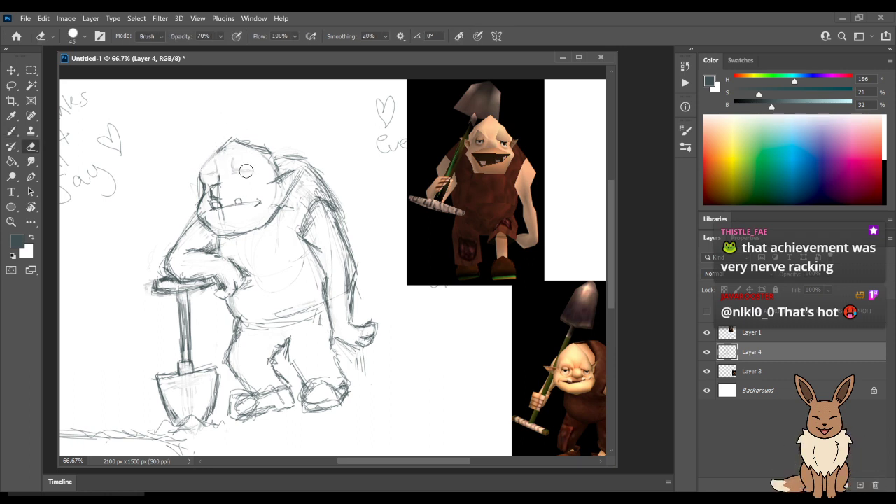
pyautogui.moveTo(233, 171)
pyautogui.mouseDown()
pyautogui.moveTo(252, 165)
pyautogui.moveTo(239, 154)
pyautogui.moveTo(256, 161)
pyautogui.mouseUp()
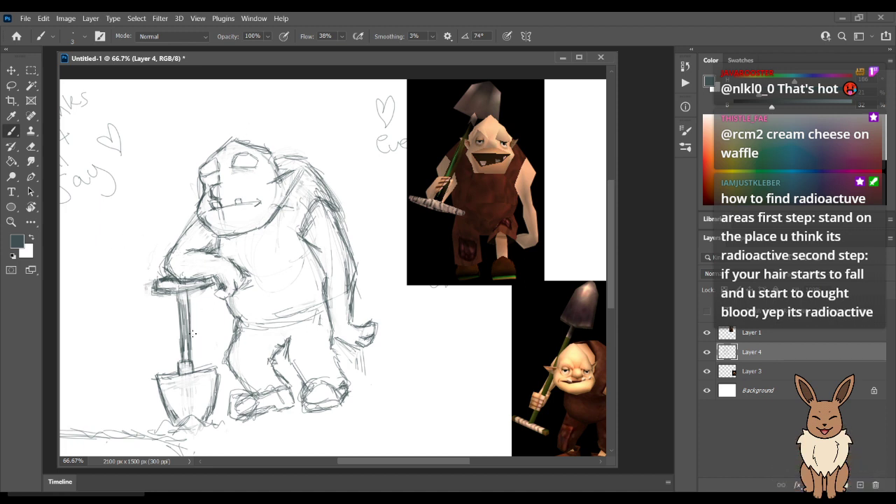
# Select the eyes, nose and mouth together, nudge them four steps left and one up, and deselect.
pyautogui.press('l')
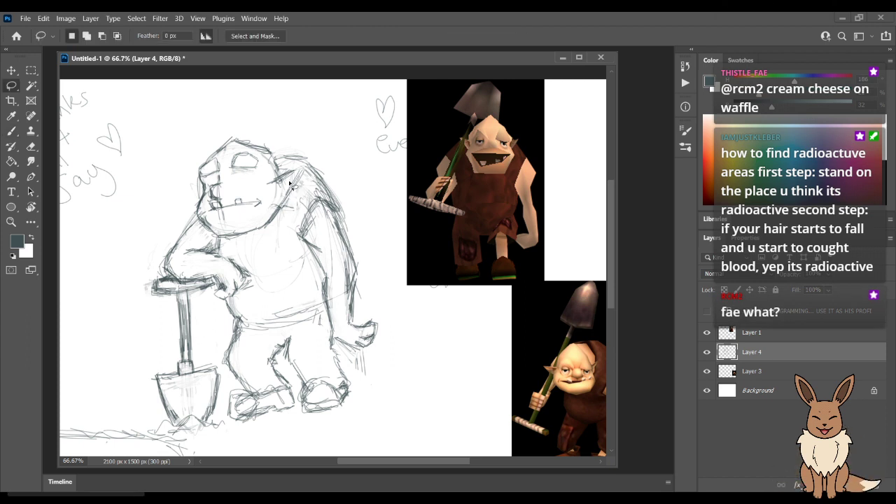
pyautogui.moveTo(265, 172)
pyautogui.mouseDown()
pyautogui.moveTo(262, 158)
pyautogui.moveTo(215, 157)
pyautogui.moveTo(198, 171)
pyautogui.mouseUp()
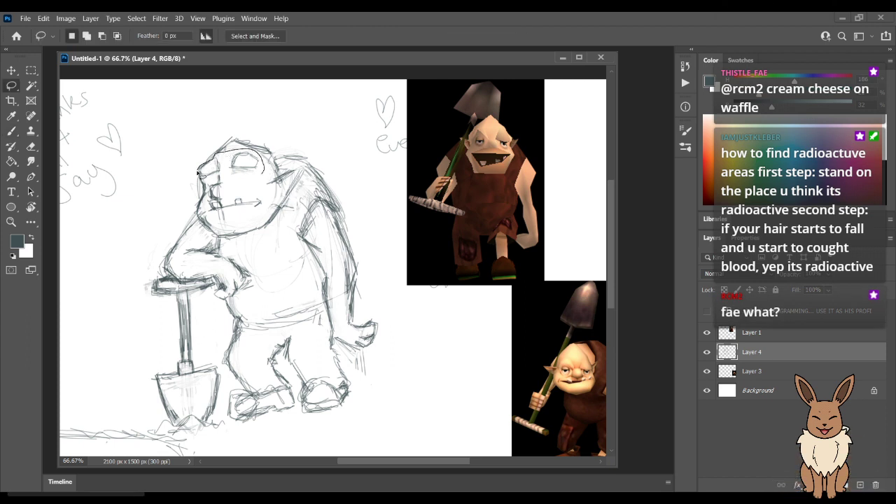
pyautogui.moveTo(206, 207)
pyautogui.mouseDown()
pyautogui.moveTo(231, 230)
pyautogui.moveTo(268, 207)
pyautogui.moveTo(269, 168)
pyautogui.moveTo(250, 171)
pyautogui.mouseUp()
pyautogui.press('v')
pyautogui.press('Left')
pyautogui.press('Left')
pyautogui.press('Left')
pyautogui.press('Left')
pyautogui.press('Up')
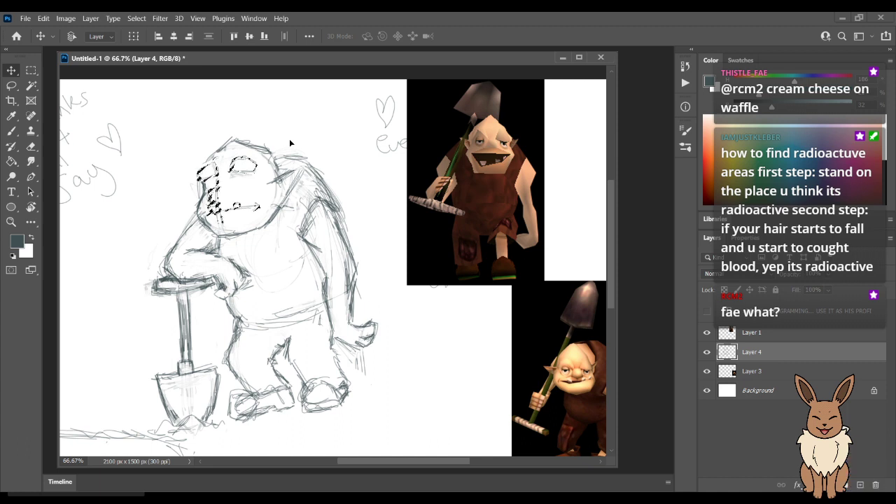
pyautogui.press('l')
pyautogui.hotkey('ctrl', 'd')
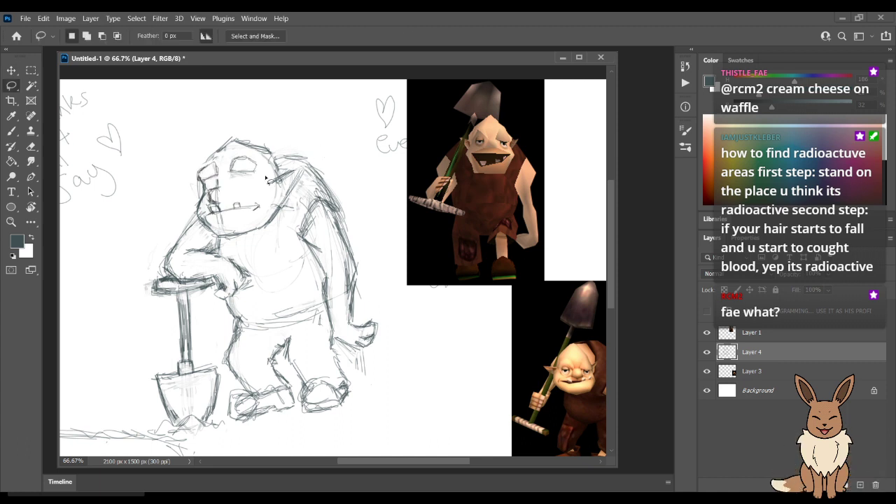
# Add a drooping eyelid, redraw the forehead contour, and rework the brow and nose lines at the front of the face.
pyautogui.press('b')
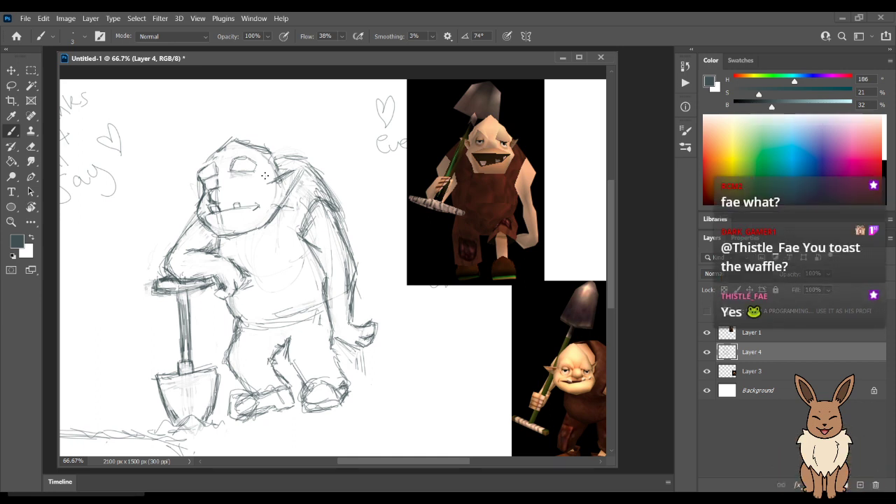
pyautogui.press('e')
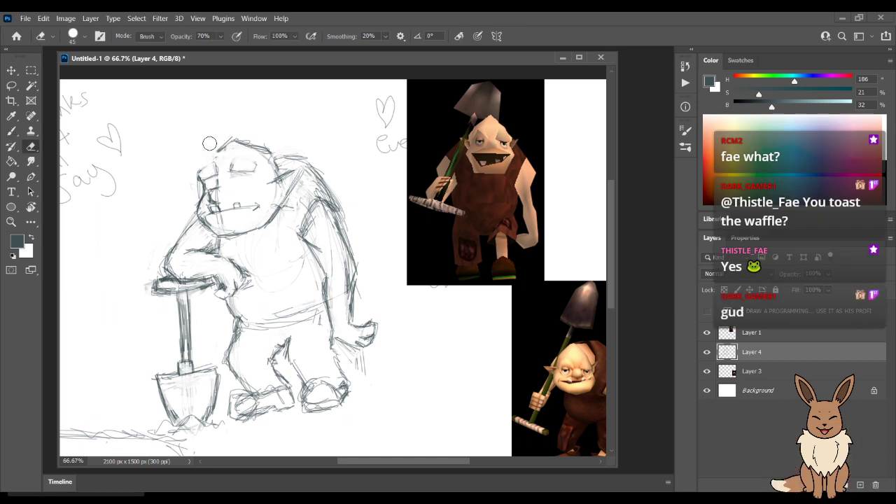
pyautogui.press('b')
pyautogui.moveTo(203, 171); pyautogui.dragTo(222, 147)
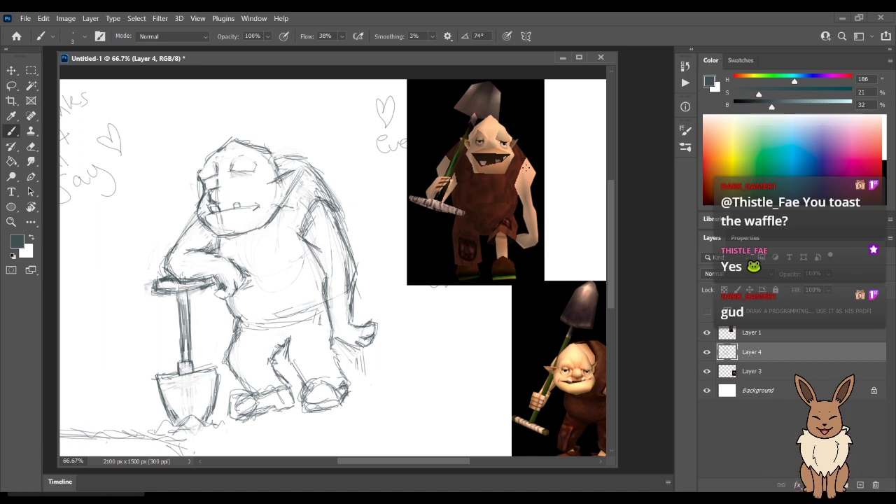
pyautogui.press('e')
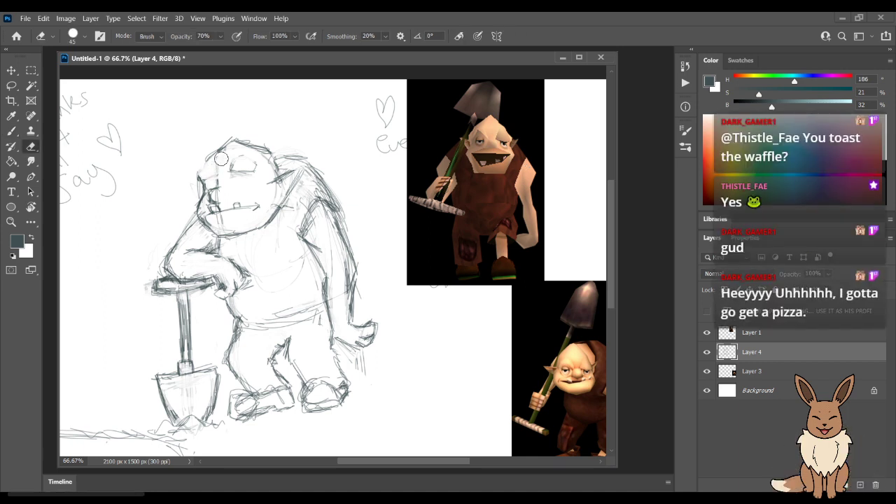
pyautogui.press('b')
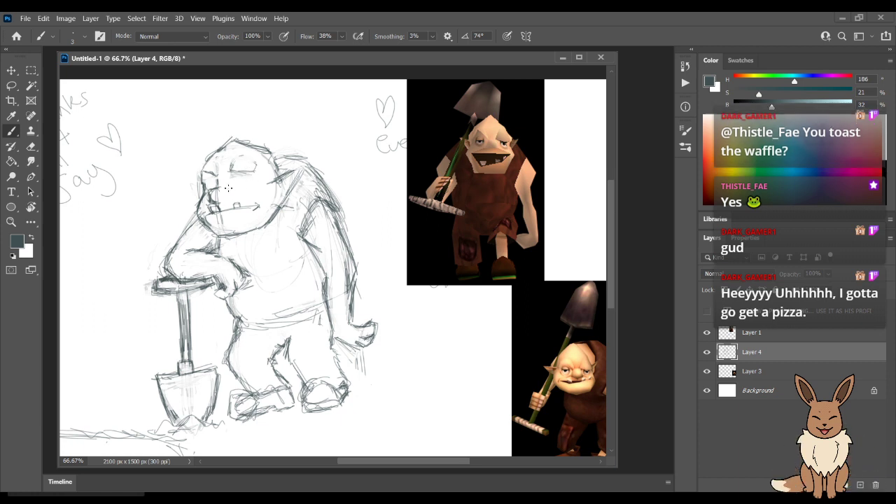
# Lasso the lower part of the larger eye, shift it slightly, and deselect it.
pyautogui.press('l')
pyautogui.moveTo(266, 173)
pyautogui.mouseDown()
pyautogui.moveTo(249, 153)
pyautogui.moveTo(229, 177)
pyautogui.moveTo(264, 177)
pyautogui.moveTo(252, 179)
pyautogui.mouseUp()
pyautogui.press('v')
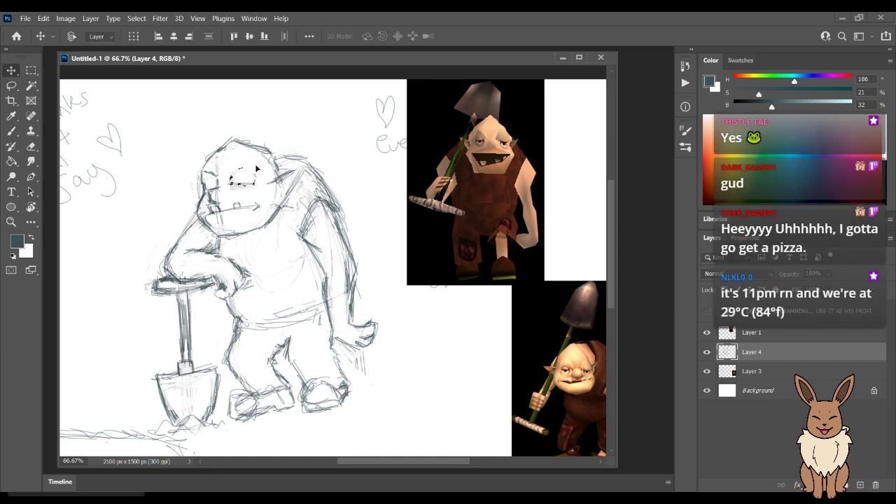
pyautogui.press('l')
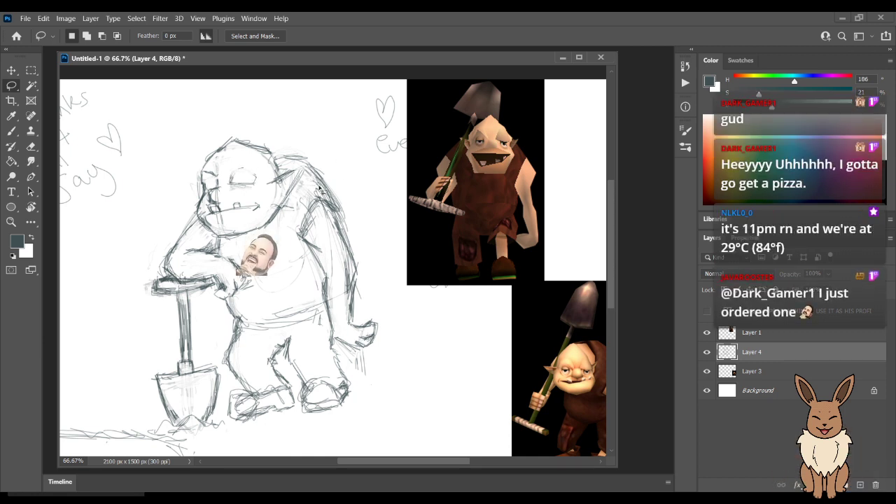
pyautogui.press('b')
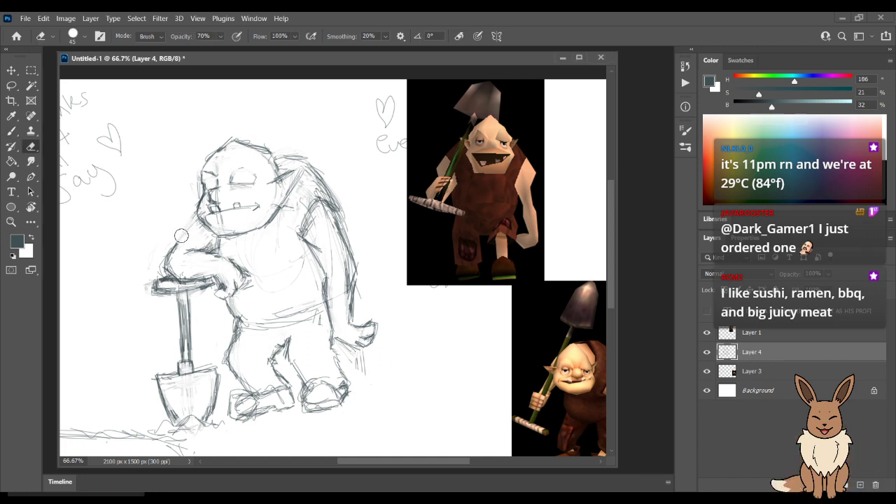
# Redraw the outer contour of the arm leaning on the shovel and the top line of the hump behind the head.
pyautogui.moveTo(166, 261); pyautogui.dragTo(195, 219)
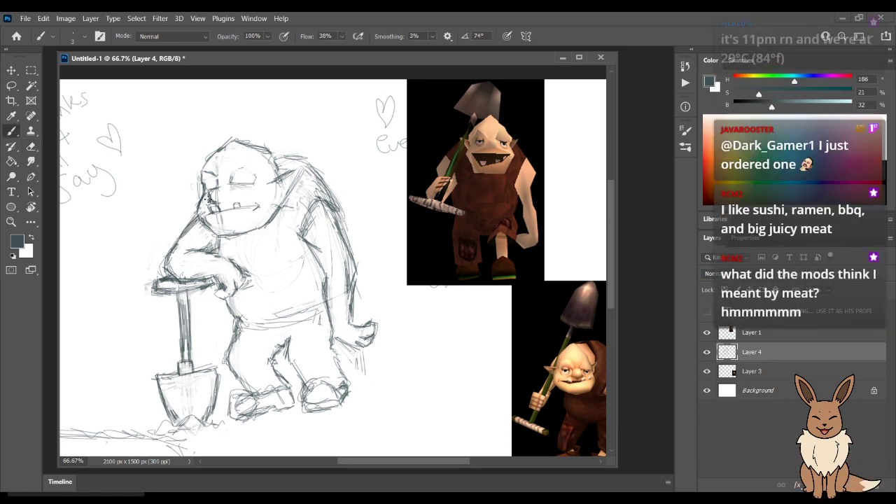
pyautogui.press('e')
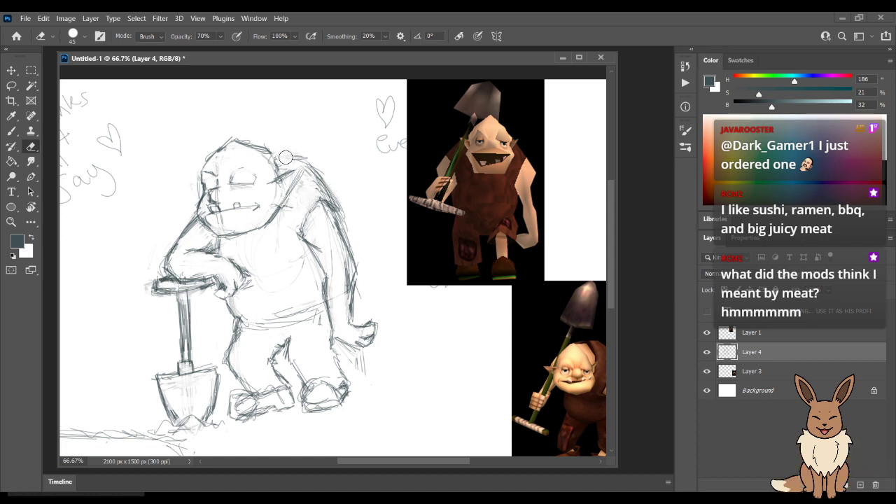
pyautogui.press('b')
pyautogui.moveTo(279, 155); pyautogui.dragTo(308, 160)
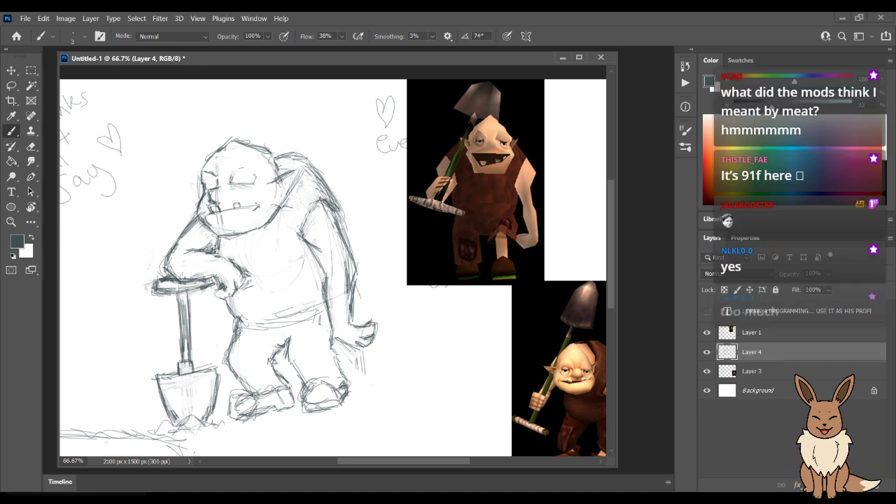
# Redraw the underside of the jaw and add a half-lidded iris to the larger eye.
pyautogui.press('e')
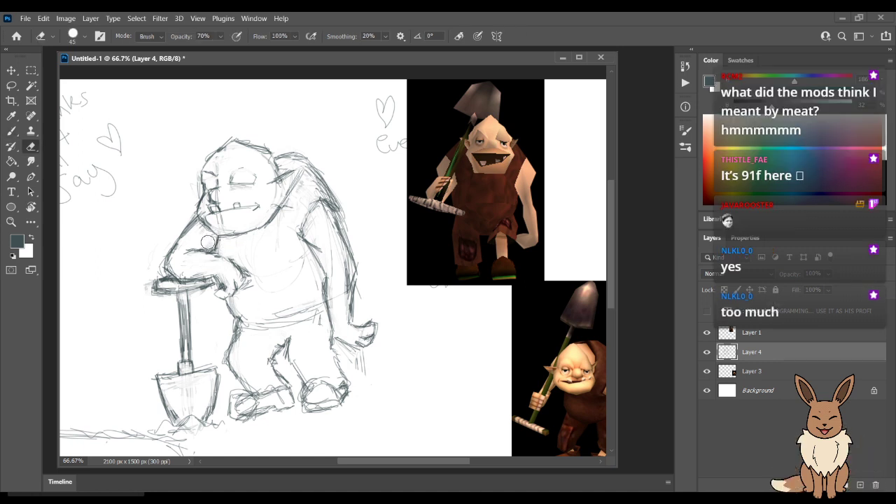
pyautogui.press('b')
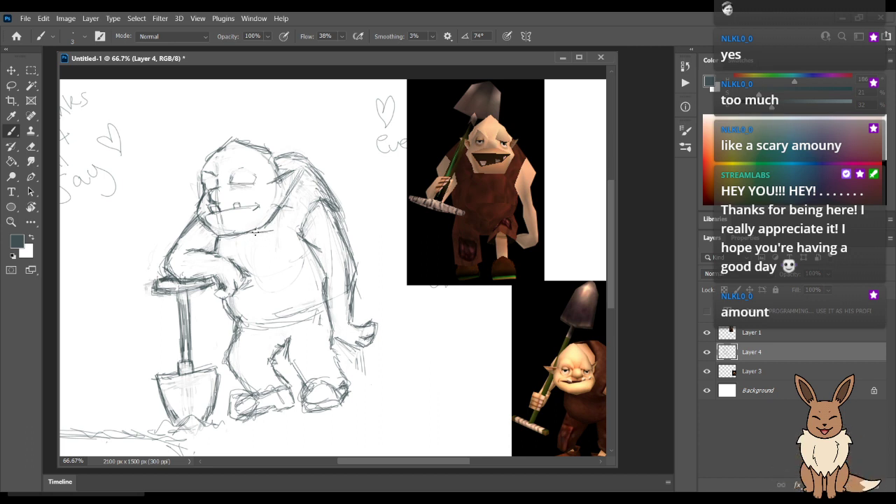
pyautogui.moveTo(273, 225); pyautogui.dragTo(241, 235)
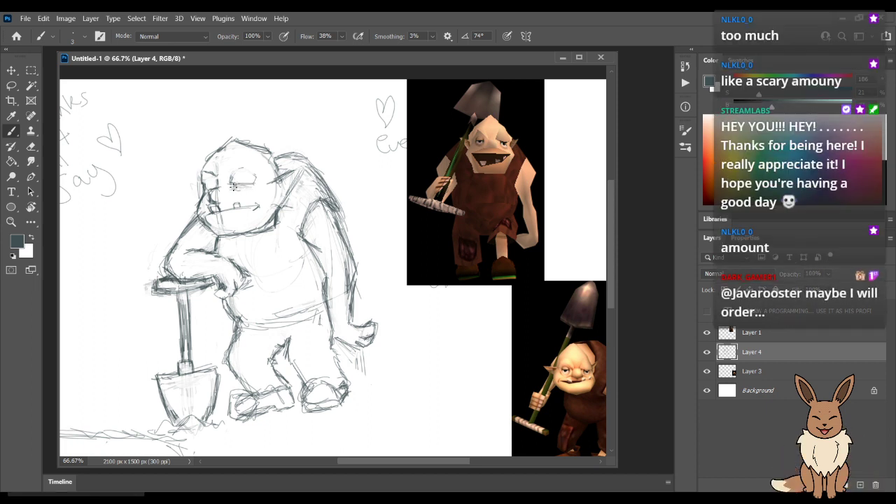
pyautogui.moveTo(245, 182); pyautogui.dragTo(238, 188)
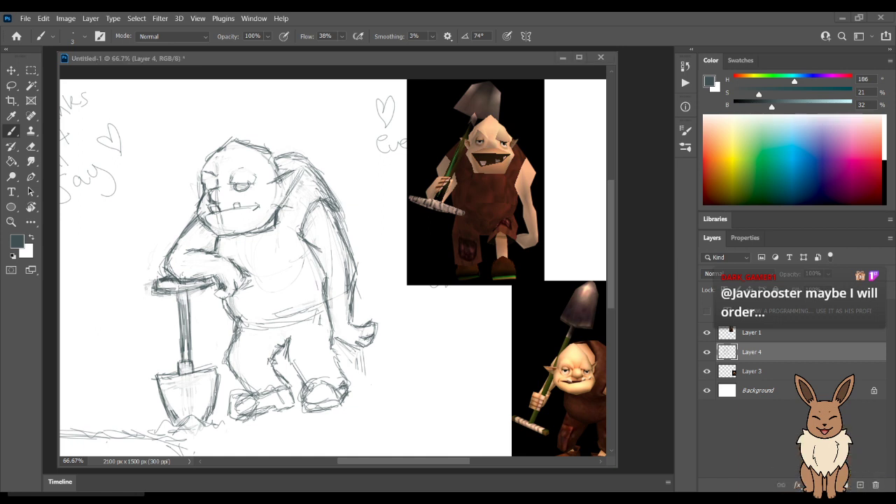
# Fade the old ear lines over the shoulder and redraw the ear as a larger, pointed shape.
pyautogui.press('e')
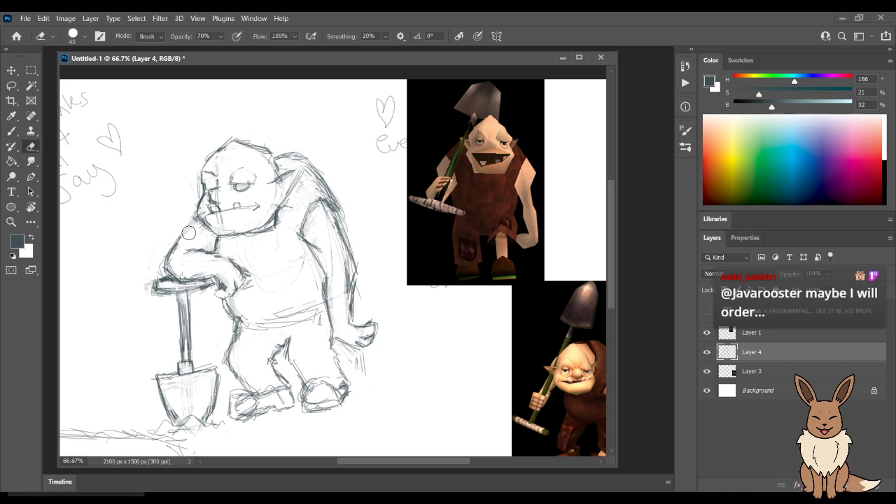
pyautogui.press('b')
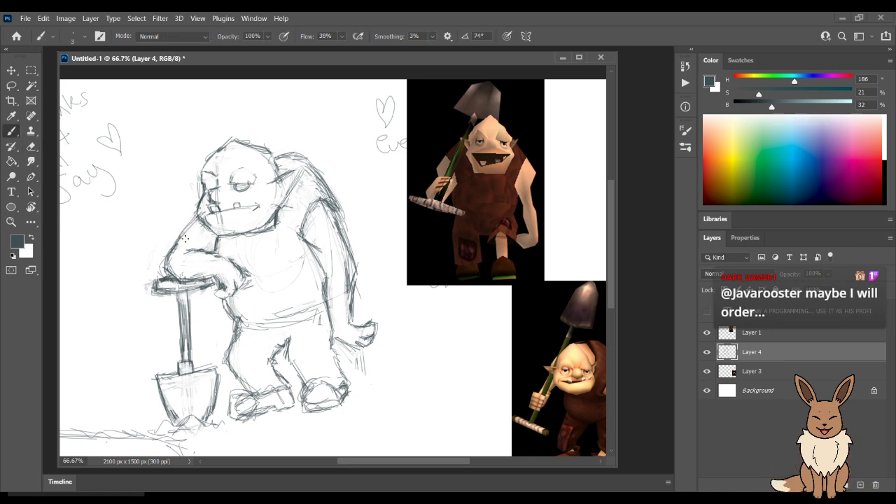
pyautogui.press('e')
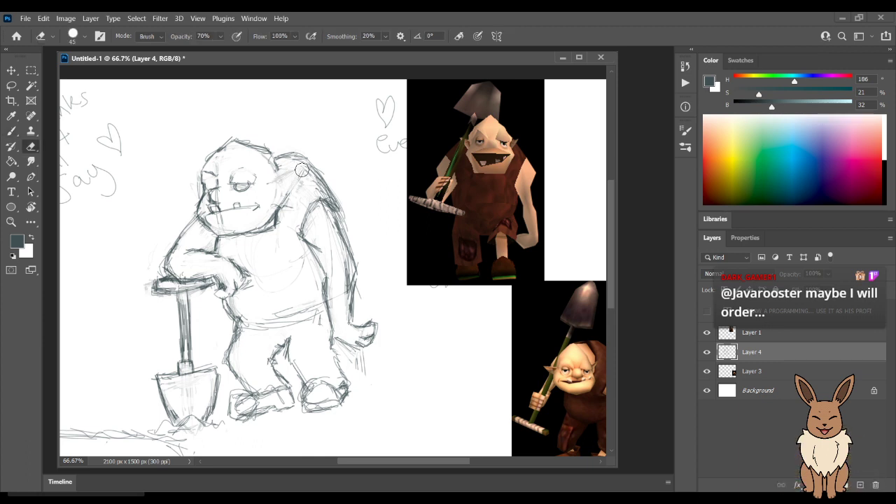
pyautogui.press('b')
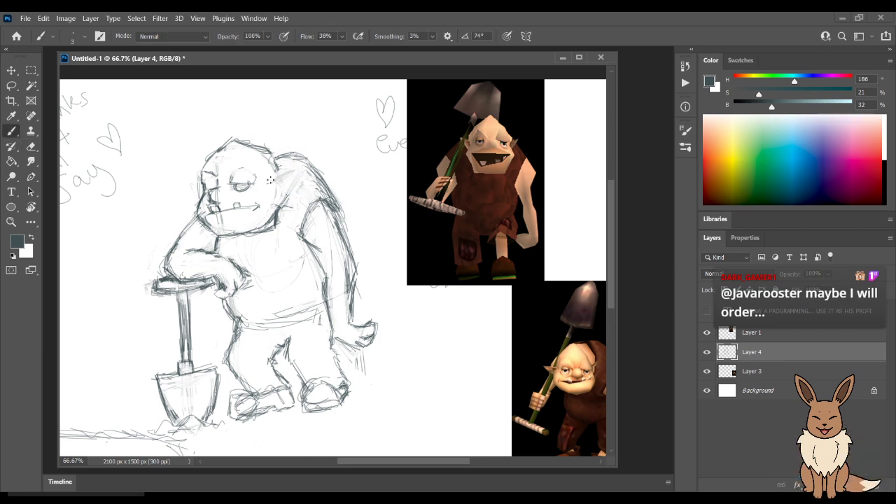
pyautogui.moveTo(273, 181)
pyautogui.mouseDown()
pyautogui.moveTo(301, 159)
pyautogui.moveTo(293, 181)
pyautogui.mouseUp()
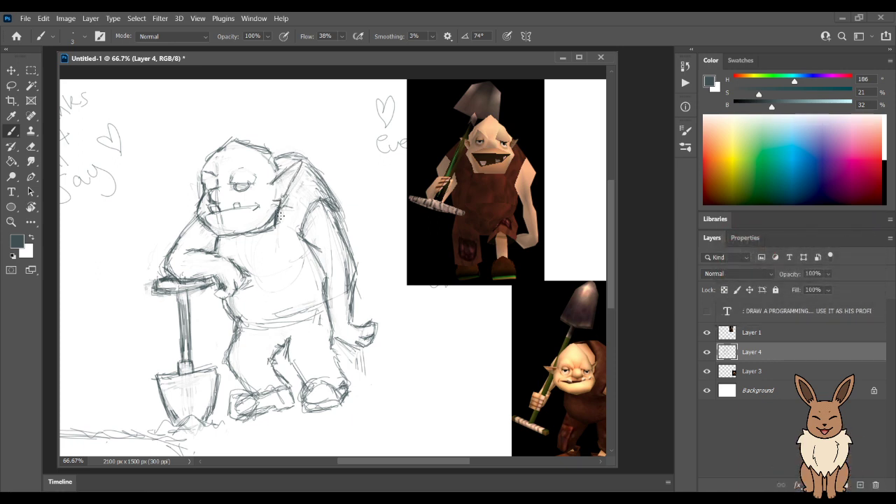
# Reduce the eraser to size 25, sketch the far eye, and replace the upper tooth with a redrawn square one.
pyautogui.press('e')
pyautogui.press('[')
pyautogui.press('[')
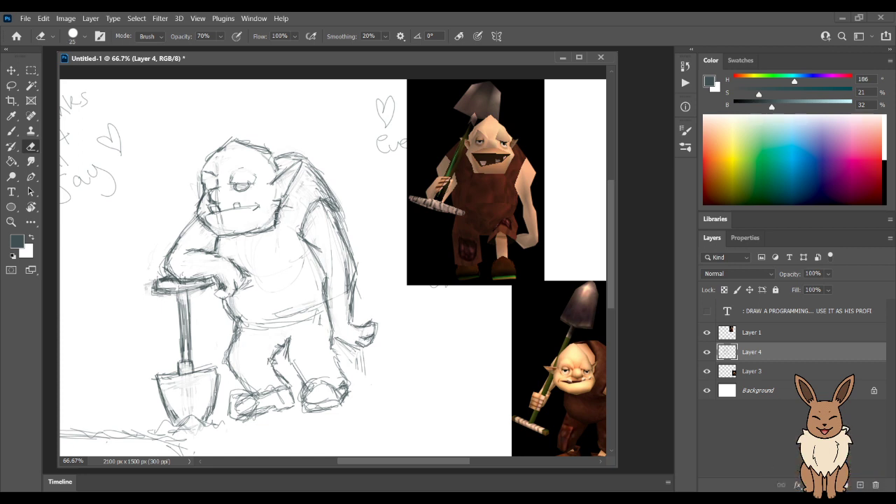
pyautogui.press('b')
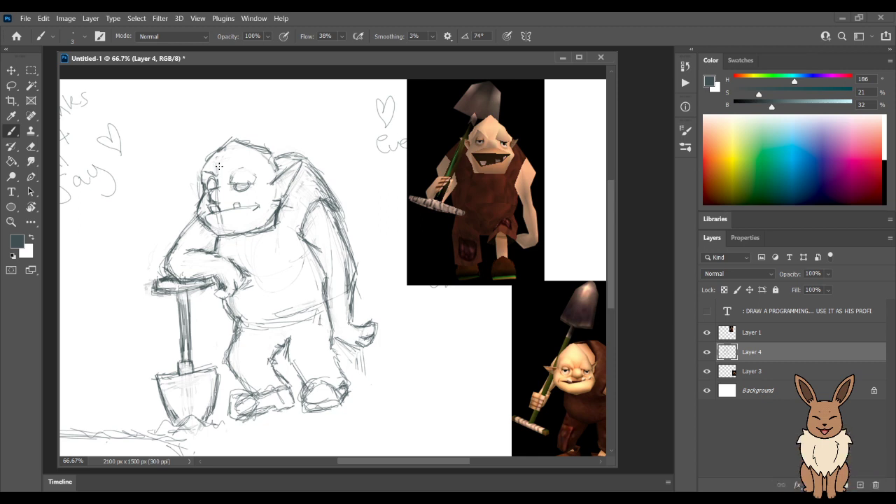
pyautogui.press('e')
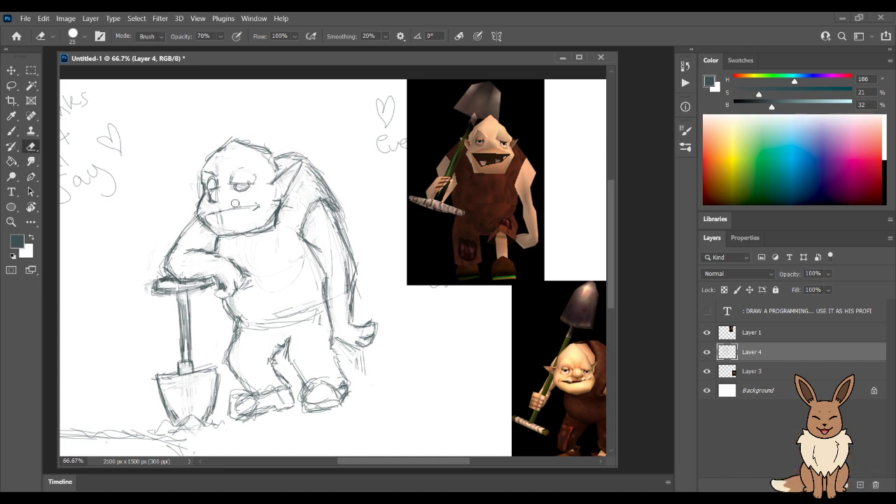
pyautogui.press('b')
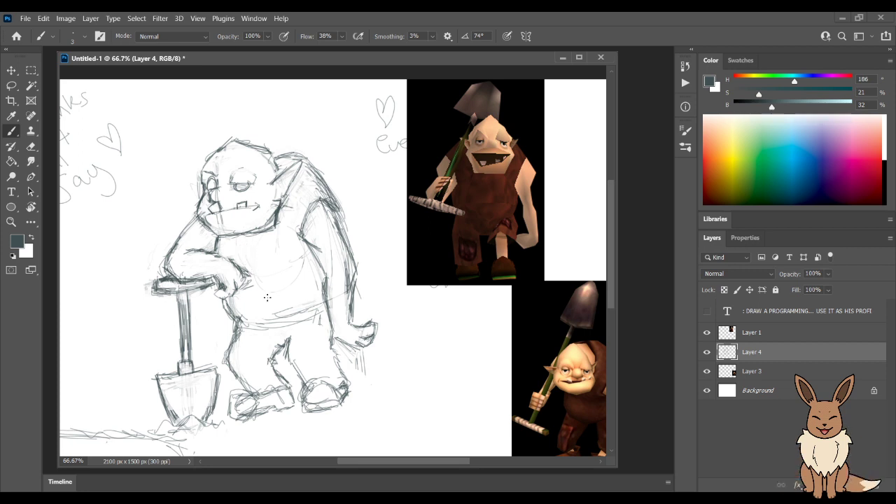
# Rework the nose and forehead contour with erasing and fresh strokes, and add pupils to both eyes.
pyautogui.press('e')
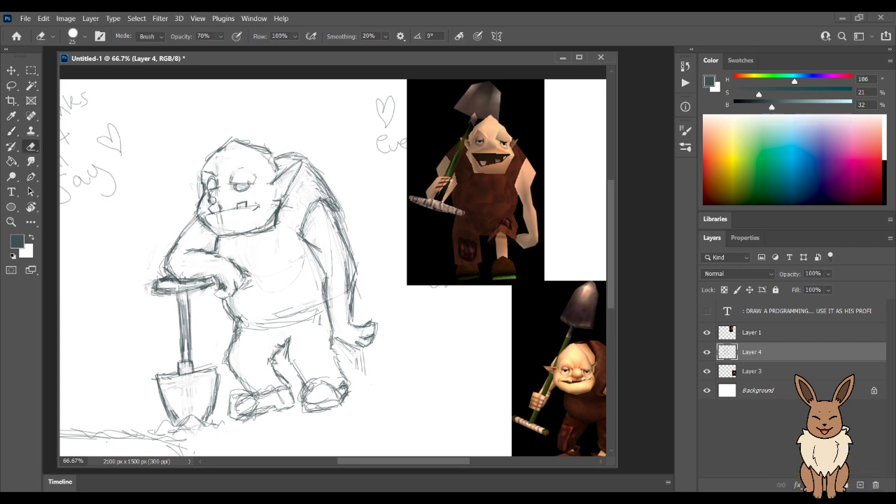
pyautogui.press('b')
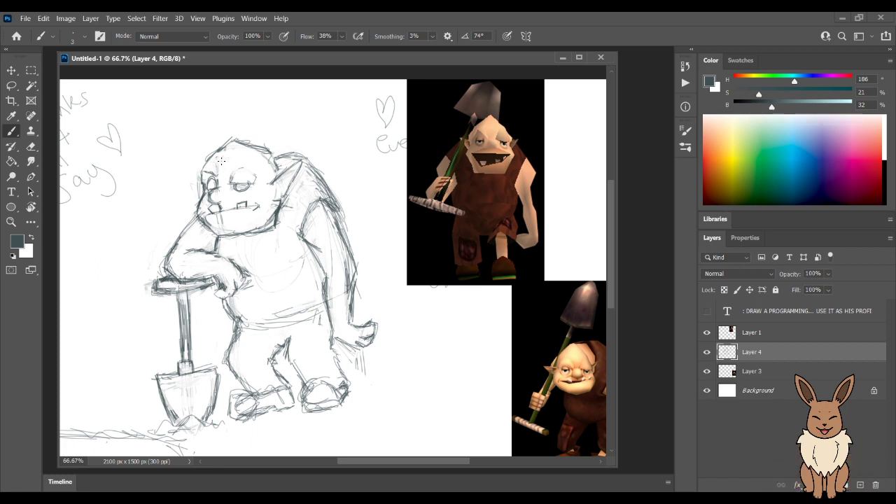
pyautogui.press('e')
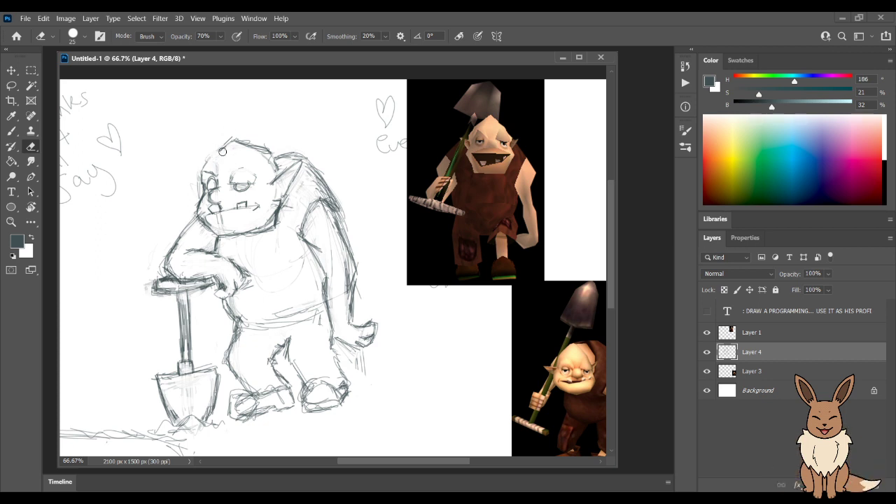
pyautogui.press('b')
pyautogui.moveTo(201, 169); pyautogui.dragTo(213, 157)
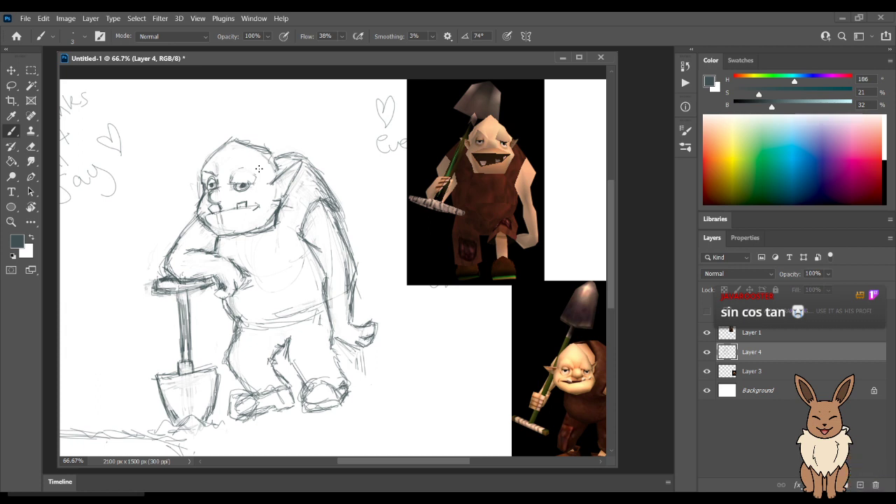
# Draw a scowling brow with a crease above the larger eye and add a second tooth to the mouth.
pyautogui.press('e')
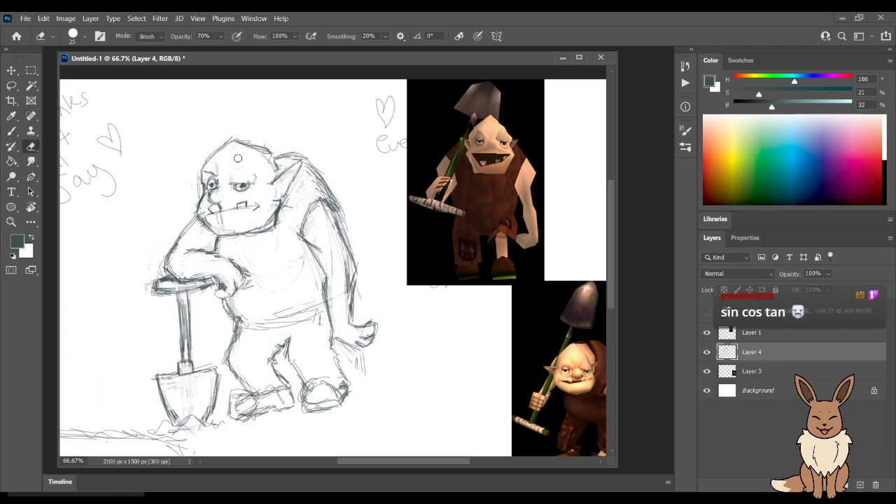
pyautogui.press('b')
pyautogui.moveTo(231, 183); pyautogui.dragTo(237, 165)
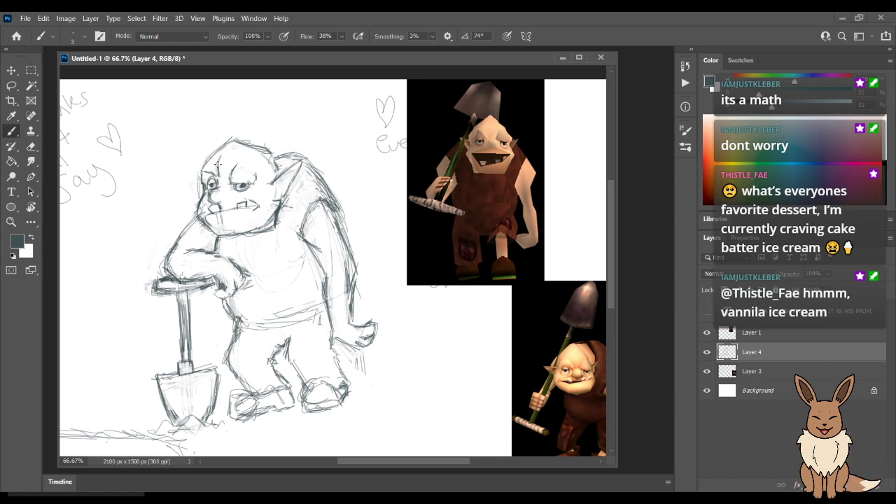
# Fade the pointed crown of the head and redraw it as a taller, rounder skull.
pyautogui.press('e')
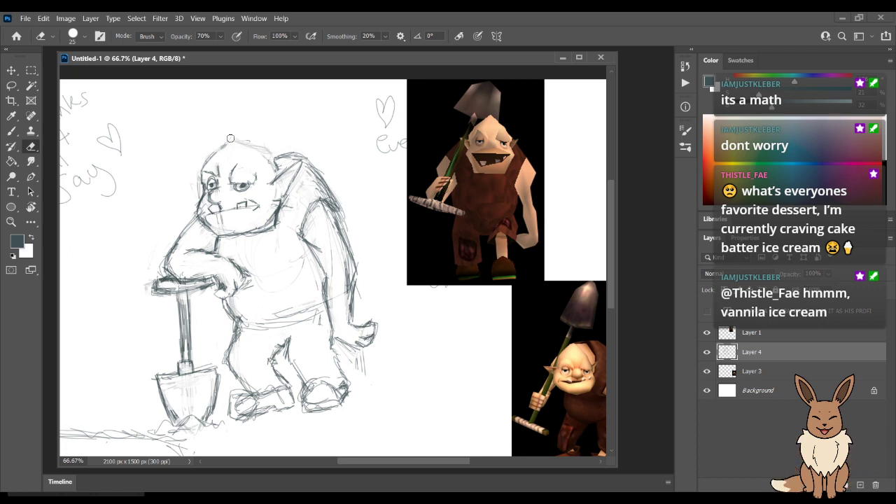
pyautogui.press('b')
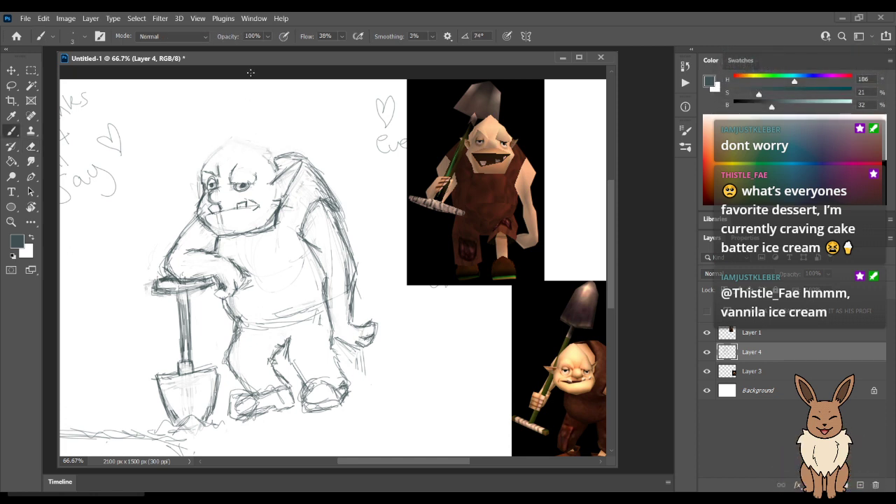
pyautogui.moveTo(212, 149)
pyautogui.mouseDown()
pyautogui.moveTo(206, 164)
pyautogui.moveTo(243, 133)
pyautogui.moveTo(227, 140)
pyautogui.moveTo(258, 135)
pyautogui.moveTo(274, 154)
pyautogui.mouseUp()
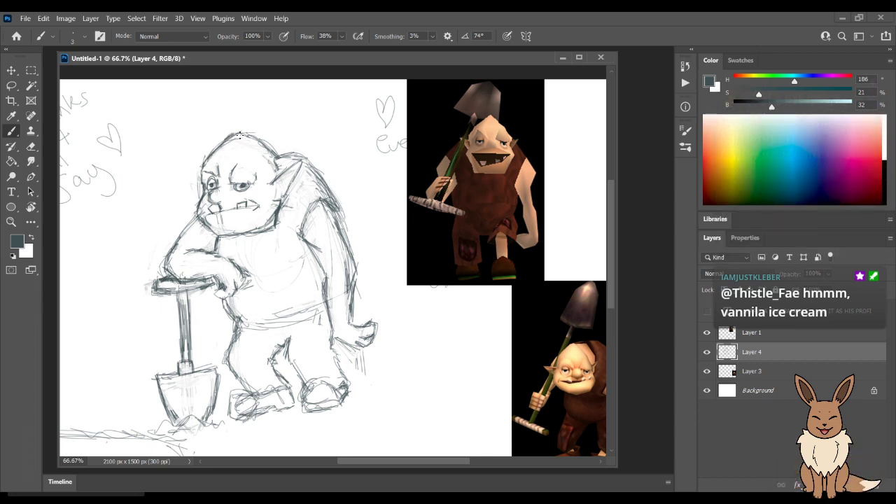
# Clean up the back of the head beside the ear, then erase and redraw the far eye.
pyautogui.press('e')
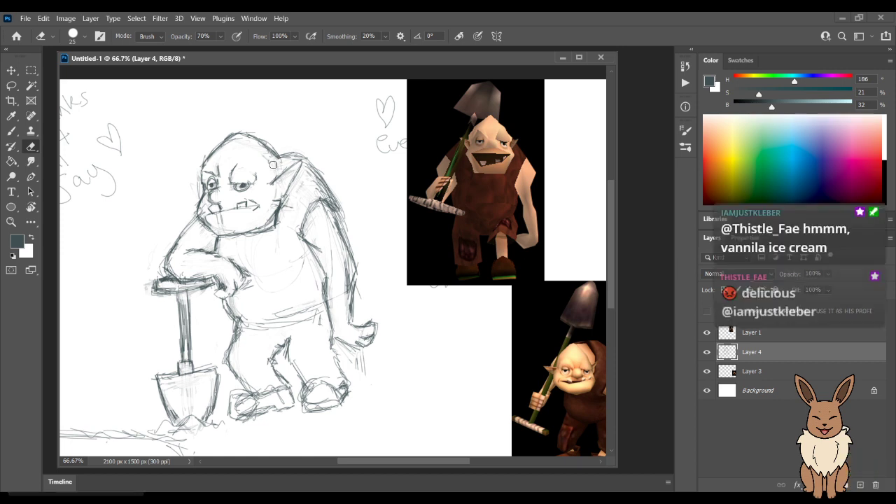
pyautogui.press('b')
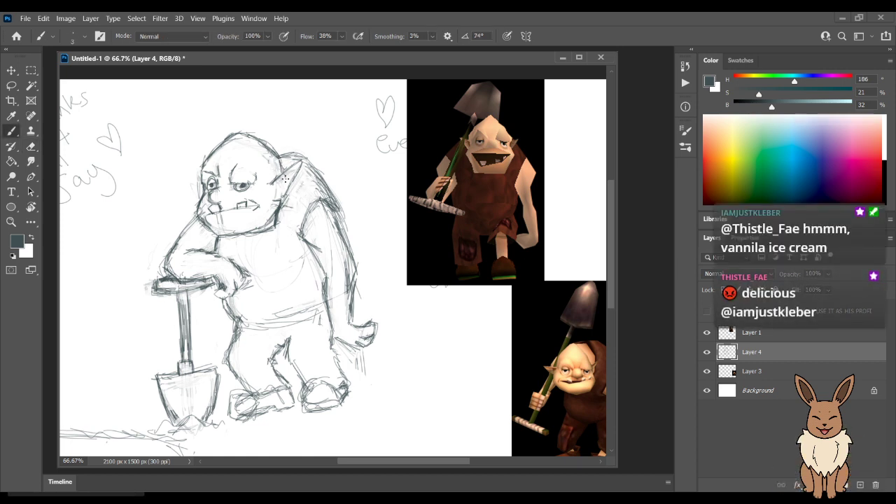
pyautogui.press('e')
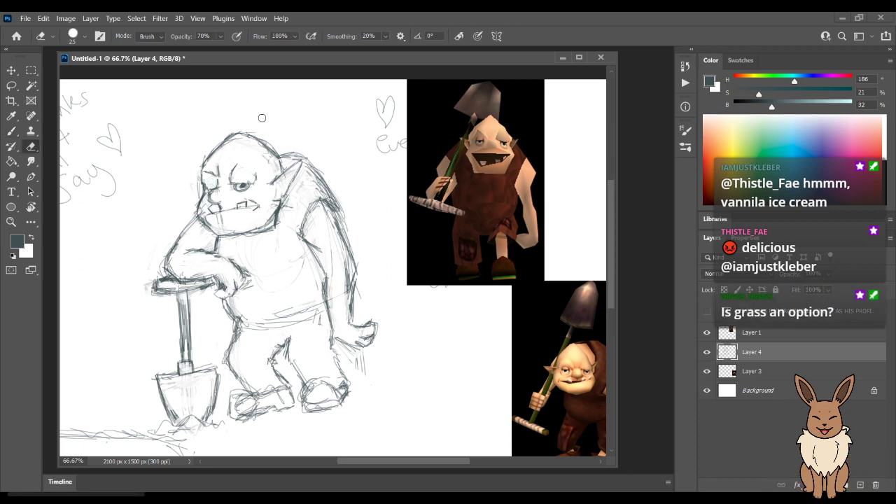
pyautogui.press('b')
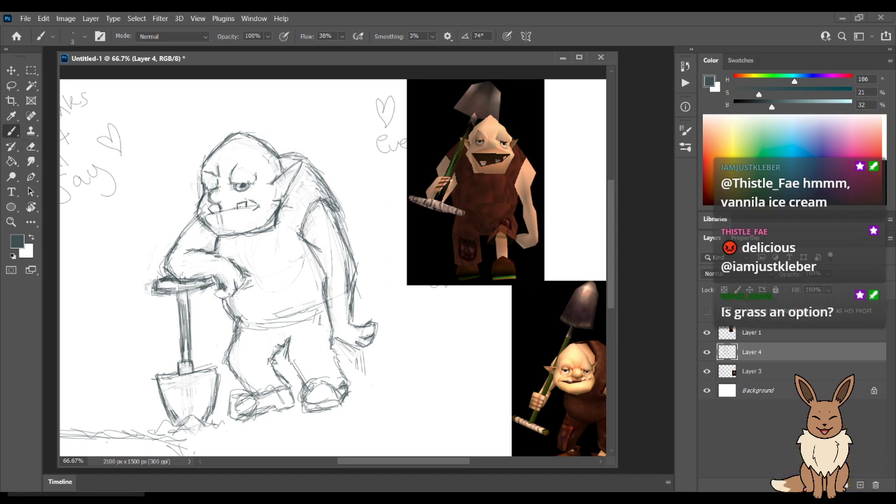
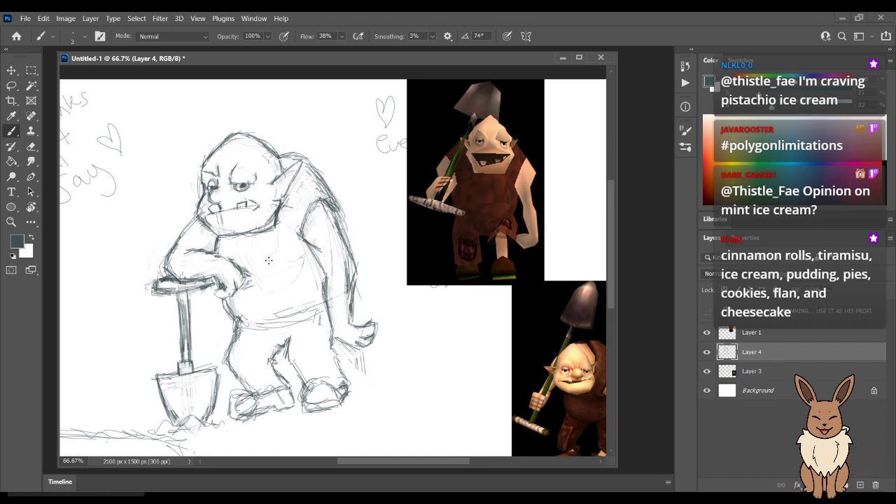
# Clean up the lines behind the troll's head and ear, and rework the upper contour of the hump.
pyautogui.press('e')
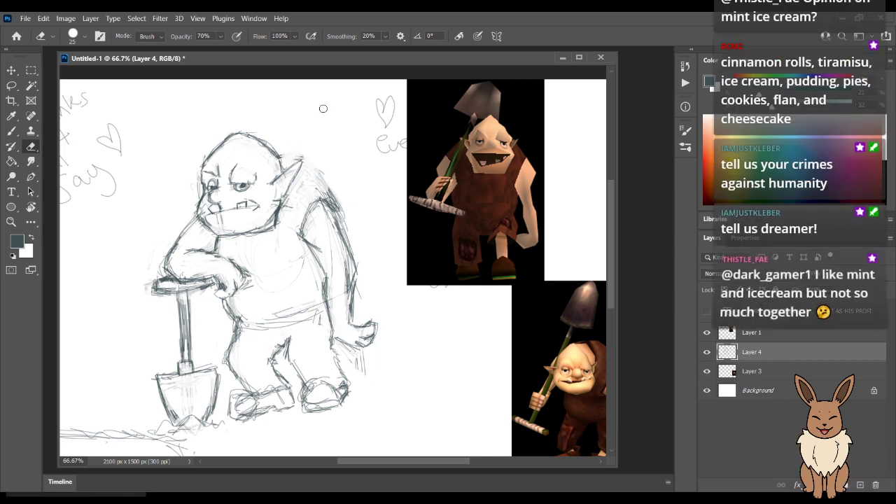
pyautogui.press('b')
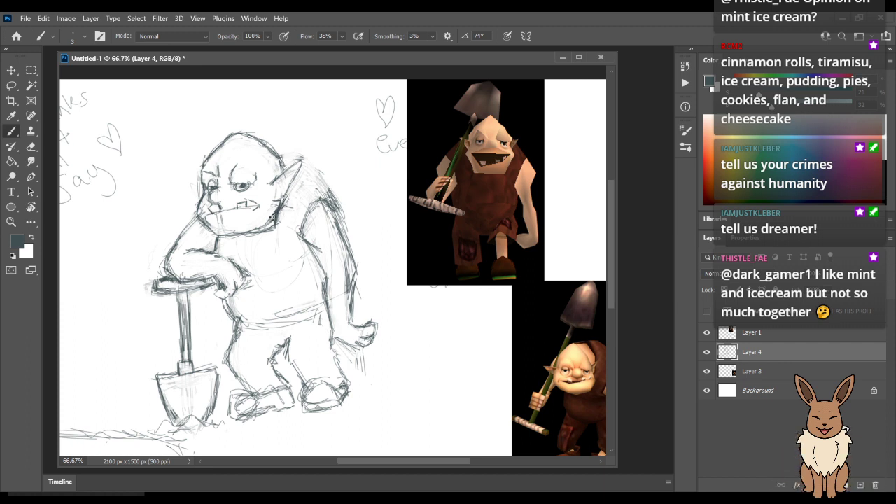
pyautogui.press('e')
pyautogui.press('b')
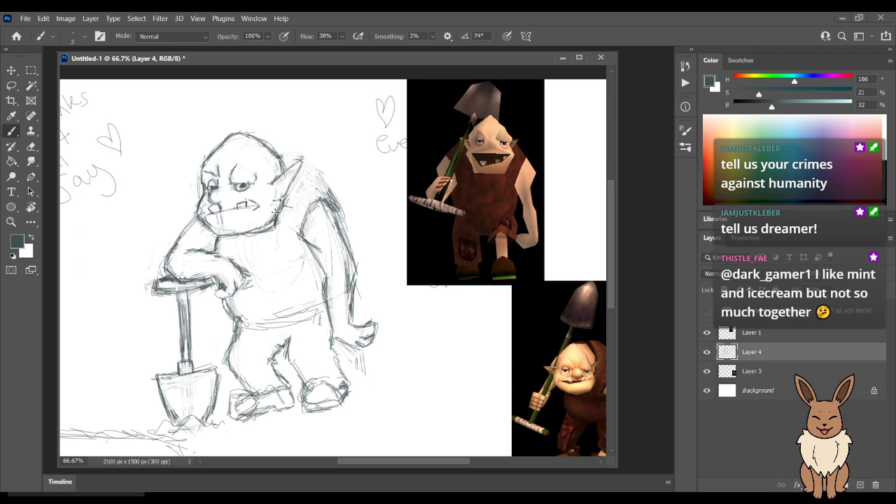
pyautogui.moveTo(276, 151)
pyautogui.mouseDown()
pyautogui.moveTo(305, 150)
pyautogui.moveTo(329, 199)
pyautogui.mouseUp()
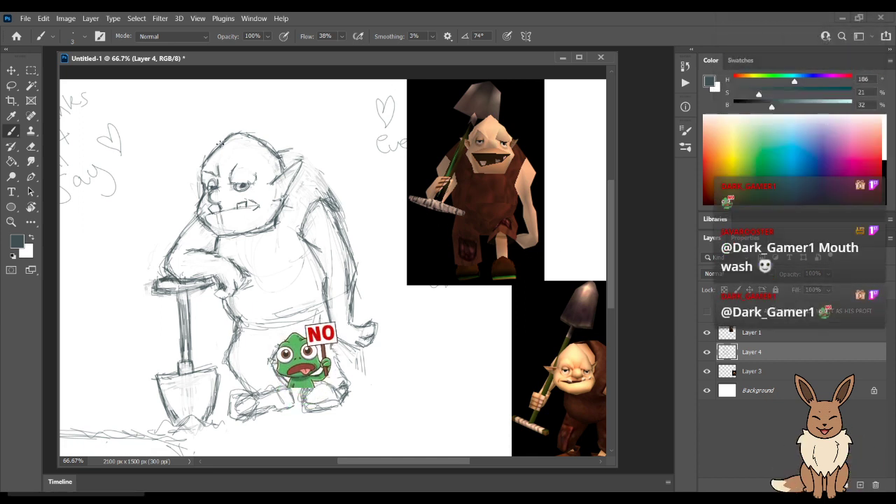
# Refine both eyes with small erasures and fresh strokes, giving them heavy, half-closed lids under the scowling brow.
pyautogui.press('e')
pyautogui.press('b')
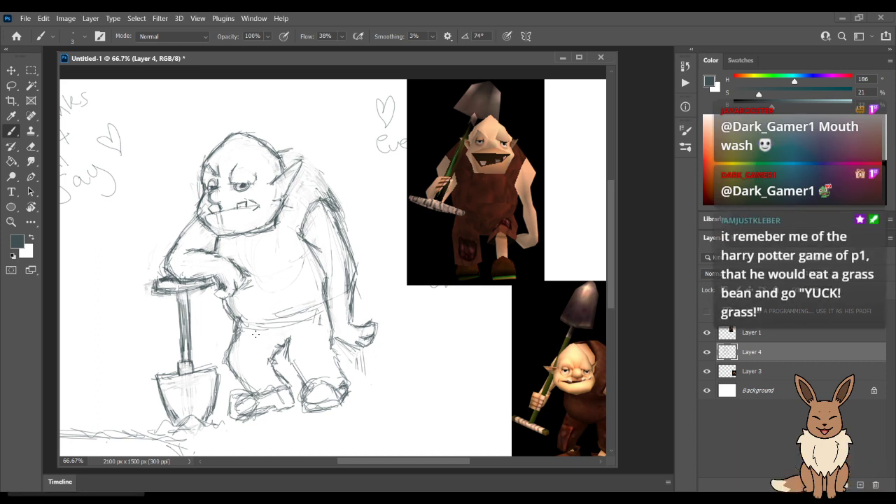
pyautogui.press('e')
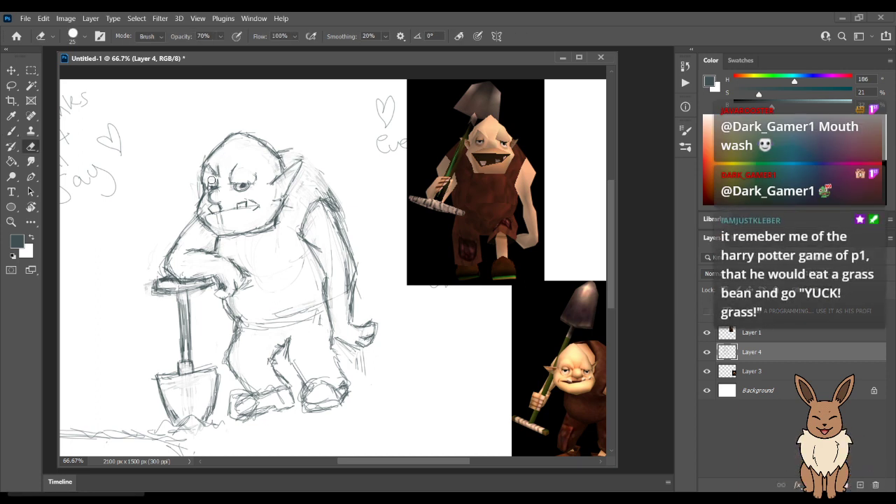
pyautogui.press('b')
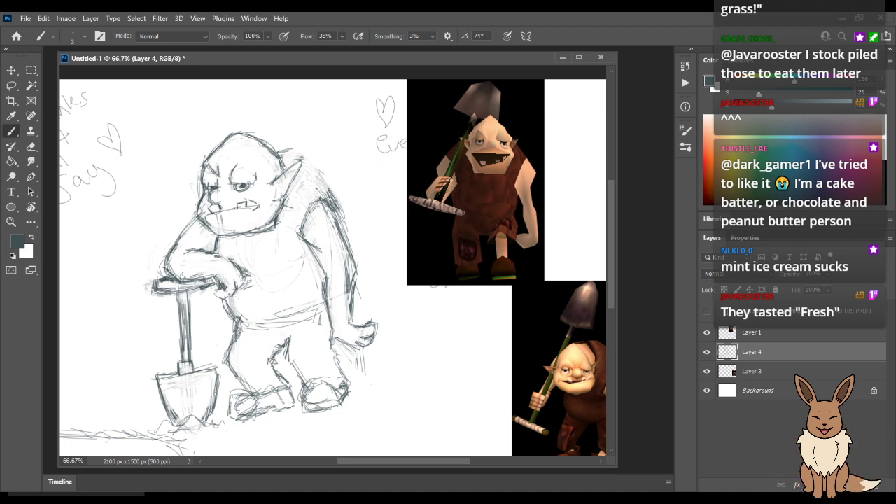
pyautogui.press('e')
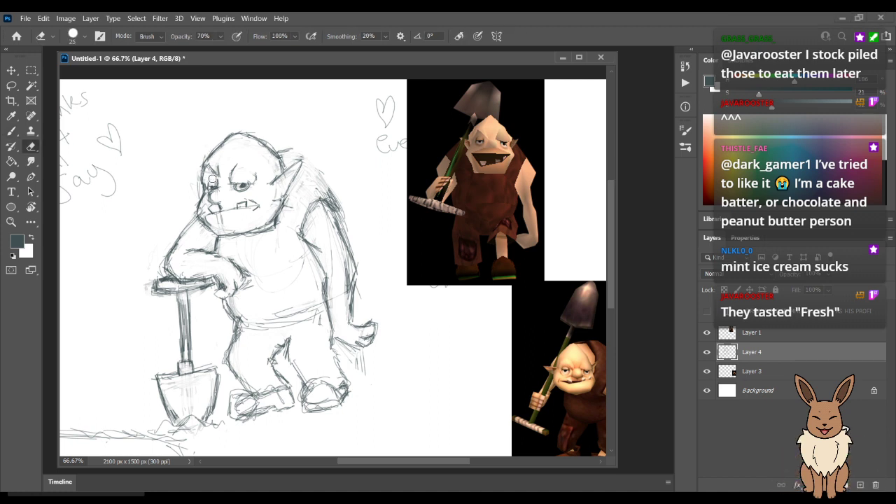
pyautogui.press('b')
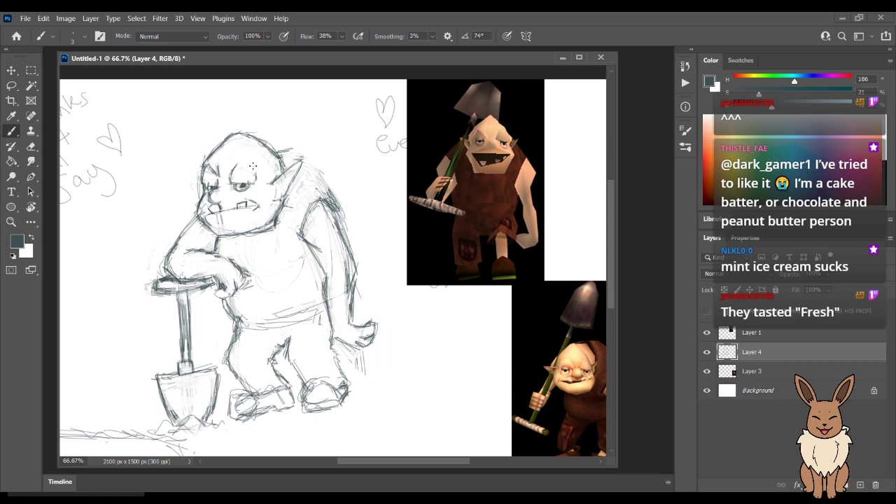
pyautogui.press('e')
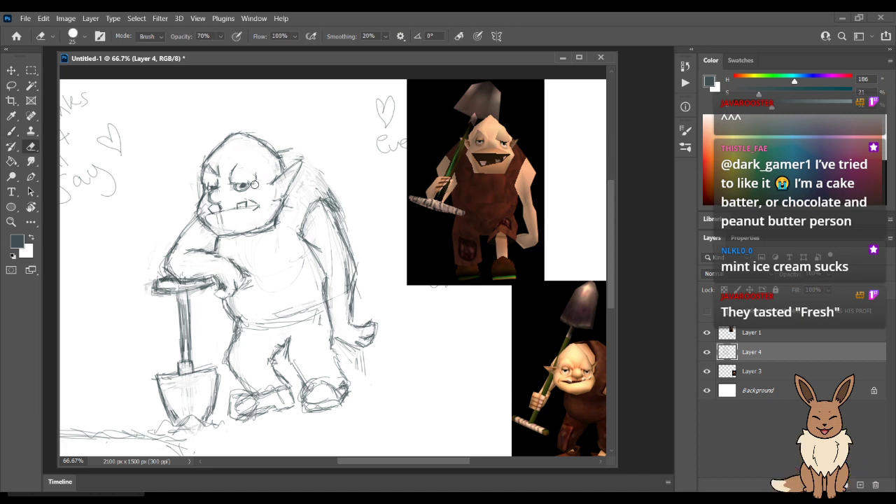
pyautogui.press('b')
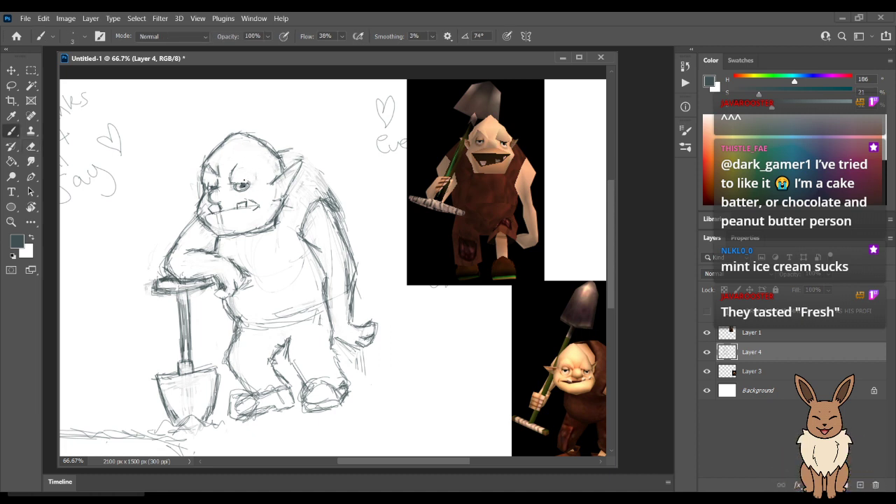
pyautogui.moveTo(246, 182); pyautogui.dragTo(255, 175)
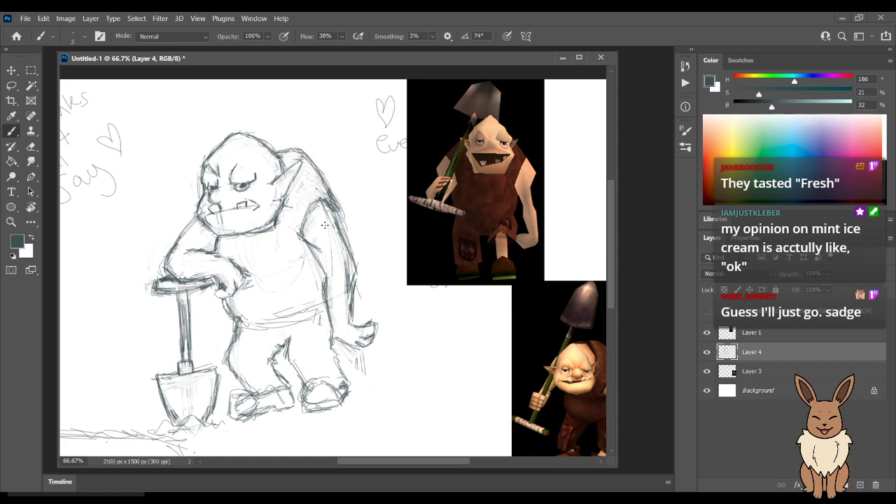
# Strengthen the outlines of the pointed ear, the hump and the hanging arm, cleaning up stray lines.
pyautogui.moveTo(280, 180)
pyautogui.mouseDown()
pyautogui.moveTo(281, 198)
pyautogui.moveTo(297, 167)
pyautogui.mouseUp()
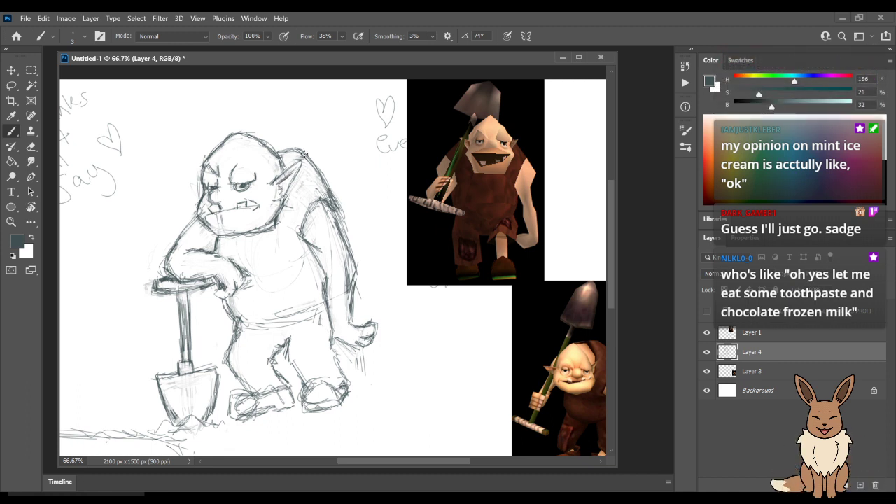
pyautogui.press('e')
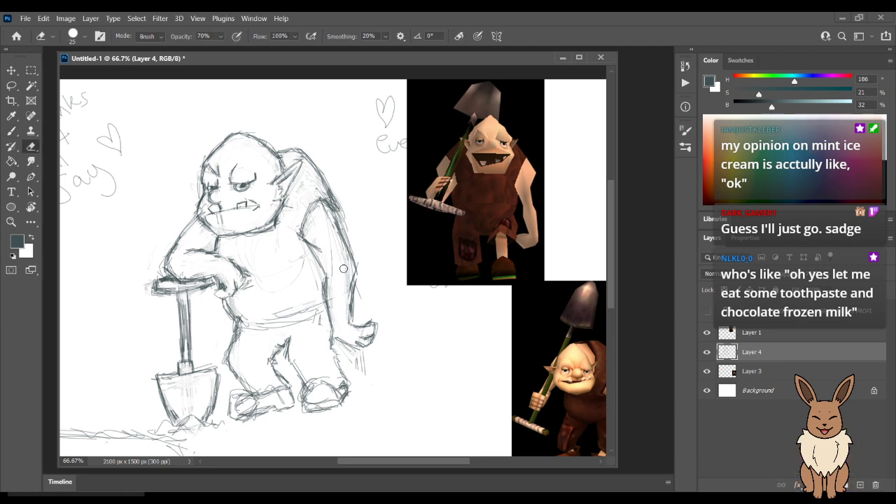
pyautogui.press('b')
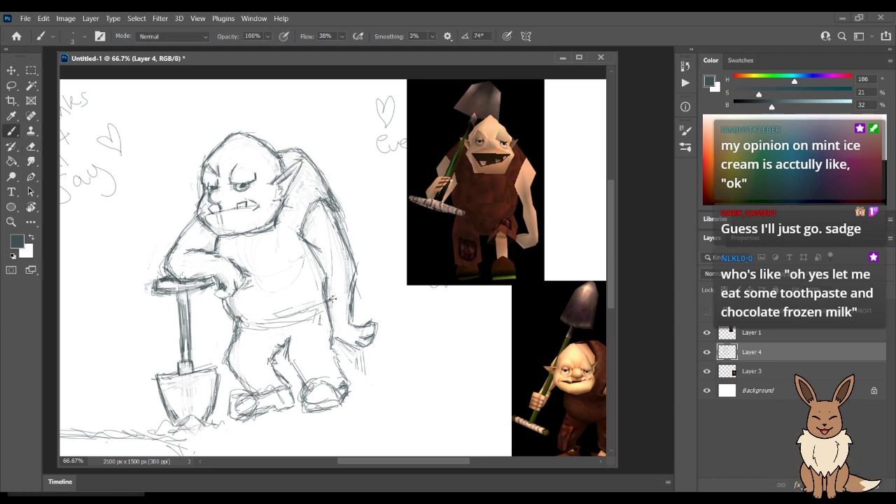
# Erase and redraw the front edge of the belly above the waistband, and fade the leg nearest the shovel.
pyautogui.press('e')
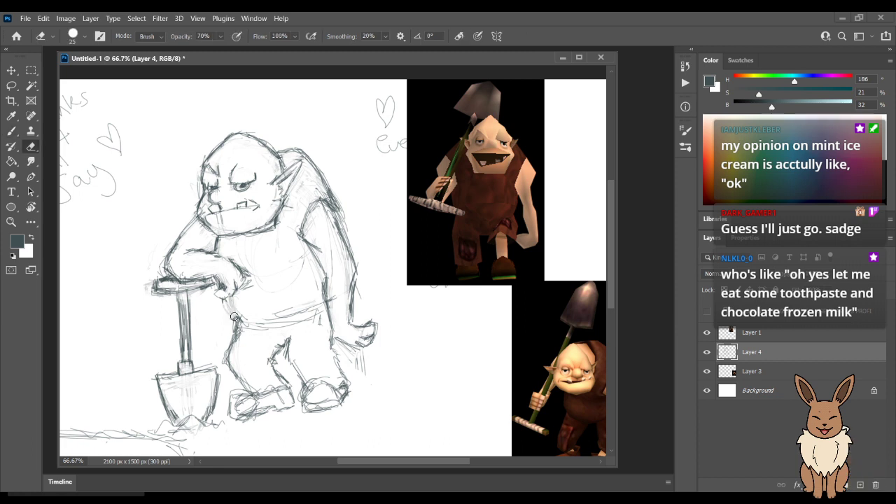
pyautogui.press('b')
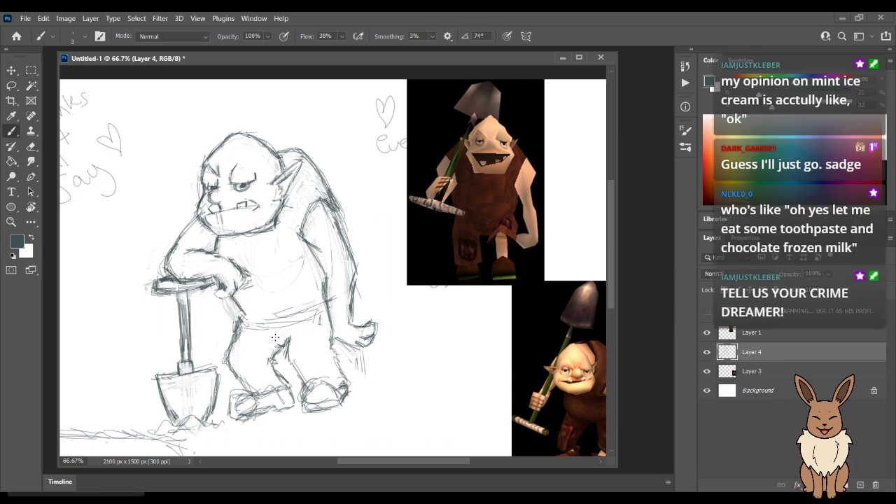
pyautogui.press('e')
pyautogui.moveTo(271, 361)
pyautogui.mouseDown()
pyautogui.moveTo(225, 364)
pyautogui.moveTo(238, 330)
pyautogui.moveTo(230, 354)
pyautogui.moveTo(244, 380)
pyautogui.mouseUp()
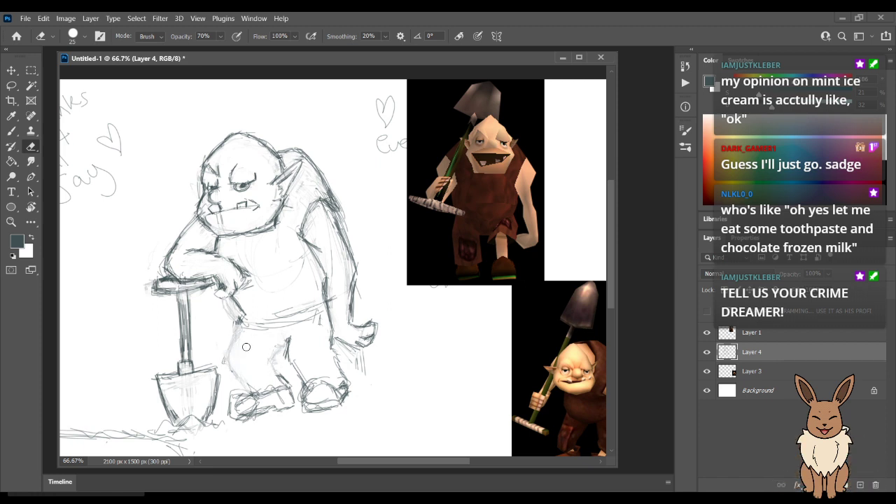
# Redraw the outer contour of the shovel-side leg and the inner contours of both legs with the Brush on Layer 4.
pyautogui.press('b')
pyautogui.moveTo(235, 354); pyautogui.dragTo(250, 386)
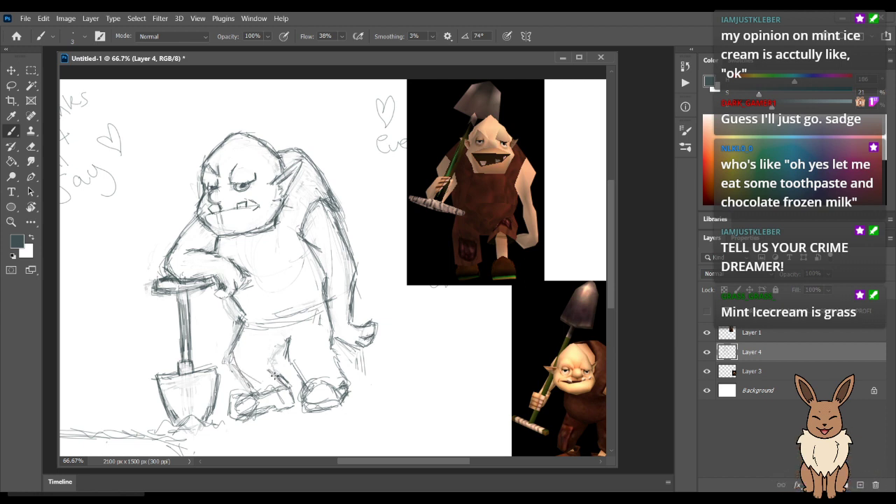
pyautogui.moveTo(277, 343)
pyautogui.mouseDown()
pyautogui.moveTo(266, 357)
pyautogui.moveTo(284, 335)
pyautogui.moveTo(327, 343)
pyautogui.mouseUp()
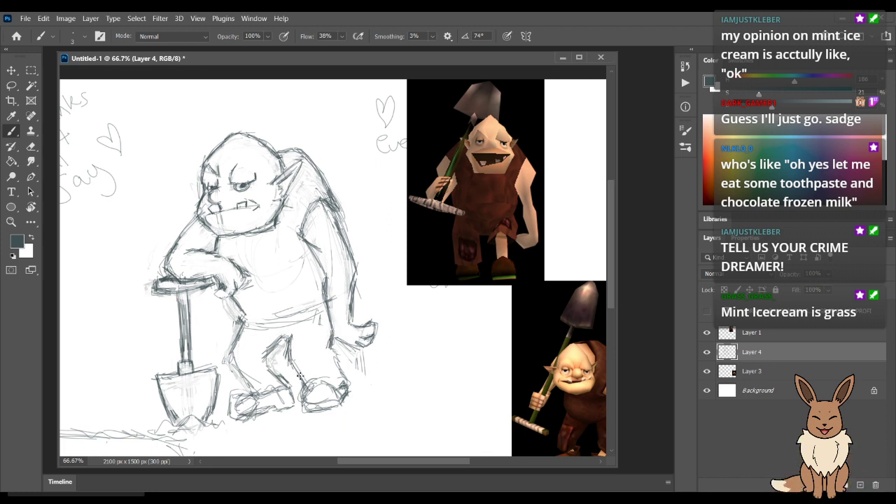
# Clean up and restroke the shoulder and upper-arm outline of the character's hanging arm.
pyautogui.press('e')
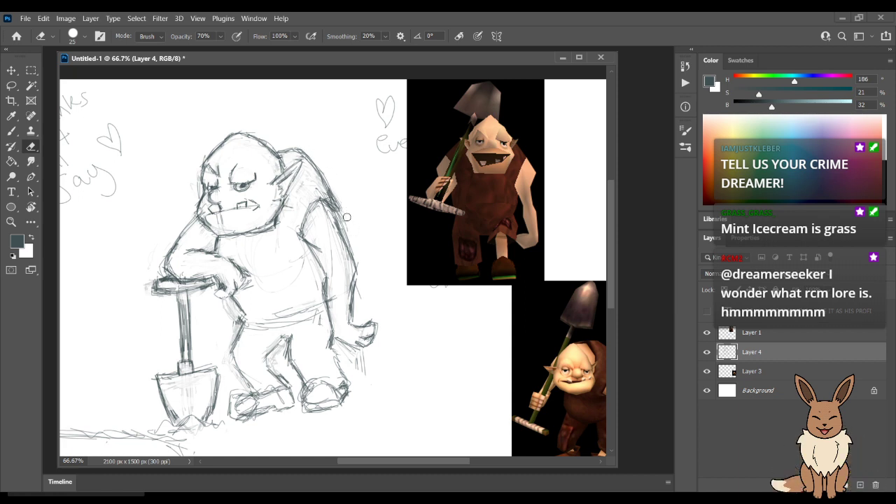
pyautogui.press('b')
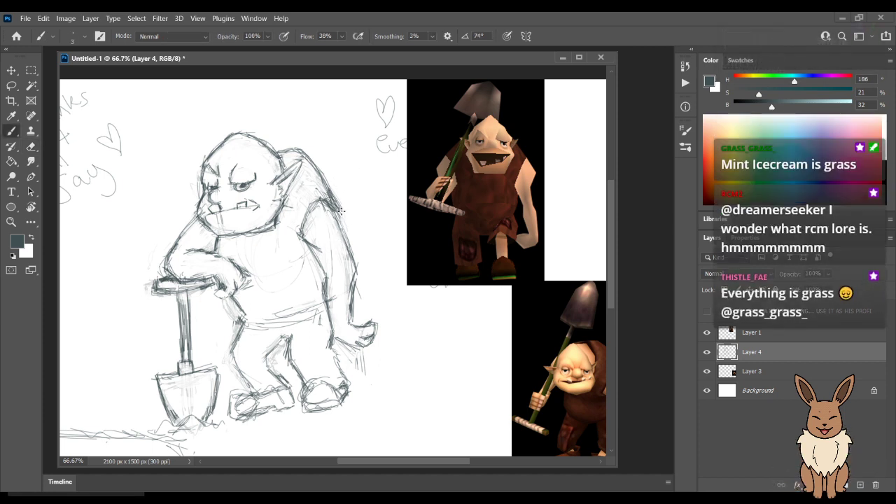
pyautogui.moveTo(337, 218)
pyautogui.mouseDown()
pyautogui.moveTo(338, 228)
pyautogui.moveTo(300, 229)
pyautogui.mouseUp()
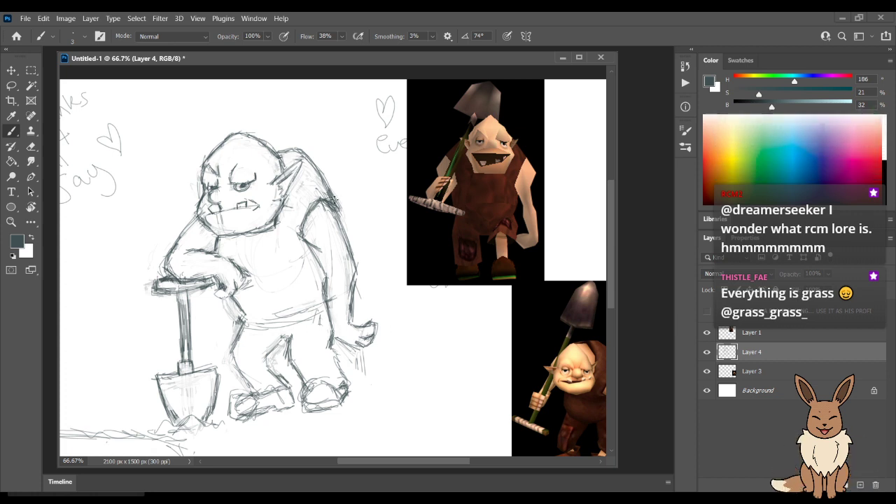
# Erase stray lines on the shovel-side leg and redraw its outer and inner contours from the waist to the shoe.
pyautogui.press('e')
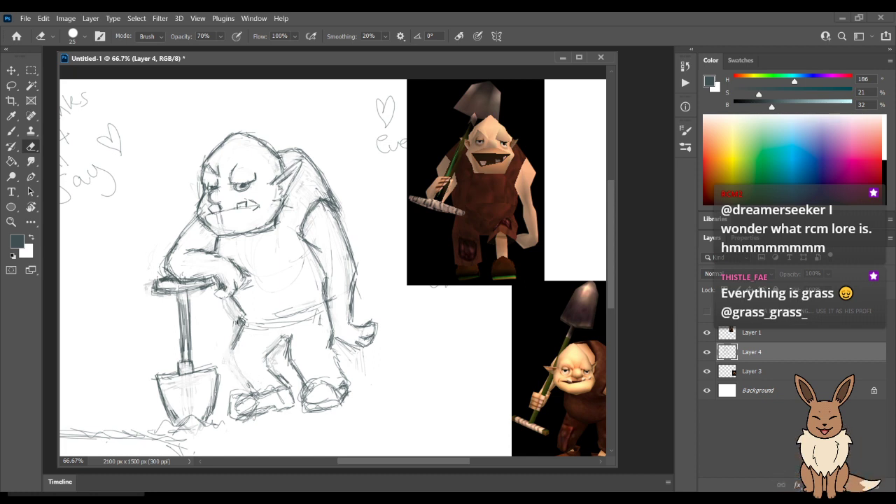
pyautogui.press('b')
pyautogui.moveTo(233, 353); pyautogui.dragTo(242, 372)
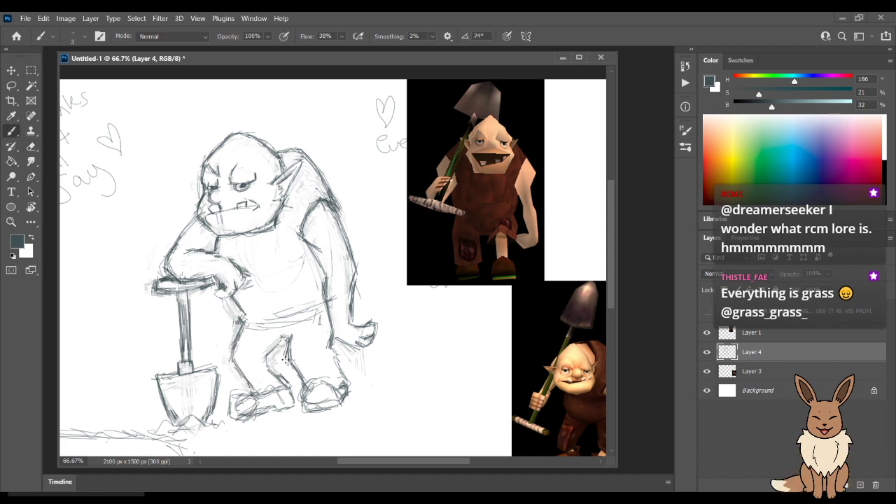
pyautogui.press('e')
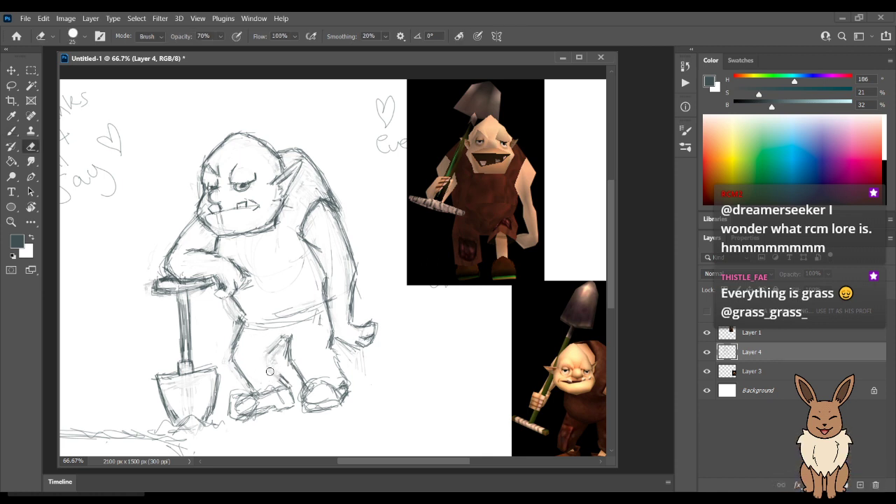
pyautogui.press('b')
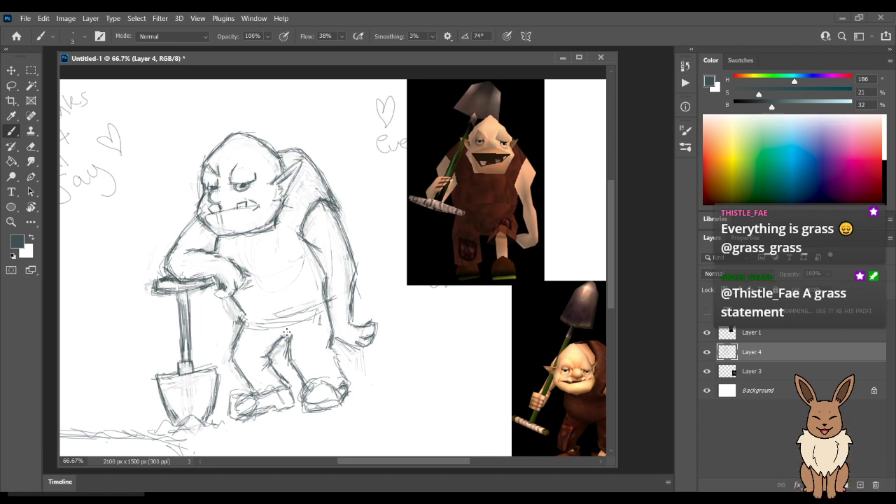
# Erase the contours of the leg farther from the shovel and redraw them from the crotch and hip down to the shoe.
pyautogui.press('e')
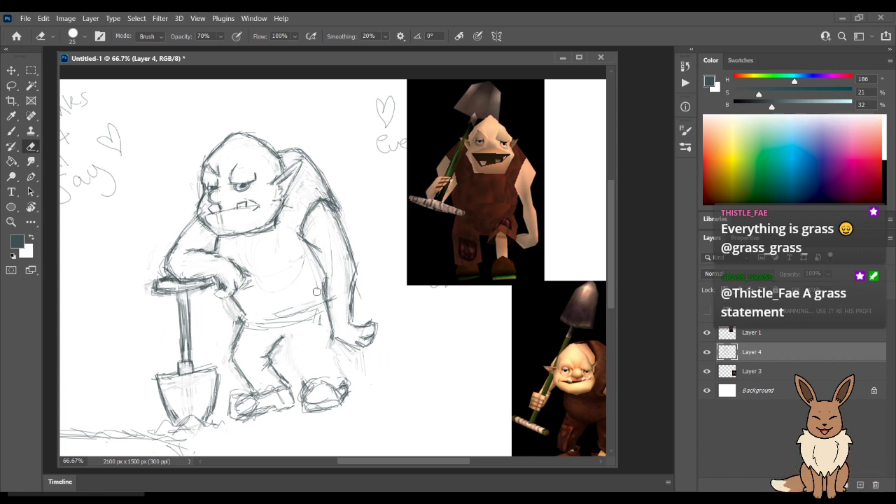
pyautogui.press('b')
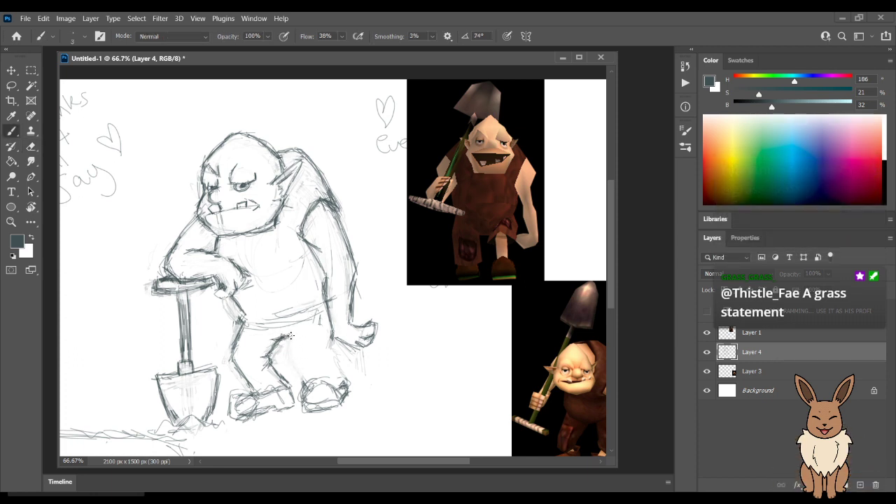
pyautogui.moveTo(297, 346)
pyautogui.mouseDown()
pyautogui.moveTo(307, 379)
pyautogui.moveTo(308, 364)
pyautogui.moveTo(302, 375)
pyautogui.moveTo(341, 378)
pyautogui.mouseUp()
pyautogui.moveTo(323, 348); pyautogui.dragTo(329, 323)
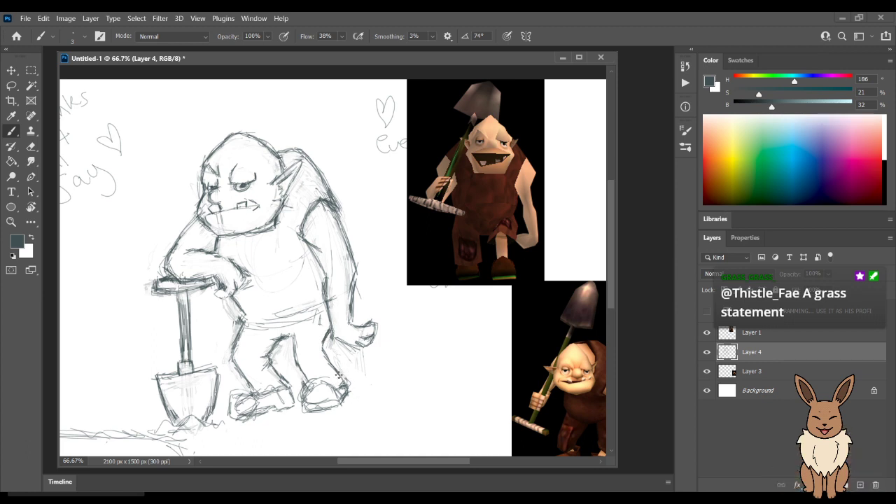
pyautogui.moveTo(340, 383)
pyautogui.mouseDown()
pyautogui.moveTo(304, 391)
pyautogui.moveTo(327, 412)
pyautogui.mouseUp()
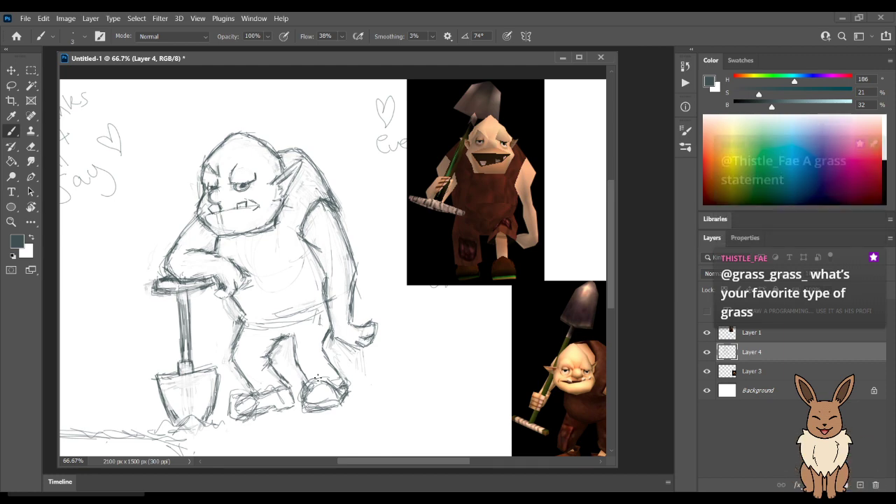
pyautogui.press('w')
pyautogui.click(327, 272)
pyautogui.hotkey('ctrl', 'd')
pyautogui.press('b')
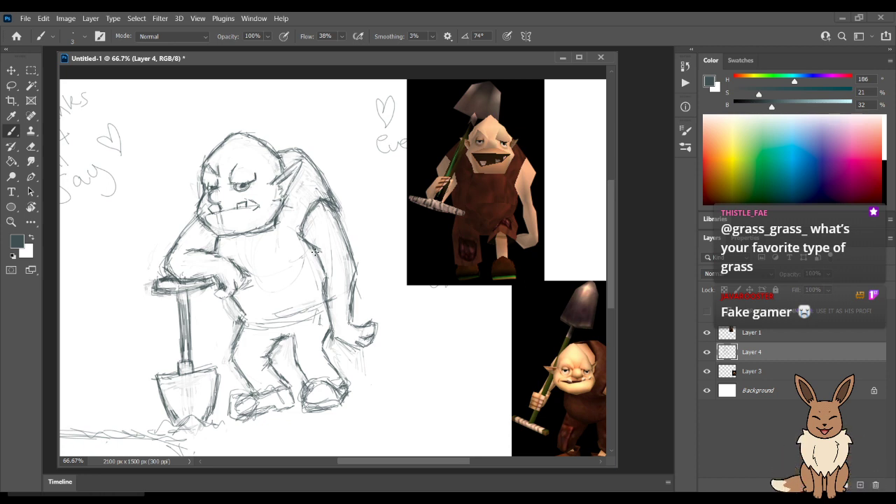
# Rework the hanging arm's outer outline around the elbow and erase excess lines near the shoulder.
pyautogui.press('e')
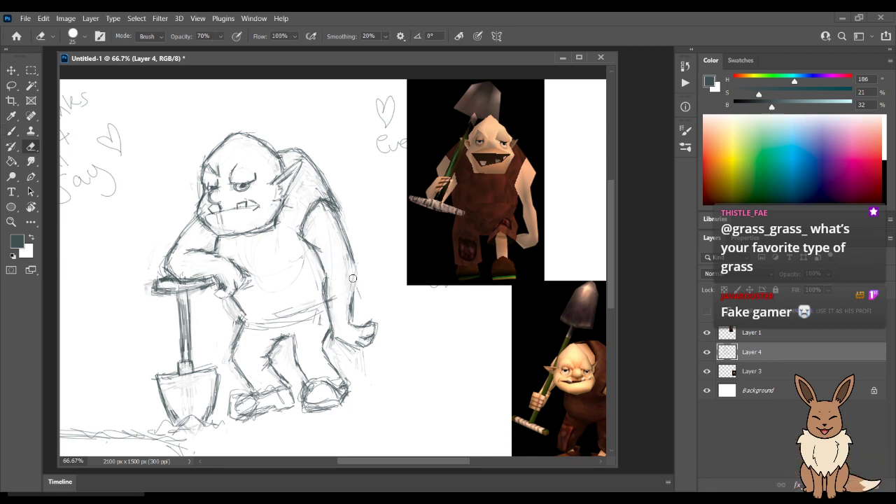
pyautogui.press('b')
pyautogui.moveTo(352, 271); pyautogui.dragTo(354, 294)
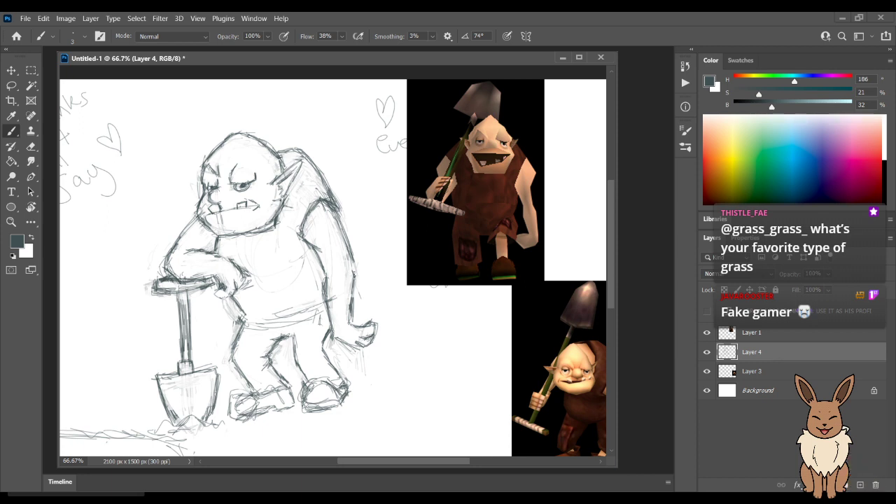
pyautogui.press('e')
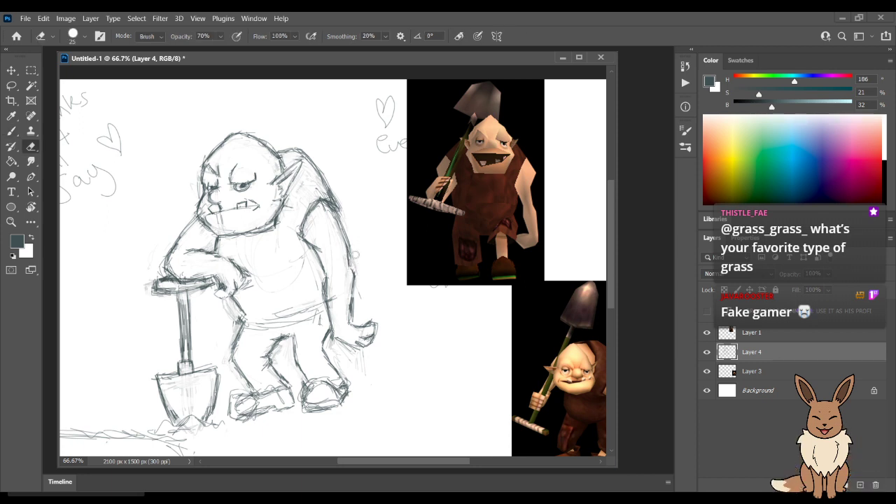
pyautogui.moveTo(324, 209); pyautogui.dragTo(327, 208)
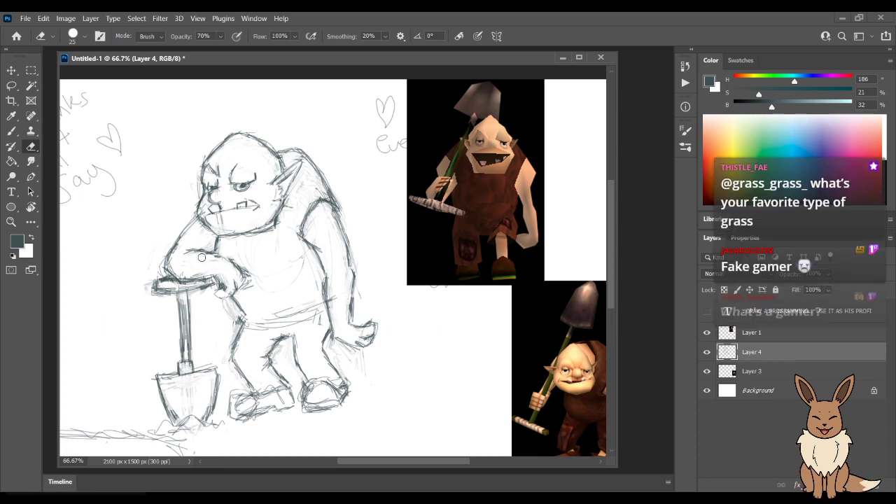
# Erase the rough jaw line beneath the pointed ear and redraw it from the jaw up to the ear.
pyautogui.press('b')
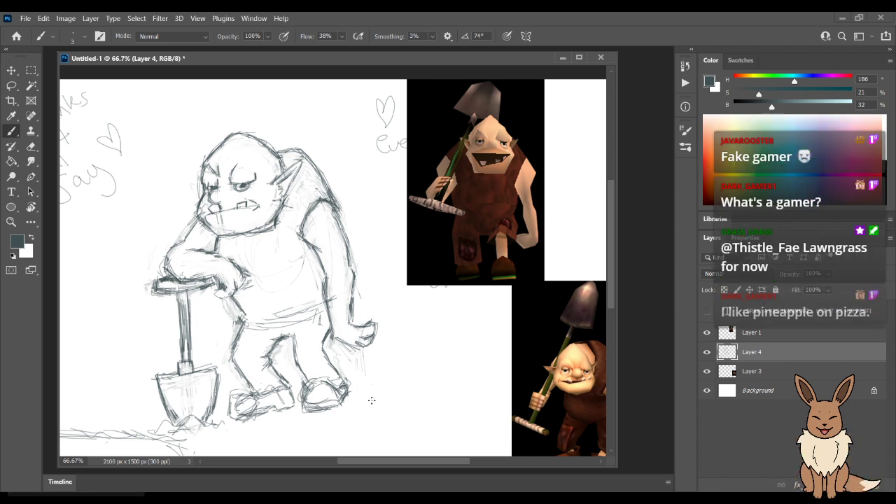
pyautogui.press('e')
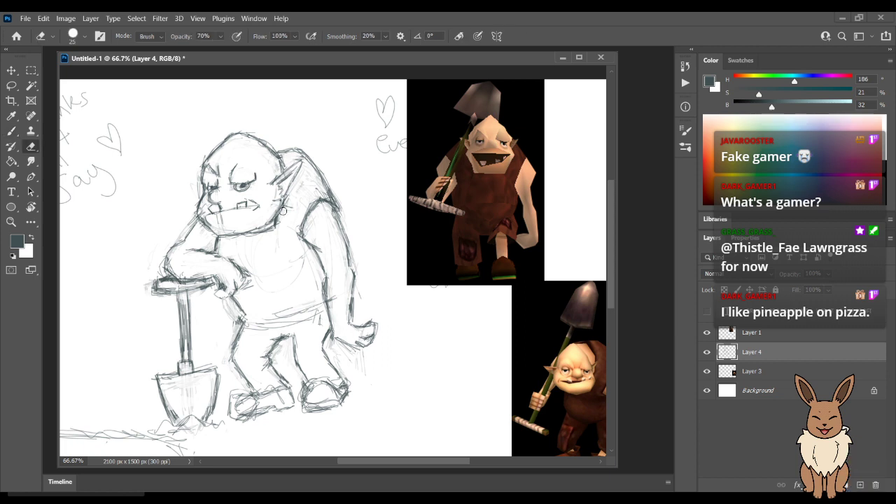
pyautogui.press('b')
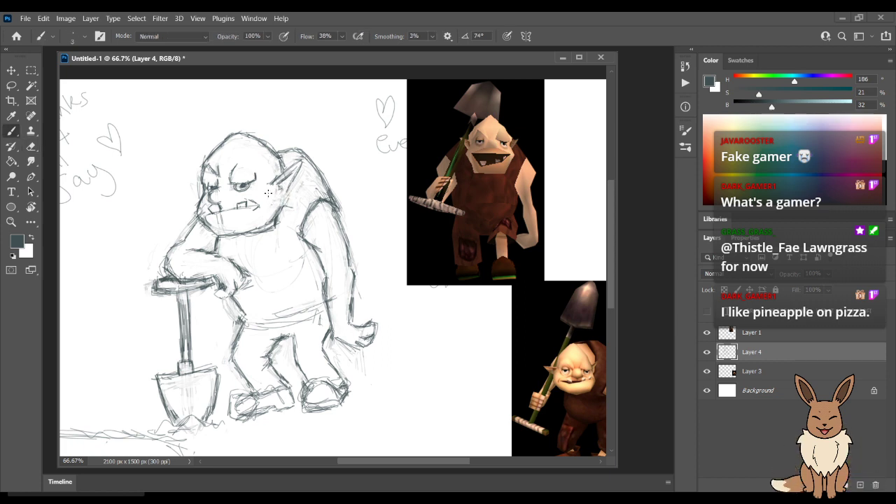
pyautogui.moveTo(276, 210)
pyautogui.mouseDown()
pyautogui.moveTo(274, 196)
pyautogui.moveTo(289, 183)
pyautogui.mouseUp()
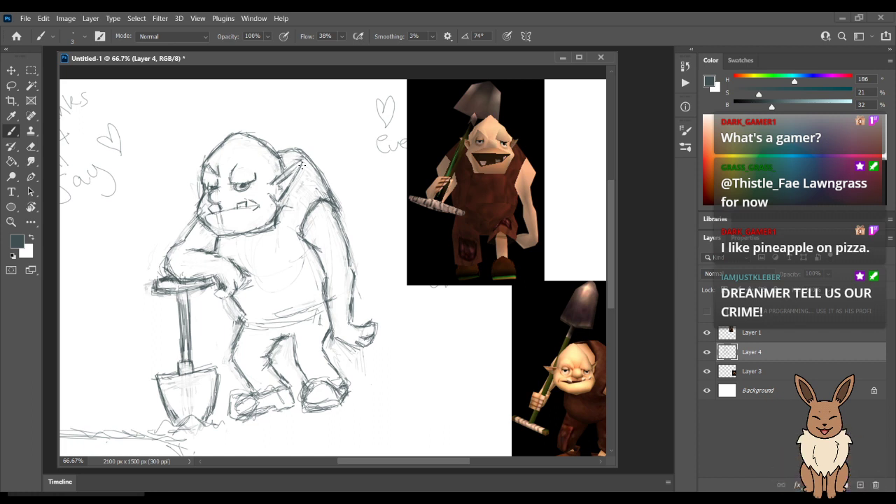
# Refine the chin, cheek and lower ear contours by alternately erasing loose lines and restroking them.
pyautogui.press('e')
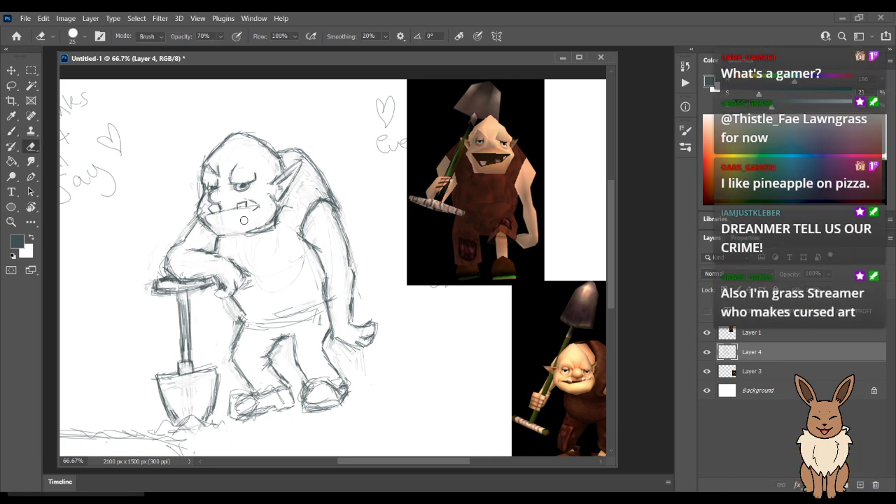
pyautogui.press('b')
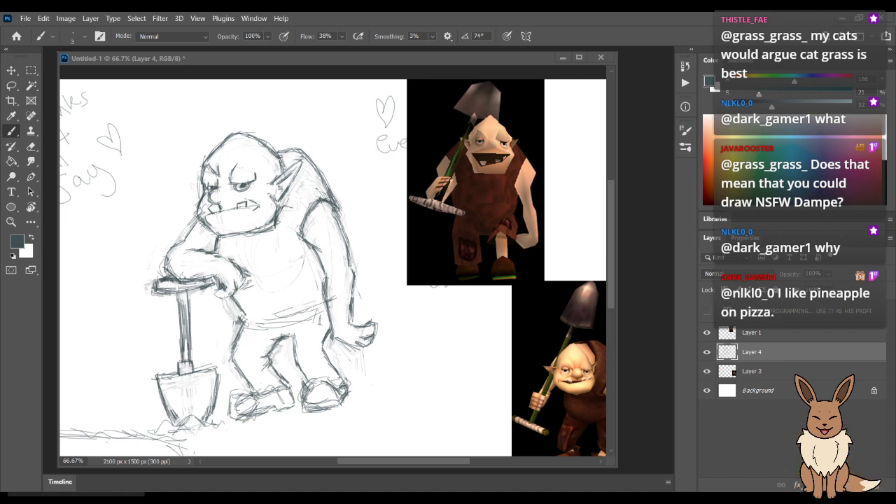
pyautogui.press('e')
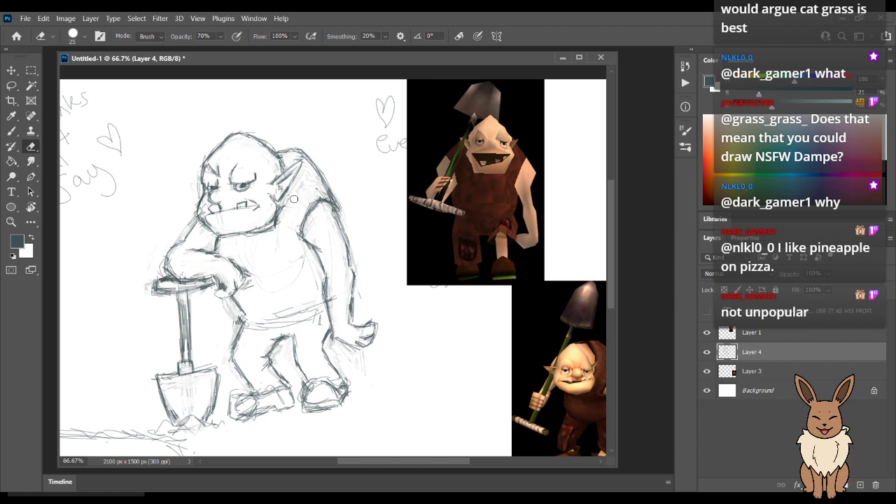
pyautogui.press('b')
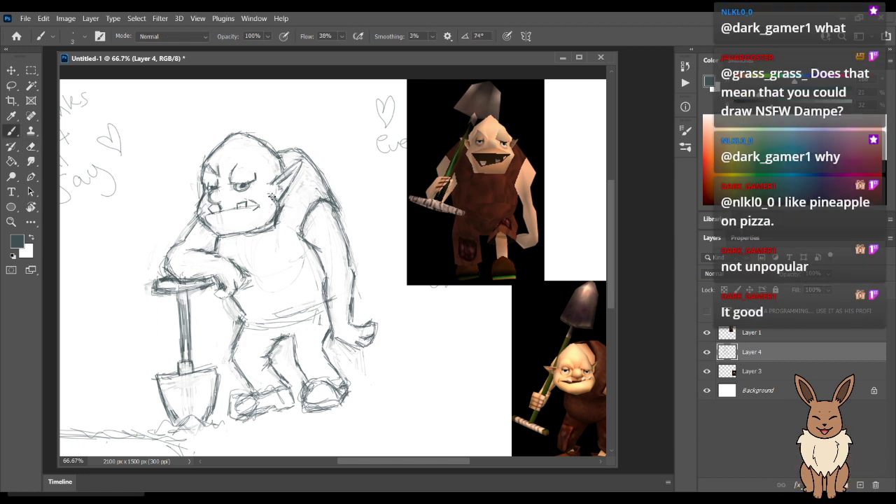
pyautogui.press('e')
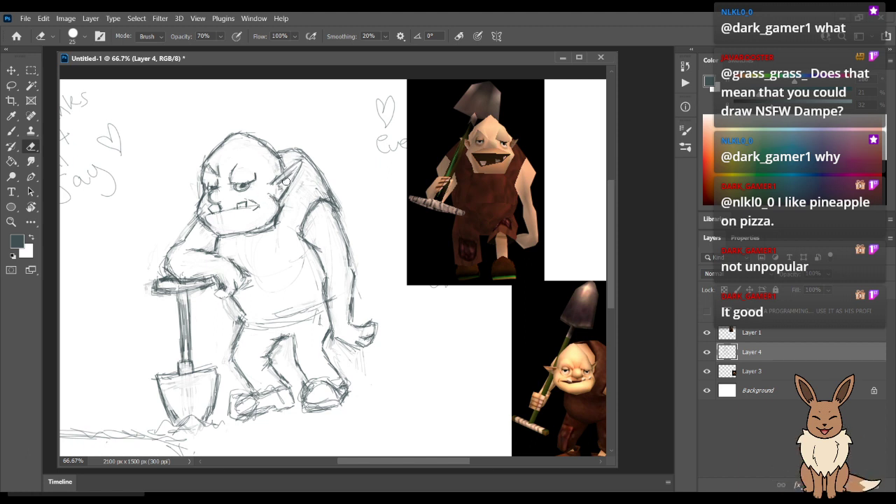
pyautogui.press('b')
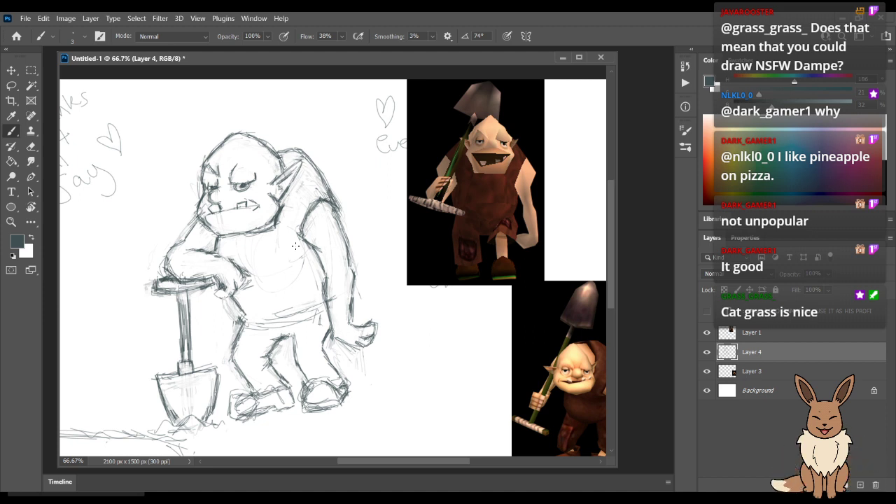
# Clean up the lines where the leaning arm meets the chin and refine the jaw beside the mouth.
pyautogui.press('e')
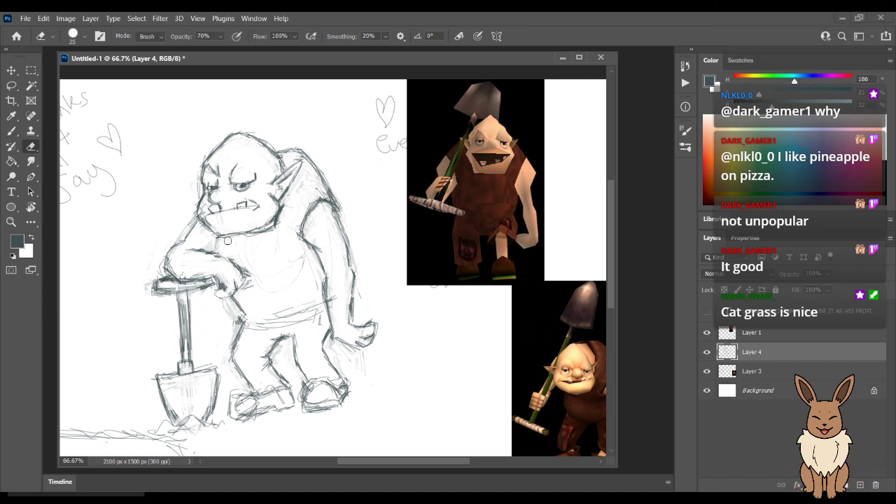
pyautogui.press('b')
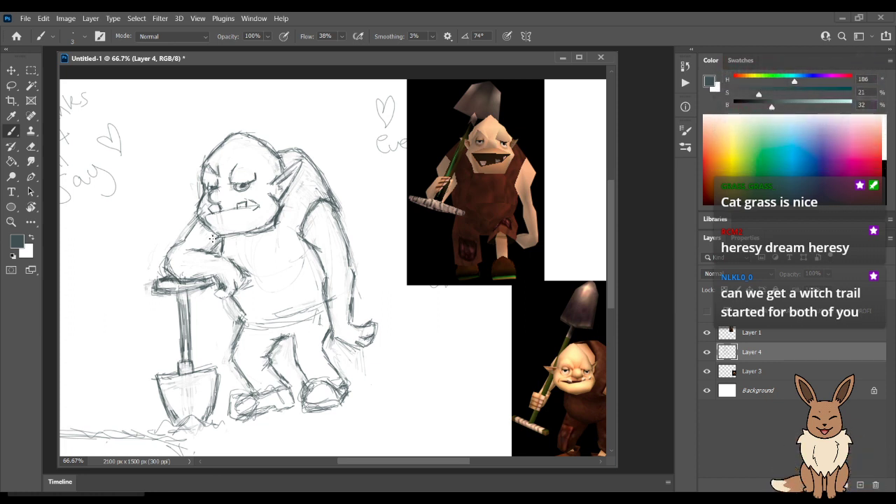
pyautogui.press('e')
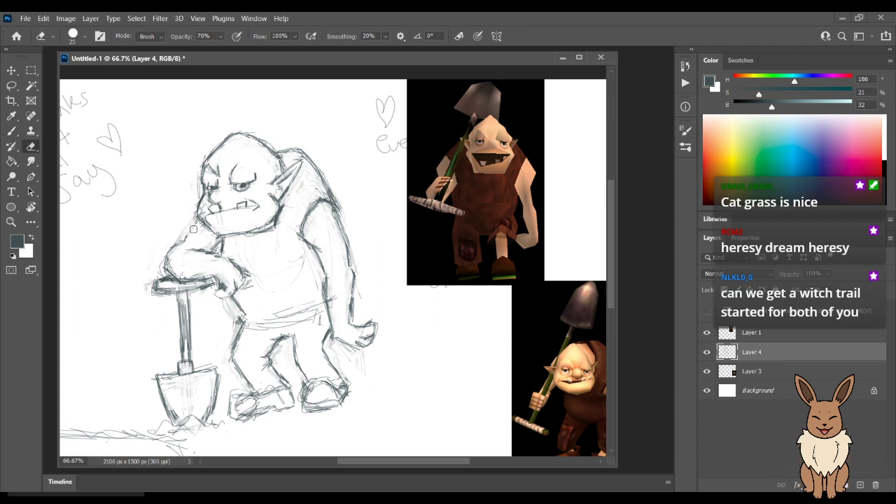
pyautogui.press('b')
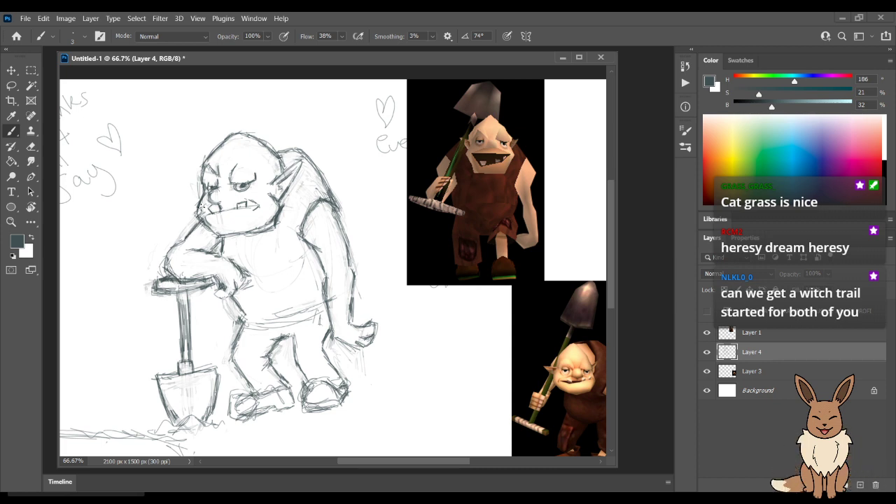
pyautogui.press('e')
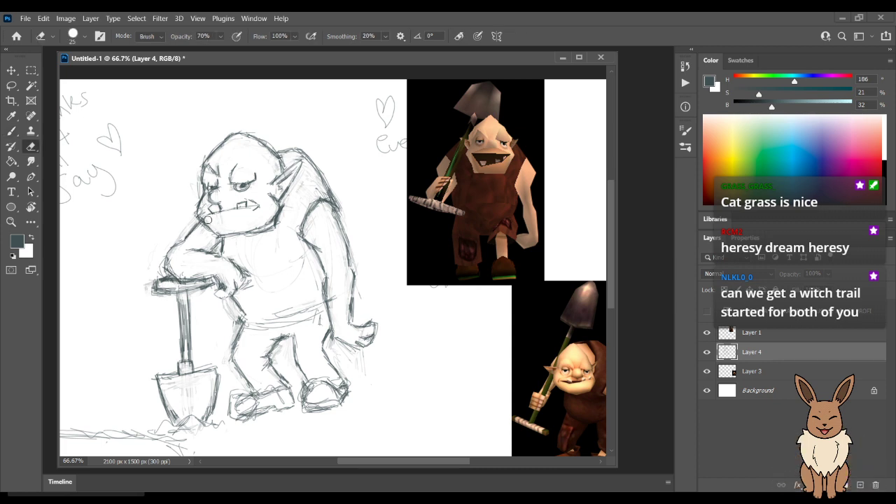
# Clean up the hunched back outline by erasing loose lines and restroking its curve from the ear down to the arm.
pyautogui.press('b')
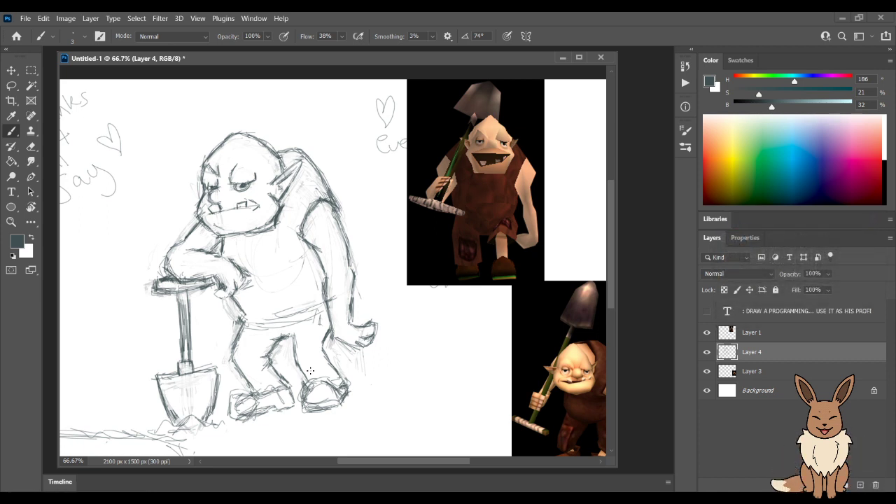
pyautogui.press('e')
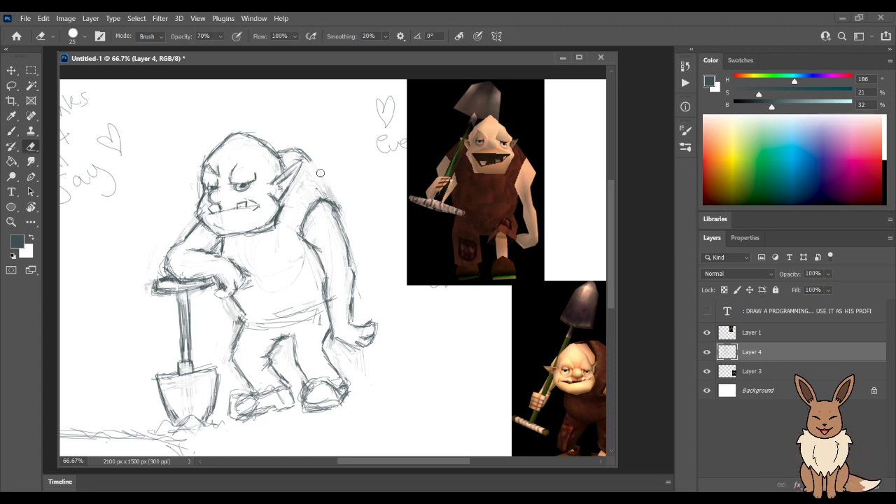
pyautogui.press('b')
pyautogui.moveTo(309, 153); pyautogui.dragTo(342, 202)
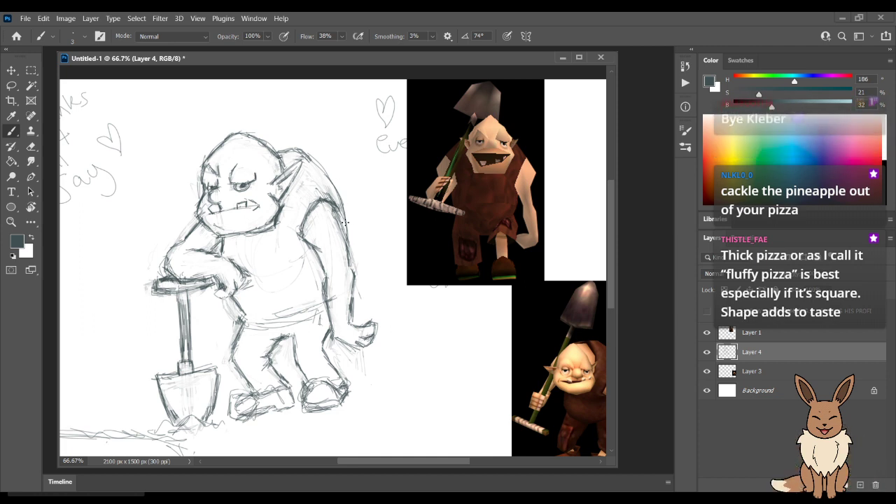
pyautogui.press('e')
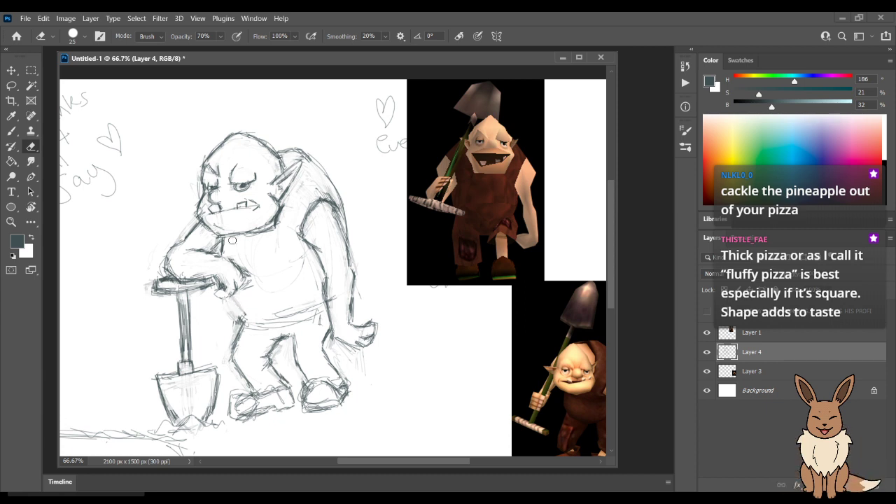
pyautogui.press('b')
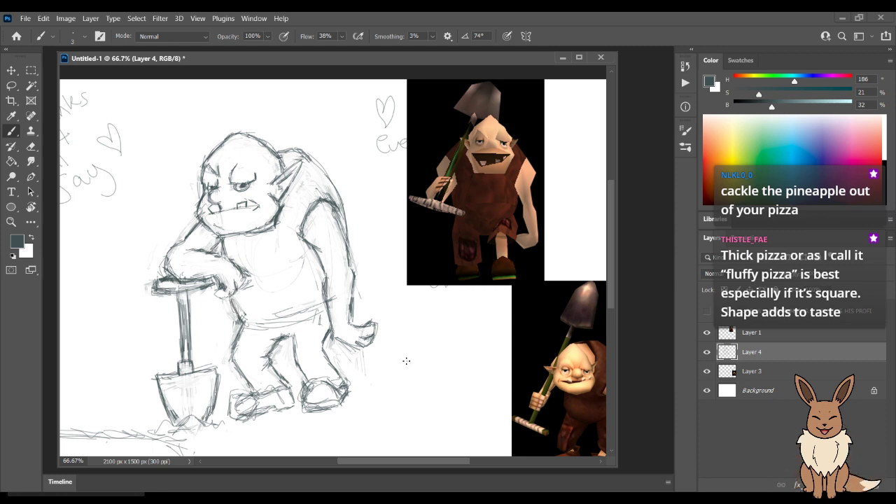
pyautogui.press('e')
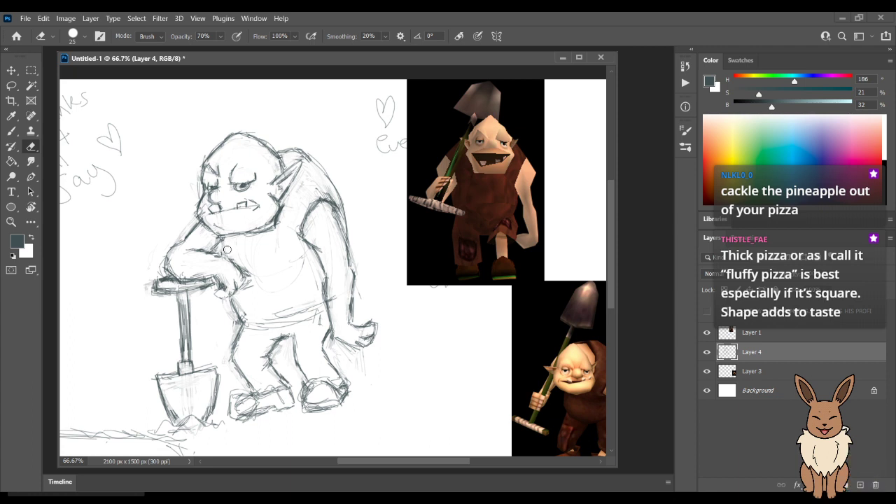
pyautogui.press('b')
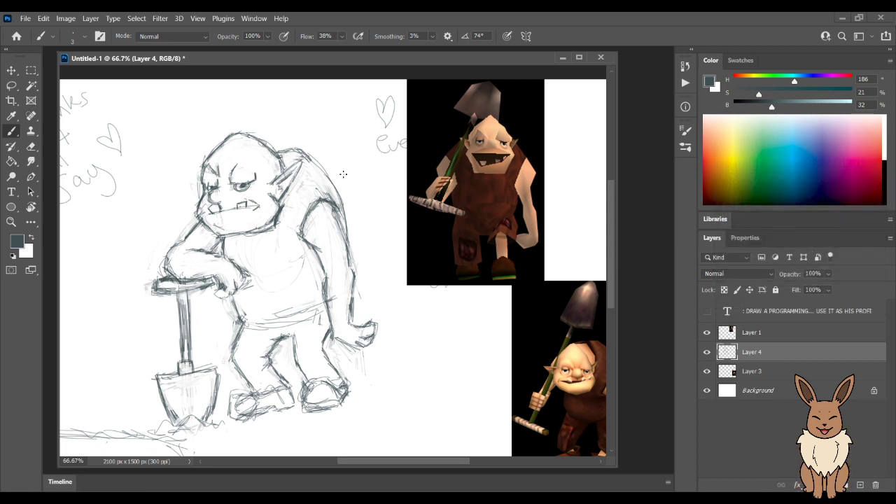
# Erase the rough construction lines in the gravedigger's shoes and redraw the outline of the shoe nearest the shovel.
pyautogui.moveTo(154, 178); pyautogui.dragTo(182, 275)
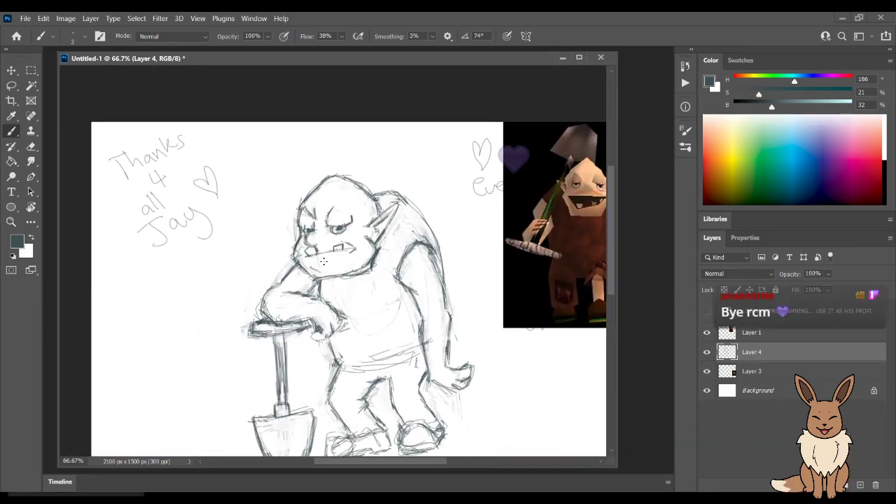
pyautogui.moveTo(322, 261); pyautogui.dragTo(258, 201)
pyautogui.scroll(-2, 377, 194)
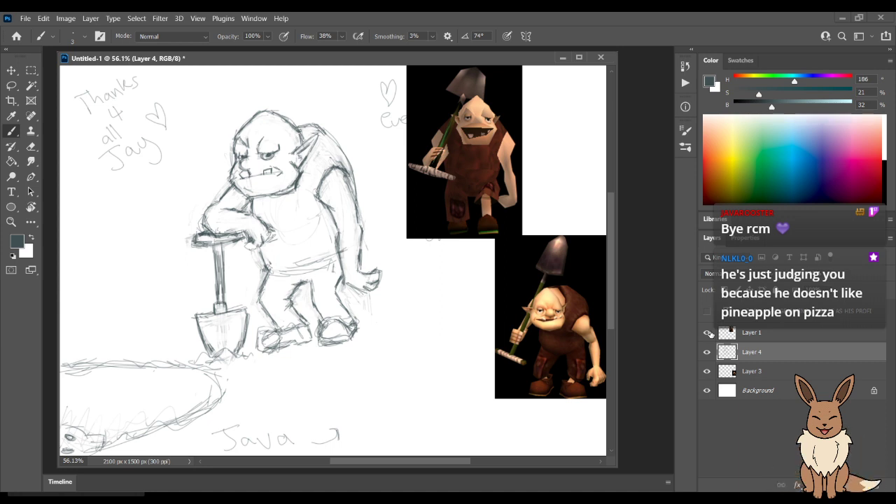
pyautogui.press('e')
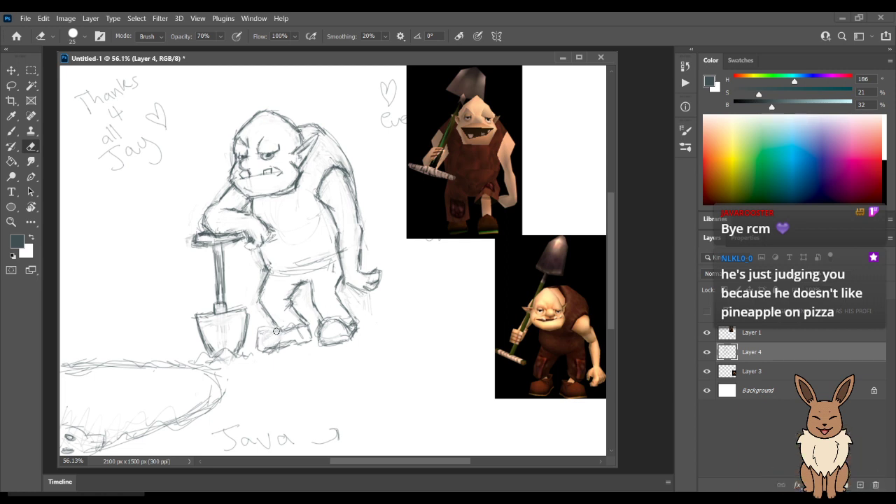
pyautogui.press('b')
pyautogui.moveTo(280, 328)
pyautogui.mouseDown()
pyautogui.moveTo(259, 336)
pyautogui.moveTo(263, 326)
pyautogui.moveTo(260, 352)
pyautogui.mouseUp()
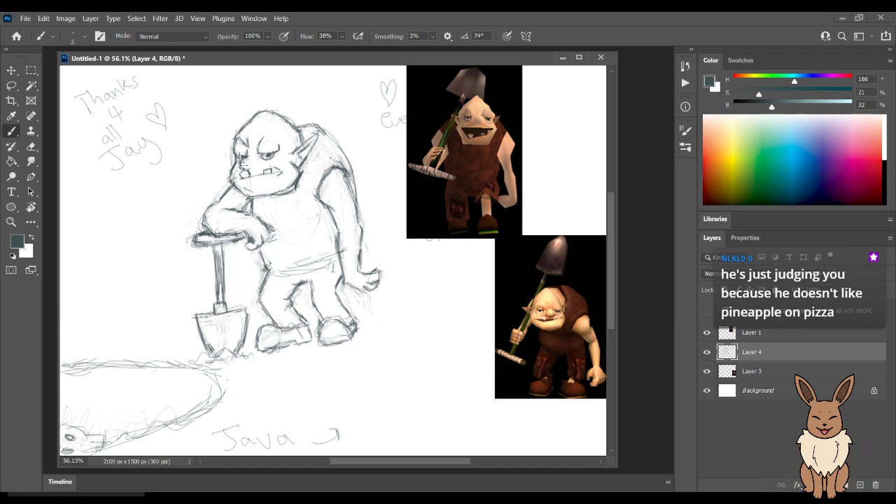
# Hide the two reference image layers, Layer 1 and Layer 3.
pyautogui.scroll(-4, 429, 172)
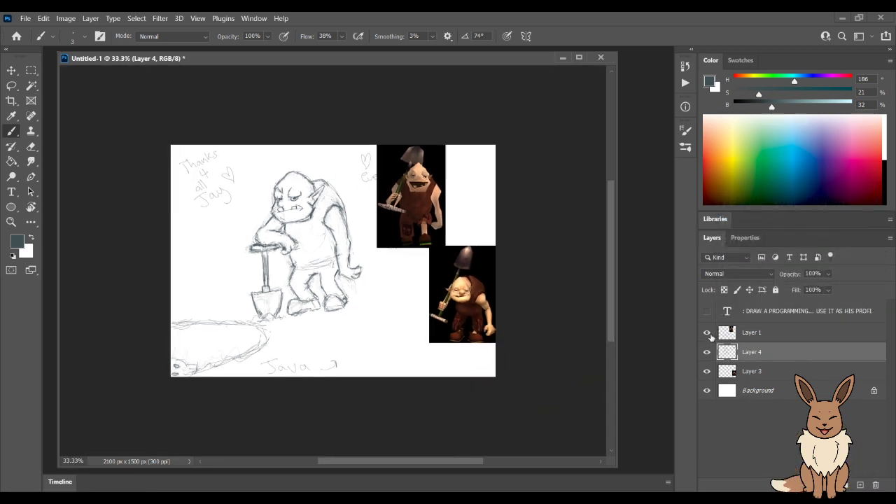
pyautogui.click(707, 333)
pyautogui.click(707, 372)
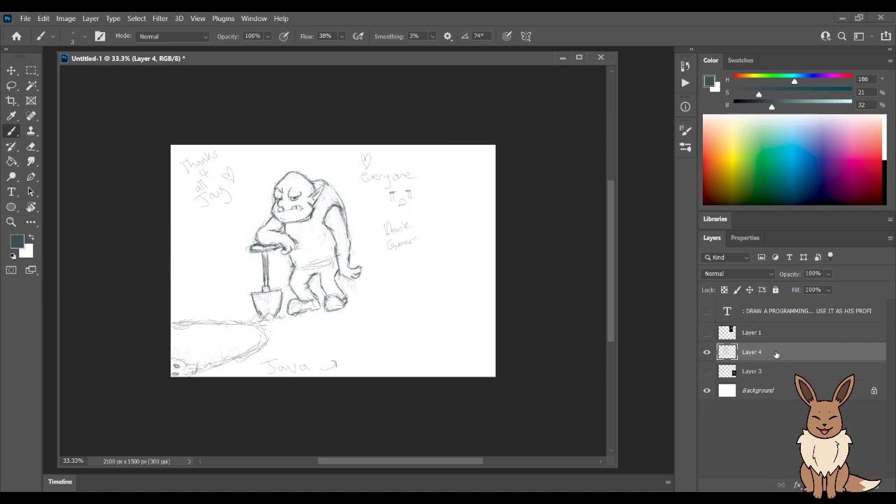
# Duplicate Layer 4, hide the original, and move the copied sketch over to the canvas's left edge.
pyautogui.hotkey('ctrl', 'j')
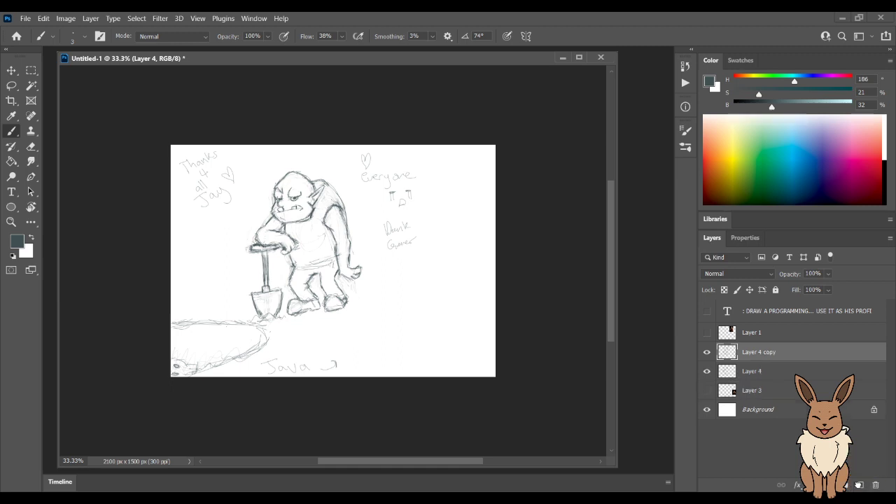
pyautogui.click(707, 371)
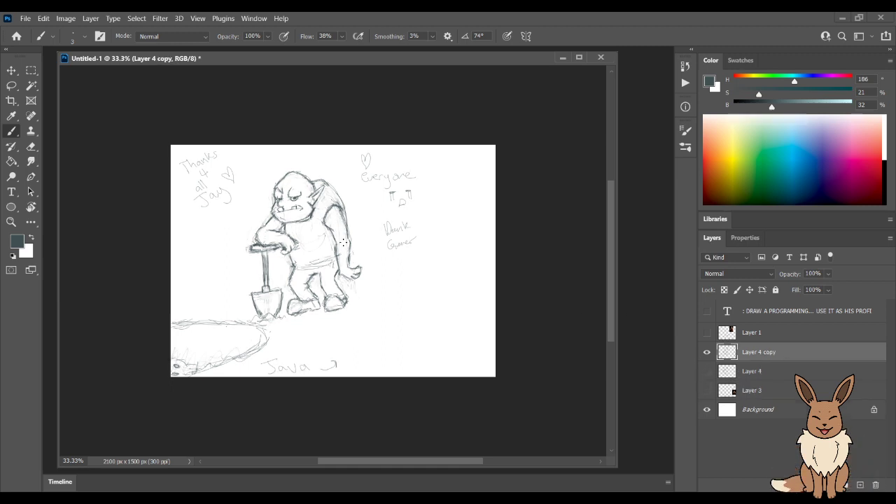
pyautogui.press('v')
pyautogui.moveTo(348, 243); pyautogui.dragTo(282, 244)
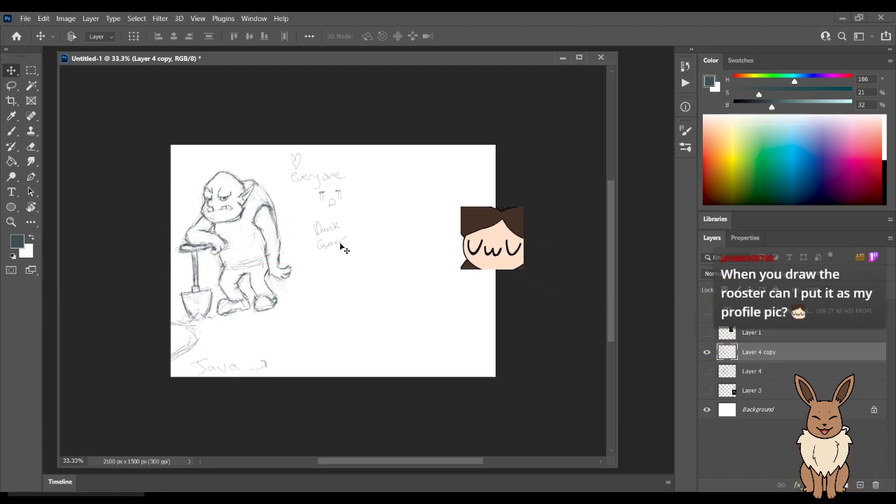
# Erase the handwritten notes and heart beside the gravedigger on the copied layer, using a 90 px eraser at 100% opacity.
pyautogui.press('e')
pyautogui.press(']')
pyautogui.press(']')
pyautogui.press(']')
pyautogui.press(']')
pyautogui.press(']')
pyautogui.press(']')
pyautogui.press(']')
pyautogui.press(']')
pyautogui.press(']')
pyautogui.click(296, 158)
pyautogui.moveTo(307, 211)
pyautogui.mouseDown()
pyautogui.moveTo(341, 212)
pyautogui.moveTo(339, 194)
pyautogui.moveTo(318, 178)
pyautogui.moveTo(294, 195)
pyautogui.moveTo(316, 159)
pyautogui.moveTo(337, 231)
pyautogui.moveTo(350, 157)
pyautogui.mouseUp()
pyautogui.press('0')
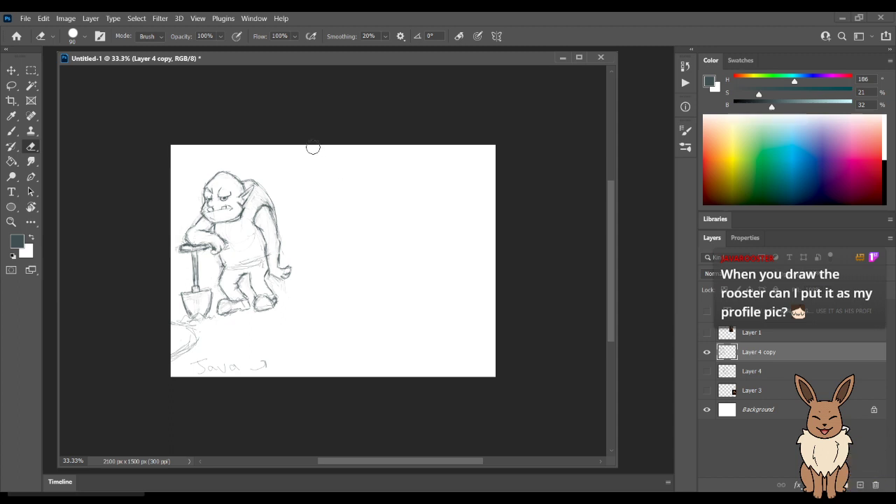
# Add a new layer above the sketch copy and sketch a rectangular monitor with a curved stand and base in the empty area.
pyautogui.click(860, 484)
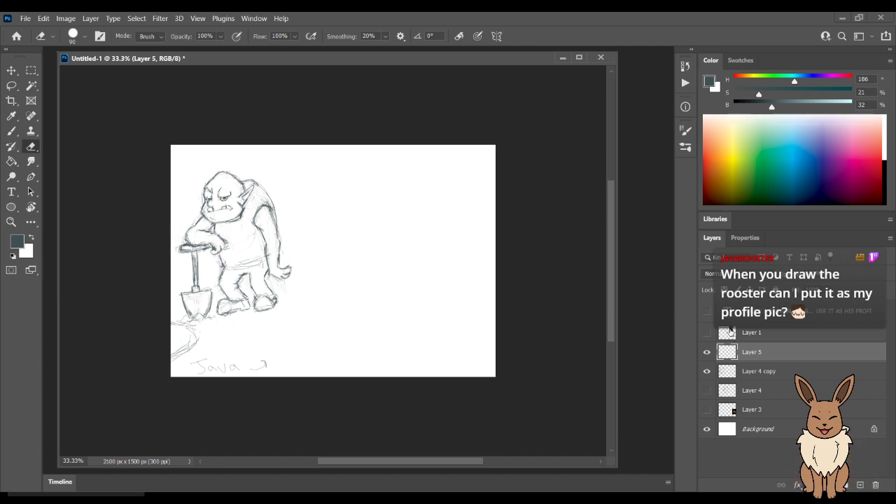
pyautogui.hotkey('ctrl', '+')
pyautogui.press('b')
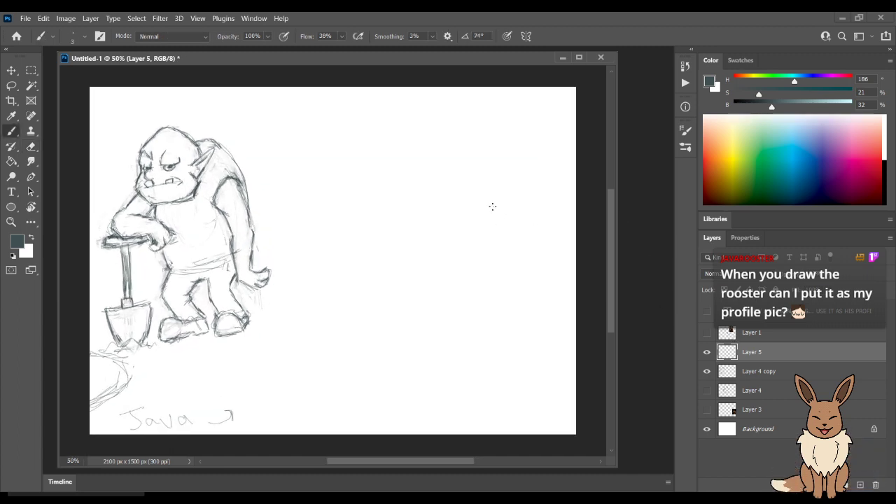
pyautogui.moveTo(481, 160); pyautogui.dragTo(452, 177)
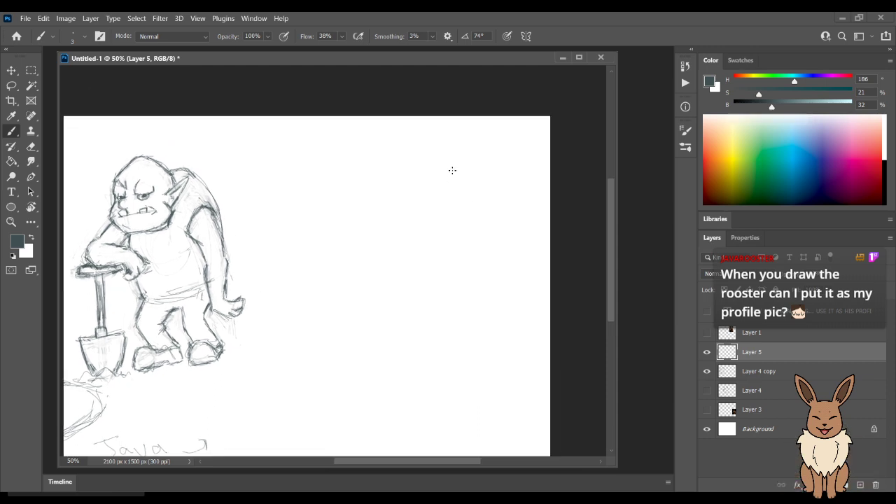
pyautogui.moveTo(437, 158)
pyautogui.mouseDown()
pyautogui.moveTo(420, 166)
pyautogui.moveTo(446, 154)
pyautogui.mouseUp()
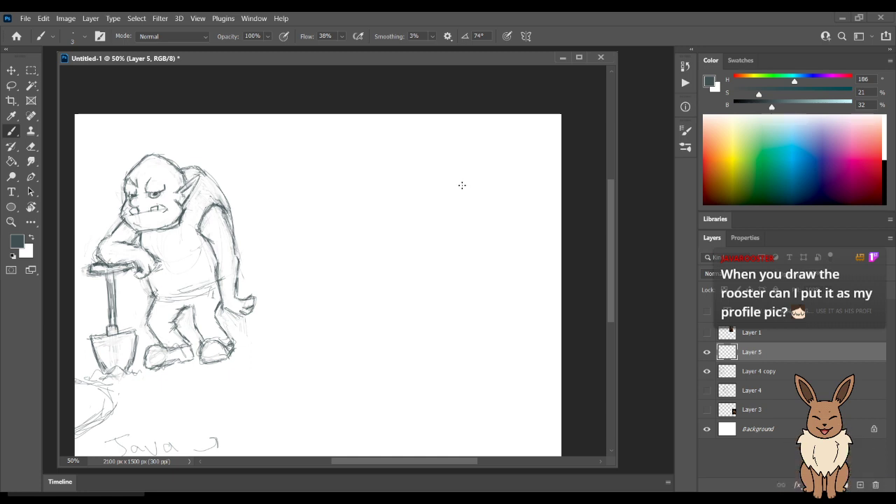
pyautogui.moveTo(462, 185); pyautogui.dragTo(461, 187)
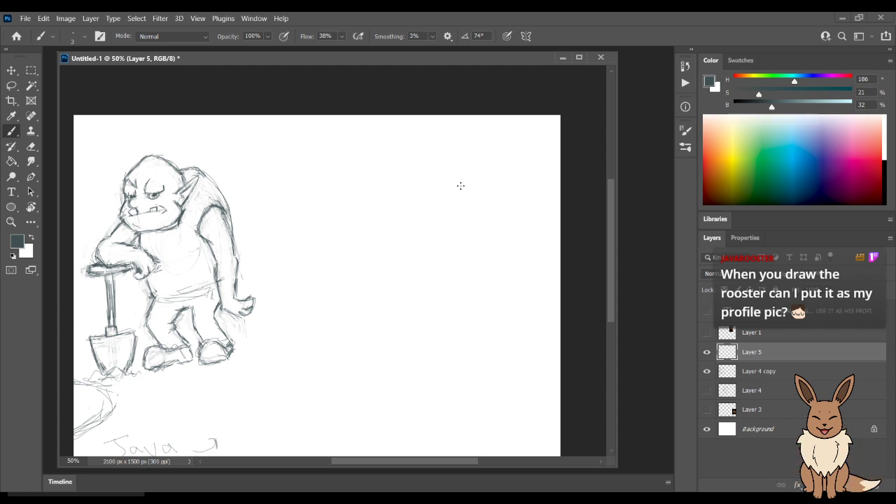
pyautogui.moveTo(416, 147); pyautogui.dragTo(404, 163)
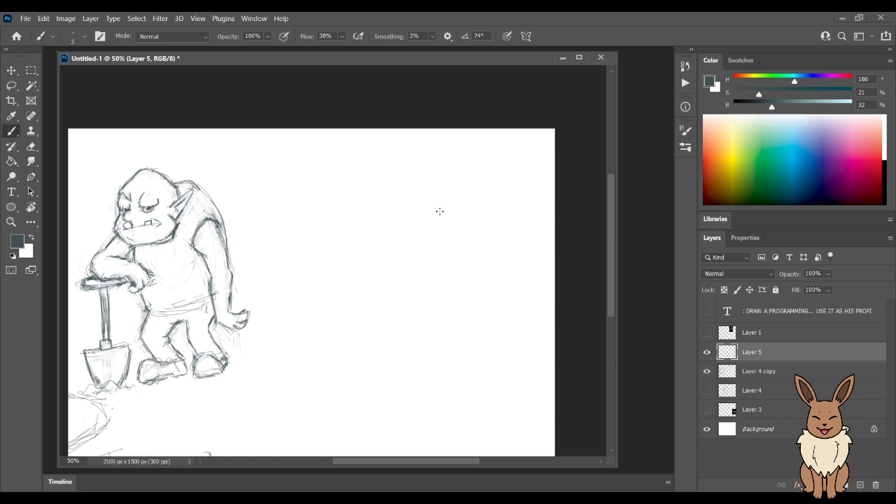
pyautogui.moveTo(321, 235)
pyautogui.mouseDown()
pyautogui.moveTo(319, 287)
pyautogui.moveTo(395, 278)
pyautogui.moveTo(389, 236)
pyautogui.moveTo(388, 248)
pyautogui.moveTo(329, 227)
pyautogui.mouseUp()
pyautogui.moveTo(329, 230)
pyautogui.mouseDown()
pyautogui.moveTo(317, 229)
pyautogui.moveTo(320, 281)
pyautogui.mouseUp()
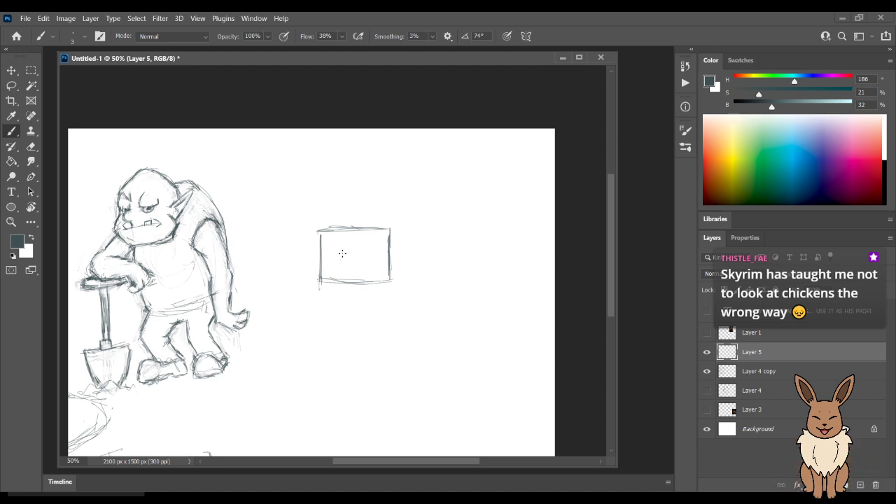
pyautogui.moveTo(342, 255); pyautogui.dragTo(337, 288)
pyautogui.moveTo(357, 257)
pyautogui.mouseDown()
pyautogui.moveTo(364, 291)
pyautogui.moveTo(322, 294)
pyautogui.moveTo(377, 289)
pyautogui.moveTo(373, 297)
pyautogui.moveTo(328, 299)
pyautogui.moveTo(364, 300)
pyautogui.mouseUp()
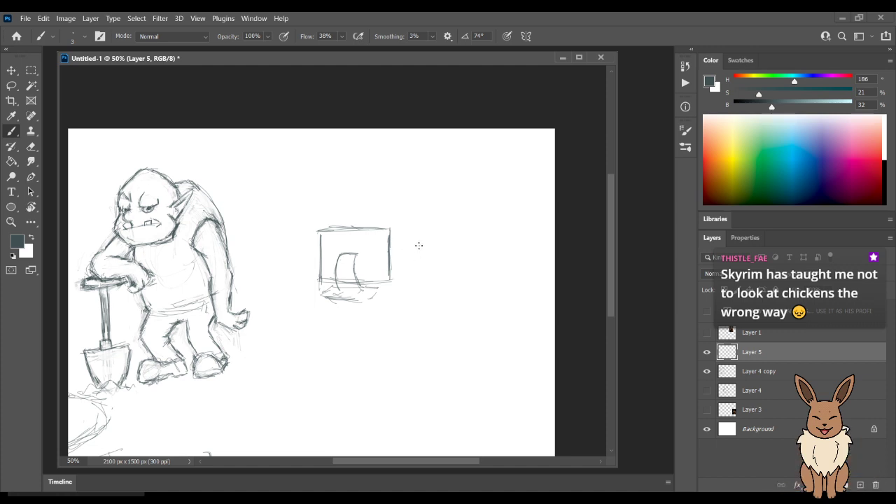
# Sketch a small circle beside the monitor for the rooster's head, undoing rough first strokes.
pyautogui.moveTo(404, 242)
pyautogui.mouseDown()
pyautogui.moveTo(429, 245)
pyautogui.moveTo(403, 254)
pyautogui.moveTo(431, 237)
pyautogui.moveTo(408, 260)
pyautogui.moveTo(435, 232)
pyautogui.moveTo(402, 256)
pyautogui.moveTo(423, 225)
pyautogui.moveTo(430, 258)
pyautogui.mouseUp()
pyautogui.hotkey('ctrl', 'z')
pyautogui.hotkey('ctrl', 'z')
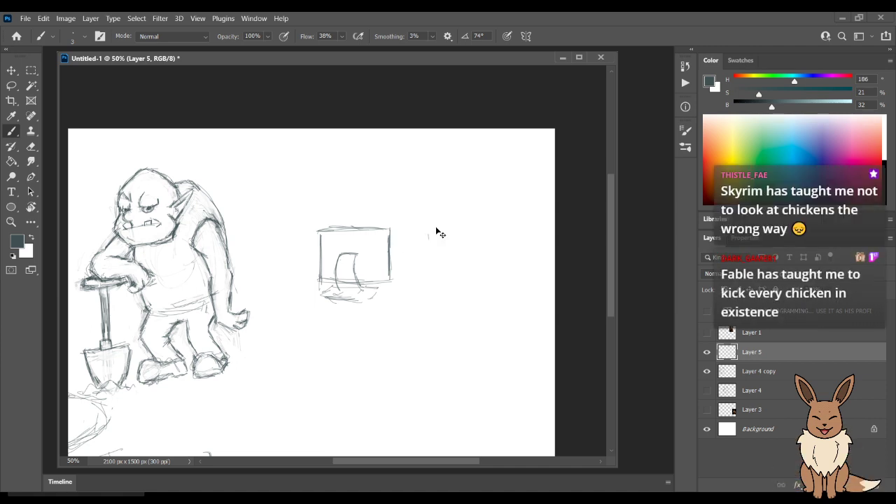
pyautogui.moveTo(415, 230)
pyautogui.mouseDown()
pyautogui.moveTo(418, 257)
pyautogui.moveTo(418, 221)
pyautogui.moveTo(441, 247)
pyautogui.moveTo(409, 227)
pyautogui.moveTo(444, 238)
pyautogui.moveTo(404, 240)
pyautogui.moveTo(443, 234)
pyautogui.mouseUp()
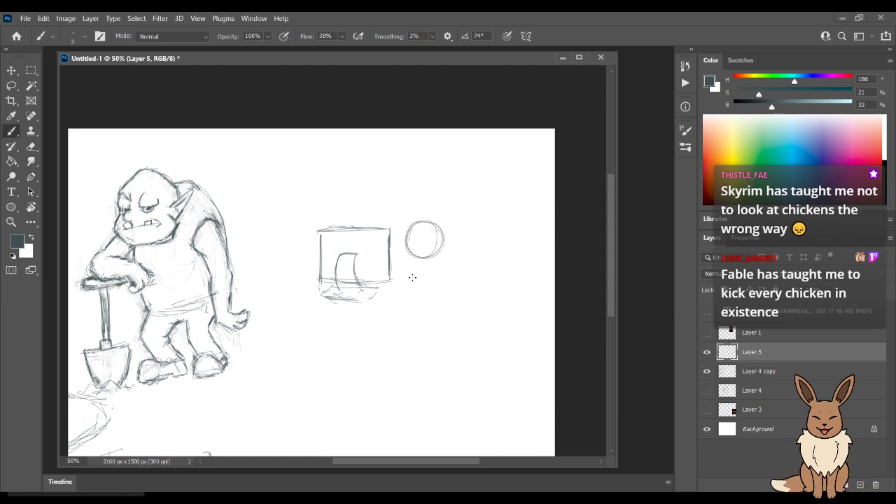
# Redraw the curved vertical guide line inside the rooster's head circle so the face turns toward the monitor.
pyautogui.press('e')
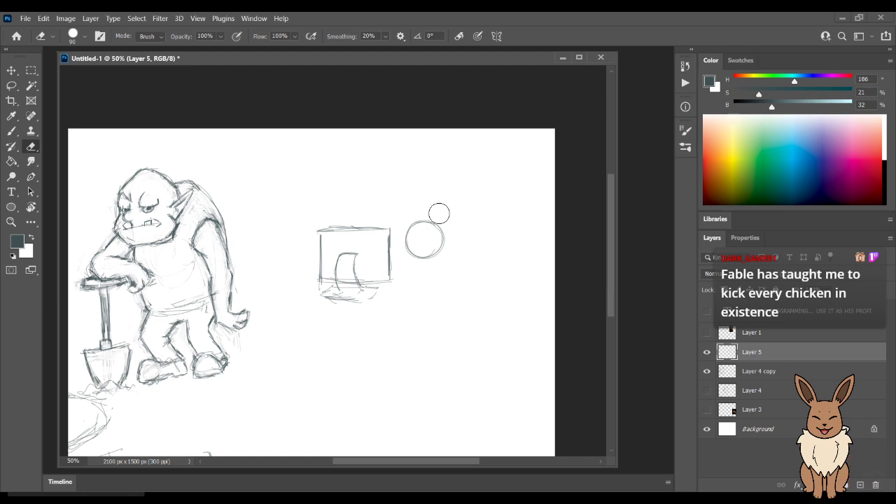
pyautogui.press('b')
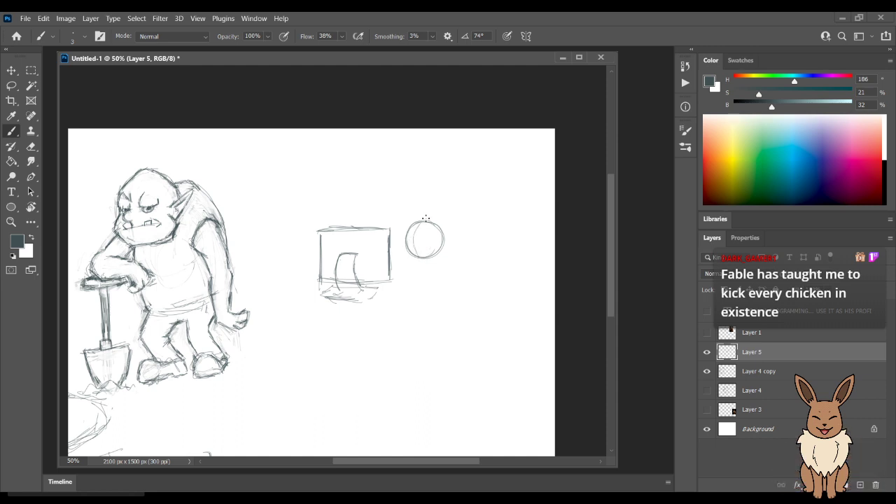
pyautogui.hotkey('ctrl', 'z')
pyautogui.moveTo(420, 223); pyautogui.dragTo(420, 257)
pyautogui.hotkey('ctrl', 'z')
pyautogui.moveTo(420, 221); pyautogui.dragTo(424, 262)
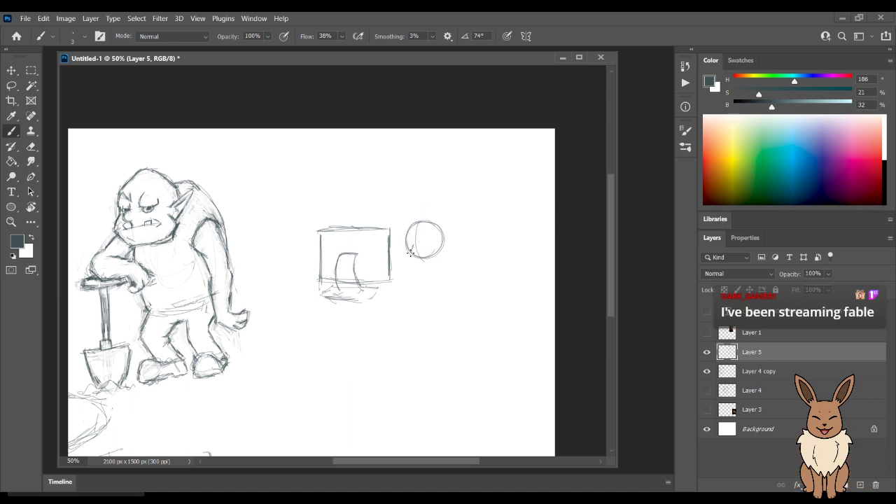
# Sketch the rooster's pointed beak, eye and comb on the head circle and rough in the first body lines below.
pyautogui.moveTo(409, 254); pyautogui.dragTo(408, 262)
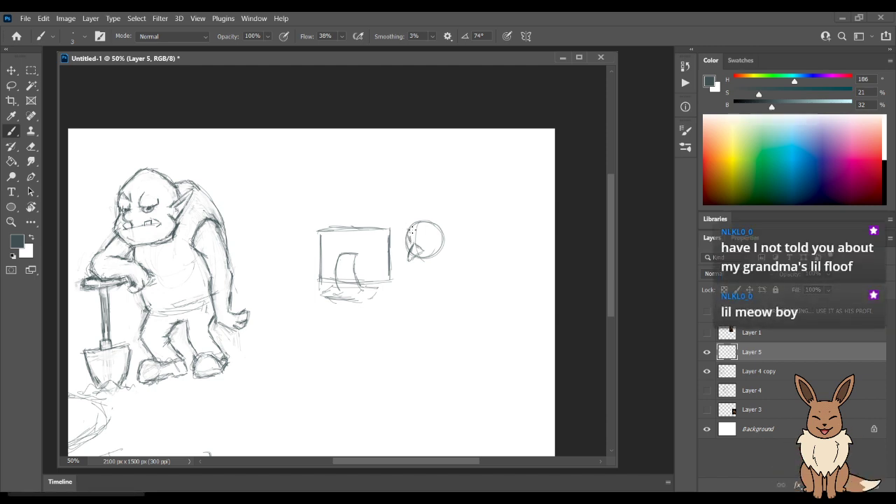
pyautogui.moveTo(412, 220); pyautogui.dragTo(431, 208)
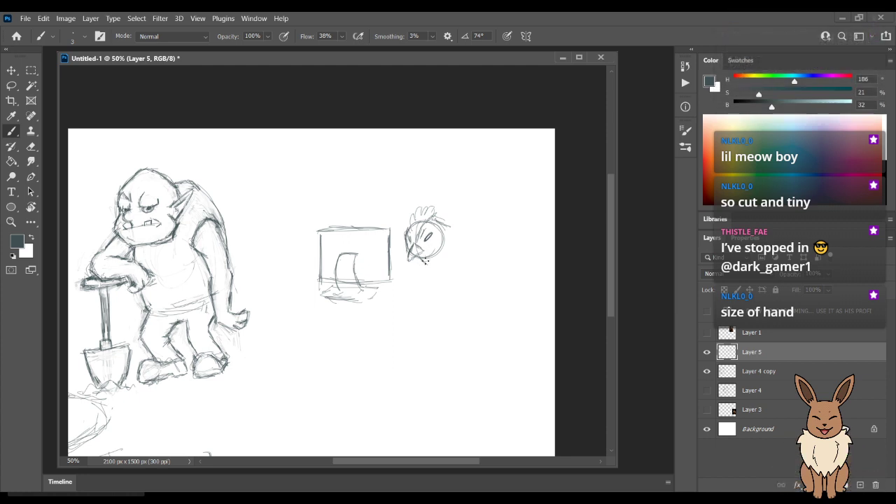
pyautogui.moveTo(399, 276)
pyautogui.mouseDown()
pyautogui.moveTo(430, 269)
pyautogui.moveTo(405, 286)
pyautogui.moveTo(446, 287)
pyautogui.moveTo(458, 266)
pyautogui.mouseUp()
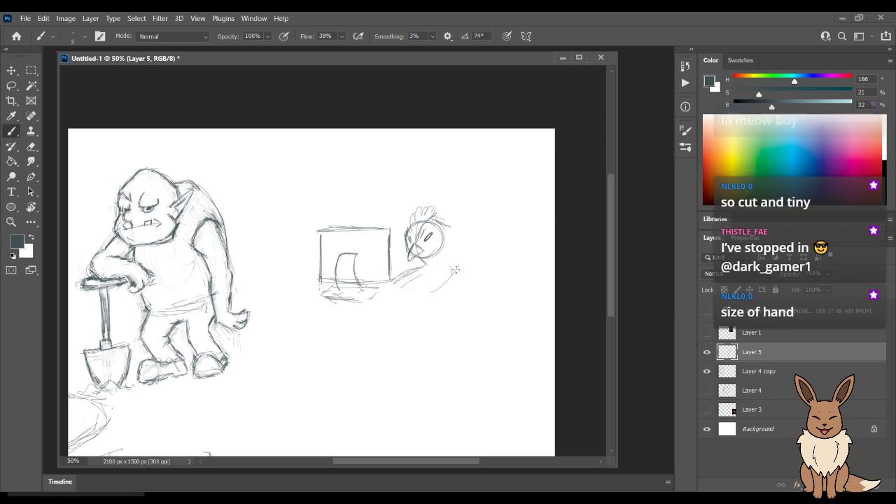
pyautogui.press('e')
pyautogui.moveTo(394, 222)
pyautogui.mouseDown()
pyautogui.moveTo(331, 317)
pyautogui.moveTo(341, 294)
pyautogui.mouseUp()
pyautogui.hotkey('ctrl', 'z')
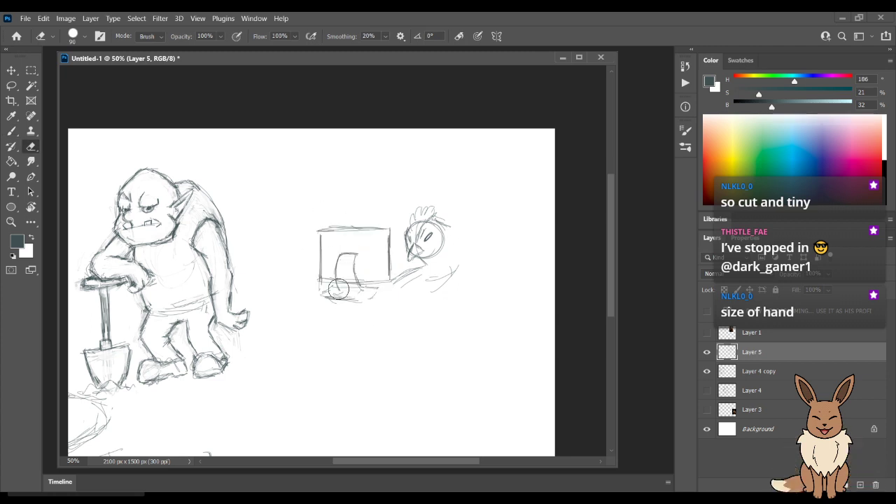
# Lasso the rectangular monitor sketch, move it to the empty area below the gravedigger's feet, and deselect it.
pyautogui.press('l')
pyautogui.moveTo(394, 275)
pyautogui.mouseDown()
pyautogui.moveTo(398, 247)
pyautogui.moveTo(373, 206)
pyautogui.moveTo(308, 270)
pyautogui.moveTo(376, 333)
pyautogui.moveTo(401, 277)
pyautogui.moveTo(389, 287)
pyautogui.moveTo(394, 225)
pyautogui.moveTo(344, 211)
pyautogui.moveTo(300, 280)
pyautogui.moveTo(370, 333)
pyautogui.moveTo(392, 287)
pyautogui.mouseUp()
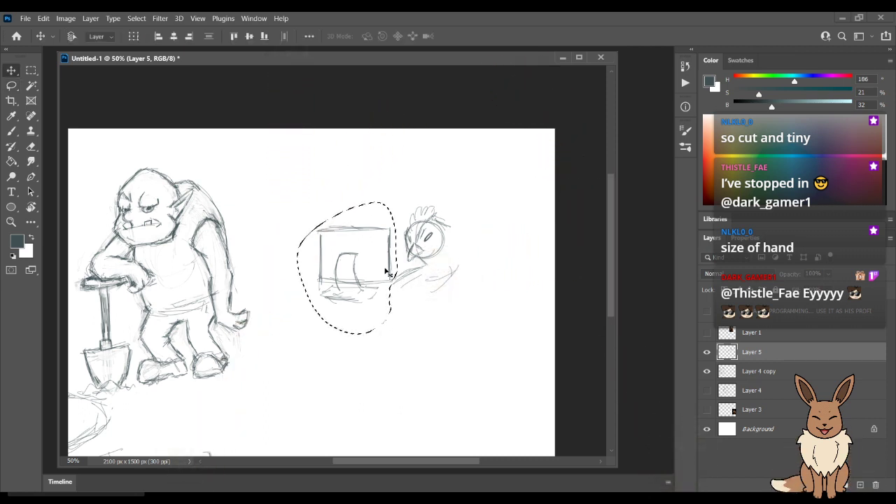
pyautogui.press('v')
pyautogui.moveTo(393, 287)
pyautogui.mouseDown()
pyautogui.moveTo(321, 420)
pyautogui.moveTo(285, 436)
pyautogui.moveTo(84, 428)
pyautogui.moveTo(329, 424)
pyautogui.moveTo(313, 422)
pyautogui.mouseUp()
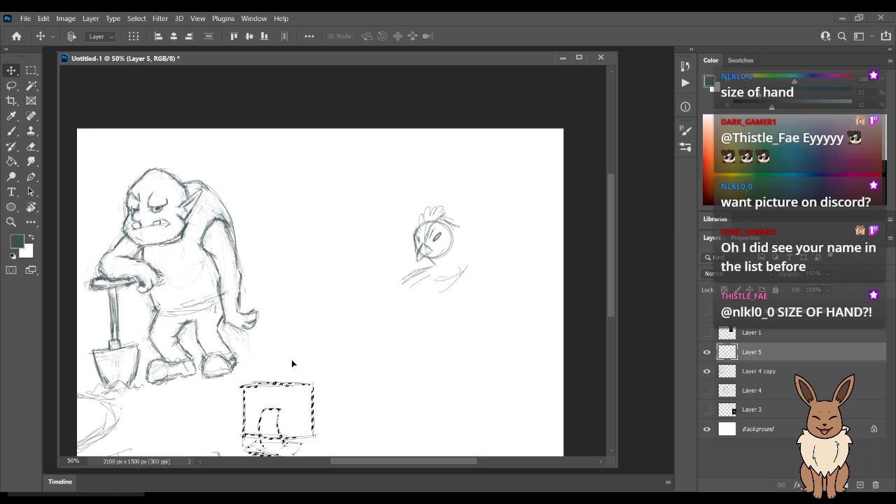
pyautogui.press('l')
pyautogui.hotkey('ctrl', 'd')
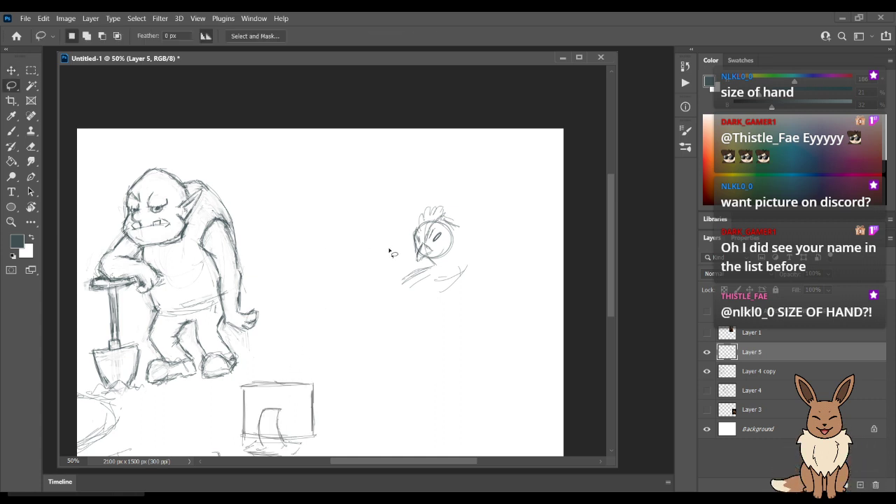
# Sketch a narrow monitor seen from the side facing the rooster's head, erasing and redrawing its bottom and back edges.
pyautogui.press('b')
pyautogui.moveTo(399, 272); pyautogui.dragTo(396, 231)
pyautogui.moveTo(398, 282)
pyautogui.mouseDown()
pyautogui.moveTo(393, 206)
pyautogui.moveTo(369, 210)
pyautogui.moveTo(372, 283)
pyautogui.mouseUp()
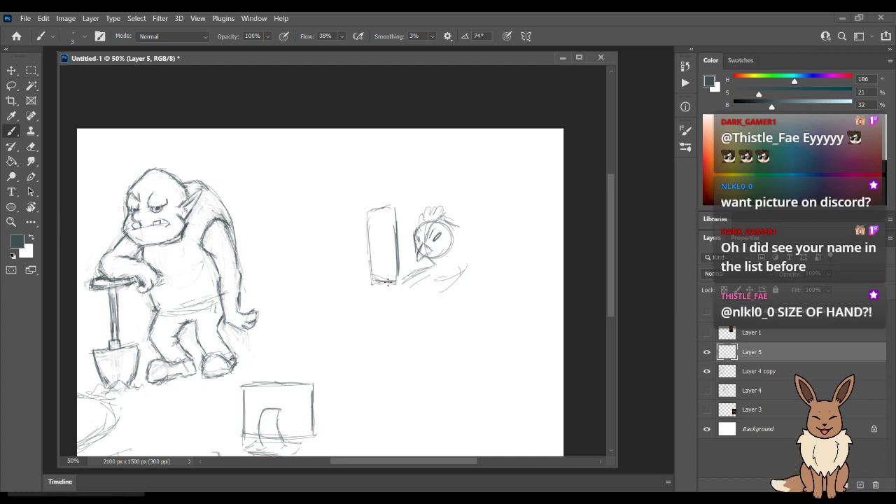
pyautogui.press('e')
pyautogui.moveTo(369, 275)
pyautogui.mouseDown()
pyautogui.moveTo(386, 288)
pyautogui.moveTo(391, 273)
pyautogui.moveTo(397, 284)
pyautogui.mouseUp()
pyautogui.press('b')
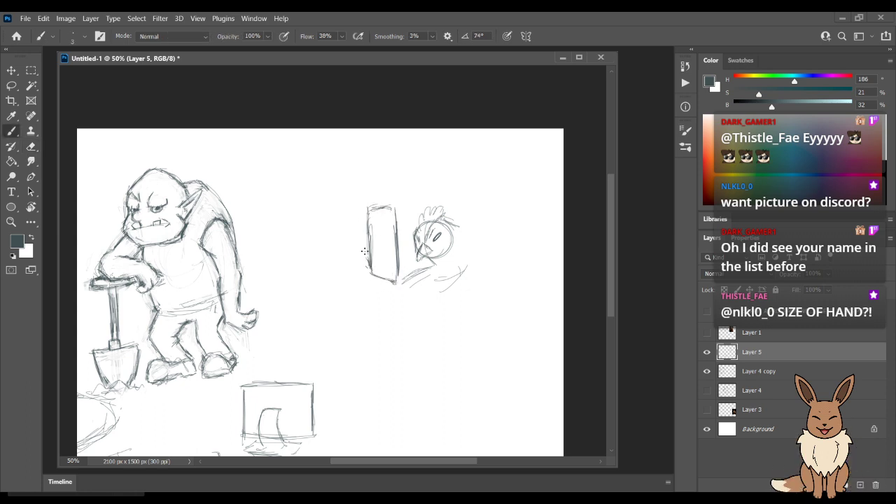
pyautogui.moveTo(368, 209); pyautogui.dragTo(364, 241)
pyautogui.press('e')
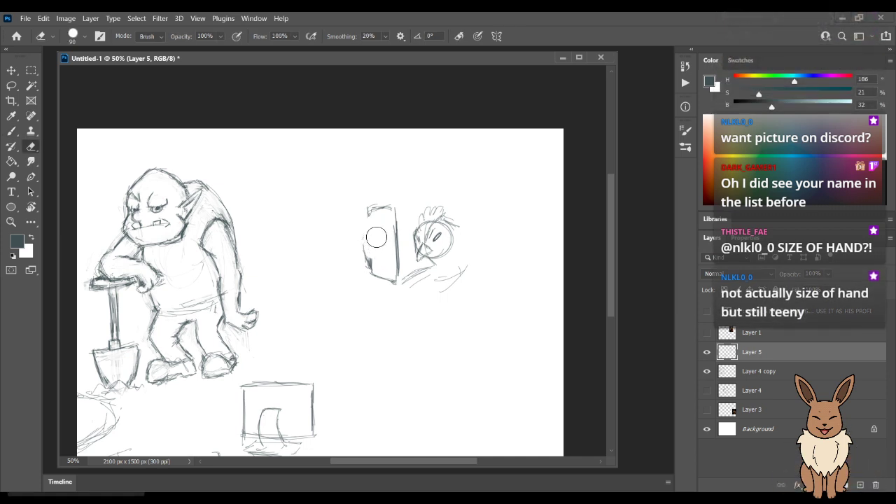
pyautogui.press('b')
pyautogui.moveTo(369, 275)
pyautogui.mouseDown()
pyautogui.moveTo(362, 232)
pyautogui.moveTo(374, 218)
pyautogui.moveTo(390, 274)
pyautogui.mouseUp()
pyautogui.moveTo(389, 217)
pyautogui.mouseDown()
pyautogui.moveTo(391, 283)
pyautogui.moveTo(367, 232)
pyautogui.mouseUp()
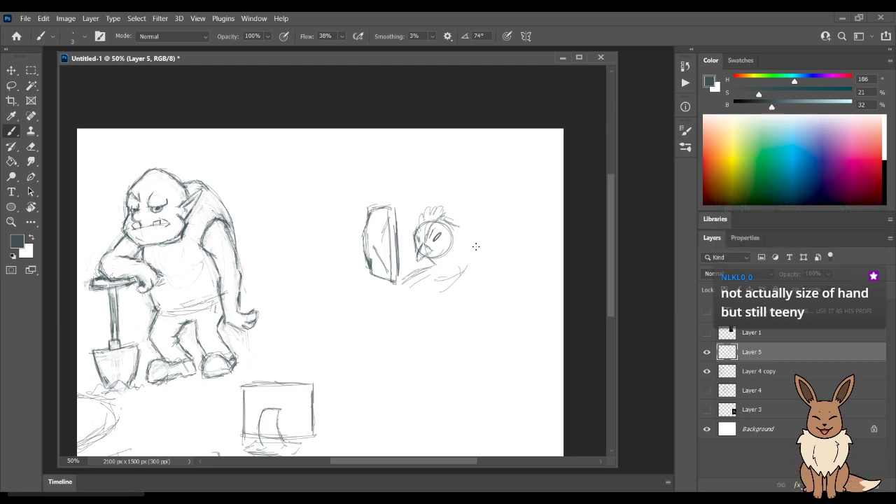
# Try another body line below the rooster's head and erase most of the rough body strokes.
pyautogui.moveTo(441, 287); pyautogui.dragTo(479, 262)
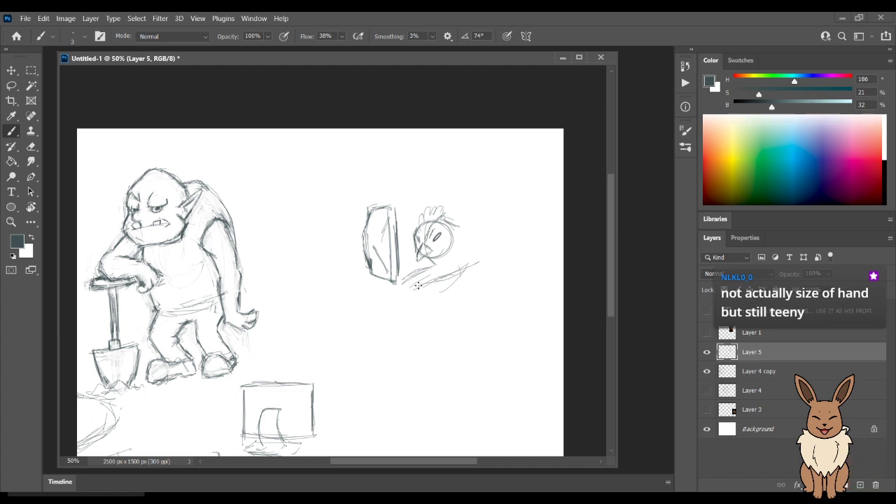
pyautogui.press('e')
pyautogui.moveTo(434, 278); pyautogui.dragTo(421, 268)
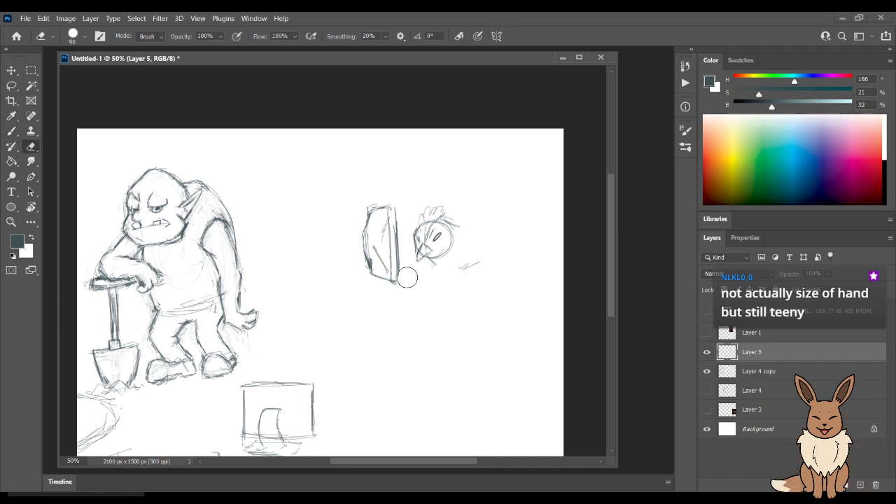
# Sketch a curved stand and a flat four-sided base beneath the side-view monitor.
pyautogui.press('b')
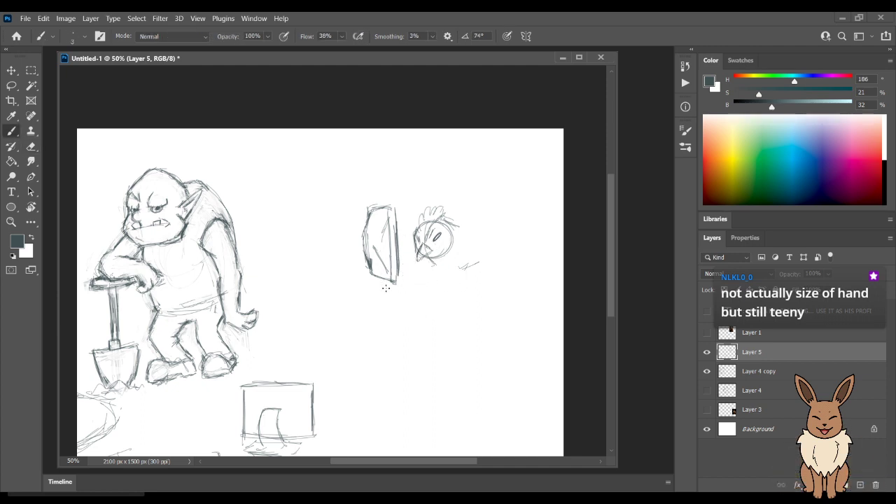
pyautogui.moveTo(386, 290)
pyautogui.mouseDown()
pyautogui.moveTo(397, 296)
pyautogui.moveTo(356, 306)
pyautogui.moveTo(363, 302)
pyautogui.mouseUp()
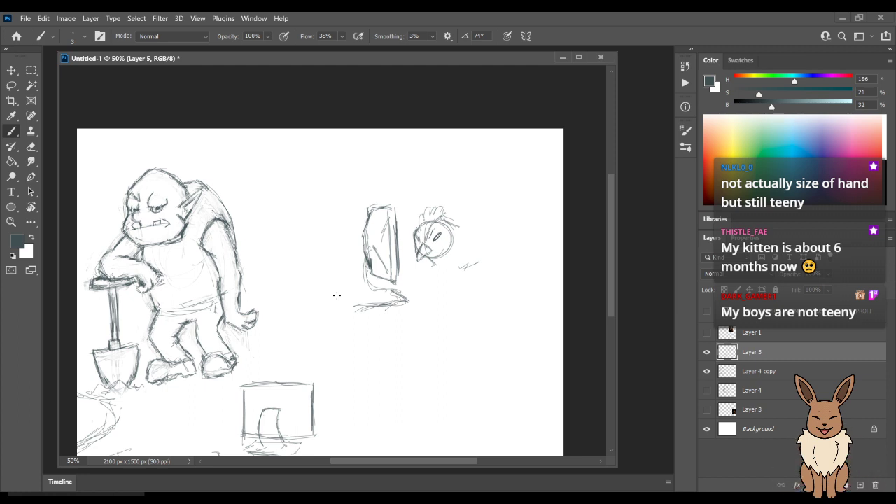
pyautogui.moveTo(363, 313)
pyautogui.mouseDown()
pyautogui.moveTo(340, 294)
pyautogui.moveTo(376, 291)
pyautogui.moveTo(349, 295)
pyautogui.moveTo(368, 310)
pyautogui.moveTo(338, 294)
pyautogui.mouseUp()
pyautogui.press('e')
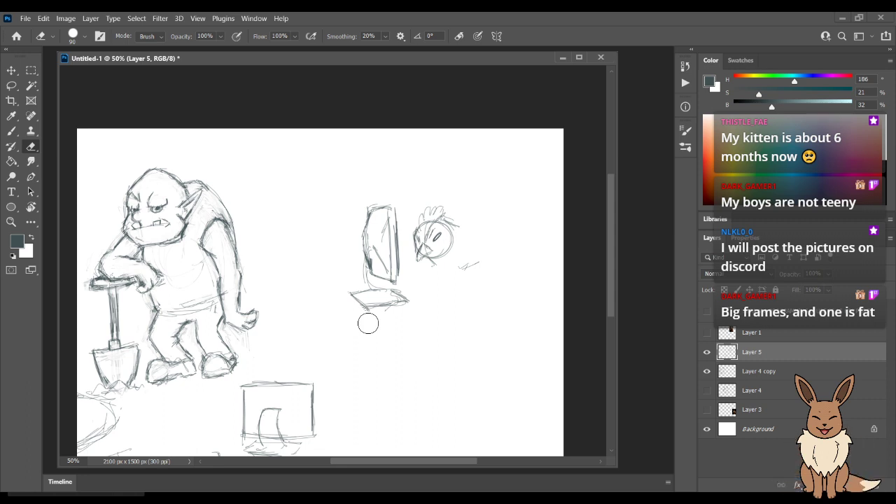
pyautogui.press('b')
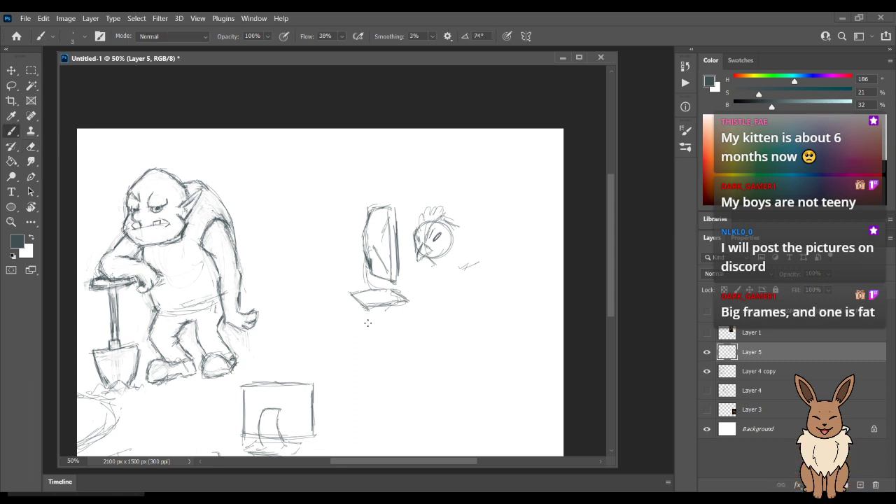
pyautogui.moveTo(361, 245); pyautogui.dragTo(366, 299)
# Rough in the rooster's body and raised wing shapes and sketch the keyboard area in front of the monitor.
pyautogui.moveTo(486, 248)
pyautogui.mouseDown()
pyautogui.moveTo(460, 197)
pyautogui.moveTo(468, 228)
pyautogui.moveTo(447, 216)
pyautogui.moveTo(447, 230)
pyautogui.moveTo(471, 259)
pyautogui.mouseUp()
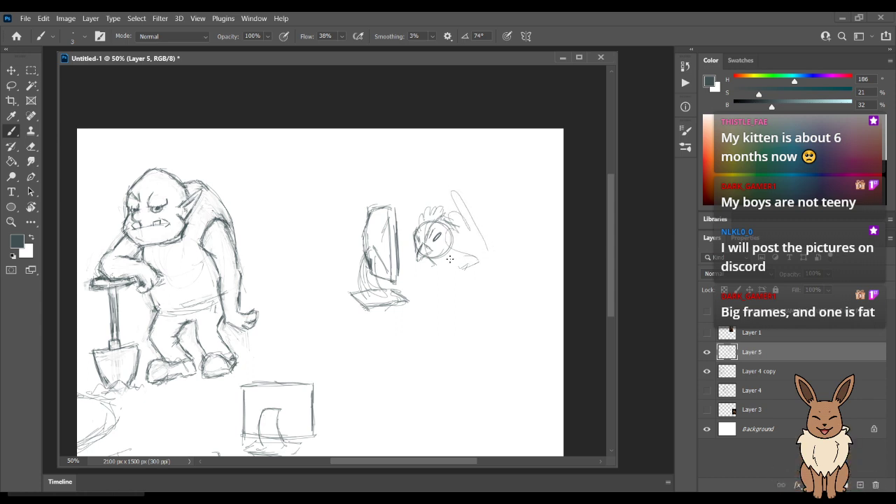
pyautogui.moveTo(436, 288)
pyautogui.mouseDown()
pyautogui.moveTo(467, 228)
pyautogui.moveTo(458, 283)
pyautogui.mouseUp()
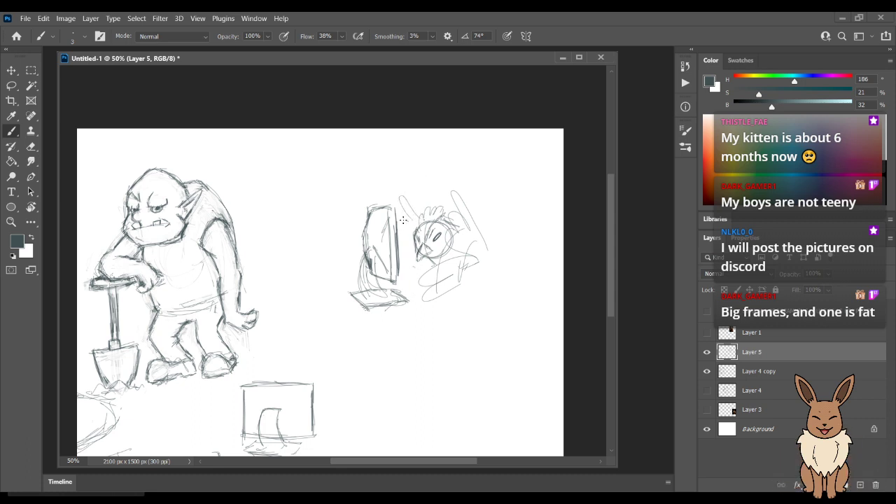
pyautogui.moveTo(412, 273)
pyautogui.mouseDown()
pyautogui.moveTo(429, 304)
pyautogui.moveTo(408, 300)
pyautogui.moveTo(430, 311)
pyautogui.mouseUp()
pyautogui.moveTo(398, 284); pyautogui.dragTo(418, 307)
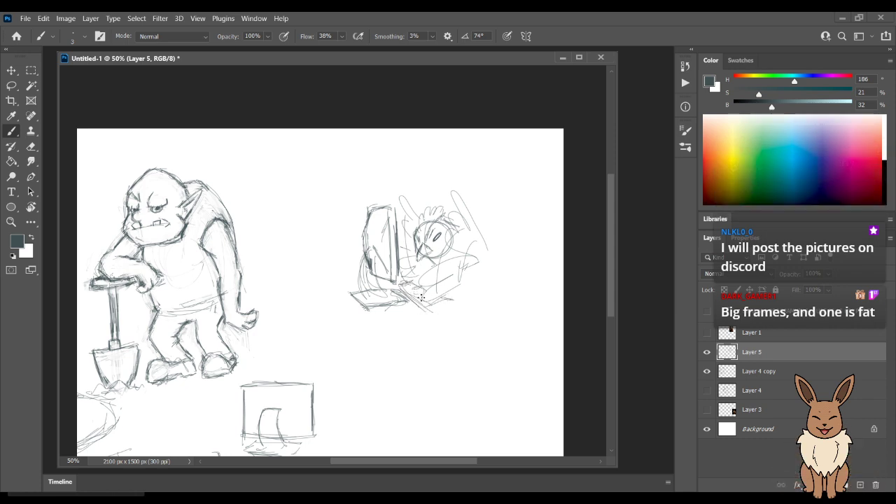
pyautogui.moveTo(409, 283); pyautogui.dragTo(401, 296)
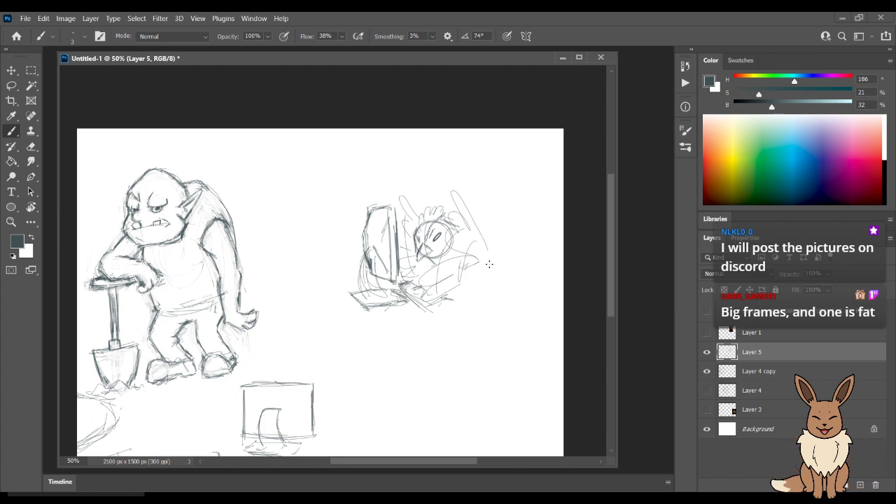
# Sketch the rooster's large curved tail feathers behind the body, undoing the rough first strokes, and draw the rounded underside.
pyautogui.moveTo(490, 240); pyautogui.dragTo(493, 257)
pyautogui.moveTo(522, 207); pyautogui.dragTo(510, 231)
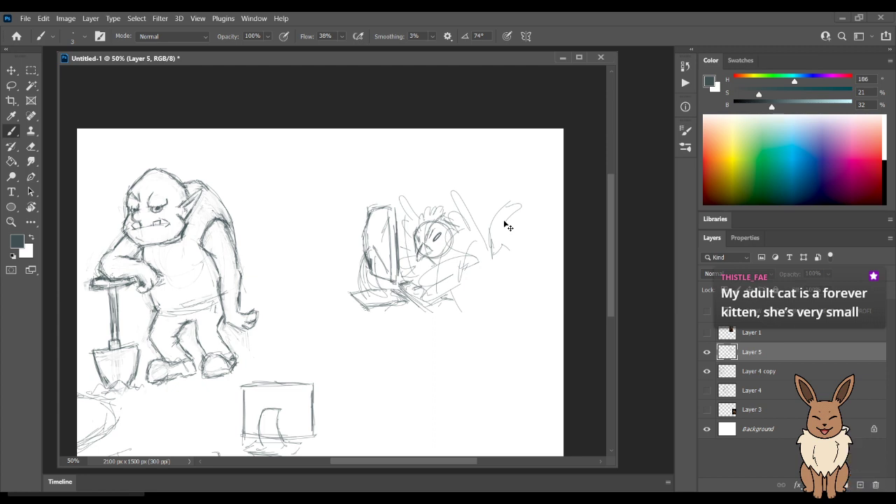
pyautogui.hotkey('ctrl', 'z')
pyautogui.hotkey('ctrl', 'z')
pyautogui.hotkey('ctrl', 'z')
pyautogui.moveTo(493, 257)
pyautogui.mouseDown()
pyautogui.moveTo(497, 228)
pyautogui.moveTo(515, 212)
pyautogui.mouseUp()
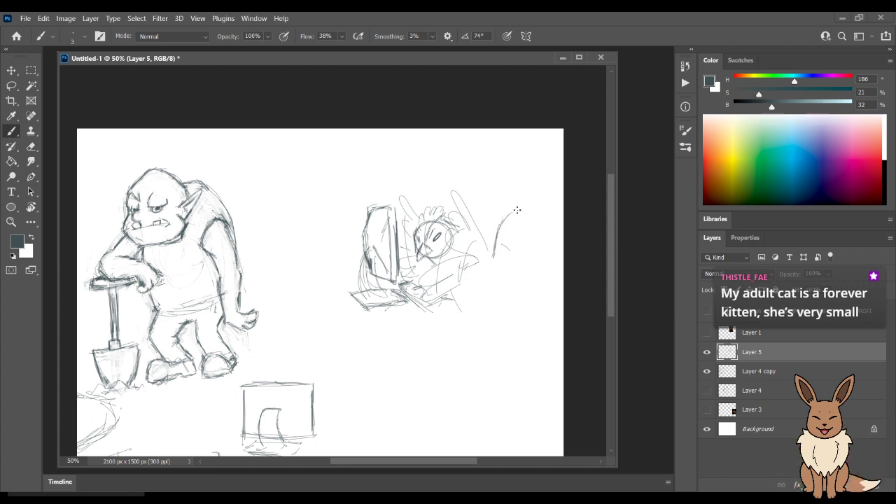
pyautogui.moveTo(507, 248)
pyautogui.mouseDown()
pyautogui.moveTo(518, 222)
pyautogui.moveTo(502, 233)
pyautogui.moveTo(520, 220)
pyautogui.moveTo(532, 236)
pyautogui.moveTo(520, 237)
pyautogui.moveTo(530, 251)
pyautogui.moveTo(528, 274)
pyautogui.moveTo(518, 272)
pyautogui.moveTo(523, 286)
pyautogui.moveTo(468, 314)
pyautogui.moveTo(480, 323)
pyautogui.moveTo(466, 312)
pyautogui.moveTo(507, 319)
pyautogui.mouseUp()
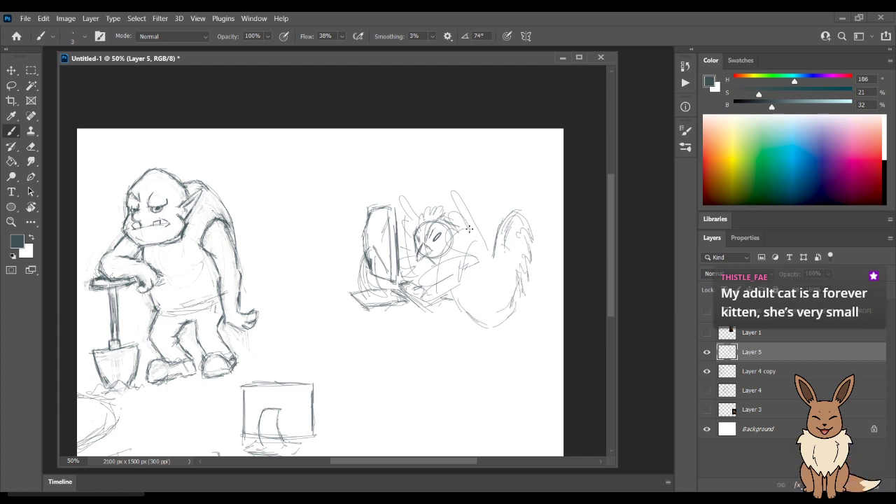
# Erase the rounded curve under the rooster and draw a table edge with a corner line running down.
pyautogui.press('e')
pyautogui.moveTo(490, 327); pyautogui.dragTo(504, 327)
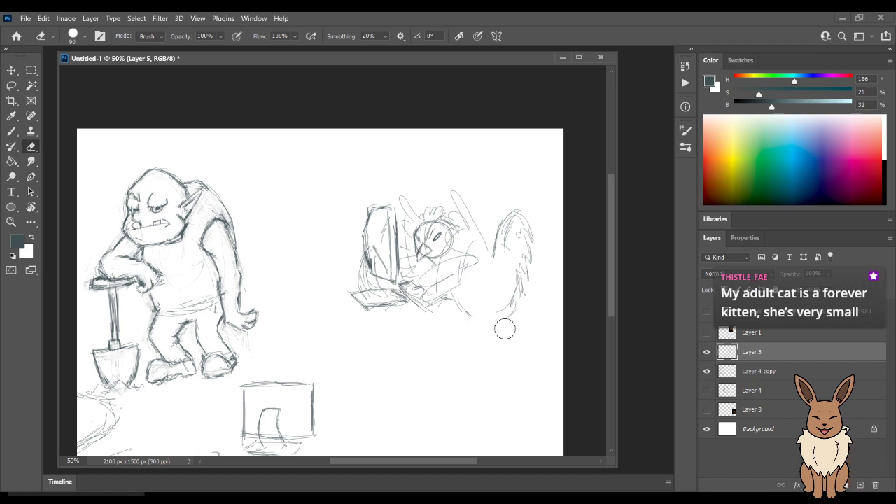
pyautogui.press('b')
pyautogui.moveTo(438, 304)
pyautogui.mouseDown()
pyautogui.moveTo(480, 302)
pyautogui.moveTo(488, 315)
pyautogui.mouseUp()
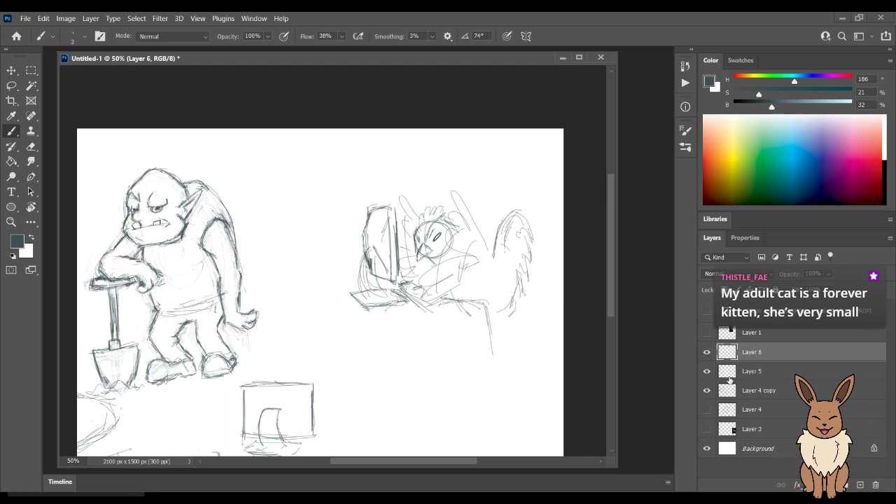
# Add a new layer above the rooster sketch, lower Layer 5's opacity to 43%, and make the new layer active.
pyautogui.click(861, 485)
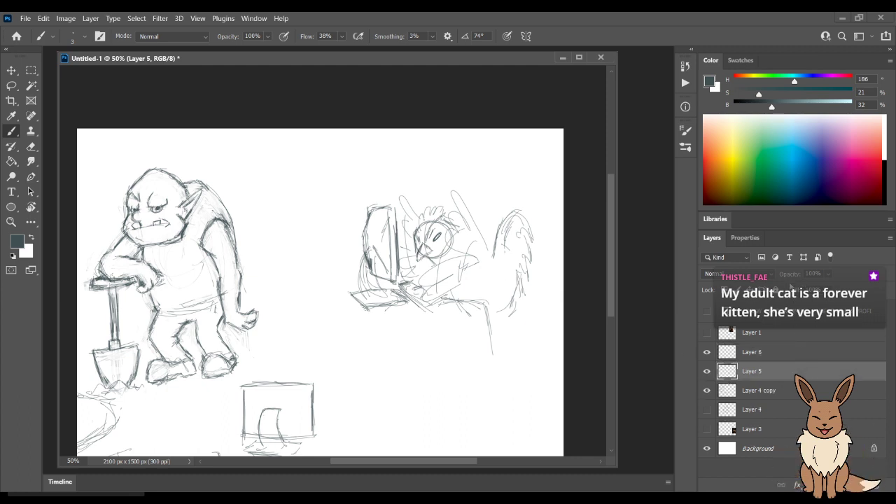
pyautogui.moveTo(816, 276); pyautogui.dragTo(792, 276)
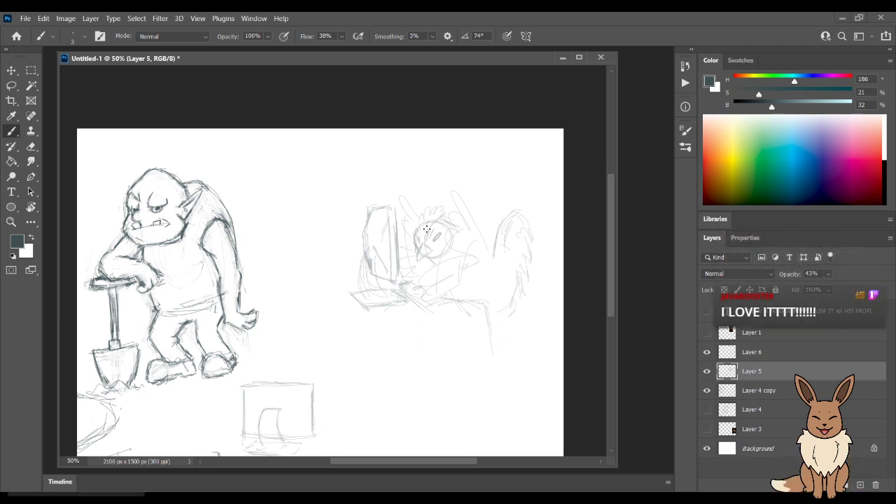
pyautogui.click(755, 353)
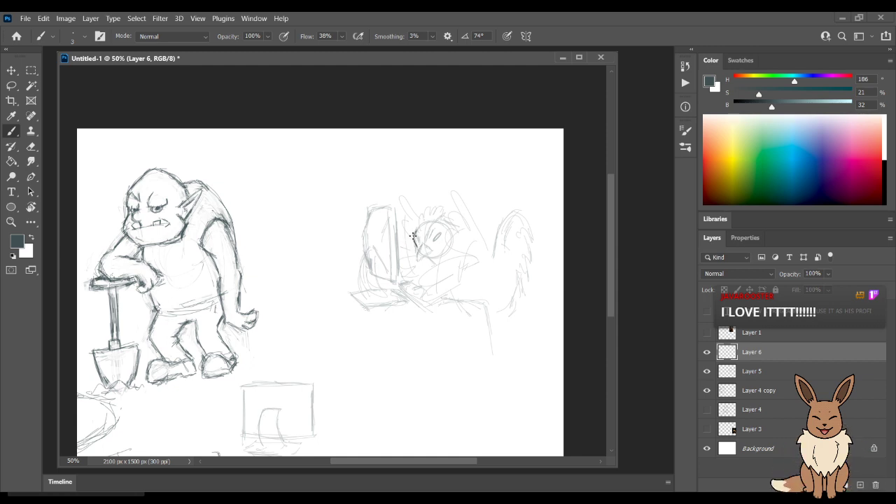
# Draw cleaner lines over the rooster's comb, brow, front of the face and pointed beak on Layer 6.
pyautogui.scroll(2, 425, 210)
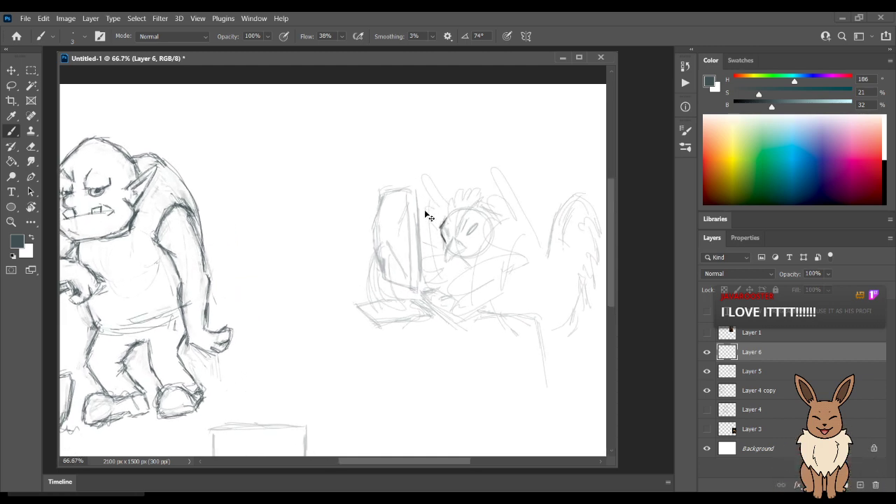
pyautogui.moveTo(405, 237)
pyautogui.mouseDown()
pyautogui.moveTo(408, 211)
pyautogui.moveTo(413, 224)
pyautogui.moveTo(427, 187)
pyautogui.moveTo(425, 210)
pyautogui.moveTo(443, 190)
pyautogui.moveTo(437, 206)
pyautogui.moveTo(453, 196)
pyautogui.moveTo(421, 252)
pyautogui.mouseUp()
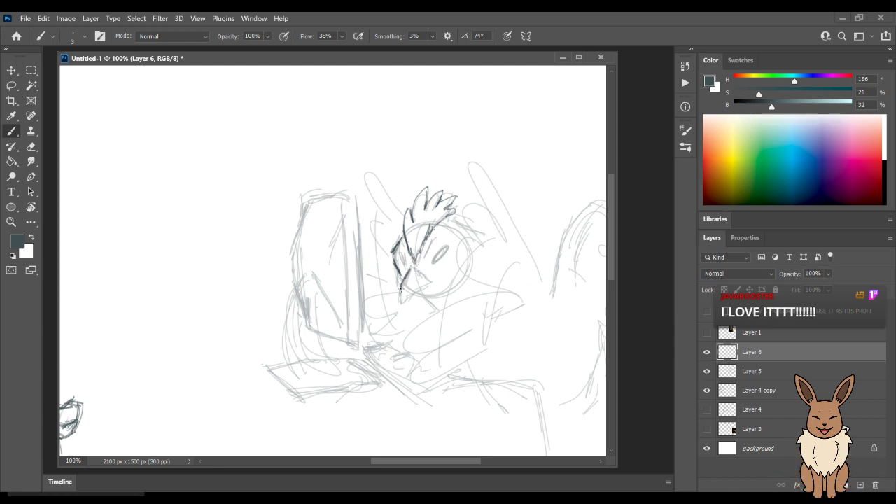
pyautogui.moveTo(400, 293)
pyautogui.mouseDown()
pyautogui.moveTo(401, 301)
pyautogui.moveTo(410, 296)
pyautogui.mouseUp()
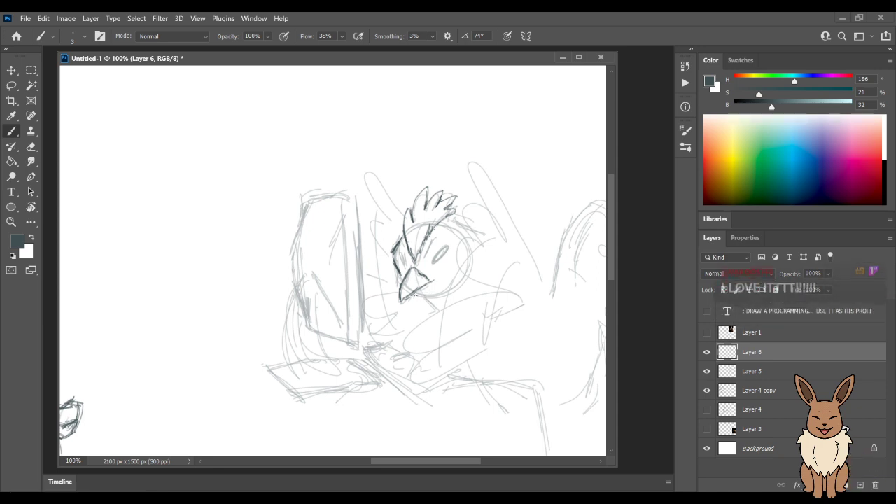
pyautogui.moveTo(422, 299); pyautogui.dragTo(436, 286)
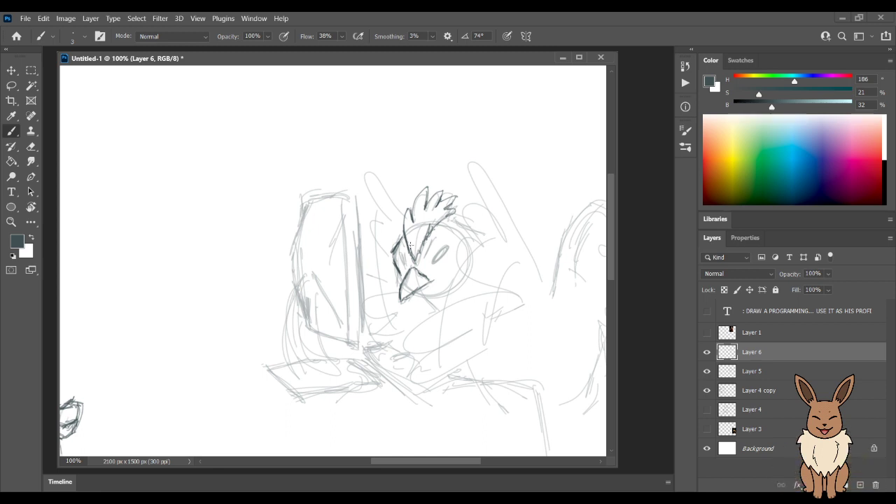
# Draw rounded wattles beneath the rooster's beak and reduce the eraser size to 35.
pyautogui.moveTo(435, 277)
pyautogui.mouseDown()
pyautogui.moveTo(438, 303)
pyautogui.moveTo(424, 308)
pyautogui.mouseUp()
pyautogui.press('e')
pyautogui.press('[')
pyautogui.press('[')
pyautogui.press('[')
pyautogui.press('[')
pyautogui.press('[')
pyautogui.press('[')
pyautogui.press('[')
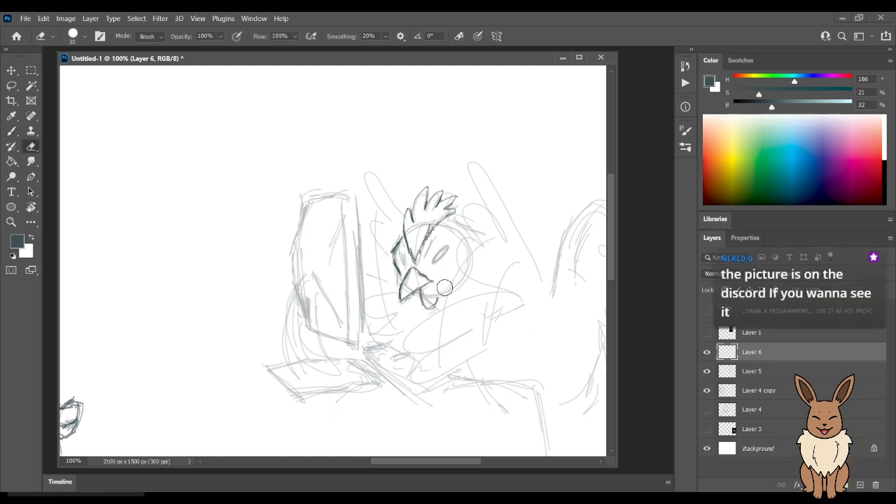
pyautogui.press('b')
pyautogui.moveTo(436, 286); pyautogui.dragTo(424, 308)
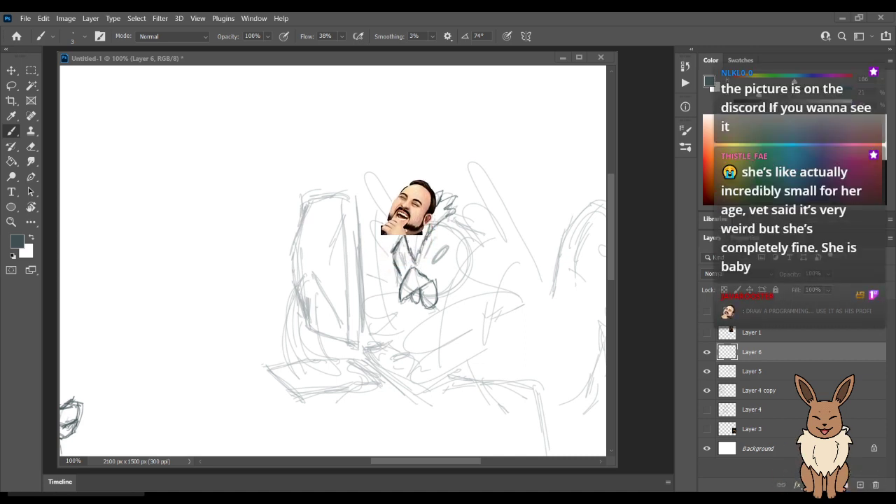
# Try smaller wattle shapes beneath the rooster's beak, then erase the wattles so only the pointed beak remains.
pyautogui.press('e')
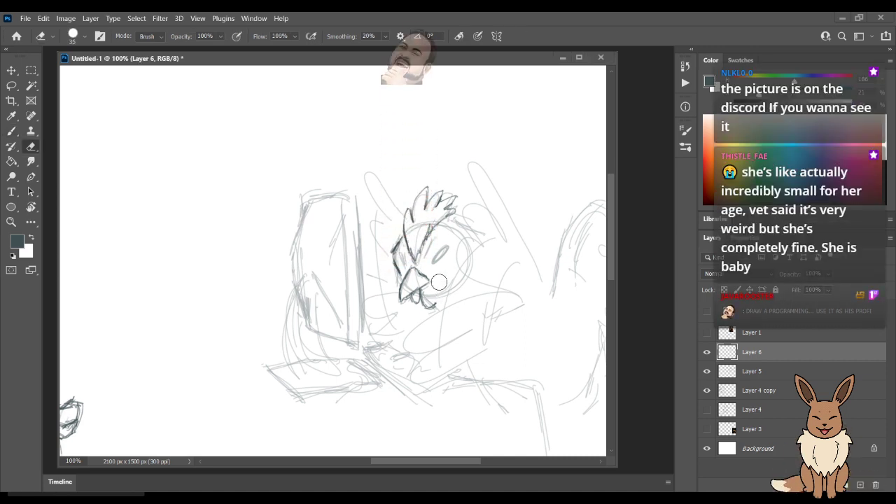
pyautogui.press('b')
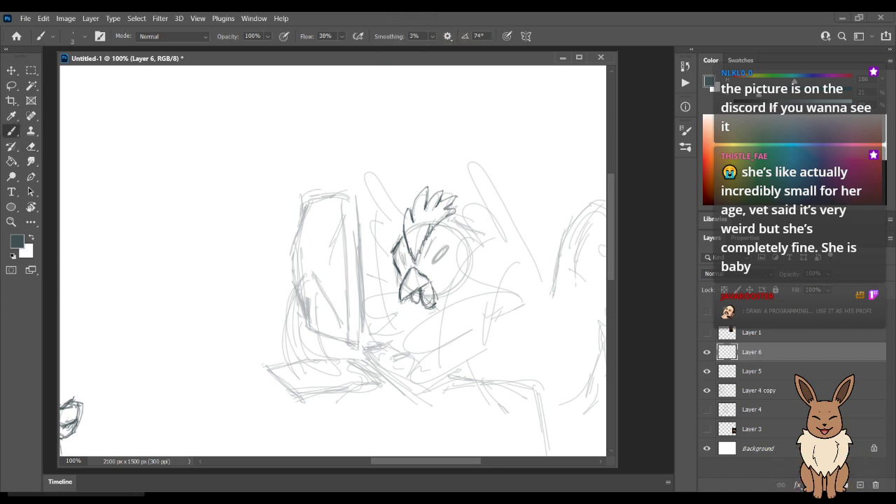
pyautogui.press('e')
pyautogui.press('b')
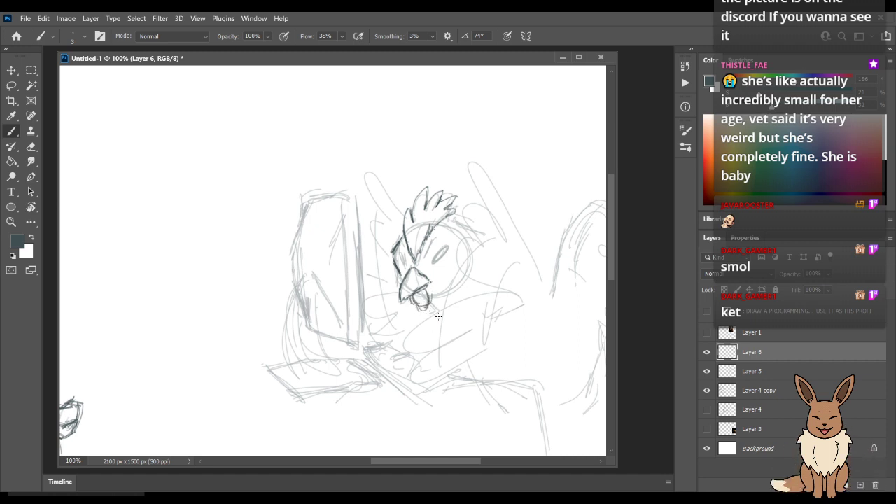
pyautogui.press('e')
pyautogui.moveTo(436, 308); pyautogui.dragTo(422, 316)
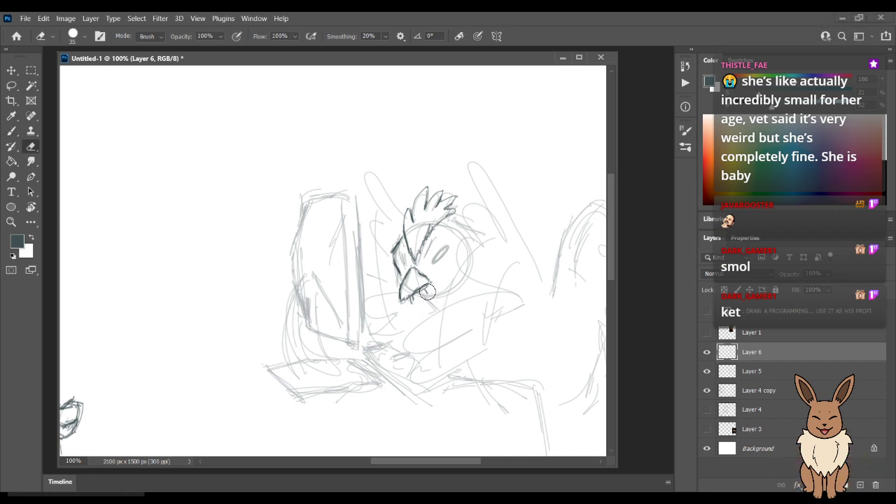
pyautogui.press('b')
pyautogui.moveTo(424, 304)
pyautogui.mouseDown()
pyautogui.moveTo(419, 312)
pyautogui.moveTo(415, 297)
pyautogui.mouseUp()
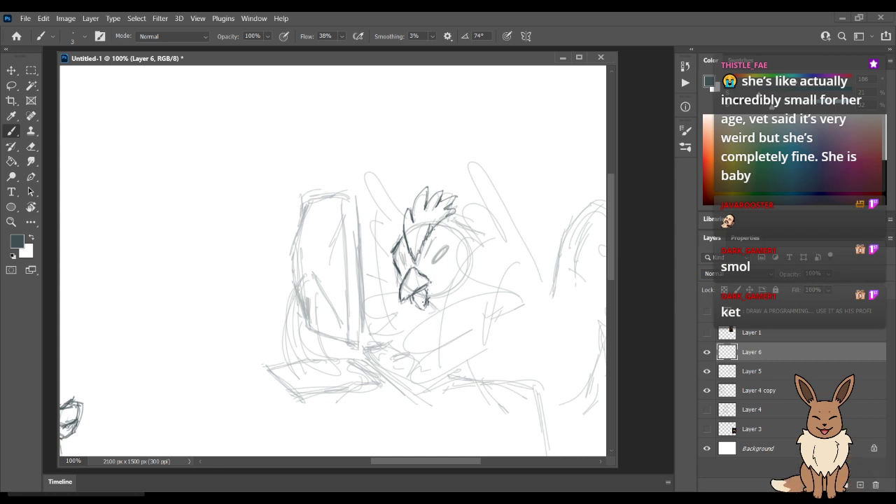
pyautogui.press('e')
pyautogui.press('b')
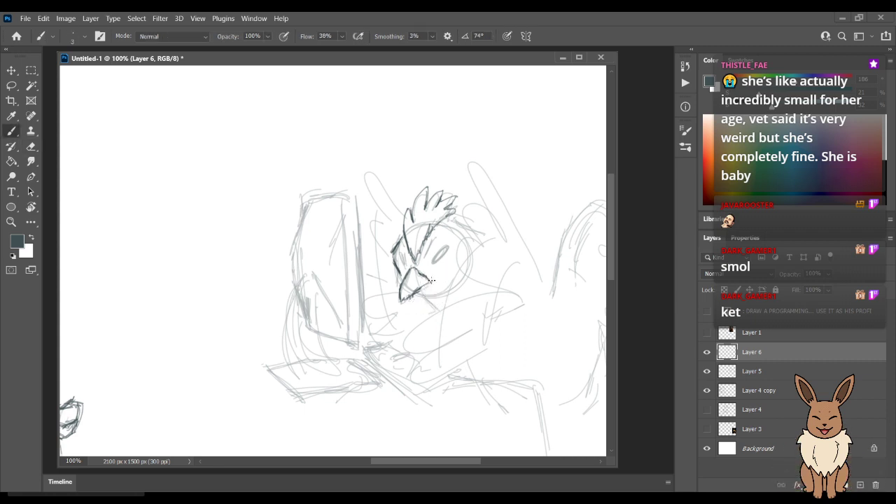
# Draw the rooster's two narrow slanted eyes in darker lines and a short diagonal line beneath the beak.
pyautogui.moveTo(403, 256)
pyautogui.mouseDown()
pyautogui.moveTo(403, 266)
pyautogui.moveTo(437, 263)
pyautogui.moveTo(442, 248)
pyautogui.moveTo(439, 262)
pyautogui.mouseUp()
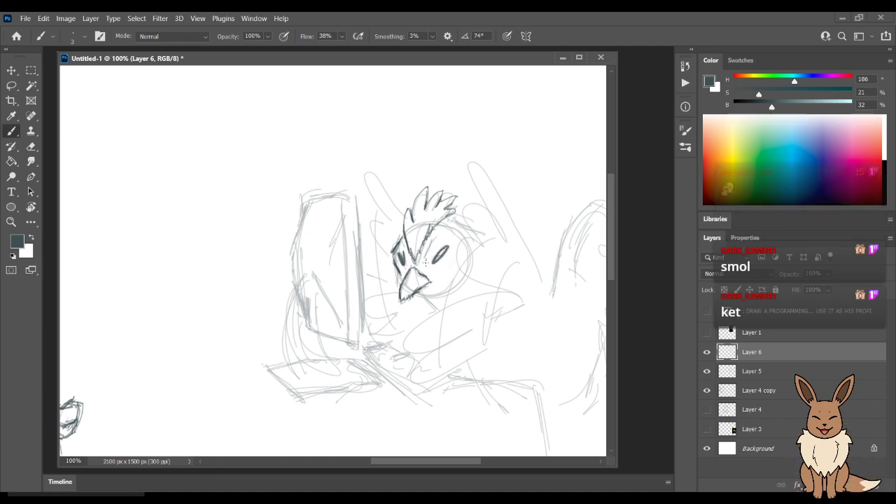
pyautogui.moveTo(447, 246)
pyautogui.mouseDown()
pyautogui.moveTo(435, 260)
pyautogui.moveTo(429, 245)
pyautogui.moveTo(437, 259)
pyautogui.mouseUp()
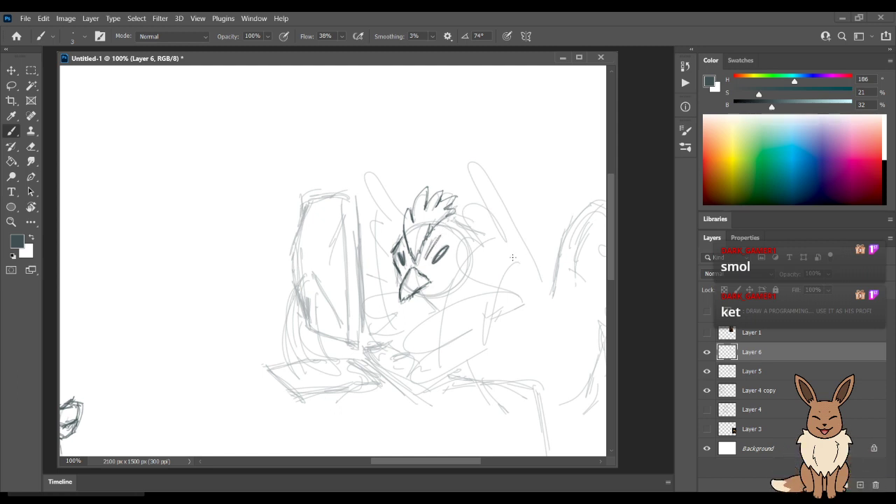
pyautogui.moveTo(420, 299); pyautogui.dragTo(439, 308)
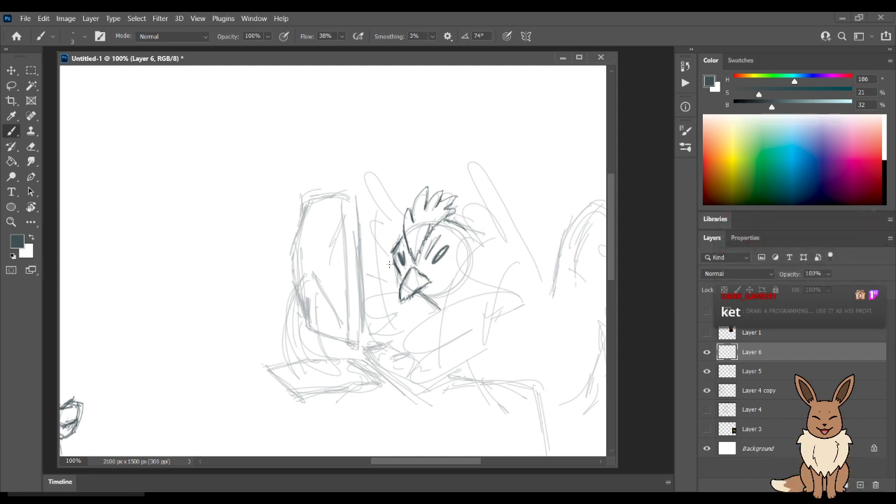
# Trace the tall rounded shape rising behind the rooster's head and add pointed feather curves down the back of the neck.
pyautogui.moveTo(546, 283)
pyautogui.mouseDown()
pyautogui.moveTo(507, 195)
pyautogui.moveTo(481, 192)
pyautogui.mouseUp()
pyautogui.hotkey('ctrl', 'z')
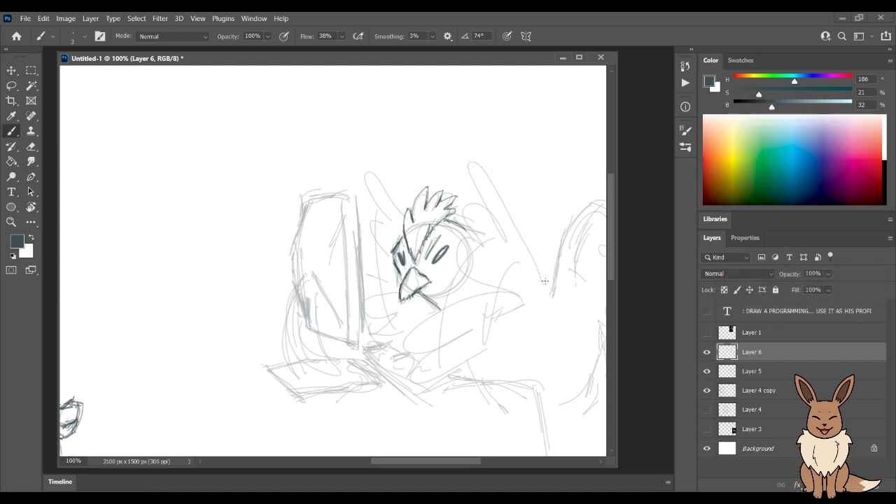
pyautogui.moveTo(544, 282)
pyautogui.mouseDown()
pyautogui.moveTo(503, 183)
pyautogui.moveTo(479, 163)
pyautogui.moveTo(502, 228)
pyautogui.moveTo(467, 207)
pyautogui.moveTo(490, 246)
pyautogui.mouseUp()
pyautogui.hotkey('ctrl', 'z')
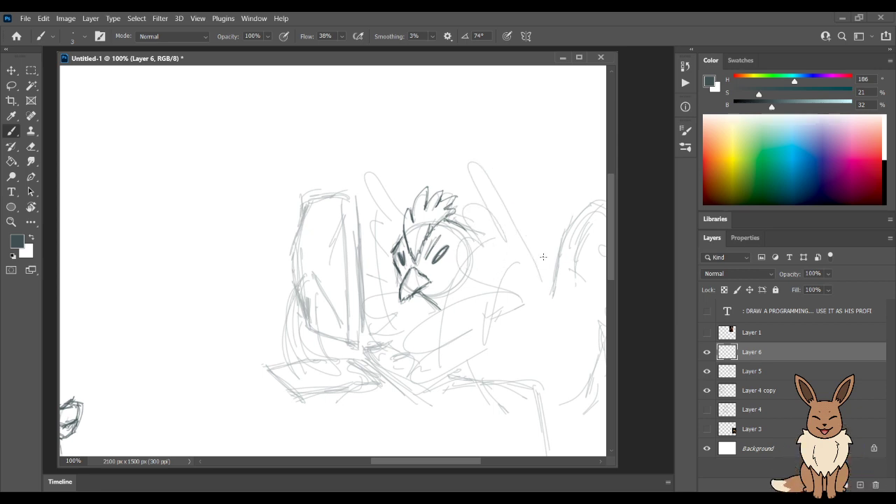
pyautogui.moveTo(543, 279); pyautogui.dragTo(509, 197)
pyautogui.moveTo(462, 220)
pyautogui.mouseDown()
pyautogui.moveTo(477, 249)
pyautogui.moveTo(499, 255)
pyautogui.moveTo(473, 257)
pyautogui.moveTo(496, 285)
pyautogui.mouseUp()
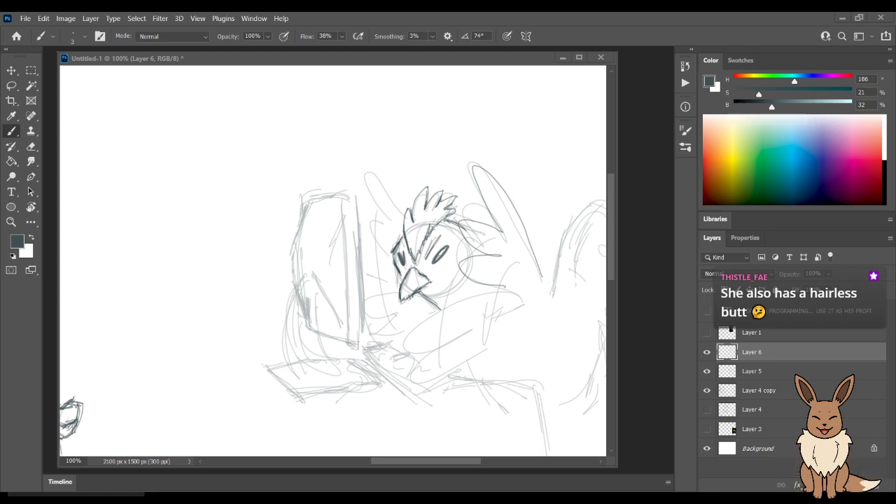
# Draw the near wing with long overlapping feathers reaching forward and a curve joining it to the rooster's back.
pyautogui.moveTo(512, 295); pyautogui.dragTo(412, 337)
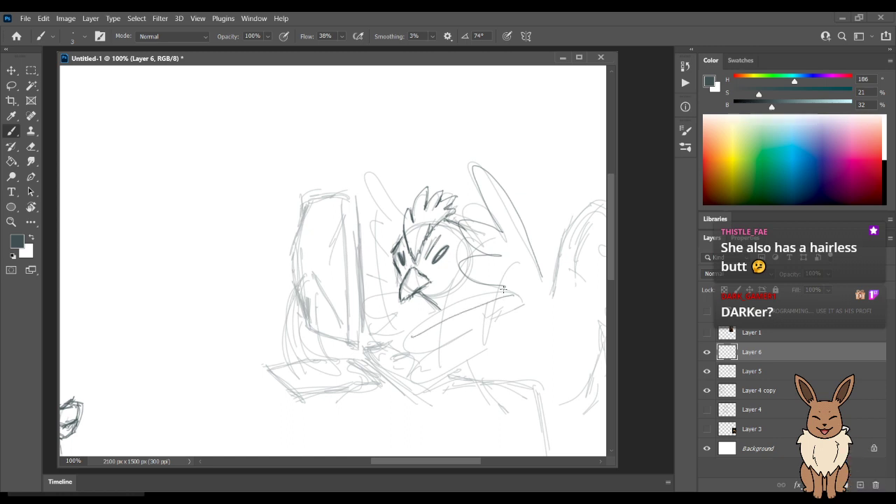
pyautogui.moveTo(502, 296)
pyautogui.mouseDown()
pyautogui.moveTo(406, 339)
pyautogui.moveTo(470, 332)
pyautogui.mouseUp()
pyautogui.hotkey('ctrl', 'z')
pyautogui.moveTo(509, 294)
pyautogui.mouseDown()
pyautogui.moveTo(431, 332)
pyautogui.moveTo(422, 356)
pyautogui.moveTo(462, 336)
pyautogui.moveTo(439, 368)
pyautogui.moveTo(494, 355)
pyautogui.moveTo(520, 308)
pyautogui.moveTo(518, 276)
pyautogui.moveTo(442, 319)
pyautogui.moveTo(446, 360)
pyautogui.moveTo(441, 336)
pyautogui.moveTo(490, 224)
pyautogui.mouseUp()
pyautogui.hotkey('ctrl', 'z')
pyautogui.moveTo(476, 351); pyautogui.dragTo(525, 228)
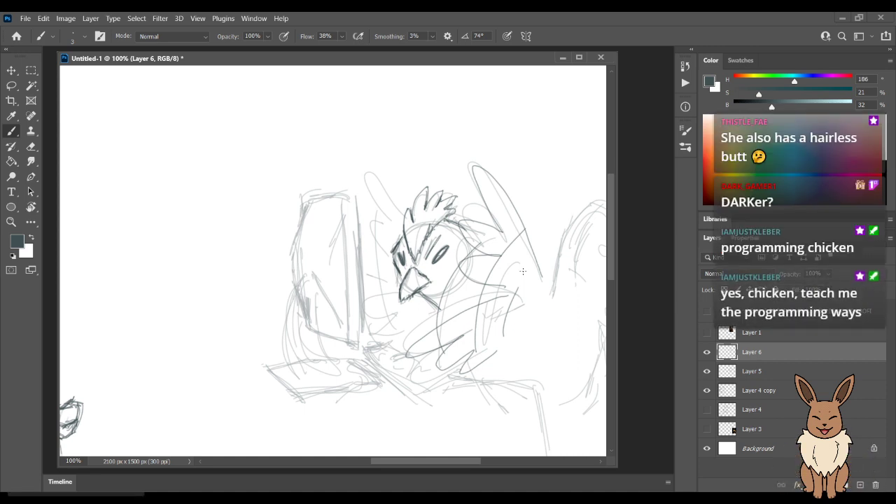
# Trace the smaller raised shape in front of the comb, the far wing's feathers, and short ruffle strokes beside the face.
pyautogui.moveTo(369, 177); pyautogui.dragTo(400, 215)
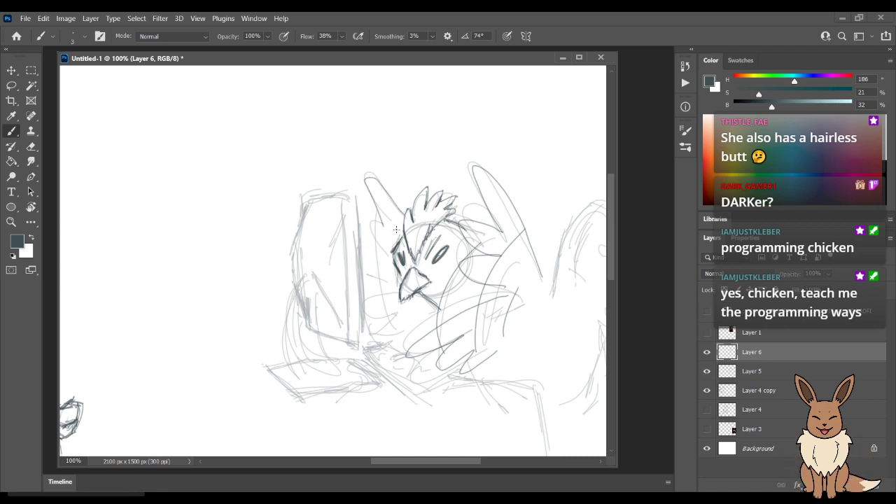
pyautogui.hotkey('ctrl', 'z')
pyautogui.moveTo(369, 177)
pyautogui.mouseDown()
pyautogui.moveTo(406, 243)
pyautogui.moveTo(376, 217)
pyautogui.mouseUp()
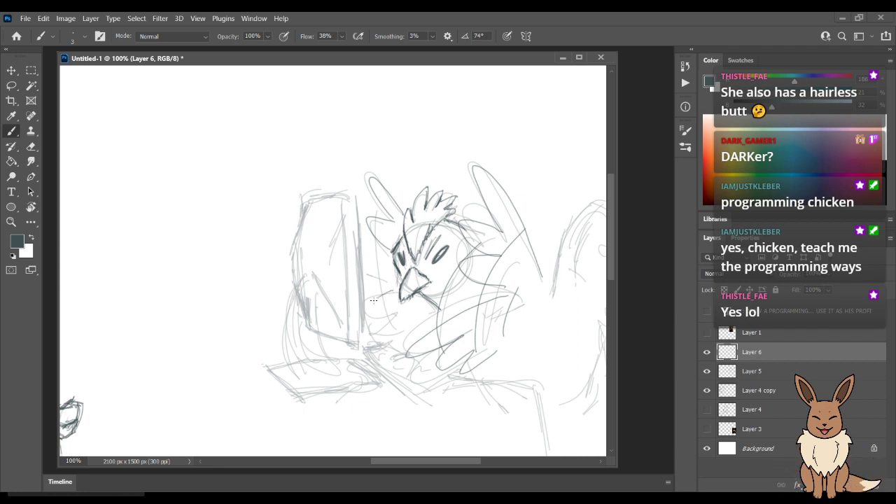
pyautogui.moveTo(389, 291)
pyautogui.mouseDown()
pyautogui.moveTo(355, 306)
pyautogui.moveTo(397, 318)
pyautogui.mouseUp()
pyautogui.hotkey('ctrl', 'z')
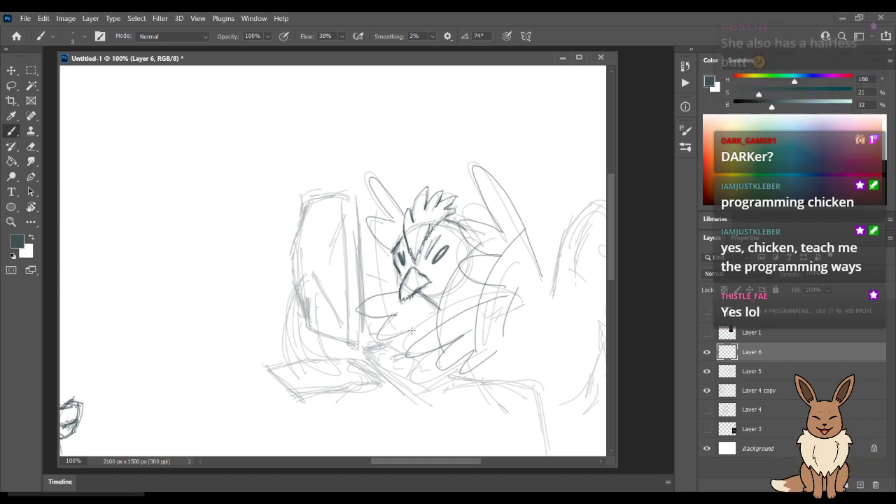
pyautogui.moveTo(391, 315); pyautogui.dragTo(389, 252)
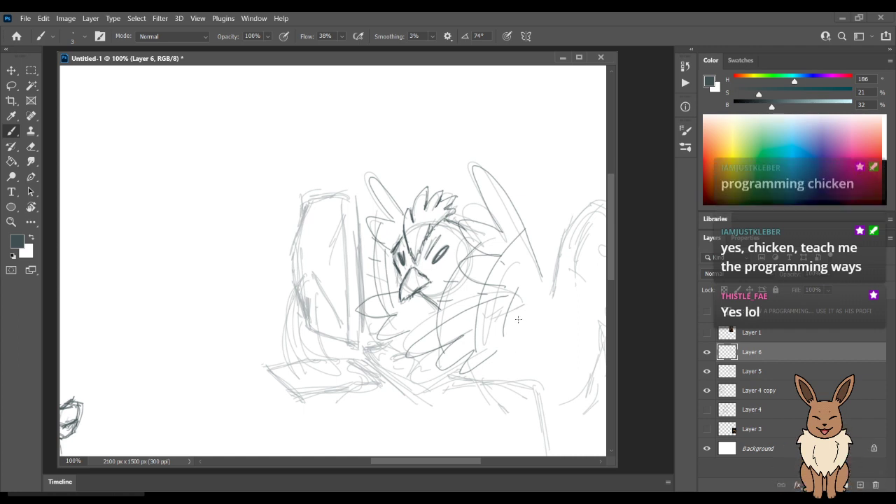
# Draw the rooster's arched tail outline with jagged feather ends and a line sweeping down to the rump.
pyautogui.moveTo(524, 320)
pyautogui.mouseDown()
pyautogui.moveTo(518, 362)
pyautogui.moveTo(468, 358)
pyautogui.mouseUp()
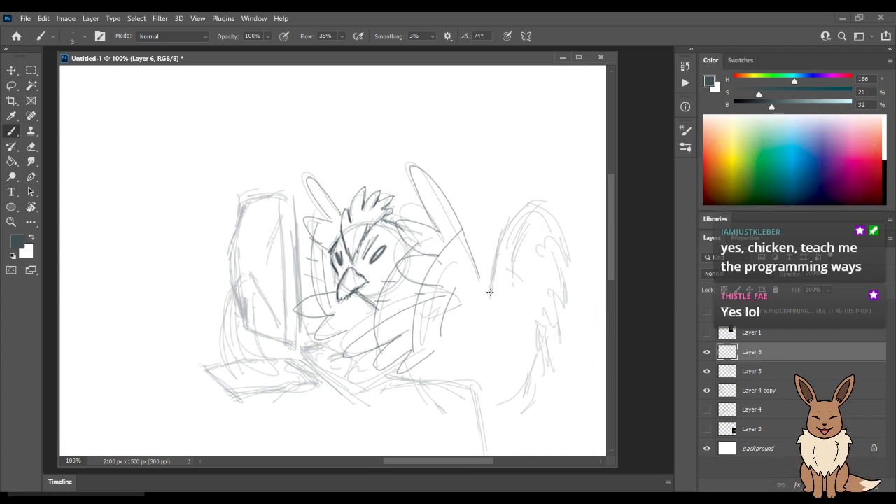
pyautogui.moveTo(495, 252); pyautogui.dragTo(484, 286)
pyautogui.moveTo(508, 224)
pyautogui.mouseDown()
pyautogui.moveTo(532, 193)
pyautogui.moveTo(556, 226)
pyautogui.moveTo(564, 283)
pyautogui.moveTo(559, 293)
pyautogui.moveTo(550, 286)
pyautogui.moveTo(544, 322)
pyautogui.moveTo(539, 294)
pyautogui.moveTo(517, 378)
pyautogui.moveTo(489, 402)
pyautogui.mouseUp()
pyautogui.moveTo(530, 344); pyautogui.dragTo(514, 370)
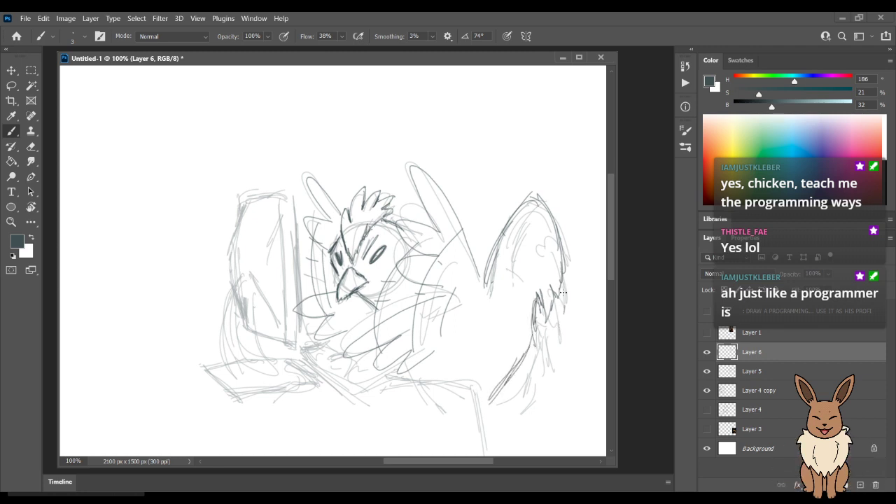
pyautogui.moveTo(560, 288); pyautogui.dragTo(551, 365)
pyautogui.moveTo(572, 261); pyautogui.dragTo(577, 301)
pyautogui.moveTo(577, 301); pyautogui.dragTo(565, 350)
pyautogui.hotkey('ctrl', 'z')
pyautogui.hotkey('ctrl', 'z')
pyautogui.hotkey('ctrl', 'z')
pyautogui.moveTo(569, 316); pyautogui.dragTo(492, 334)
pyautogui.moveTo(491, 370); pyautogui.dragTo(502, 242)
pyautogui.moveTo(371, 229); pyautogui.dragTo(379, 183)
pyautogui.moveTo(404, 156); pyautogui.dragTo(381, 210)
pyautogui.hotkey('ctrl', 'z')
pyautogui.hotkey('ctrl', 'z')
pyautogui.hotkey('ctrl', 'z')
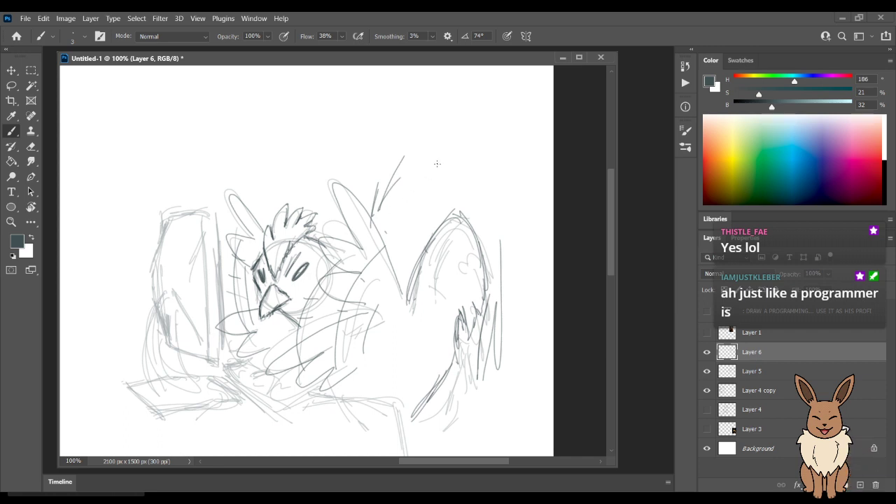
pyautogui.hotkey('ctrl', 'z')
pyautogui.hotkey('ctrl', 'z')
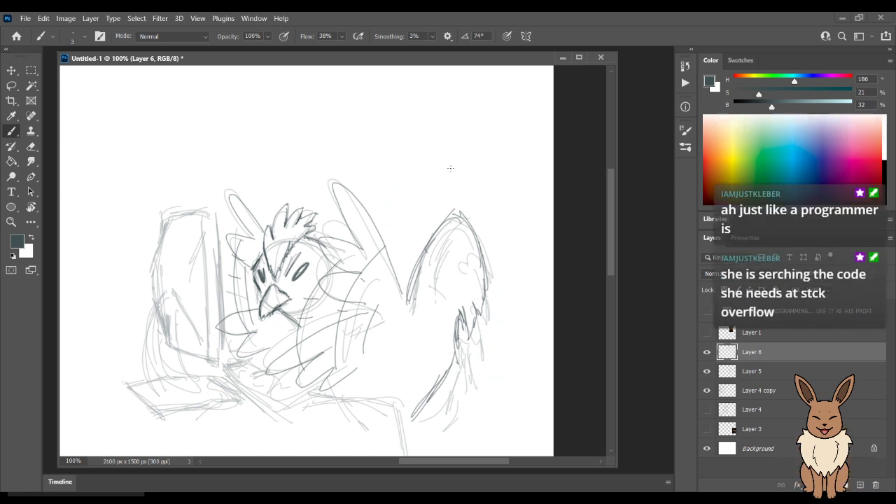
# Add an unfilled 844 px circle with a 1 px black stroke on a new layer, positioned around the rooster and monitor.
pyautogui.hotkey('ctrl', '-')
pyautogui.hotkey('ctrl', '-')
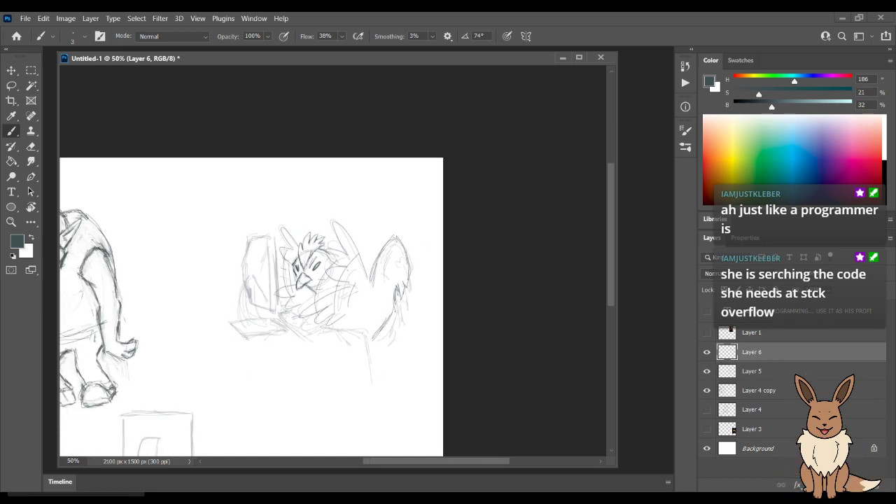
pyautogui.click(860, 485)
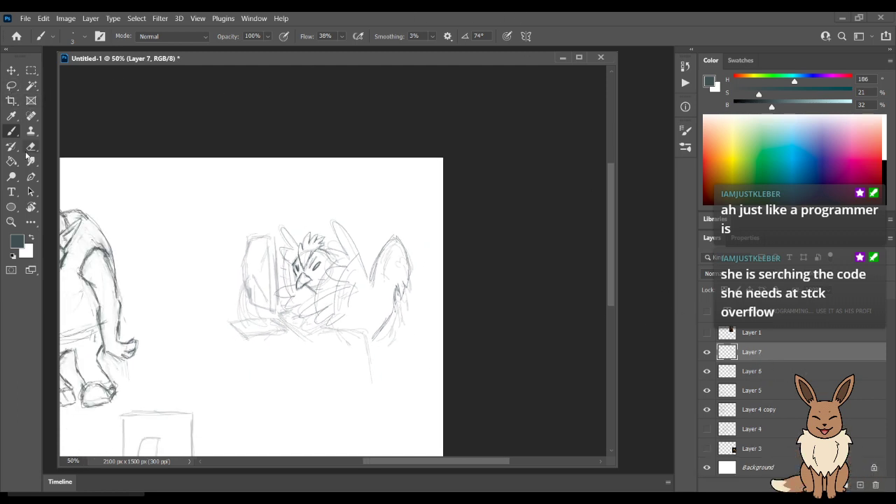
pyautogui.click(11, 208)
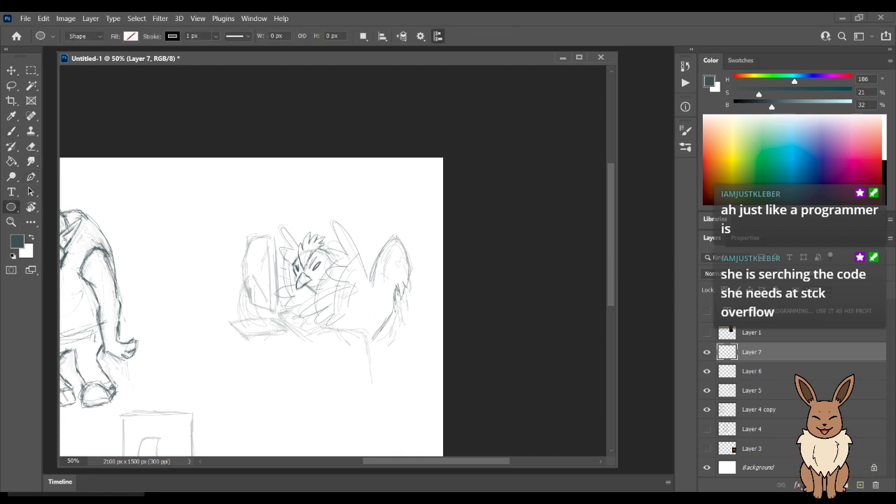
pyautogui.moveTo(216, 173); pyautogui.dragTo(411, 381)
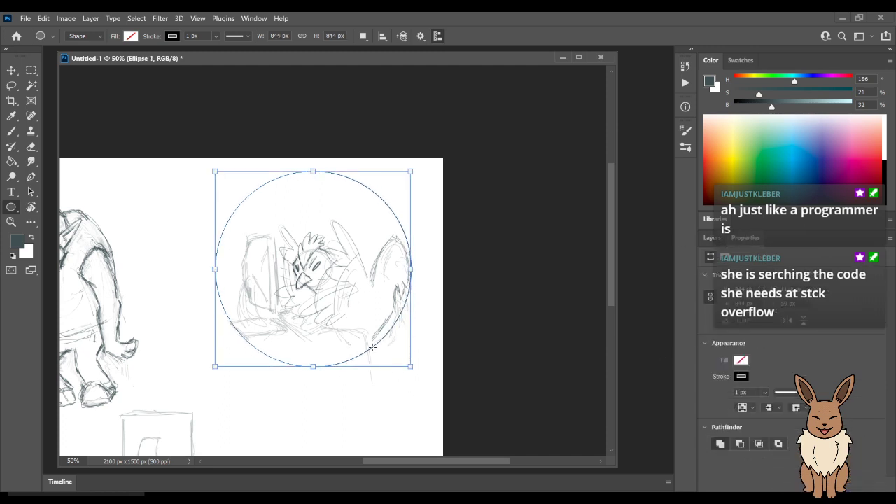
pyautogui.press('v')
pyautogui.moveTo(376, 346); pyautogui.dragTo(375, 357)
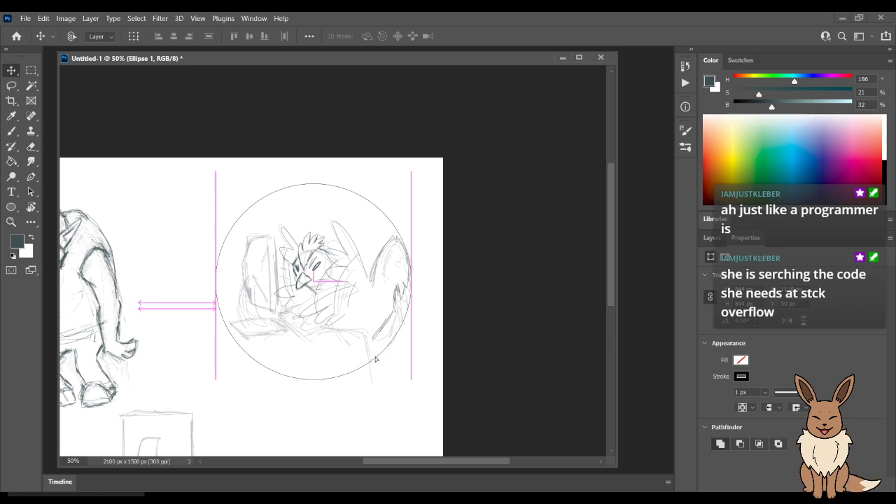
pyautogui.moveTo(375, 359); pyautogui.dragTo(376, 359)
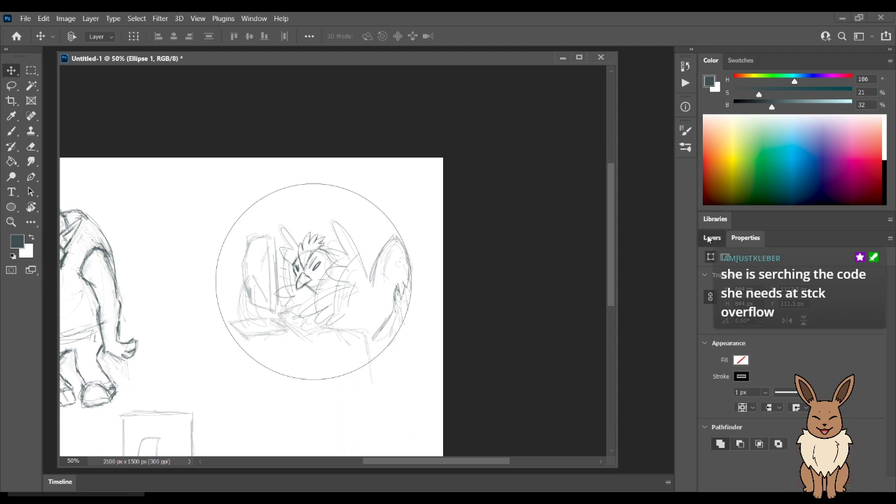
# Make Layer 6 active and erase the tip of the far wing's feather where it overlaps the monitor's edge.
pyautogui.click(712, 238)
pyautogui.click(751, 371)
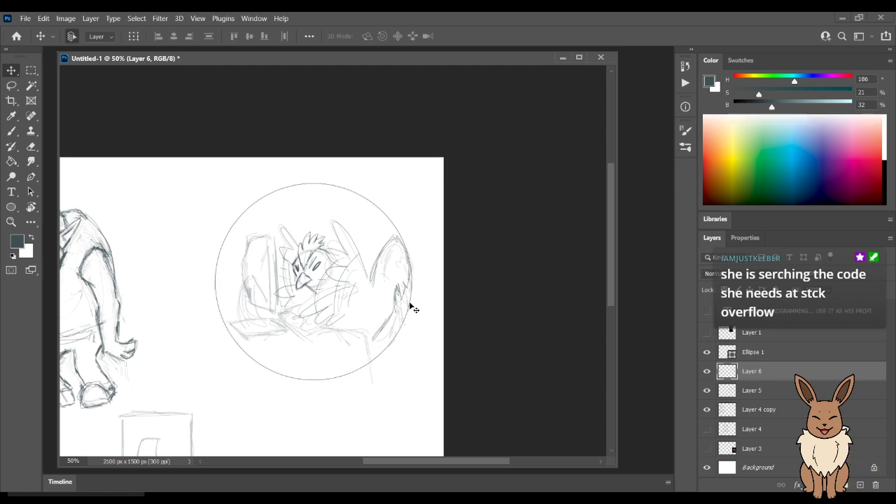
pyautogui.hotkey('ctrl', '+')
pyautogui.hotkey('ctrl', '+')
pyautogui.press('b')
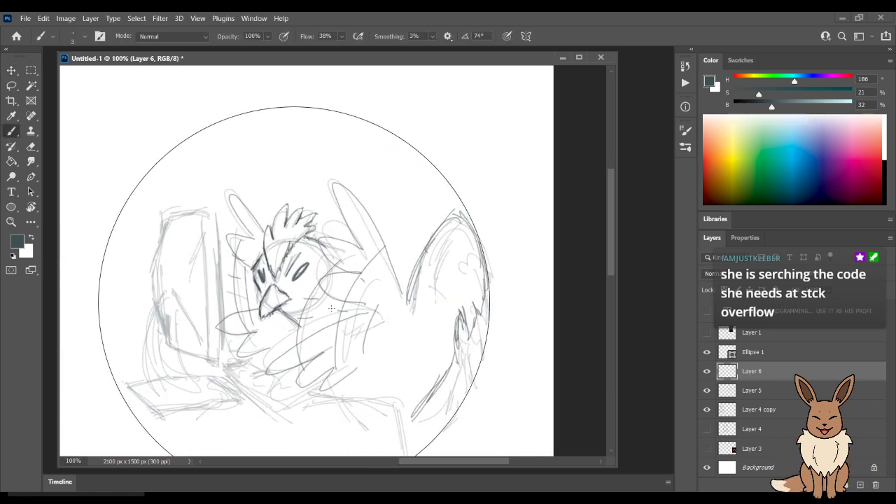
pyautogui.moveTo(376, 310); pyautogui.dragTo(397, 299)
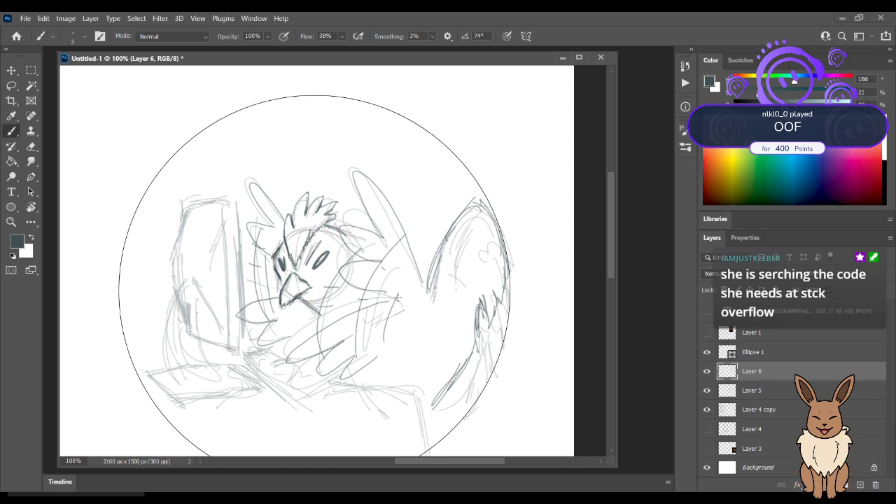
pyautogui.press('e')
pyautogui.press('b')
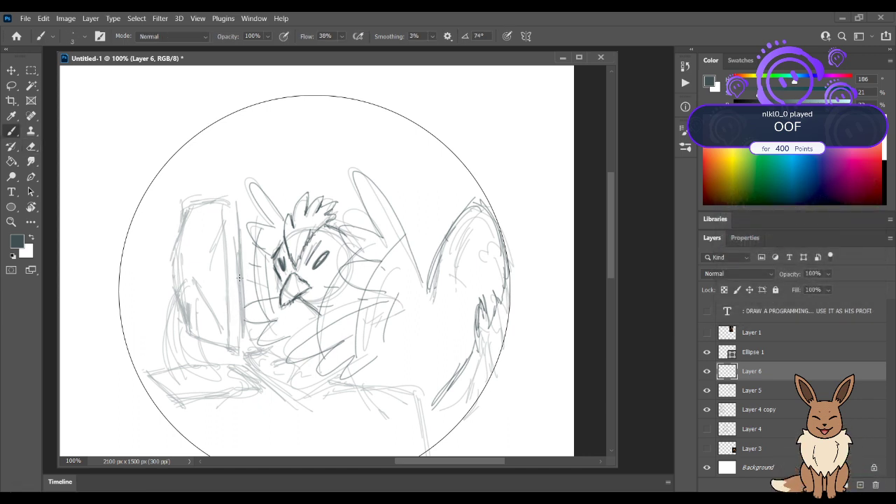
# Draw cleaner lines for the monitor's narrow front frame and its top edge.
pyautogui.moveTo(241, 313); pyautogui.dragTo(241, 339)
pyautogui.moveTo(240, 287)
pyautogui.mouseDown()
pyautogui.moveTo(242, 339)
pyautogui.moveTo(238, 220)
pyautogui.moveTo(243, 316)
pyautogui.mouseUp()
pyautogui.moveTo(227, 199)
pyautogui.mouseDown()
pyautogui.moveTo(220, 207)
pyautogui.moveTo(233, 198)
pyautogui.mouseUp()
pyautogui.moveTo(226, 235)
pyautogui.mouseDown()
pyautogui.moveTo(226, 223)
pyautogui.moveTo(223, 315)
pyautogui.mouseUp()
pyautogui.moveTo(223, 262); pyautogui.dragTo(224, 349)
pyautogui.moveTo(222, 297)
pyautogui.mouseDown()
pyautogui.moveTo(224, 345)
pyautogui.moveTo(242, 348)
pyautogui.mouseUp()
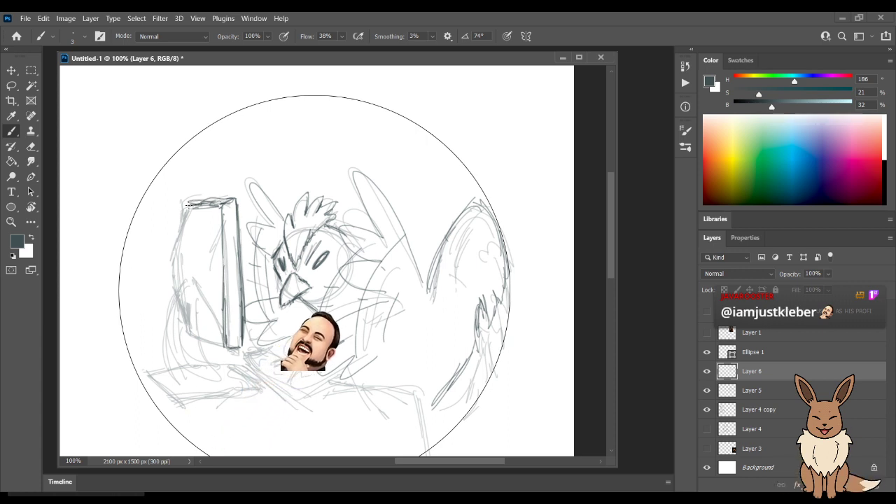
# Outline the monitor's angled back casing and draw the curved stand arm behind it with the start of its base.
pyautogui.moveTo(189, 207); pyautogui.dragTo(185, 240)
pyautogui.moveTo(188, 209); pyautogui.dragTo(173, 259)
pyautogui.moveTo(187, 213)
pyautogui.mouseDown()
pyautogui.moveTo(175, 275)
pyautogui.moveTo(183, 326)
pyautogui.moveTo(205, 346)
pyautogui.moveTo(201, 301)
pyautogui.moveTo(185, 283)
pyautogui.moveTo(169, 350)
pyautogui.mouseUp()
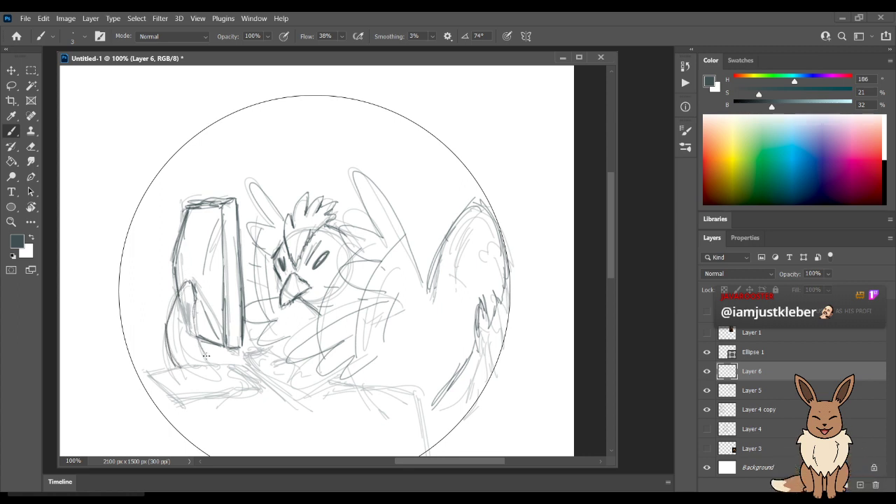
pyautogui.moveTo(184, 290)
pyautogui.mouseDown()
pyautogui.moveTo(193, 363)
pyautogui.moveTo(233, 363)
pyautogui.mouseUp()
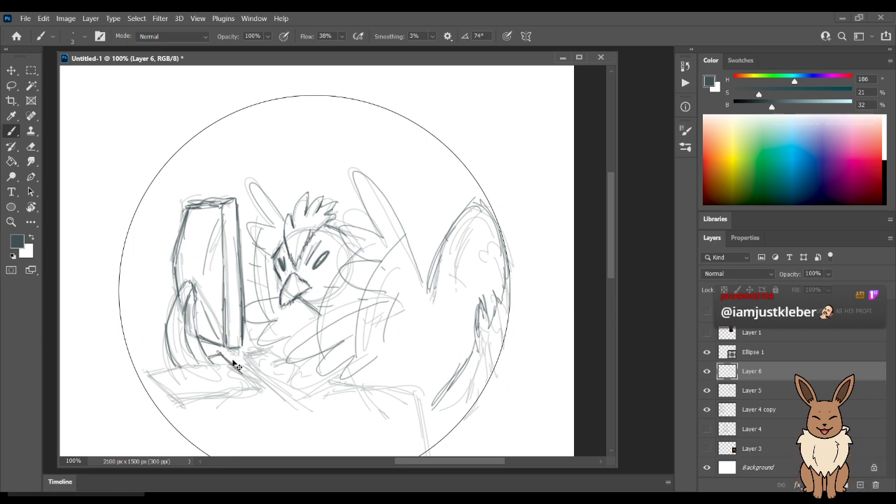
# Sketch the edges of the monitor stand's flat base under the curved arm.
pyautogui.moveTo(217, 355); pyautogui.dragTo(242, 374)
pyautogui.moveTo(166, 366)
pyautogui.mouseDown()
pyautogui.moveTo(222, 401)
pyautogui.moveTo(201, 396)
pyautogui.moveTo(244, 386)
pyautogui.moveTo(205, 392)
pyautogui.moveTo(186, 371)
pyautogui.mouseUp()
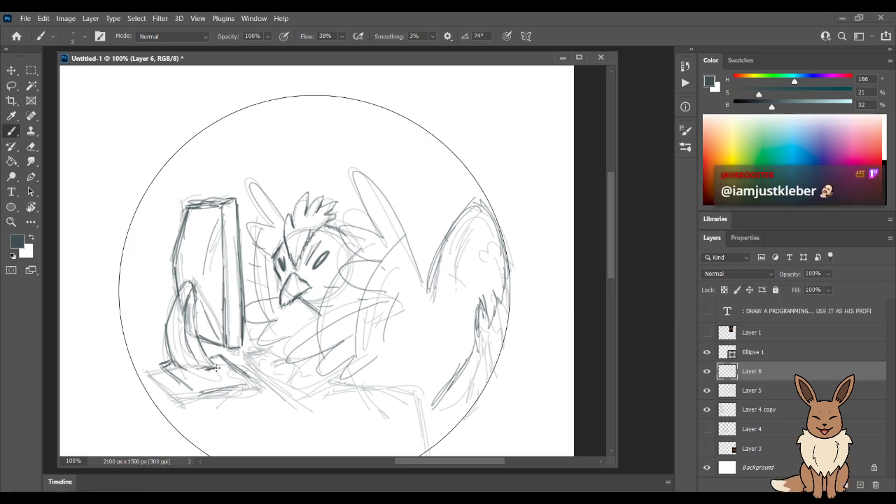
pyautogui.moveTo(183, 367); pyautogui.dragTo(189, 358)
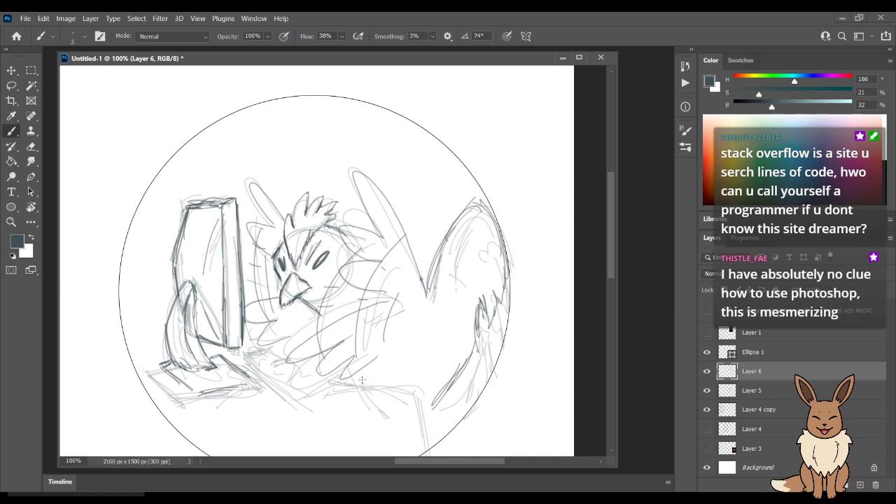
# Draw the desk's front edges and its near corner below the rooster, undoing the misplaced strokes.
pyautogui.moveTo(344, 378)
pyautogui.mouseDown()
pyautogui.moveTo(408, 395)
pyautogui.moveTo(423, 410)
pyautogui.moveTo(424, 441)
pyautogui.moveTo(419, 399)
pyautogui.moveTo(432, 338)
pyautogui.moveTo(240, 398)
pyautogui.mouseUp()
pyautogui.hotkey('ctrl', 'z')
pyautogui.moveTo(430, 335); pyautogui.dragTo(213, 388)
pyautogui.hotkey('ctrl', 'z')
pyautogui.moveTo(428, 336)
pyautogui.mouseDown()
pyautogui.moveTo(217, 402)
pyautogui.moveTo(413, 369)
pyautogui.moveTo(418, 394)
pyautogui.mouseUp()
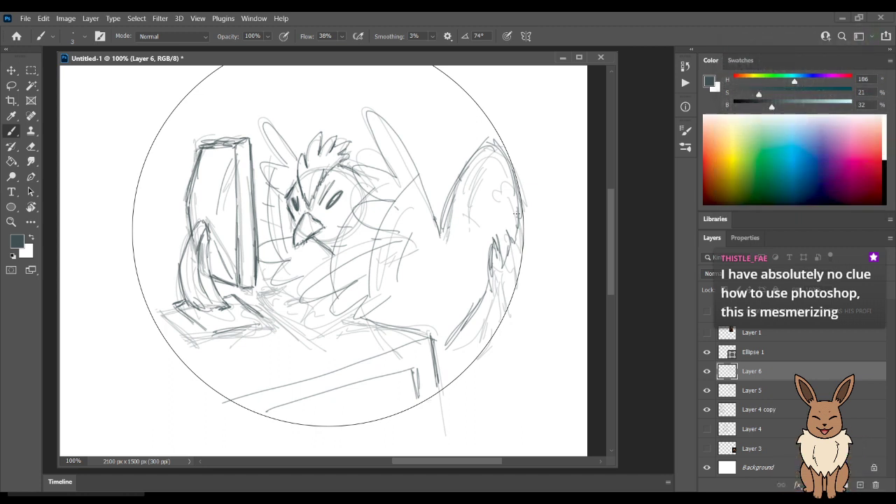
# Erase stray lines by the wing feathers and draw the angled keyboard with its side edge and rows of keys in front of the monitor.
pyautogui.press('e')
pyautogui.moveTo(297, 259); pyautogui.dragTo(327, 264)
pyautogui.press('b')
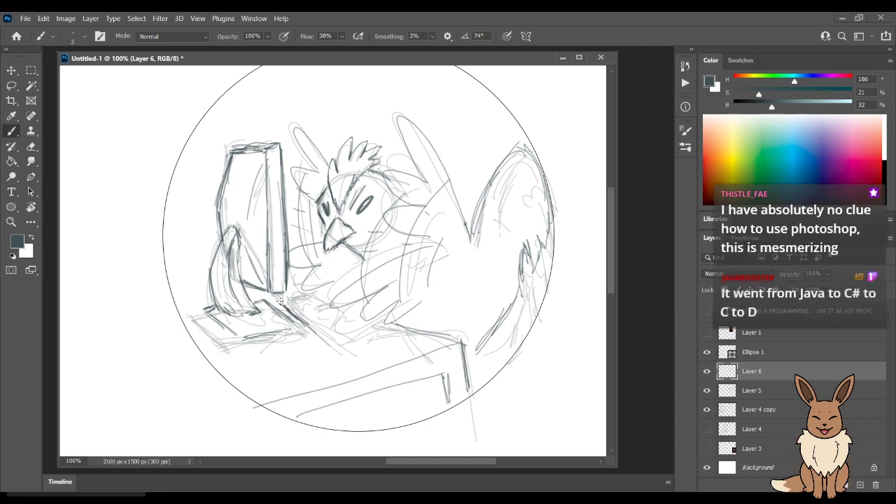
pyautogui.moveTo(278, 304)
pyautogui.mouseDown()
pyautogui.moveTo(303, 297)
pyautogui.moveTo(348, 341)
pyautogui.moveTo(288, 304)
pyautogui.moveTo(325, 338)
pyautogui.moveTo(301, 324)
pyautogui.moveTo(353, 353)
pyautogui.moveTo(345, 350)
pyautogui.moveTo(404, 329)
pyautogui.mouseUp()
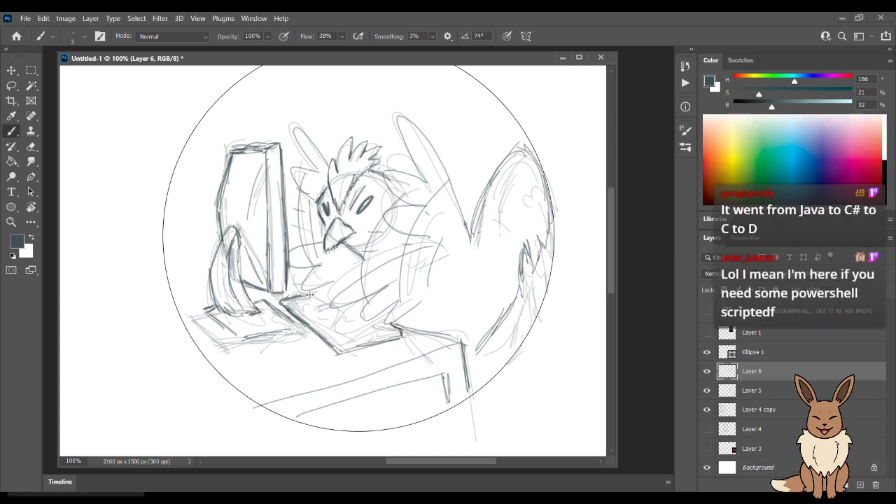
pyautogui.moveTo(319, 297); pyautogui.dragTo(362, 320)
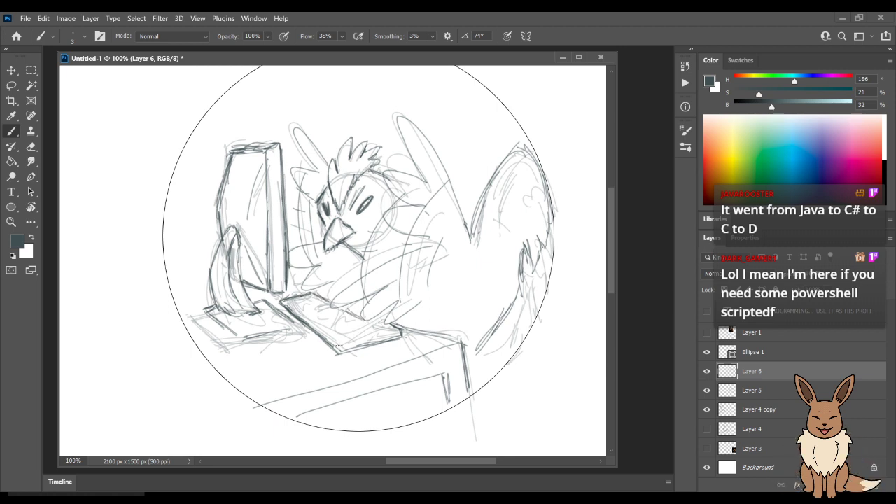
pyautogui.moveTo(324, 331); pyautogui.dragTo(341, 341)
pyautogui.moveTo(305, 312); pyautogui.dragTo(326, 329)
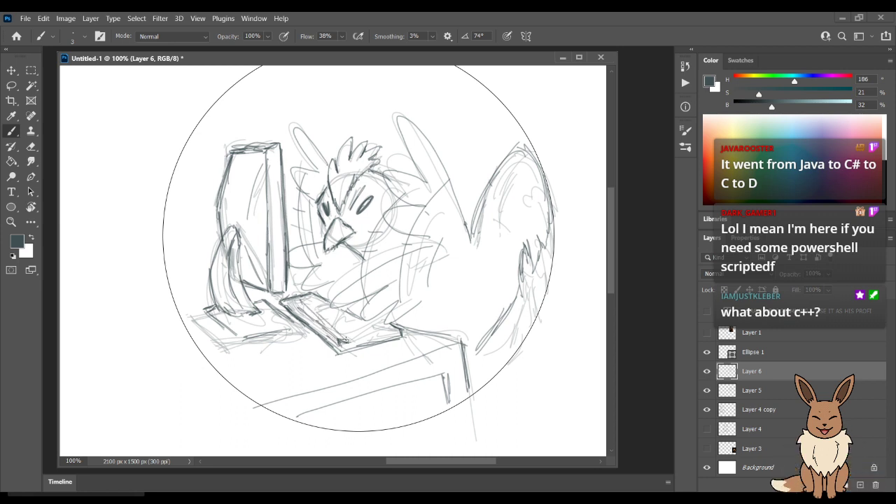
pyautogui.moveTo(340, 318)
pyautogui.mouseDown()
pyautogui.moveTo(332, 307)
pyautogui.moveTo(371, 326)
pyautogui.moveTo(359, 335)
pyautogui.mouseUp()
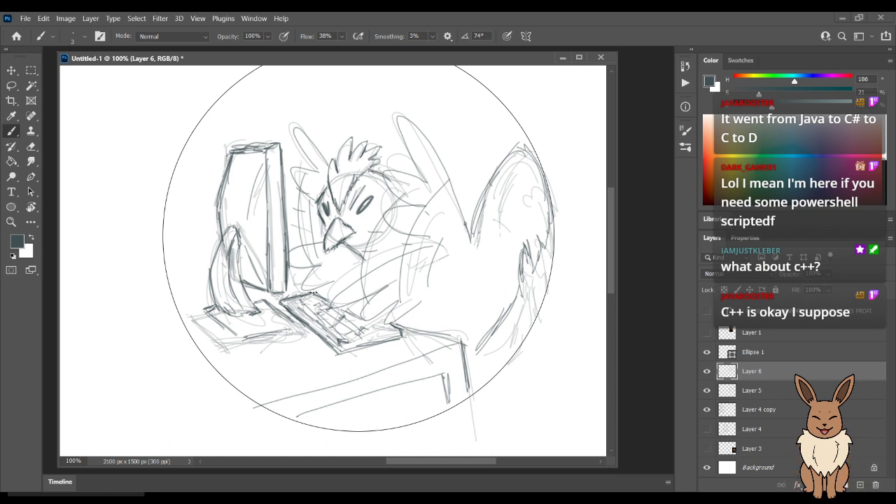
# Erase the lower rear line of the rooster and redraw it as a fuller curve from the desk corner up to the tail.
pyautogui.press('e')
pyautogui.moveTo(487, 350); pyautogui.dragTo(498, 313)
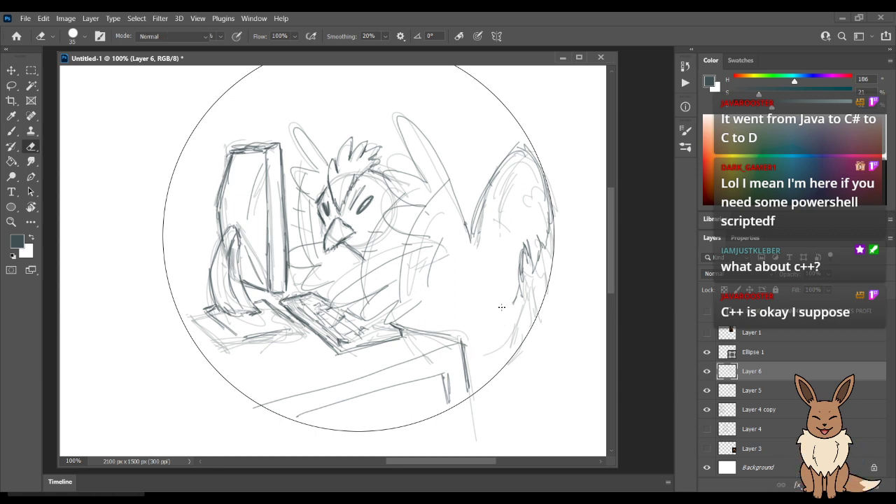
pyautogui.press('b')
pyautogui.moveTo(467, 361)
pyautogui.mouseDown()
pyautogui.moveTo(494, 334)
pyautogui.moveTo(522, 278)
pyautogui.mouseUp()
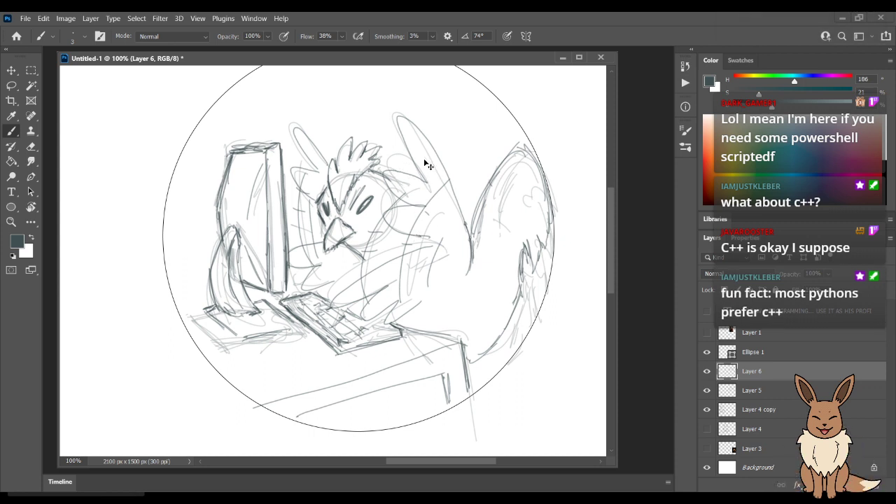
# Add a new layer above Layer 6 and draw bolder outlines for the near wing's raised and upper feathers with a 5 px brush.
pyautogui.press(']')
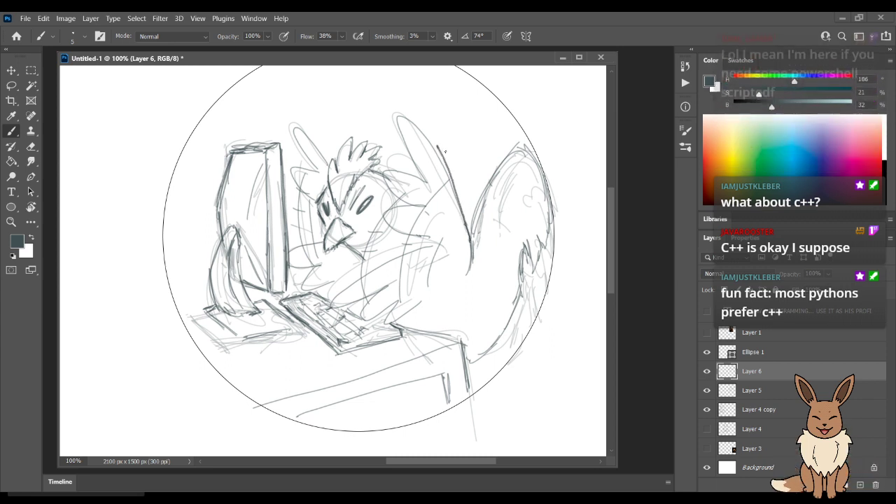
pyautogui.moveTo(464, 219)
pyautogui.mouseDown()
pyautogui.moveTo(433, 148)
pyautogui.moveTo(401, 128)
pyautogui.mouseUp()
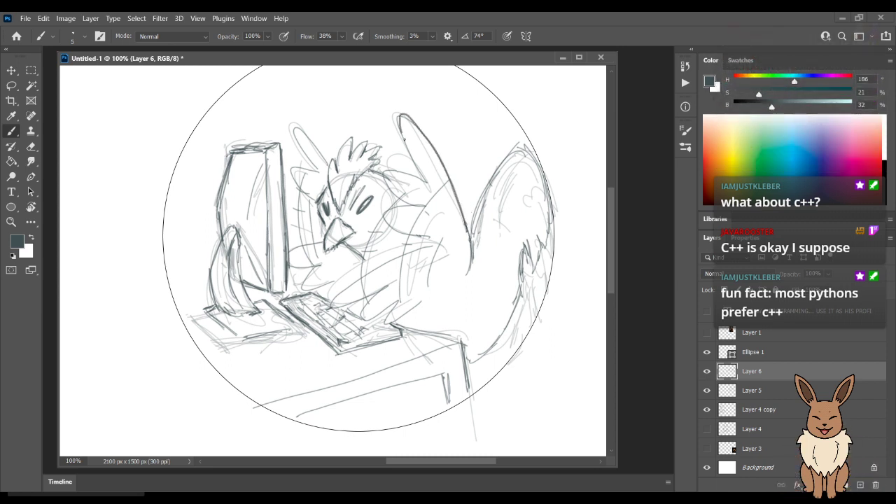
pyautogui.hotkey('ctrl', 'z')
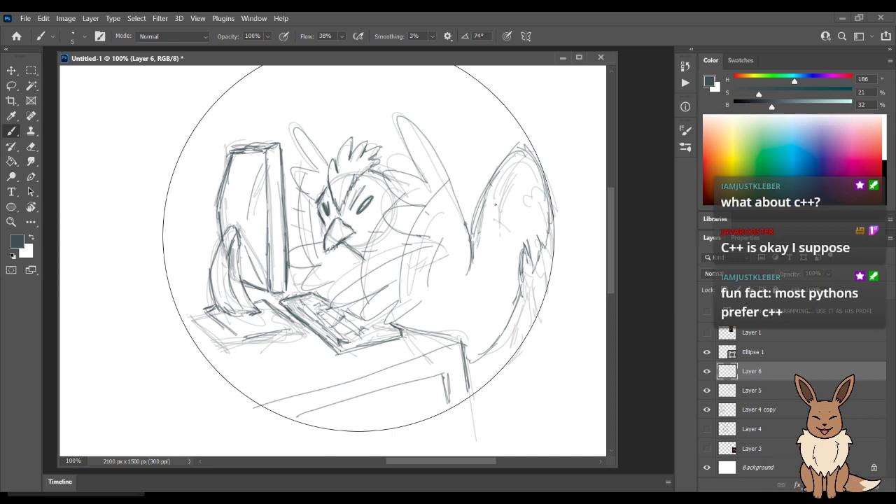
pyautogui.click(861, 485)
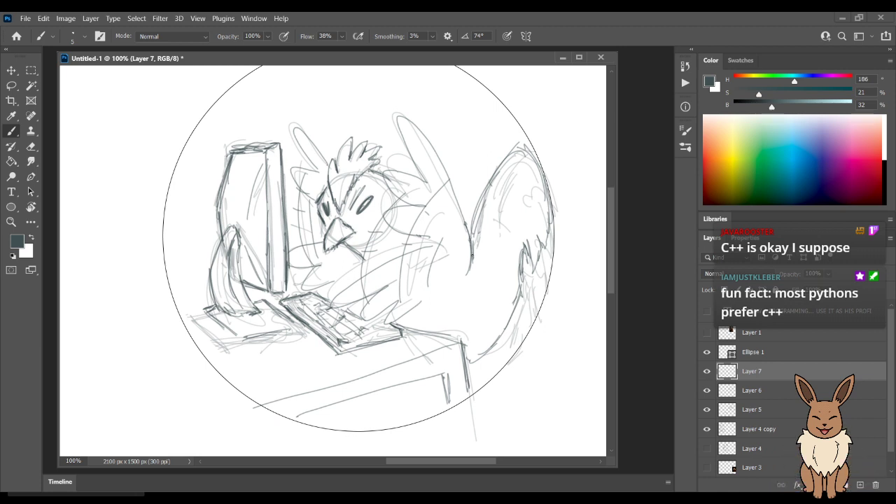
pyautogui.moveTo(458, 196)
pyautogui.mouseDown()
pyautogui.moveTo(427, 132)
pyautogui.moveTo(405, 111)
pyautogui.moveTo(398, 119)
pyautogui.moveTo(427, 200)
pyautogui.mouseUp()
pyautogui.hotkey('ctrl', 'z')
pyautogui.moveTo(382, 175); pyautogui.dragTo(419, 200)
pyautogui.moveTo(385, 172)
pyautogui.mouseDown()
pyautogui.moveTo(424, 203)
pyautogui.moveTo(430, 237)
pyautogui.moveTo(344, 280)
pyautogui.mouseUp()
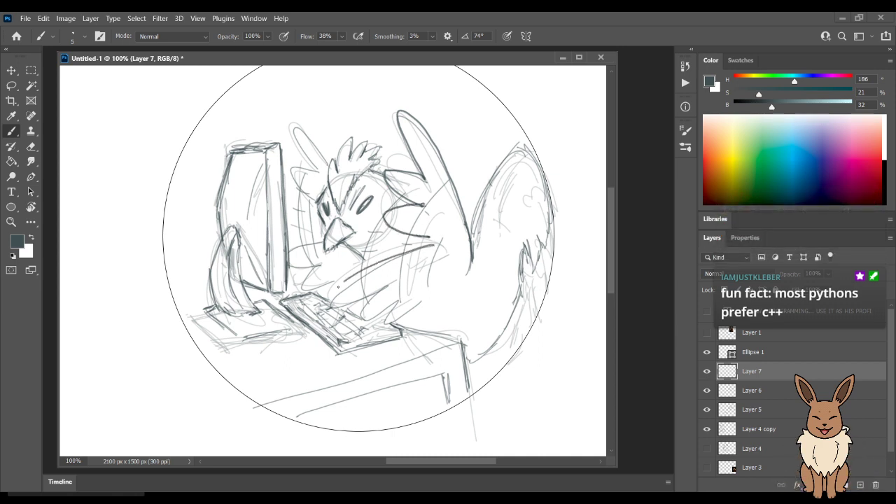
# Hide Layer 5 and redraw the near wing's lower feathers over the keyboard in bolder lines, undoing the unsuitable strokes.
pyautogui.hotkey('ctrl', 'z')
pyautogui.moveTo(414, 255)
pyautogui.mouseDown()
pyautogui.moveTo(350, 281)
pyautogui.moveTo(332, 308)
pyautogui.mouseUp()
pyautogui.hotkey('ctrl', 'z')
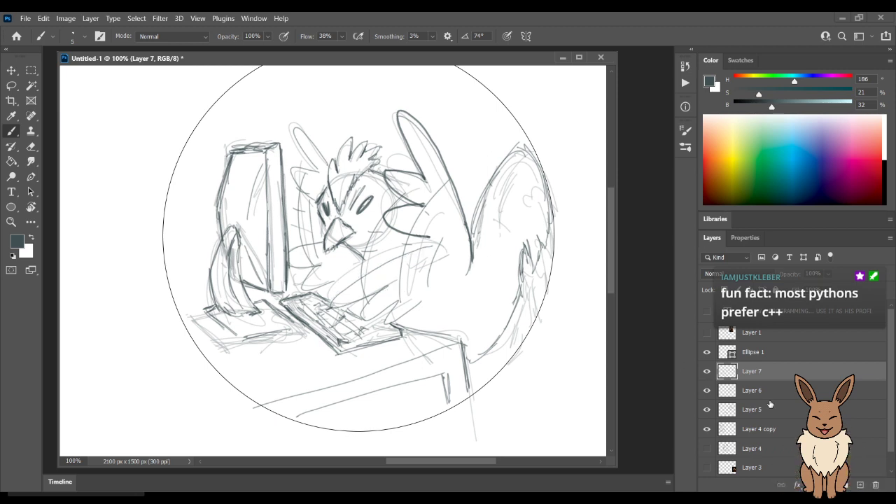
pyautogui.click(707, 409)
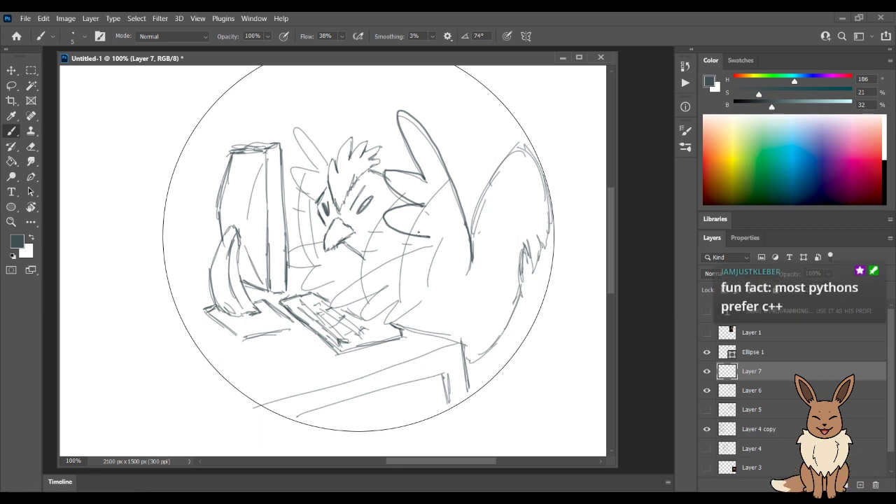
pyautogui.hotkey('ctrl', 'z')
pyautogui.moveTo(330, 308); pyautogui.dragTo(387, 287)
pyautogui.moveTo(360, 321); pyautogui.dragTo(413, 293)
pyautogui.hotkey('ctrl', 'z')
pyautogui.hotkey('ctrl', 'z')
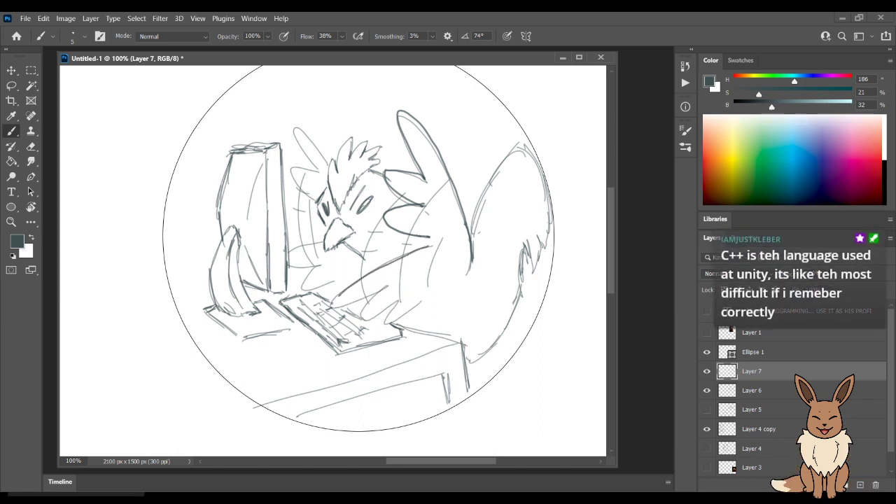
pyautogui.hotkey('ctrl', 'z')
pyautogui.moveTo(345, 306)
pyautogui.mouseDown()
pyautogui.moveTo(389, 287)
pyautogui.moveTo(383, 313)
pyautogui.moveTo(405, 320)
pyautogui.mouseUp()
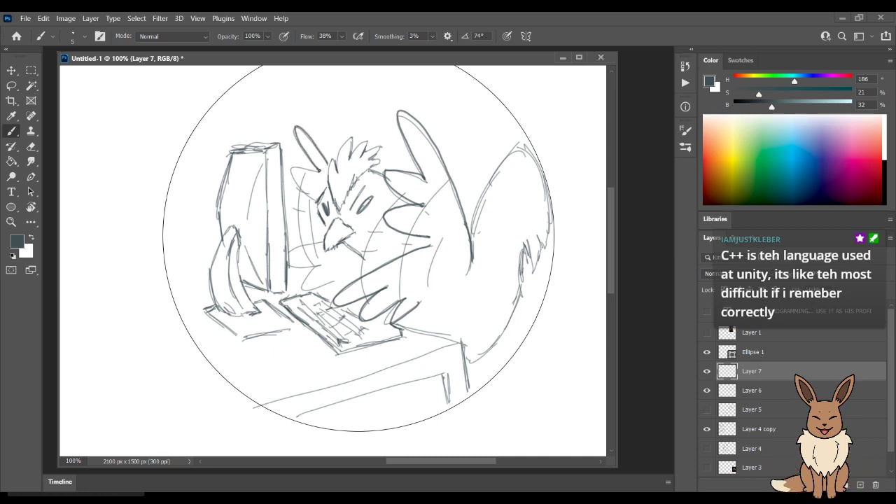
# Outline the far wing's feathers in bolder lines, then toggle Layer 6 and Layer 7 to check the linework.
pyautogui.moveTo(311, 169); pyautogui.dragTo(293, 183)
pyautogui.moveTo(321, 244)
pyautogui.mouseDown()
pyautogui.moveTo(290, 249)
pyautogui.moveTo(292, 274)
pyautogui.moveTo(290, 267)
pyautogui.moveTo(326, 260)
pyautogui.moveTo(304, 283)
pyautogui.mouseUp()
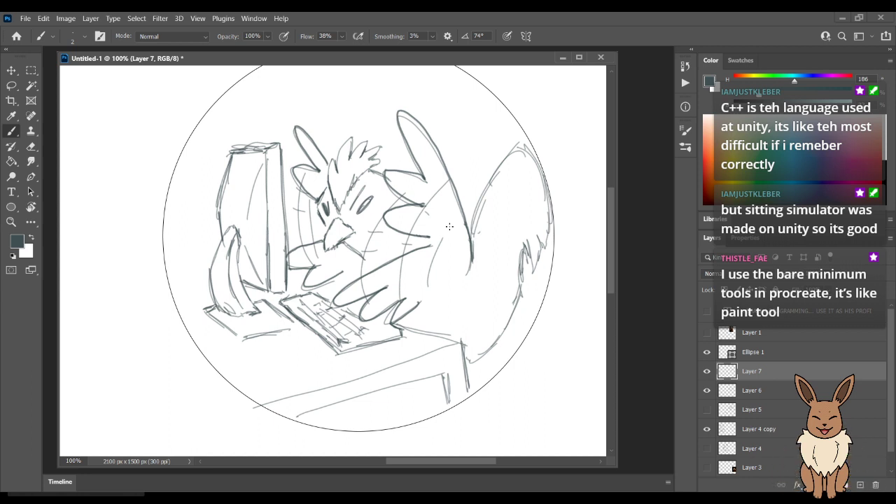
pyautogui.click(707, 392)
pyautogui.click(707, 394)
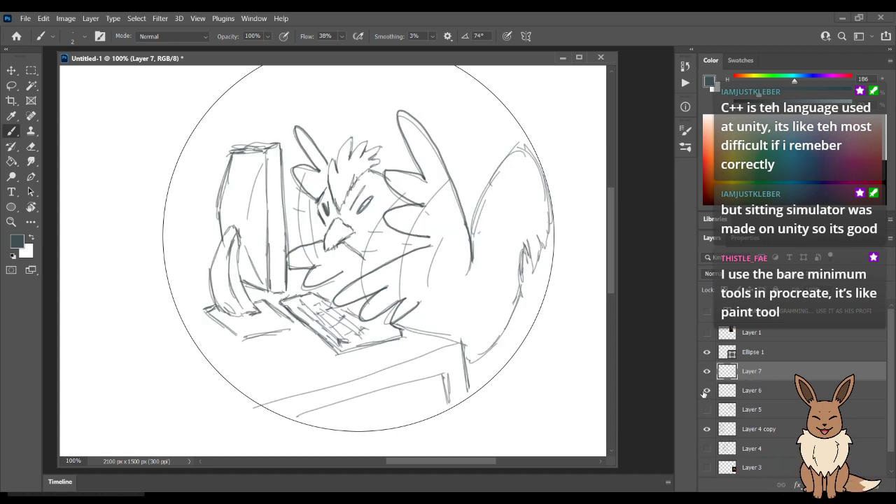
pyautogui.click(706, 373)
pyautogui.click(706, 374)
# Make Layer 6 active, touch up the near eye and redraw the tail's front edge up from the wing.
pyautogui.click(779, 392)
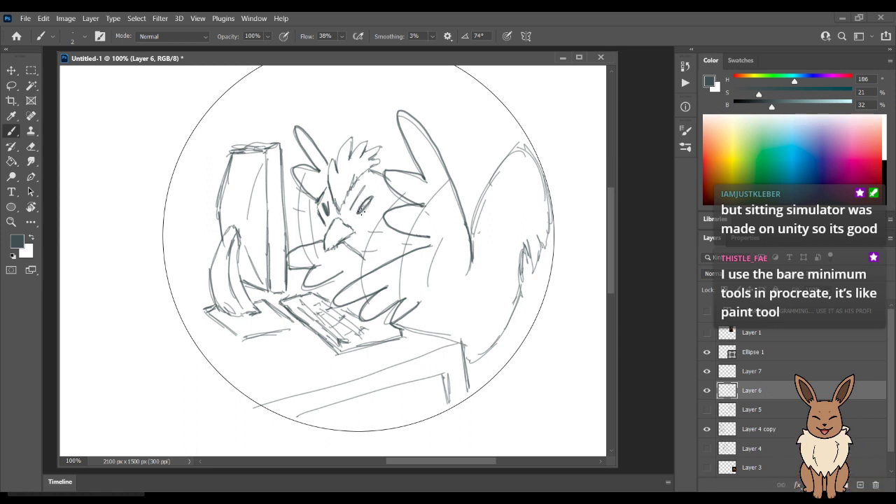
pyautogui.moveTo(359, 203); pyautogui.dragTo(365, 205)
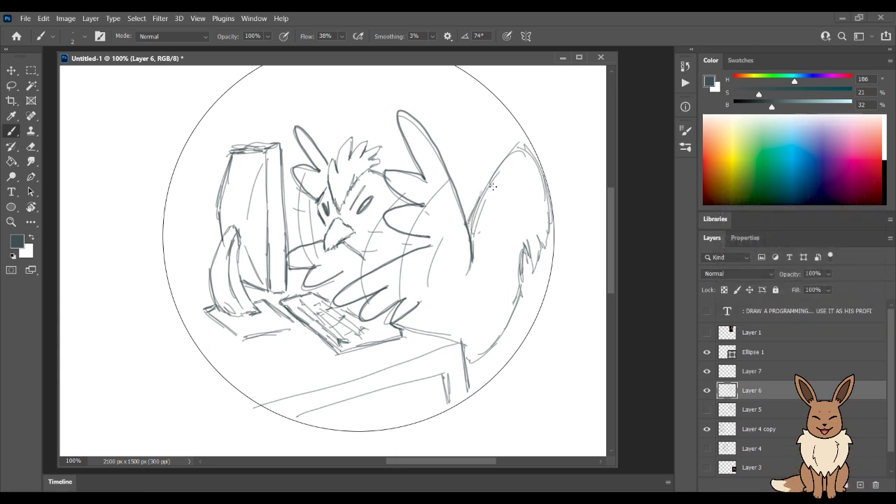
pyautogui.press('e')
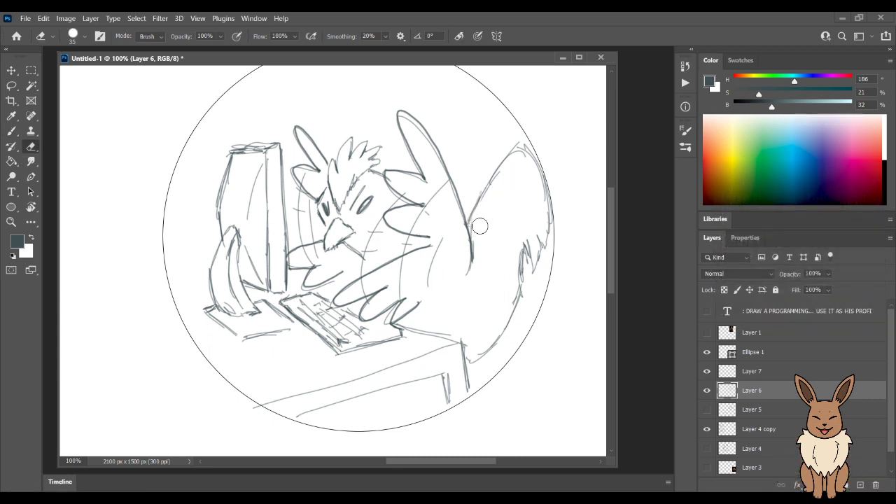
pyautogui.press('b')
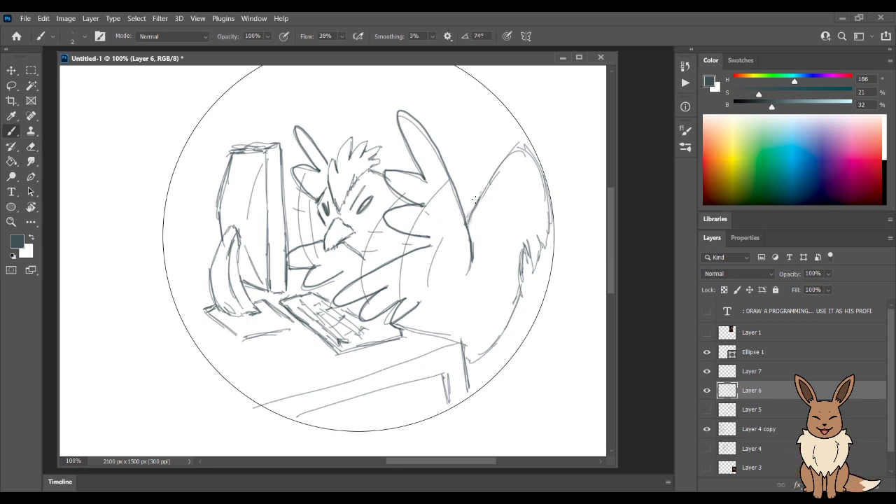
pyautogui.moveTo(469, 214); pyautogui.dragTo(524, 144)
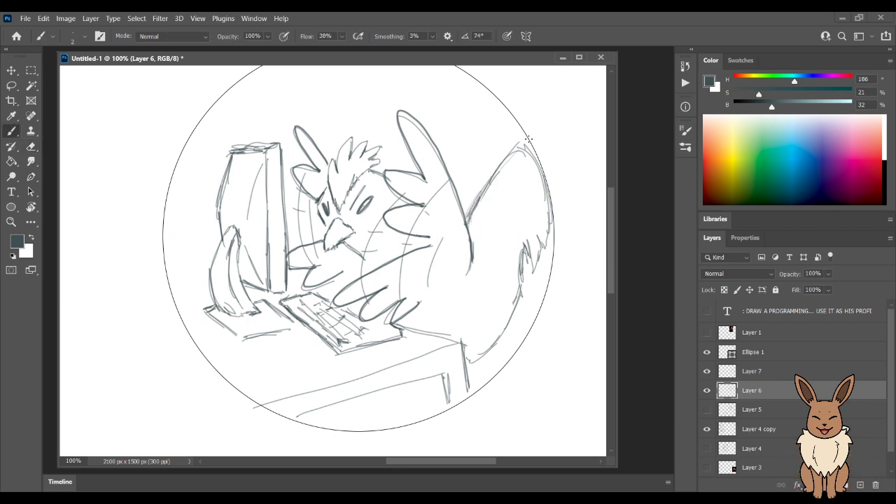
# Try 5 px strokes around the tail's front edge, undo the unwanted ones and set the brush size to 3 px.
pyautogui.press(']')
pyautogui.press(']')
pyautogui.press(']')
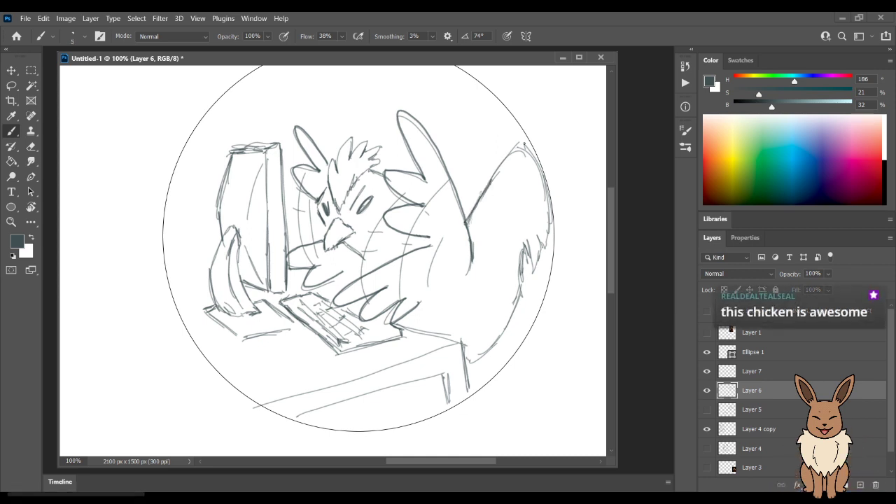
pyautogui.hotkey('ctrl', 'z')
pyautogui.hotkey('ctrl', 'z')
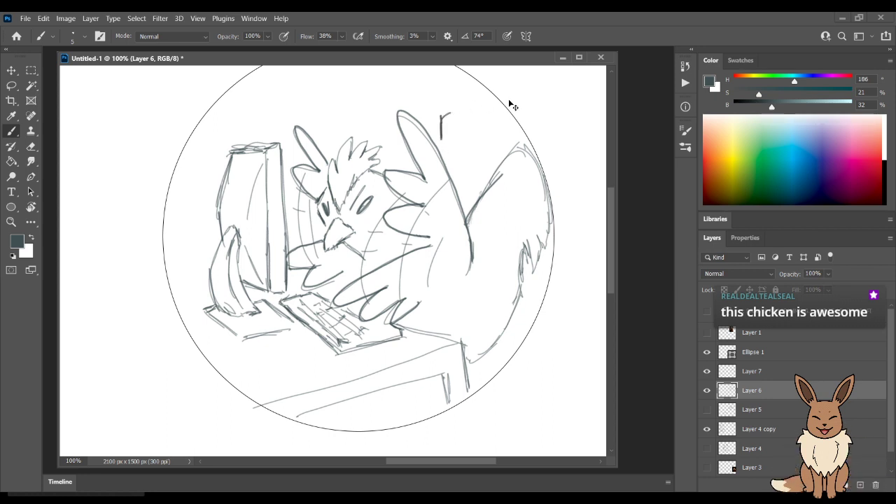
pyautogui.press('[')
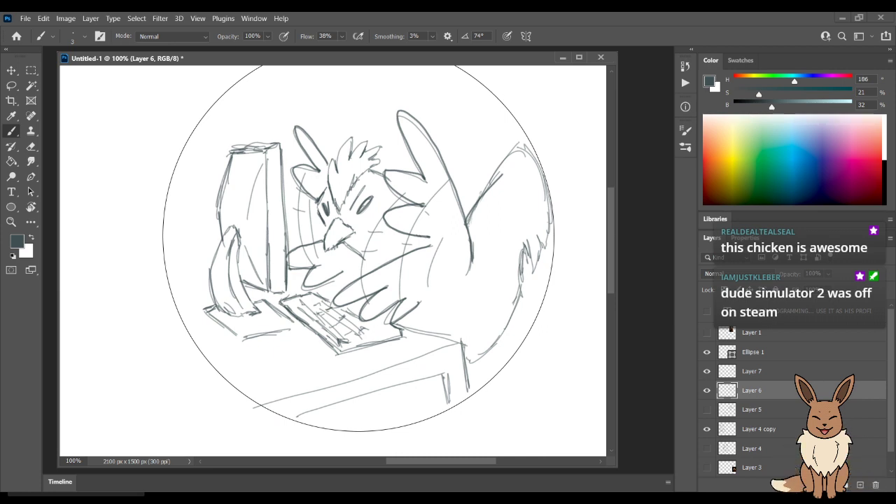
# Toggle Layer 7 off and on repeatedly to compare the rooster with and without the bold wing lines.
pyautogui.click(708, 372)
pyautogui.click(707, 371)
pyautogui.click(707, 372)
pyautogui.click(707, 373)
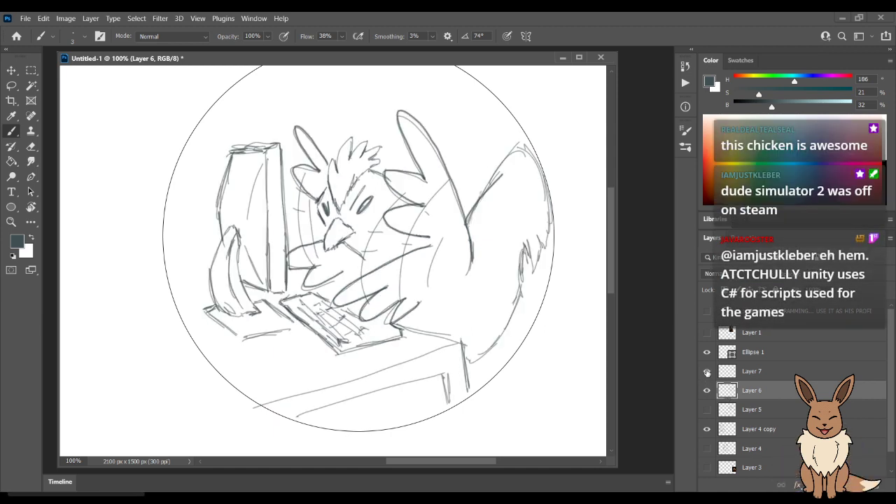
pyautogui.click(708, 372)
pyautogui.click(707, 371)
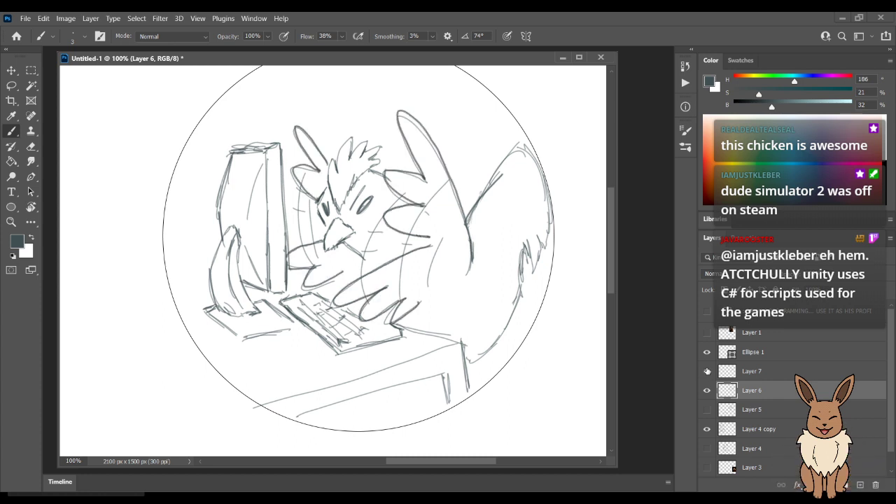
pyautogui.click(707, 372)
pyautogui.click(707, 372)
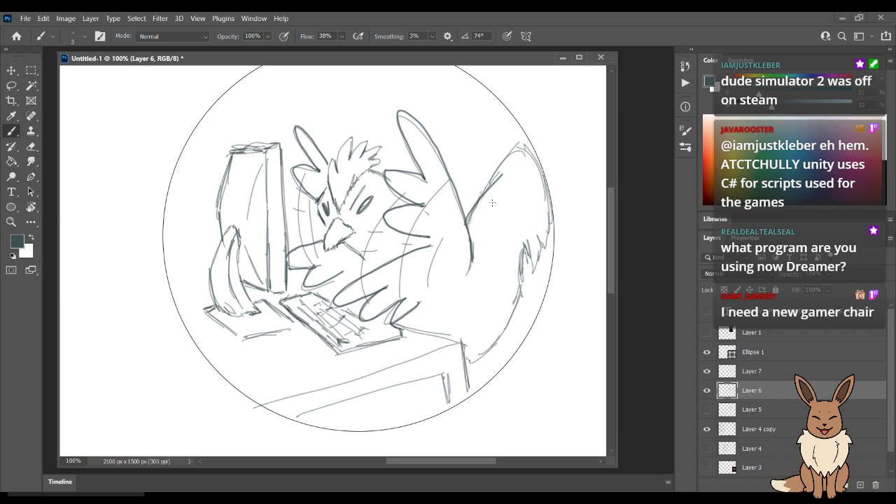
# Erase the tail's front edge on Layer 6, redraw it as a cleaner curve to the tip and touch up the inner tail feathers.
pyautogui.press('e')
pyautogui.moveTo(505, 173); pyautogui.dragTo(486, 197)
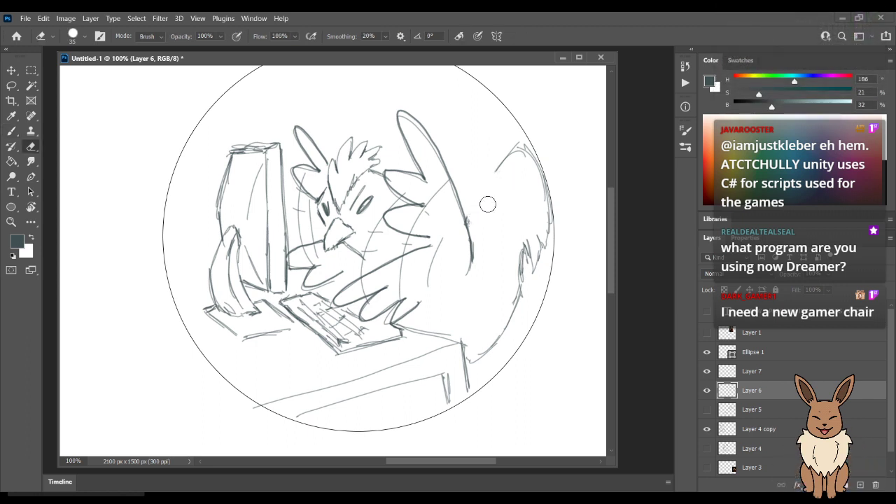
pyautogui.press('b')
pyautogui.moveTo(495, 170)
pyautogui.mouseDown()
pyautogui.moveTo(468, 210)
pyautogui.moveTo(518, 149)
pyautogui.mouseUp()
pyautogui.moveTo(519, 256); pyautogui.dragTo(524, 222)
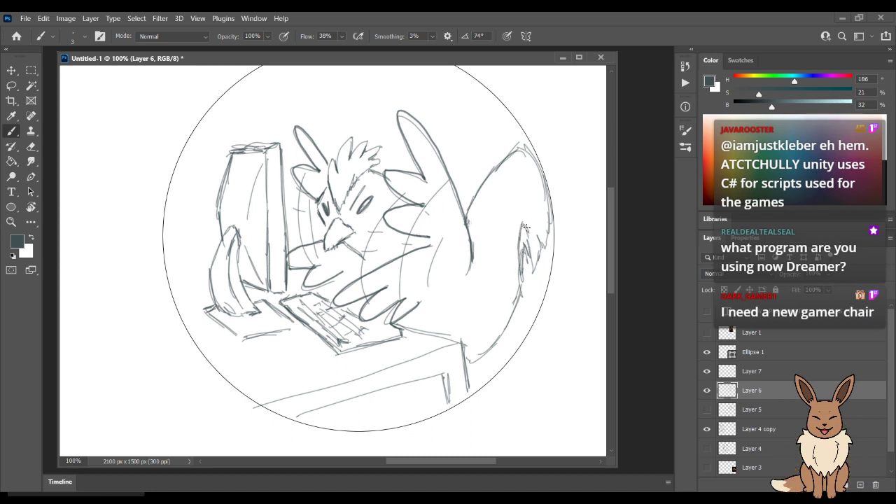
# Erase and redraw the lower front edge of the tail where it meets the raised wing on Layer 6.
pyautogui.press('e')
pyautogui.moveTo(486, 218)
pyautogui.mouseDown()
pyautogui.moveTo(472, 203)
pyautogui.moveTo(477, 211)
pyautogui.moveTo(494, 194)
pyautogui.mouseUp()
pyautogui.press('b')
pyautogui.moveTo(471, 238); pyautogui.dragTo(486, 181)
pyautogui.hotkey('ctrl', 'z')
pyautogui.hotkey('ctrl', 'z')
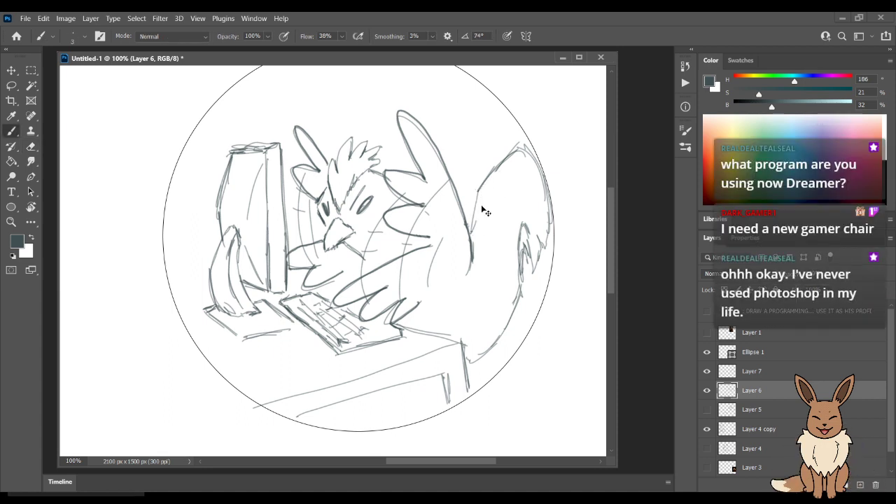
pyautogui.moveTo(470, 212); pyautogui.dragTo(488, 171)
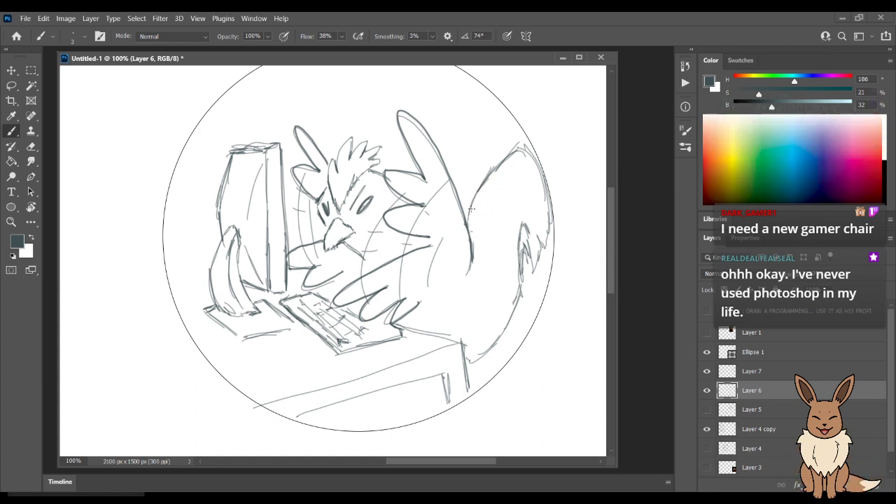
pyautogui.moveTo(470, 211); pyautogui.dragTo(489, 179)
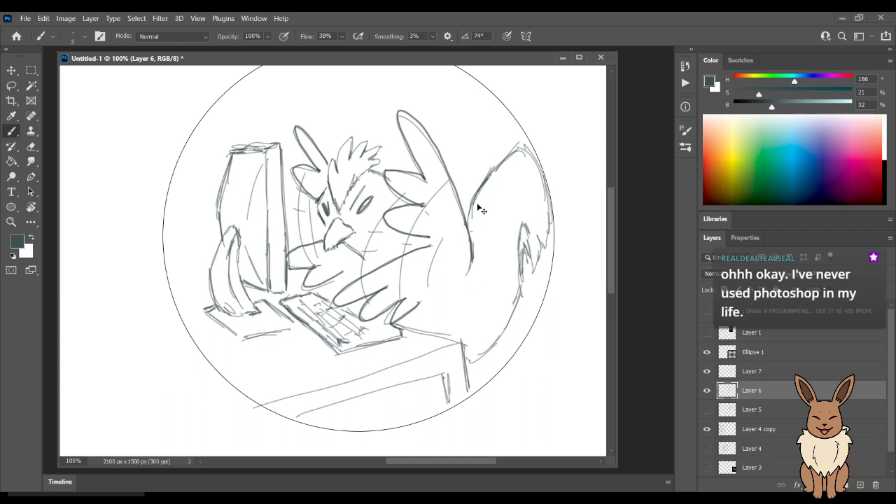
# Clean up the rooster's underside behind the desk corner and sketch a leg and foot beneath the body.
pyautogui.moveTo(404, 328); pyautogui.dragTo(459, 339)
pyautogui.moveTo(481, 352)
pyautogui.mouseDown()
pyautogui.moveTo(472, 358)
pyautogui.moveTo(496, 341)
pyautogui.moveTo(467, 350)
pyautogui.moveTo(482, 375)
pyautogui.moveTo(472, 376)
pyautogui.mouseUp()
pyautogui.press('b')
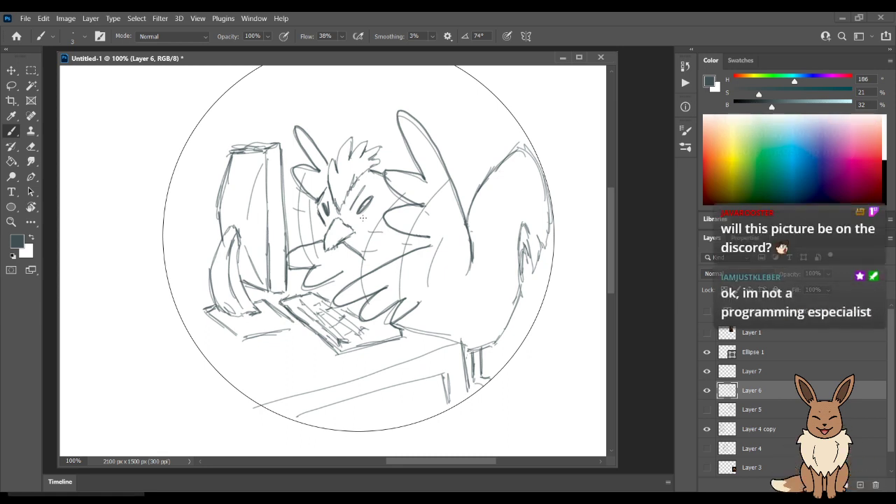
# Erase the upper front edge of the tail and try replacement strokes between the wing and the tail tip, undoing them.
pyautogui.press('e')
pyautogui.moveTo(490, 179); pyautogui.dragTo(522, 150)
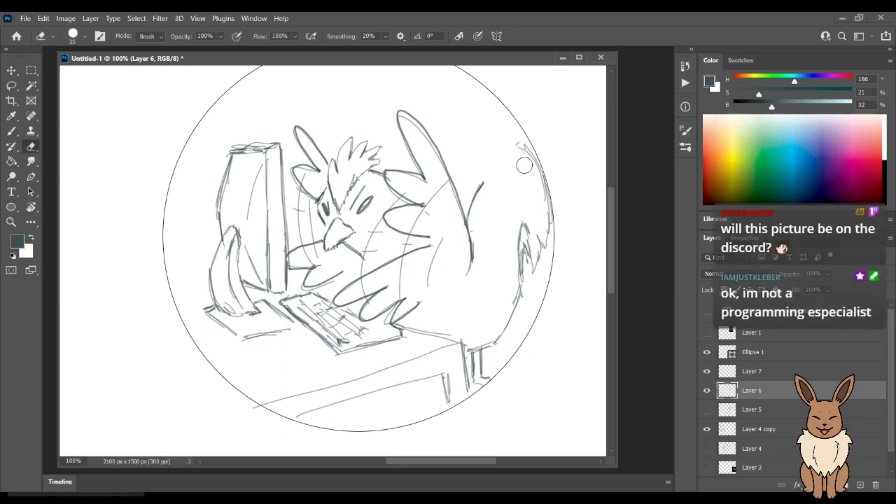
pyautogui.hotkey('ctrl', 'z')
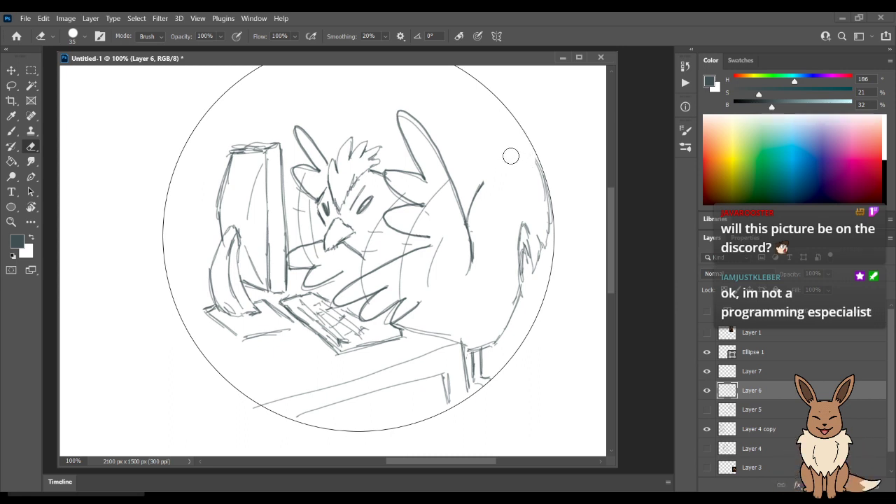
pyautogui.press('b')
pyautogui.moveTo(483, 184); pyautogui.dragTo(540, 160)
pyautogui.hotkey('ctrl', 'z')
pyautogui.moveTo(474, 201); pyautogui.dragTo(491, 160)
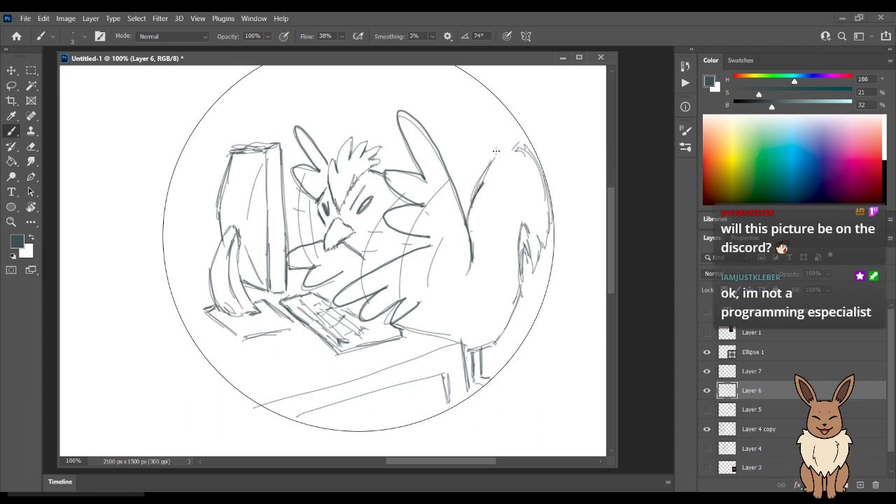
pyautogui.hotkey('ctrl', 'z')
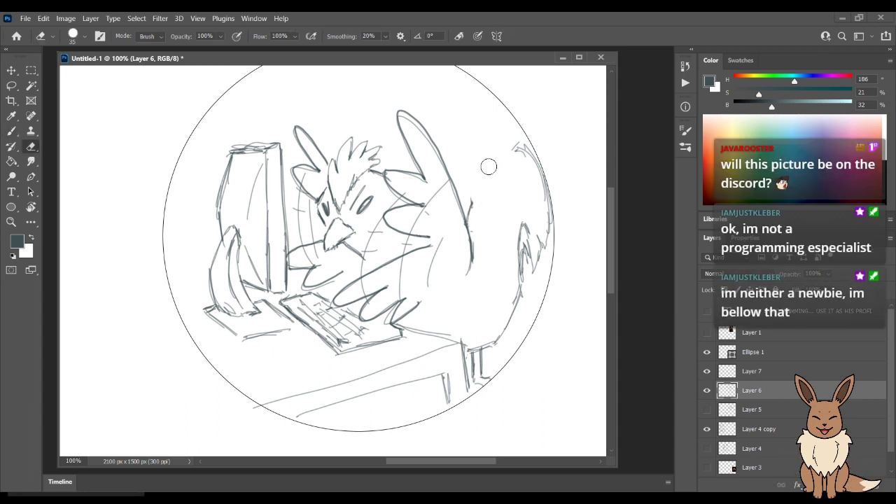
# Try steeper and rounder versions of the tail's front edge, then step back to the earlier curve.
pyautogui.moveTo(470, 203)
pyautogui.mouseDown()
pyautogui.moveTo(499, 149)
pyautogui.moveTo(500, 164)
pyautogui.moveTo(504, 149)
pyautogui.moveTo(500, 163)
pyautogui.moveTo(516, 147)
pyautogui.mouseUp()
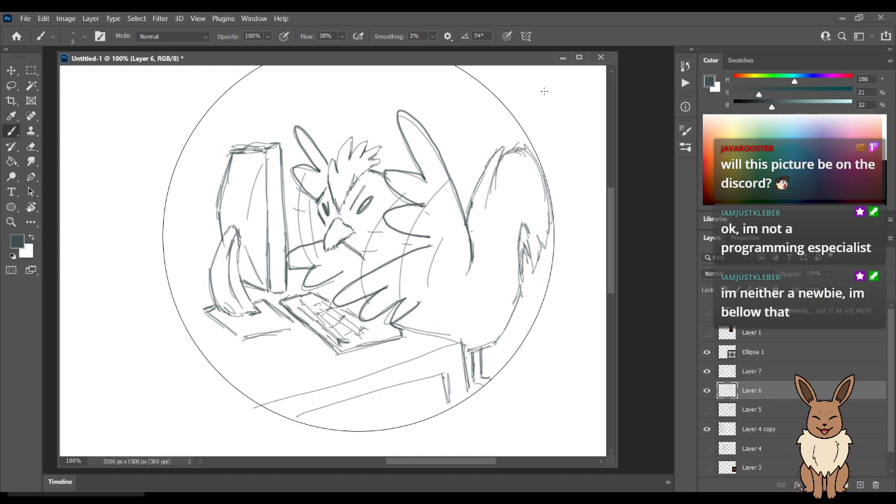
pyautogui.press('e')
pyautogui.moveTo(508, 149)
pyautogui.mouseDown()
pyautogui.moveTo(490, 202)
pyautogui.moveTo(504, 155)
pyautogui.mouseUp()
pyautogui.press('b')
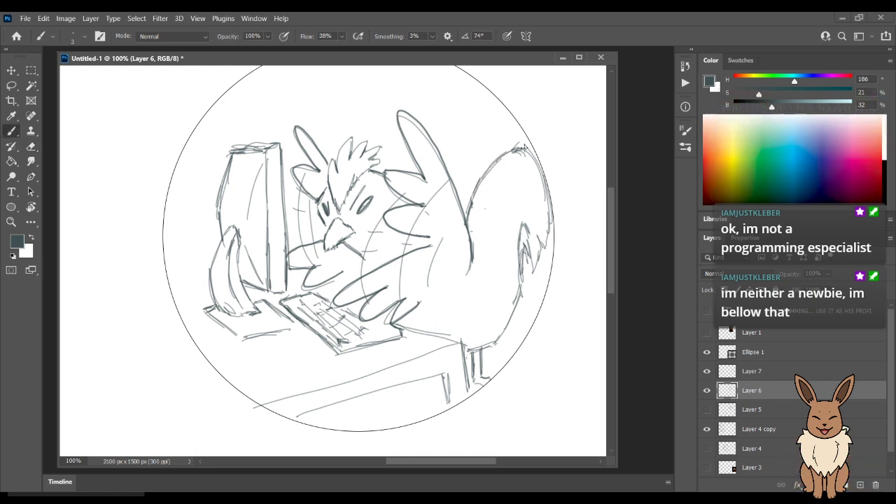
pyautogui.moveTo(504, 147); pyautogui.dragTo(474, 209)
pyautogui.hotkey('ctrl', 'z')
pyautogui.hotkey('ctrl', 'z')
pyautogui.hotkey('ctrl', 'z')
pyautogui.hotkey('ctrl', 'z')
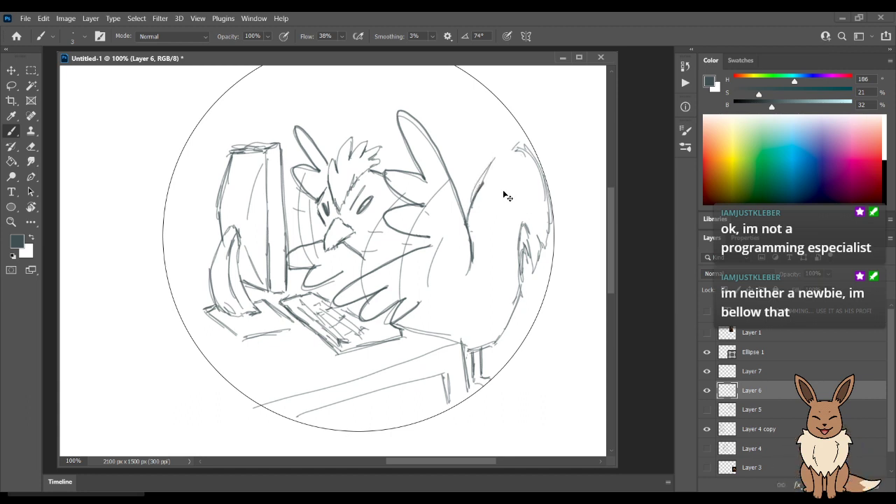
pyautogui.hotkey('ctrl', 'shift', 'z')
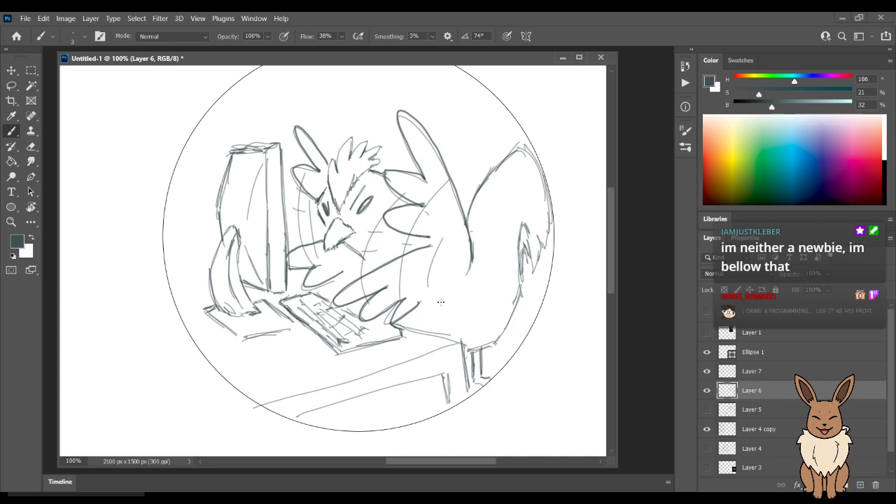
# Add a small feather tip below the lower wing and sketch the chair back's outline between the raised wing and tail.
pyautogui.moveTo(421, 303); pyautogui.dragTo(425, 314)
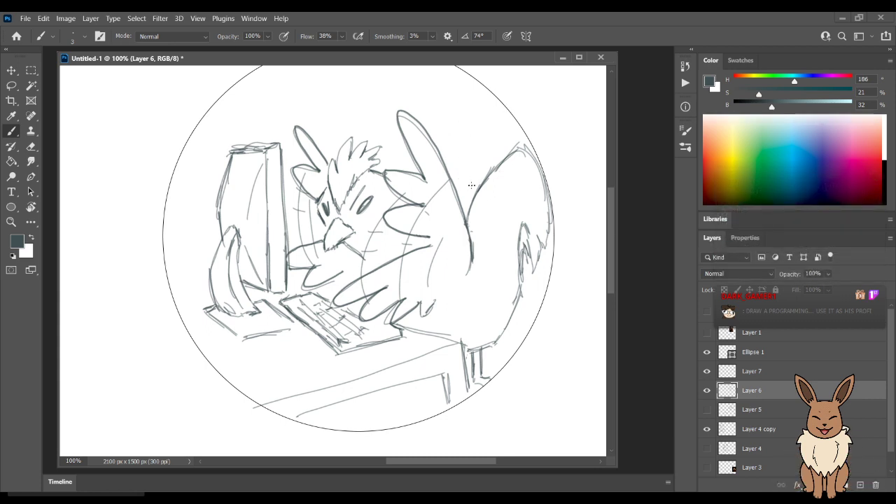
pyautogui.moveTo(465, 152)
pyautogui.mouseDown()
pyautogui.moveTo(466, 141)
pyautogui.moveTo(506, 139)
pyautogui.mouseUp()
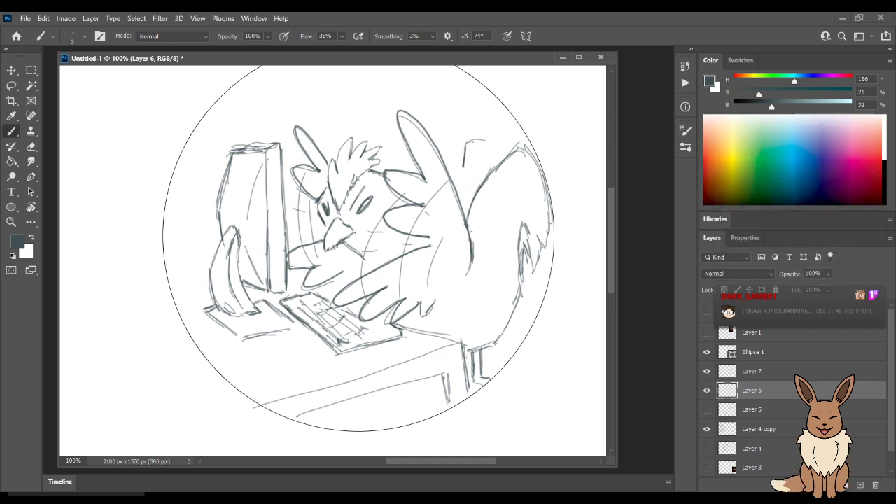
pyautogui.hotkey('ctrl', 'z')
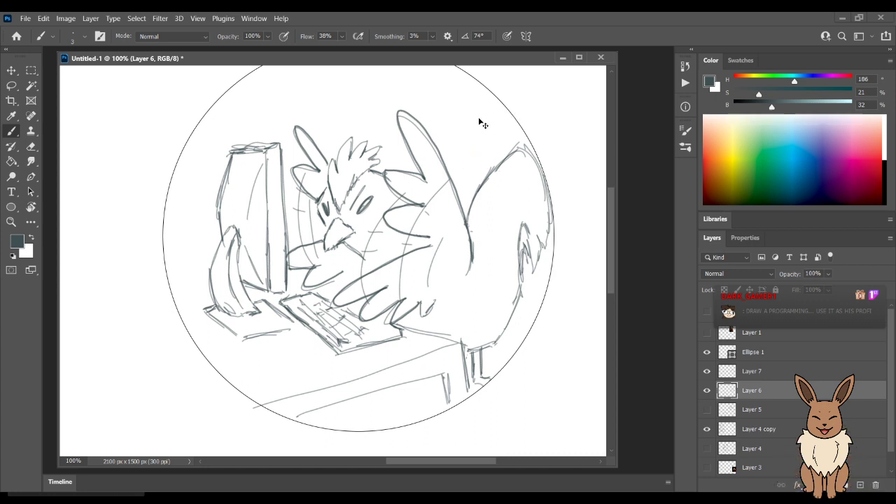
pyautogui.moveTo(473, 127)
pyautogui.mouseDown()
pyautogui.moveTo(472, 159)
pyautogui.moveTo(493, 118)
pyautogui.moveTo(520, 121)
pyautogui.moveTo(459, 168)
pyautogui.moveTo(455, 188)
pyautogui.mouseUp()
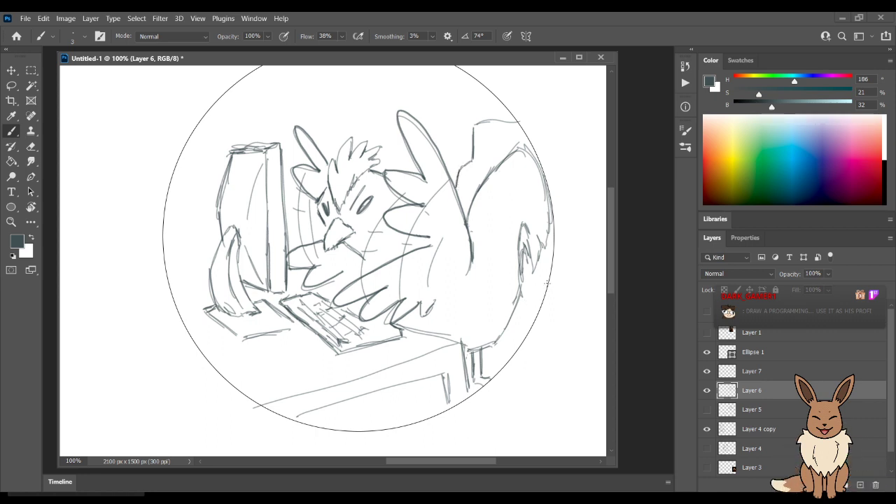
# Try several strokes for the chair's armrest below the tail feathers and undo them.
pyautogui.moveTo(547, 283)
pyautogui.mouseDown()
pyautogui.moveTo(501, 329)
pyautogui.moveTo(504, 358)
pyautogui.moveTo(507, 343)
pyautogui.mouseUp()
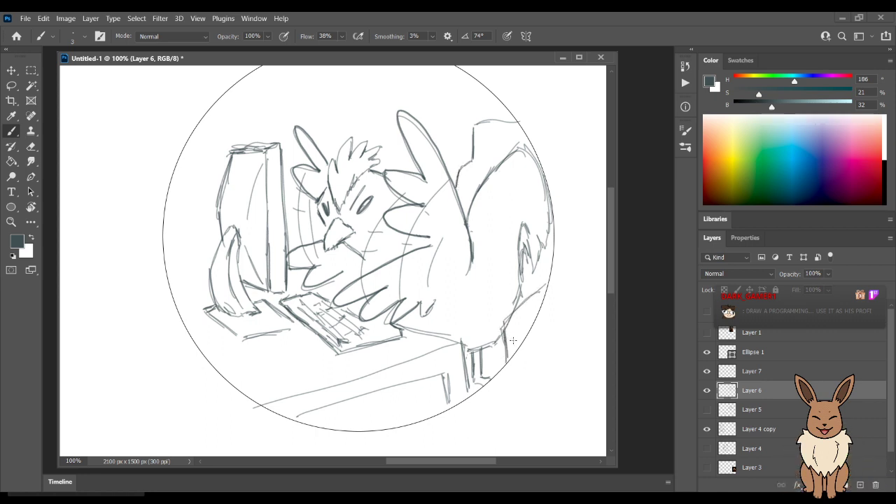
pyautogui.hotkey('ctrl', 'z')
pyautogui.hotkey('ctrl', 'z')
pyautogui.hotkey('ctrl', 'z')
pyautogui.hotkey('ctrl', 'z')
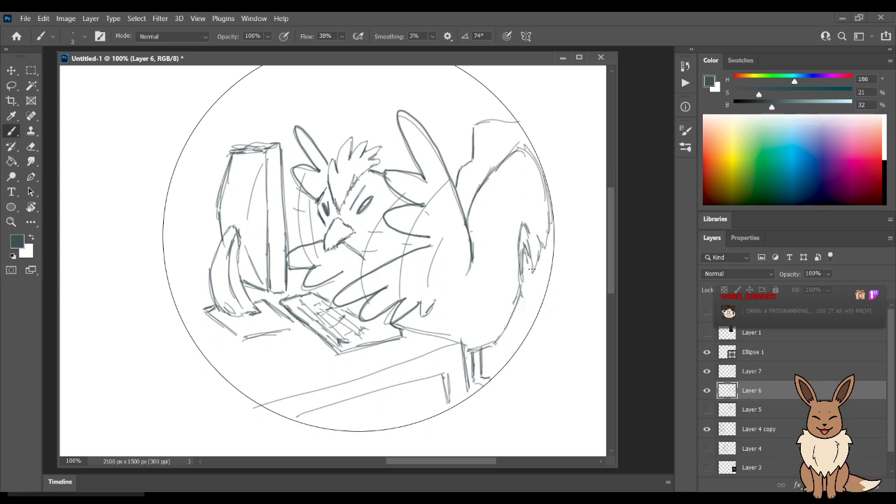
pyautogui.moveTo(547, 287); pyautogui.dragTo(514, 320)
pyautogui.moveTo(539, 291)
pyautogui.mouseDown()
pyautogui.moveTo(511, 328)
pyautogui.moveTo(519, 347)
pyautogui.moveTo(517, 340)
pyautogui.mouseUp()
pyautogui.hotkey('ctrl', 'z')
pyautogui.hotkey('ctrl', 'z')
pyautogui.hotkey('ctrl', 'z')
pyautogui.hotkey('ctrl', 'z')
# Draw the chair's armrest below the tail feathers with its support post, rotating the view to 2° and erasing overlapping body lines.
pyautogui.moveTo(538, 277)
pyautogui.mouseDown()
pyautogui.moveTo(505, 295)
pyautogui.moveTo(504, 347)
pyautogui.mouseUp()
pyautogui.press('r')
pyautogui.moveTo(502, 315); pyautogui.dragTo(529, 315)
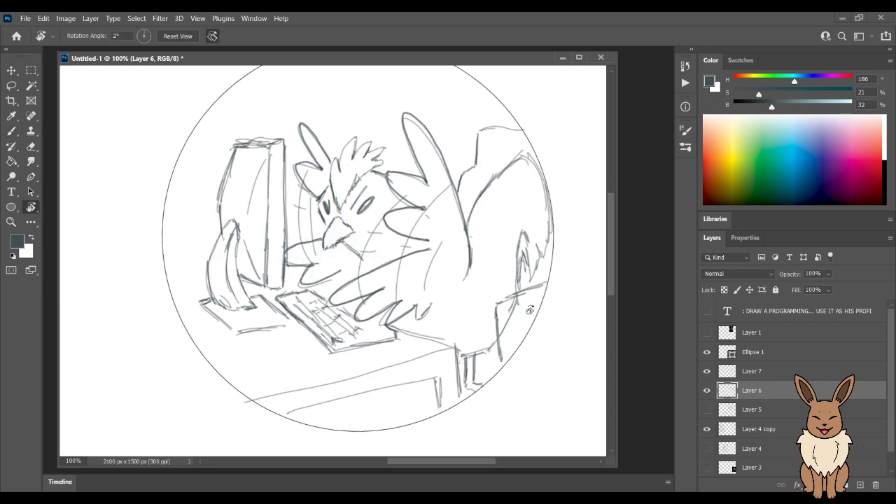
pyautogui.press('e')
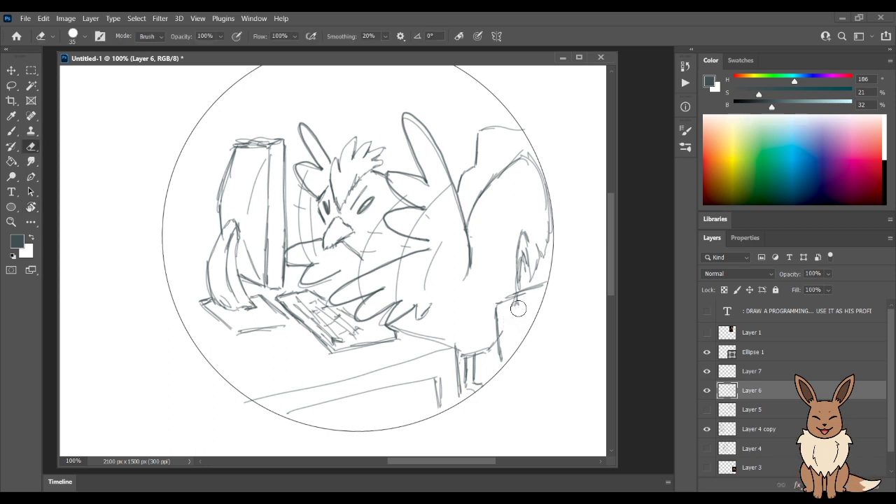
pyautogui.press('b')
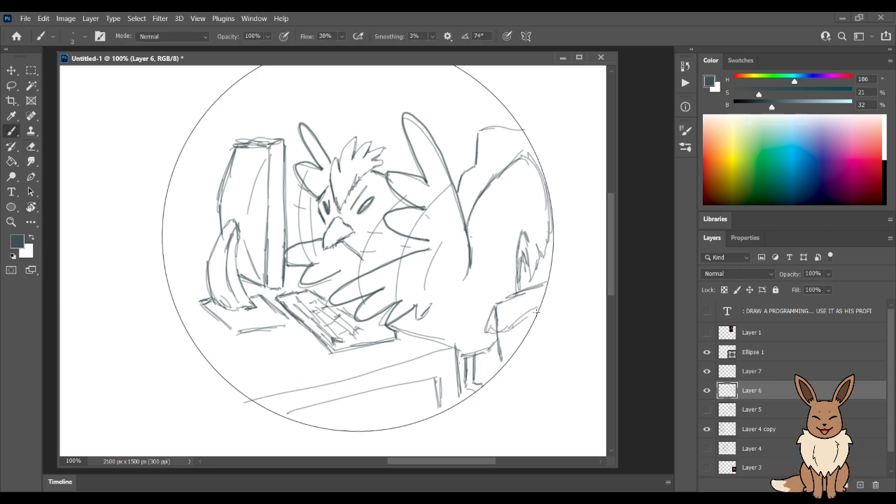
pyautogui.press('e')
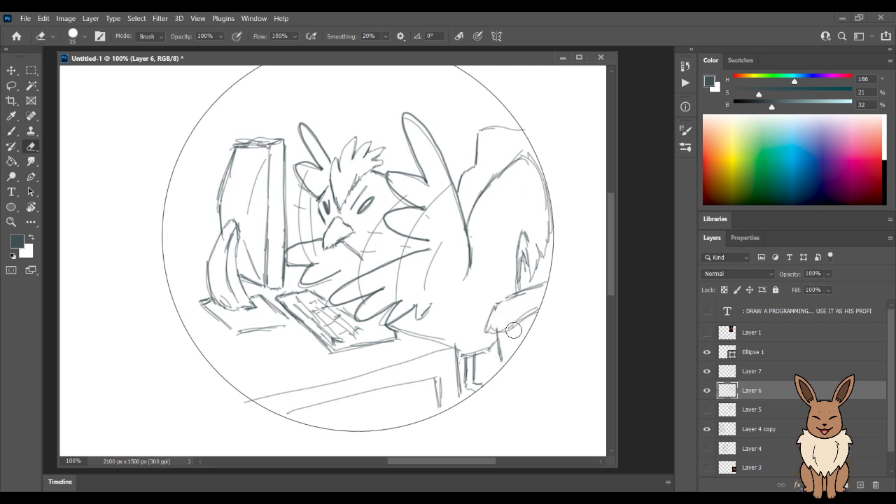
pyautogui.press('b')
pyautogui.moveTo(507, 336); pyautogui.dragTo(511, 359)
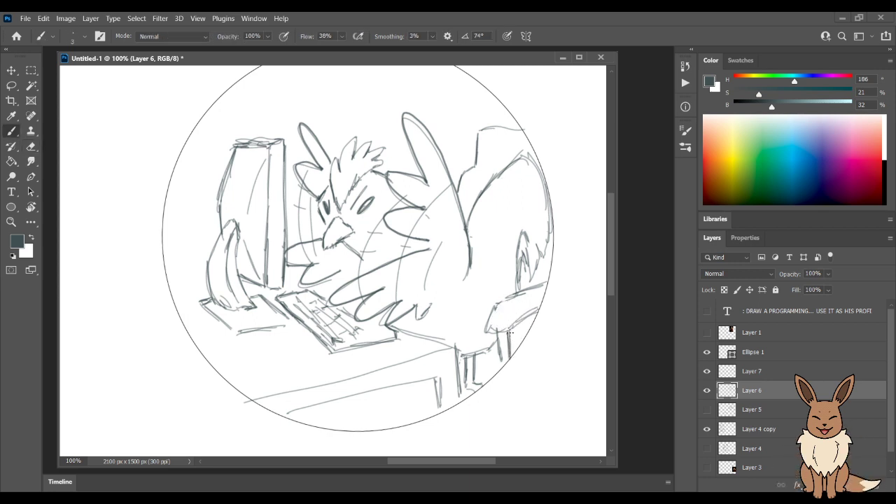
# Erase and redraw the top of the chair back as a rounded corner running to the circle's edge.
pyautogui.moveTo(481, 128); pyautogui.dragTo(514, 119)
pyautogui.press('e')
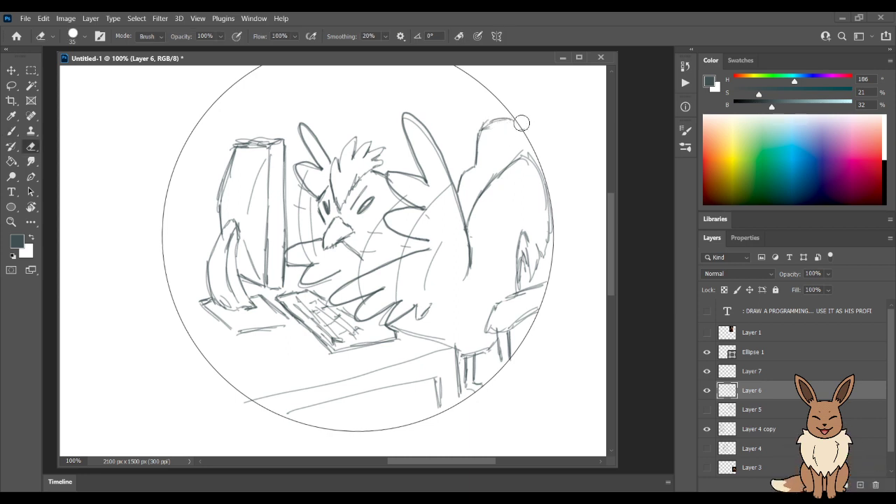
pyautogui.press('b')
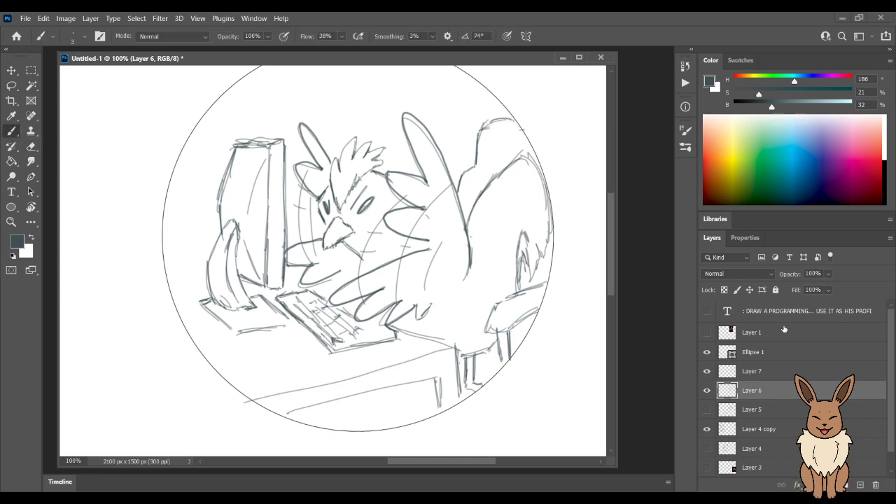
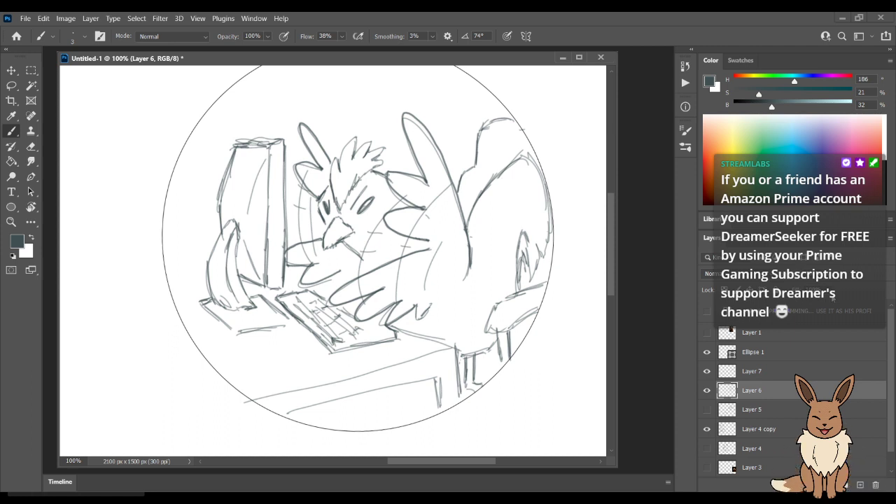
pyautogui.press('e')
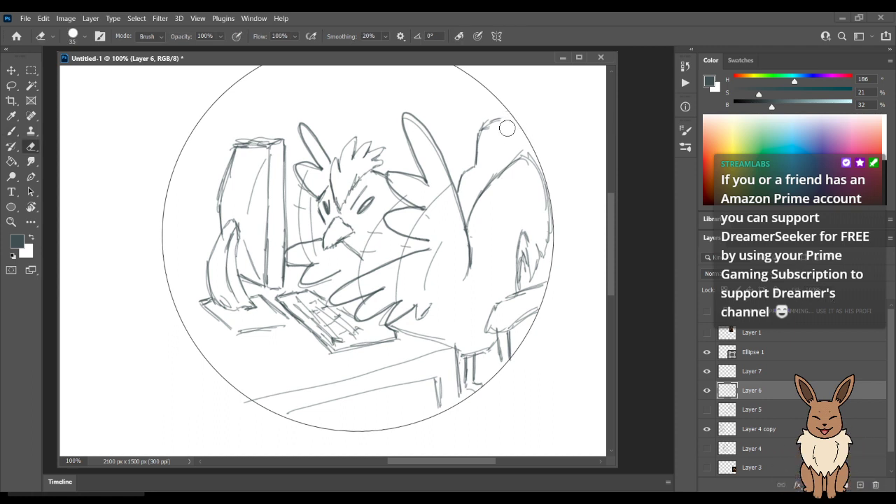
pyautogui.press('b')
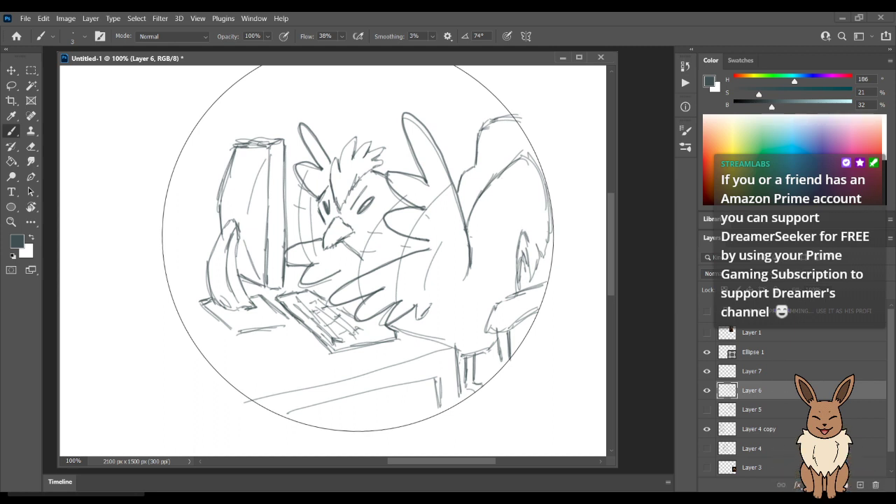
# Create a new layer directly below Layer 6 and name it colurrr.
pyautogui.click(860, 485)
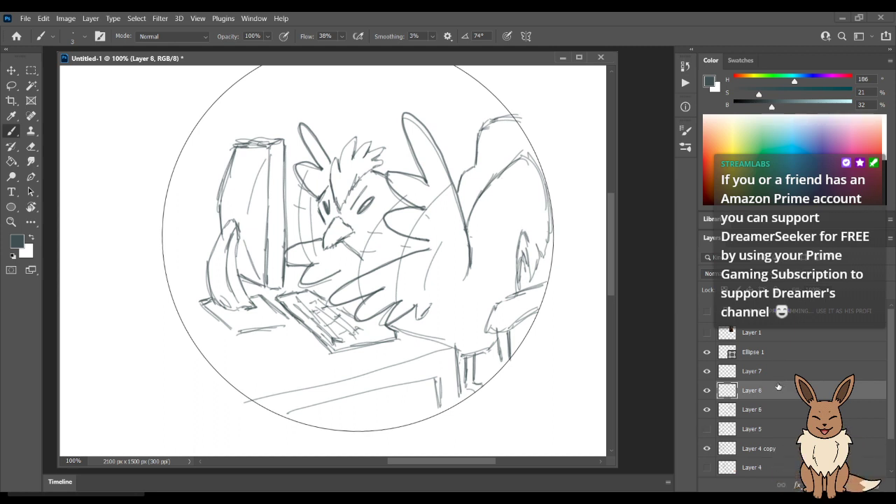
pyautogui.moveTo(773, 402); pyautogui.dragTo(768, 415)
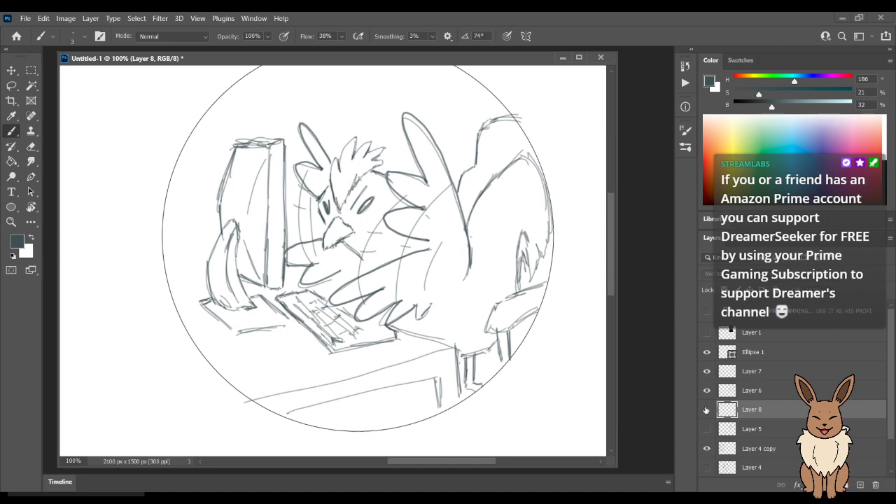
pyautogui.write('column')
pyautogui.press('Return')
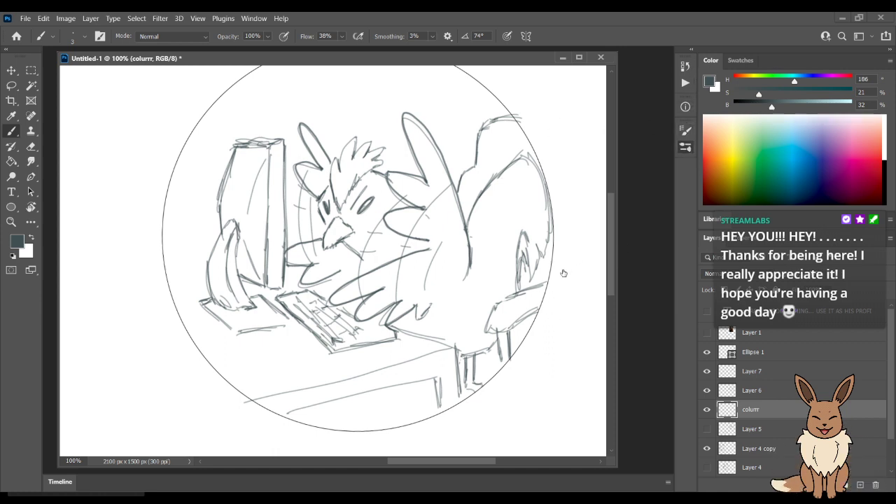
# Switch to the 50 px brush and set the foreground colour to a pale tan with H 36, S 32 and B 92.
pyautogui.press('.')
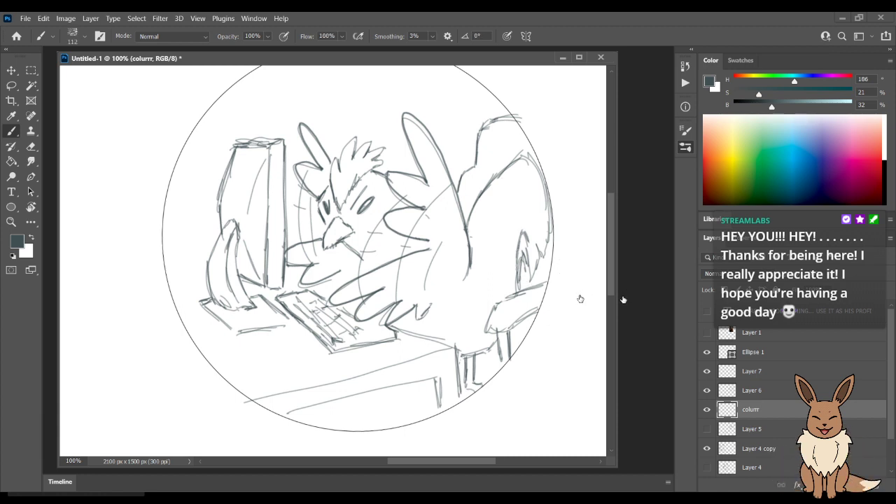
pyautogui.press(',')
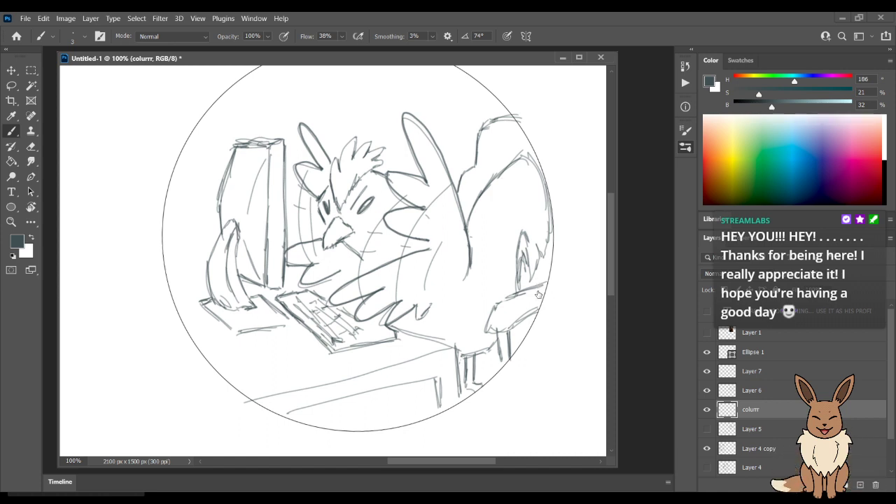
pyautogui.press('.')
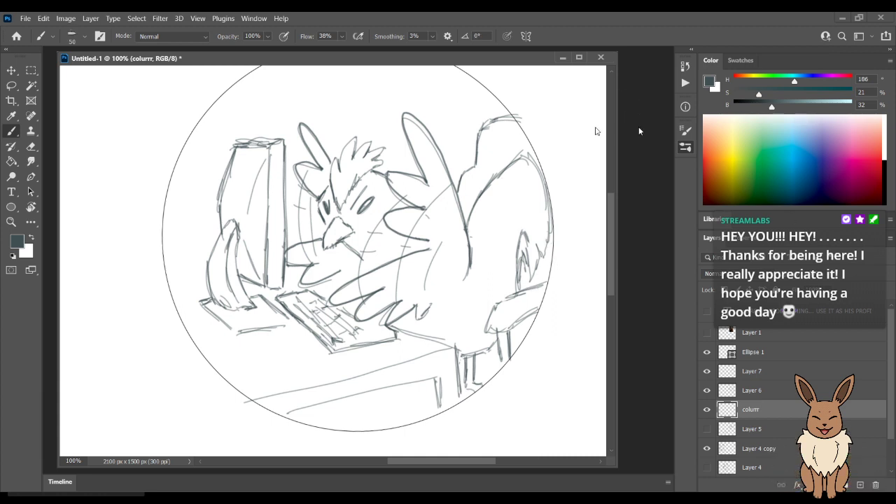
pyautogui.moveTo(794, 81); pyautogui.dragTo(771, 94)
pyautogui.moveTo(772, 105); pyautogui.dragTo(794, 108)
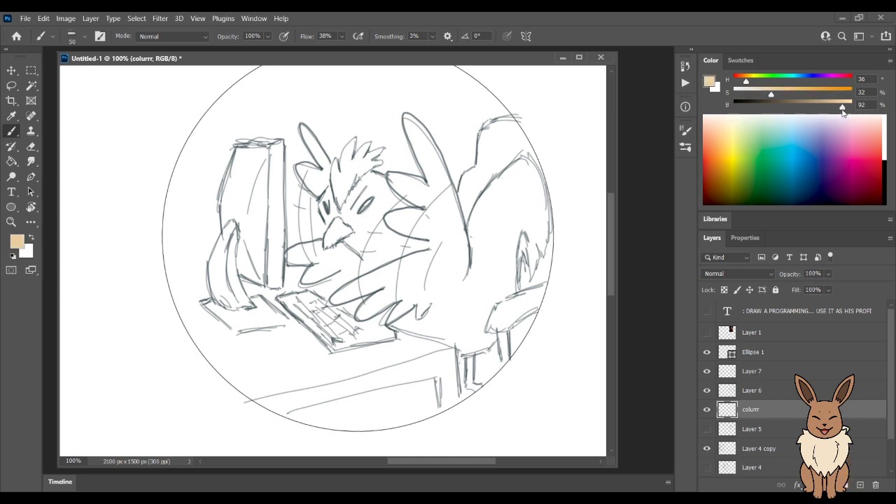
# Try a darker tan, brightness 50, in brush strokes up to 175 px over the rooster's head and body, undoing each one.
pyautogui.moveTo(390, 183); pyautogui.dragTo(350, 290)
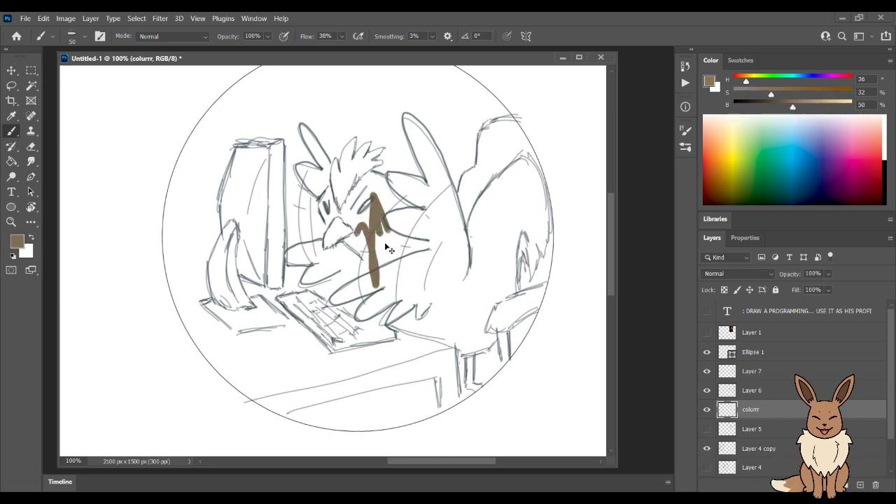
pyautogui.hotkey('ctrl', 'z')
pyautogui.press(']')
pyautogui.press(']')
pyautogui.press(']')
pyautogui.press(']')
pyautogui.press(']')
pyautogui.press(']')
pyautogui.press(']')
pyautogui.press(']')
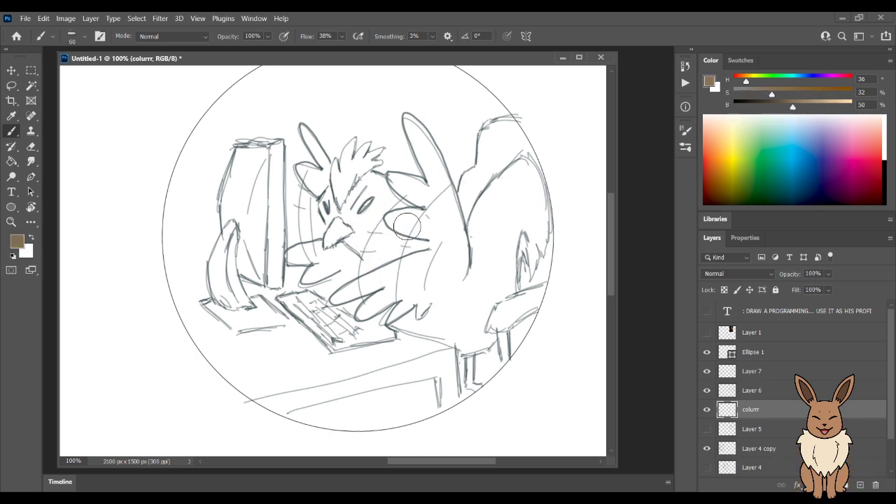
pyautogui.moveTo(353, 203)
pyautogui.mouseDown()
pyautogui.moveTo(385, 259)
pyautogui.moveTo(416, 252)
pyautogui.mouseUp()
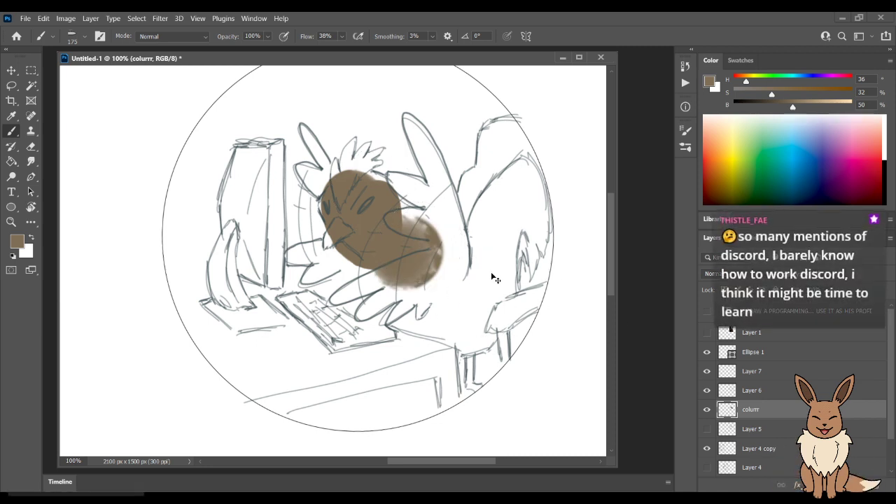
pyautogui.hotkey('ctrl', 'z')
pyautogui.click(465, 273)
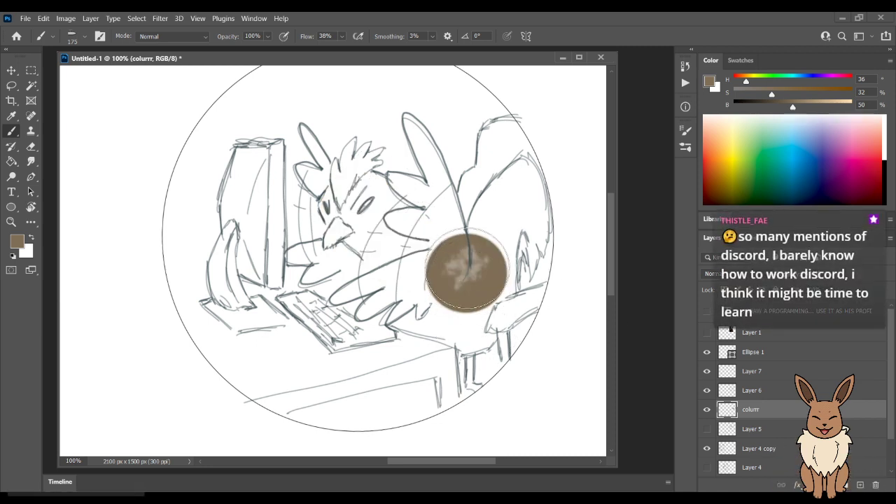
pyautogui.hotkey('ctrl', 'z')
pyautogui.click(482, 269)
pyautogui.hotkey('ctrl', 'z')
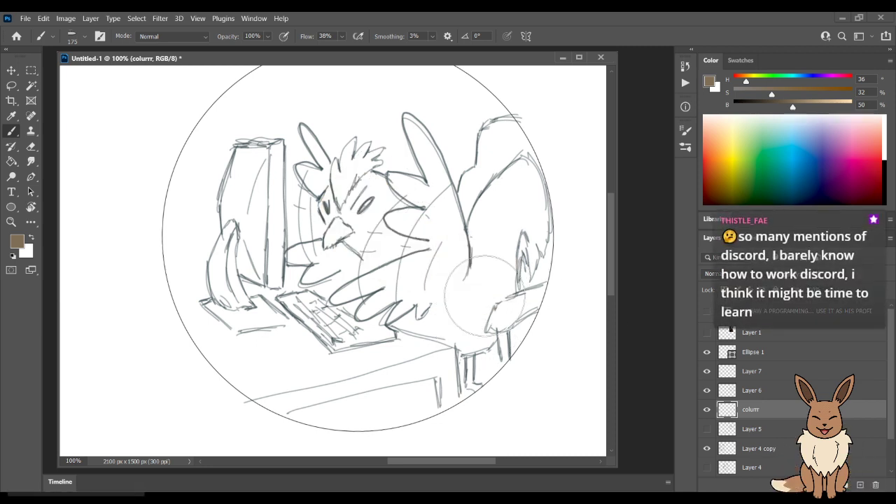
# Try a 394 px soft speckled brush across the rooster's body and undo the stroke.
pyautogui.press('[')
pyautogui.press('[')
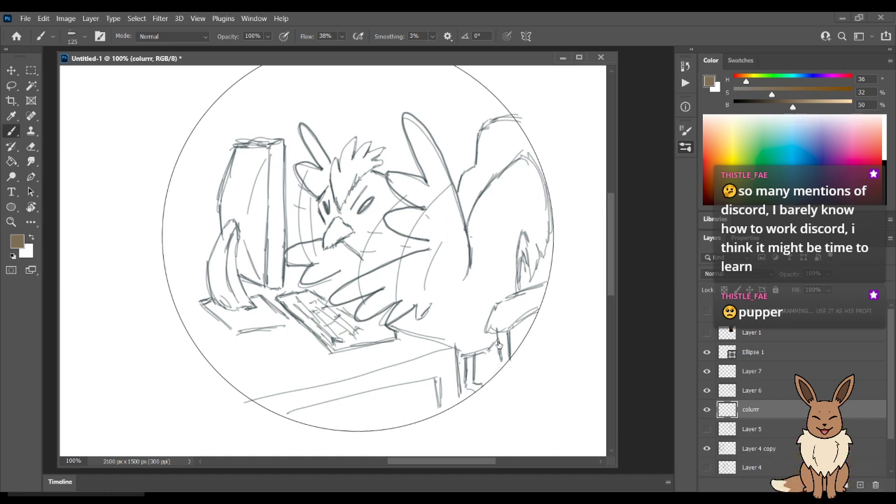
pyautogui.press(']')
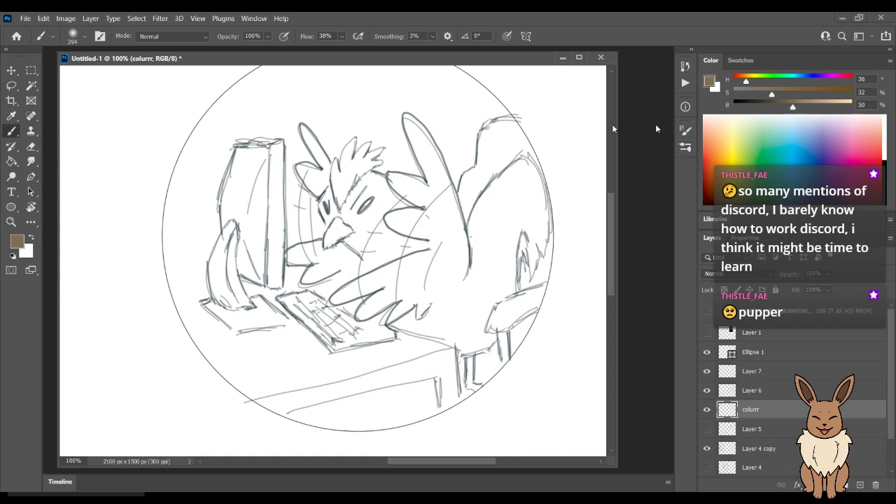
pyautogui.moveTo(406, 238)
pyautogui.mouseDown()
pyautogui.moveTo(481, 280)
pyautogui.moveTo(413, 231)
pyautogui.moveTo(497, 310)
pyautogui.mouseUp()
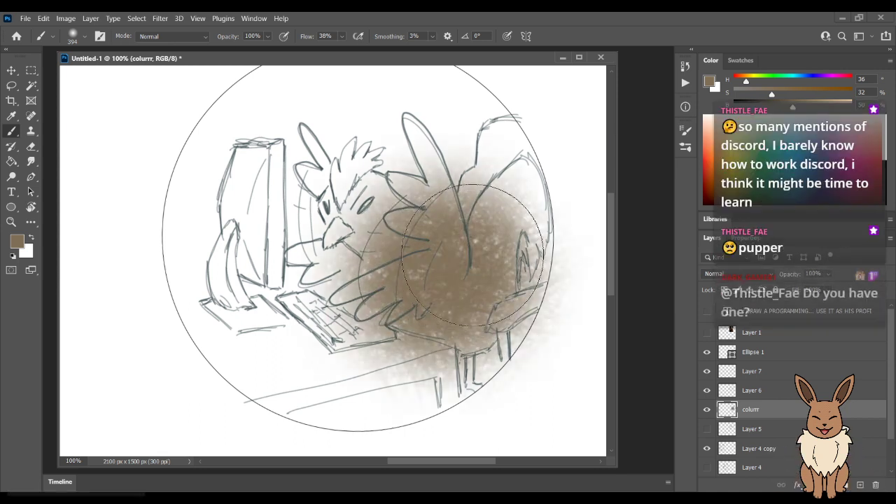
pyautogui.hotkey('ctrl', 'z')
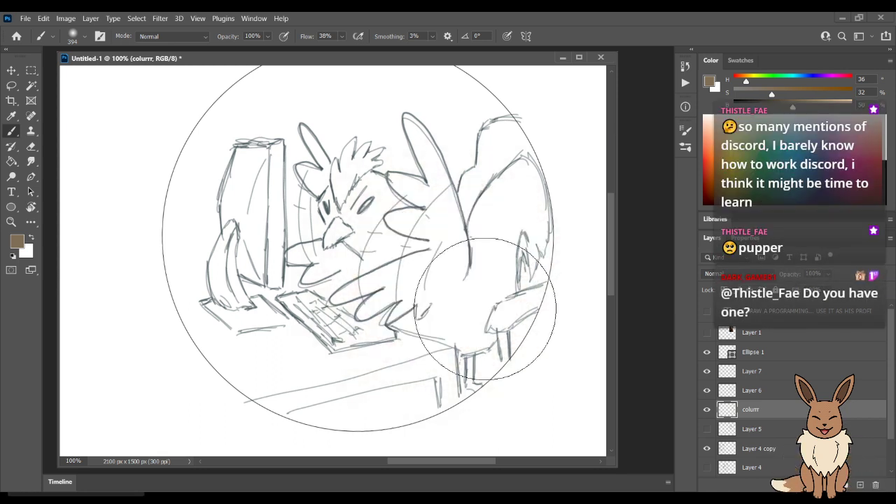
pyautogui.press('[')
pyautogui.press('[')
pyautogui.press('[')
pyautogui.press('[')
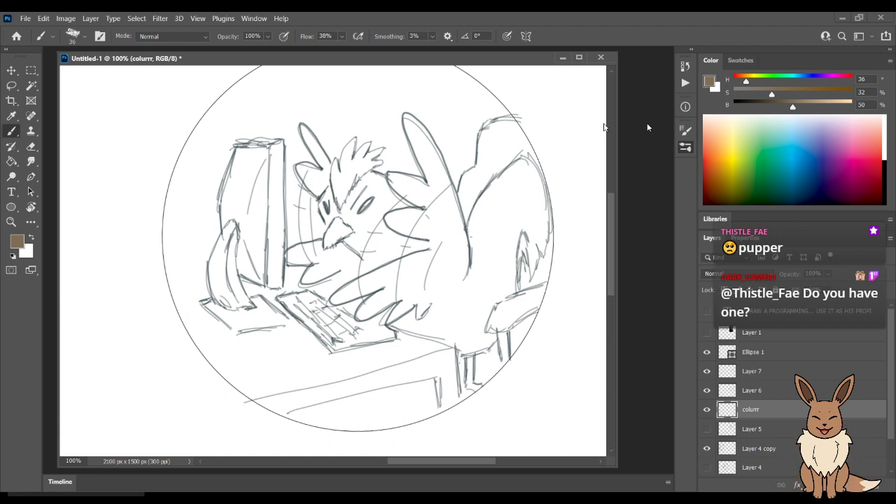
# Try an enlarged textured brush and an 80 px rough-edged brush on the rooster's body and tail, undoing both strokes.
pyautogui.press(']')
pyautogui.press(']')
pyautogui.press(']')
pyautogui.press(']')
pyautogui.press(']')
pyautogui.press(']')
pyautogui.moveTo(448, 210)
pyautogui.mouseDown()
pyautogui.moveTo(456, 289)
pyautogui.moveTo(449, 309)
pyautogui.moveTo(452, 269)
pyautogui.mouseUp()
pyautogui.hotkey('ctrl', 'z')
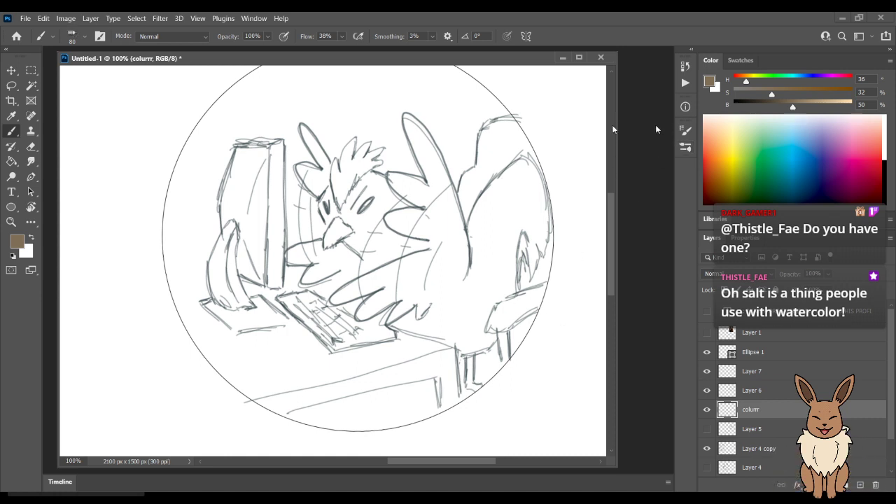
pyautogui.moveTo(484, 188)
pyautogui.mouseDown()
pyautogui.moveTo(429, 301)
pyautogui.moveTo(507, 290)
pyautogui.mouseUp()
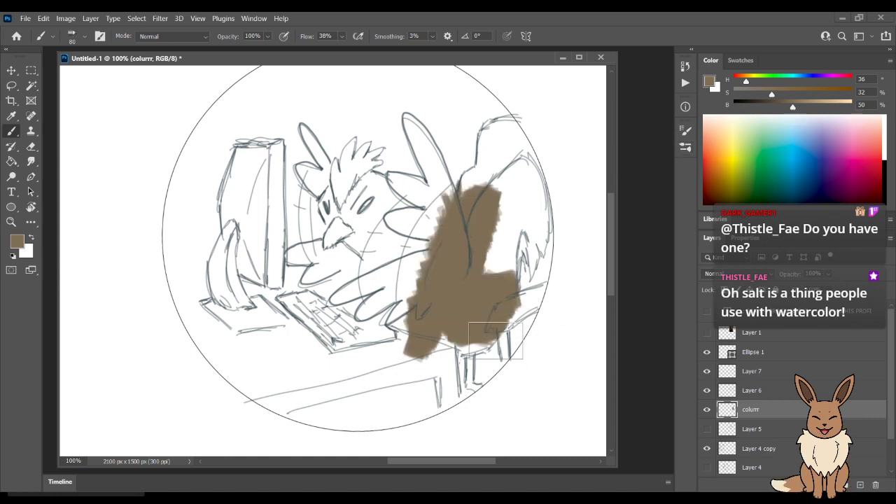
pyautogui.hotkey('ctrl', 'z')
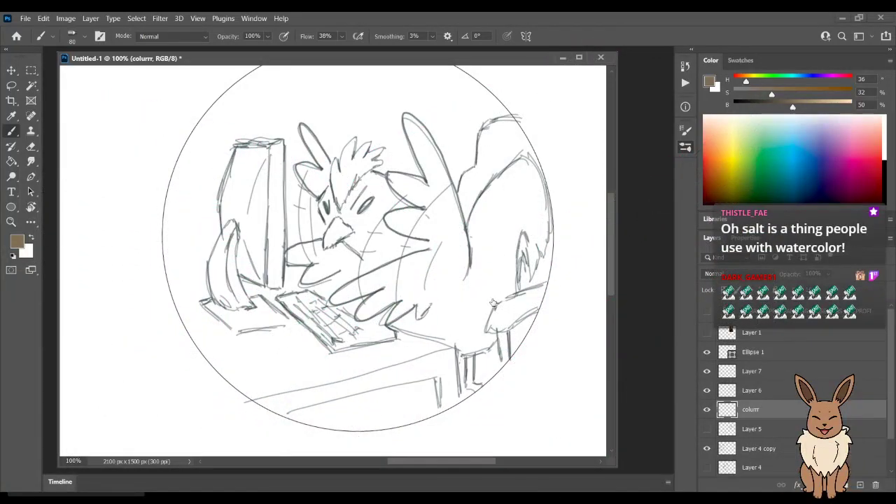
# Switch to the 60 px speckled brush preset with 90% flow and test it over the rooster's body, undoing the test strokes.
pyautogui.press('.')
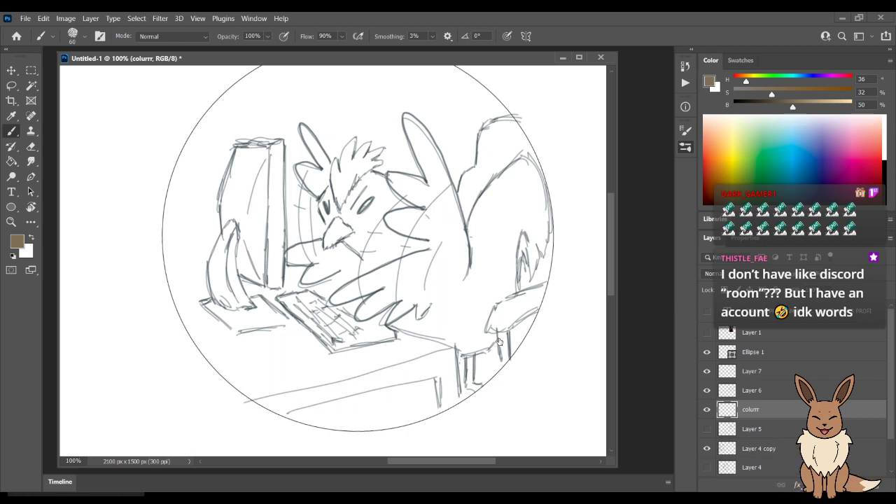
pyautogui.press('.')
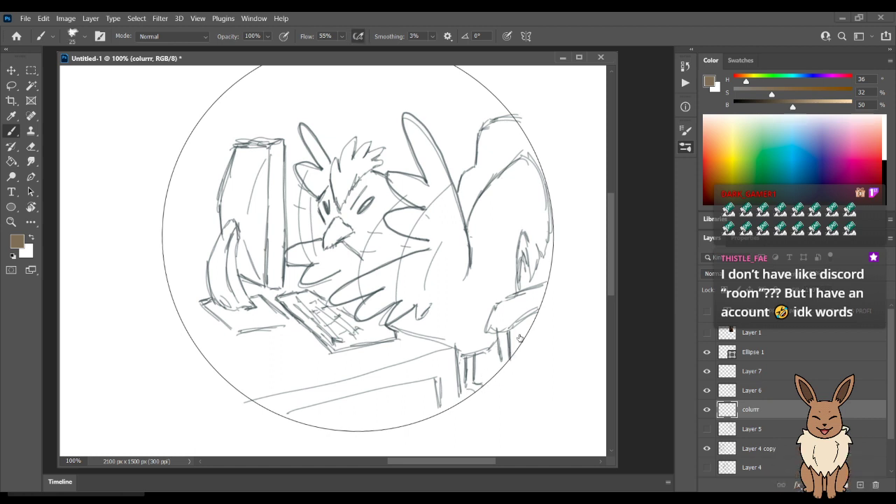
pyautogui.press('.')
pyautogui.press('.')
pyautogui.moveTo(353, 278)
pyautogui.mouseDown()
pyautogui.moveTo(319, 339)
pyautogui.moveTo(394, 277)
pyautogui.mouseUp()
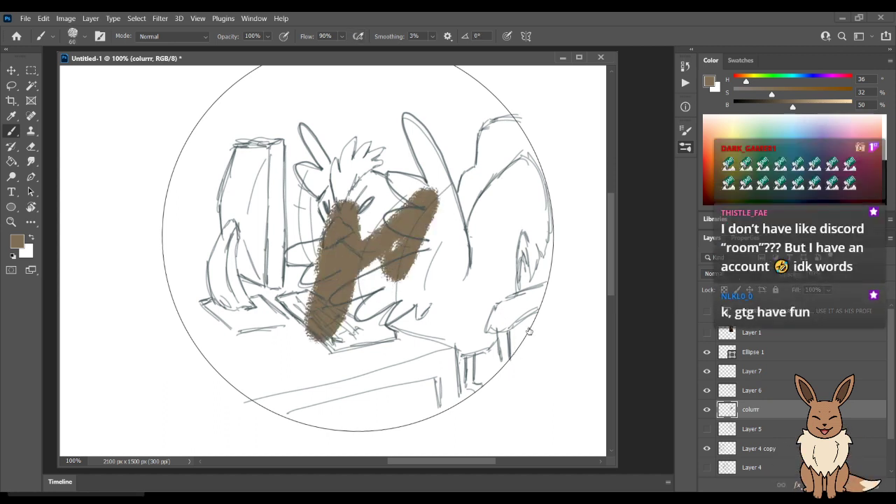
pyautogui.hotkey('ctrl', 'z')
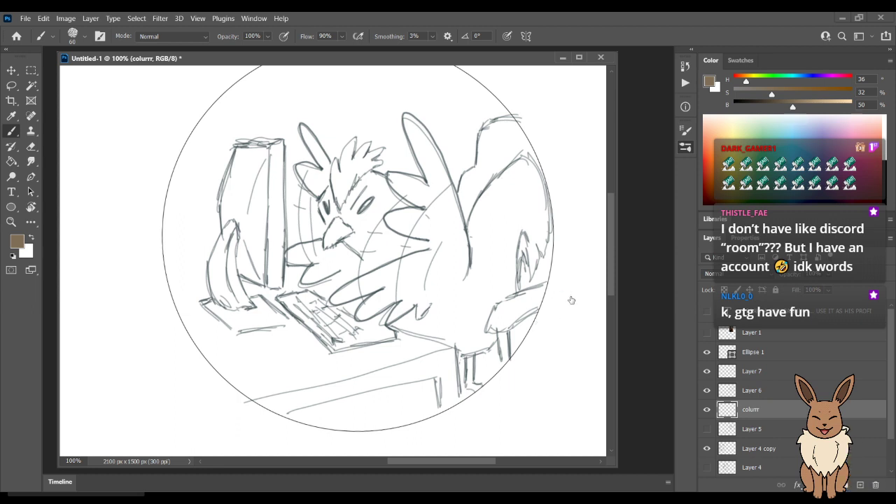
pyautogui.press('e')
pyautogui.press('b')
pyautogui.moveTo(387, 182); pyautogui.dragTo(392, 332)
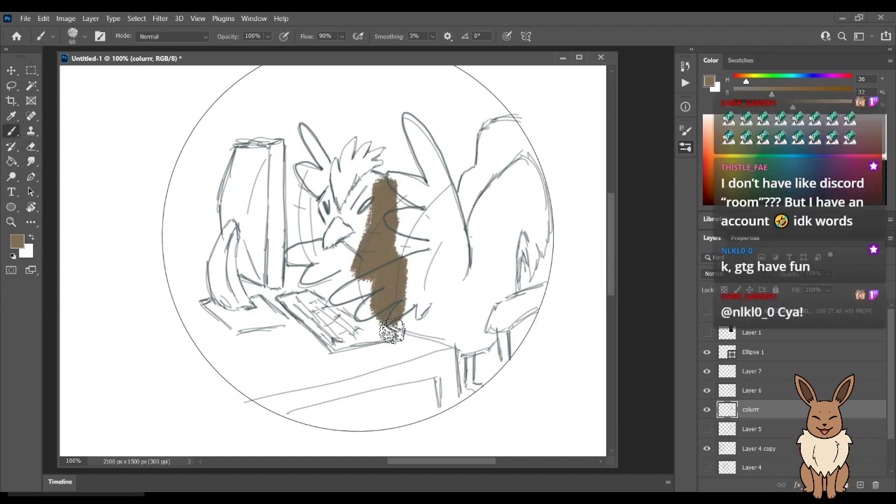
pyautogui.hotkey('ctrl', 'z')
# Lighten the foreground colour to a tan with H 36, S 28 and B 69, undoing a test stroke beside the raised wing.
pyautogui.moveTo(792, 107); pyautogui.dragTo(813, 106)
pyautogui.moveTo(456, 169)
pyautogui.mouseDown()
pyautogui.moveTo(446, 199)
pyautogui.moveTo(420, 210)
pyautogui.mouseUp()
pyautogui.hotkey('ctrl', 'z')
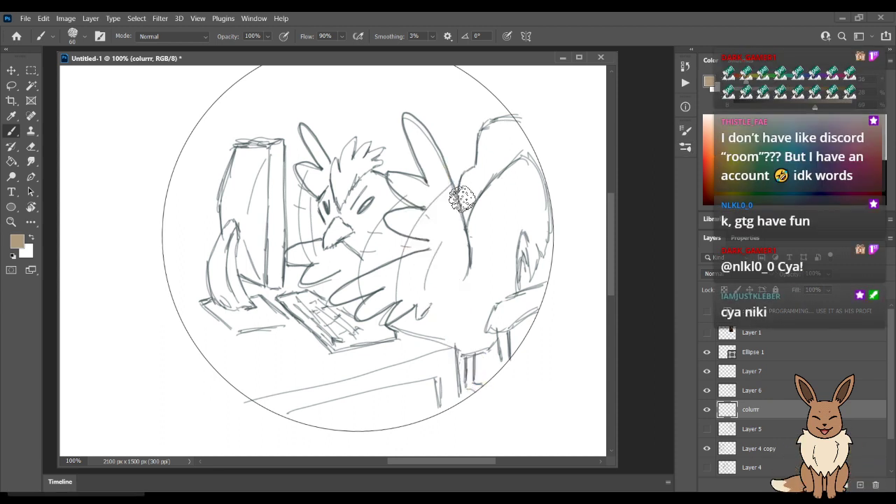
# Lasso the rooster's whole silhouette along the line work, covering the raised wing, comb, both wing tips, belly and tail.
pyautogui.press('l')
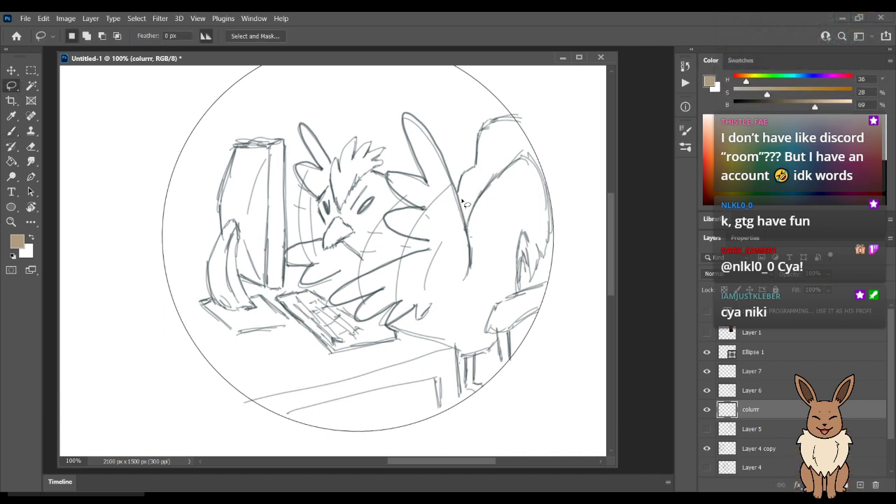
pyautogui.moveTo(451, 170)
pyautogui.mouseDown()
pyautogui.moveTo(406, 113)
pyautogui.moveTo(420, 176)
pyautogui.mouseUp()
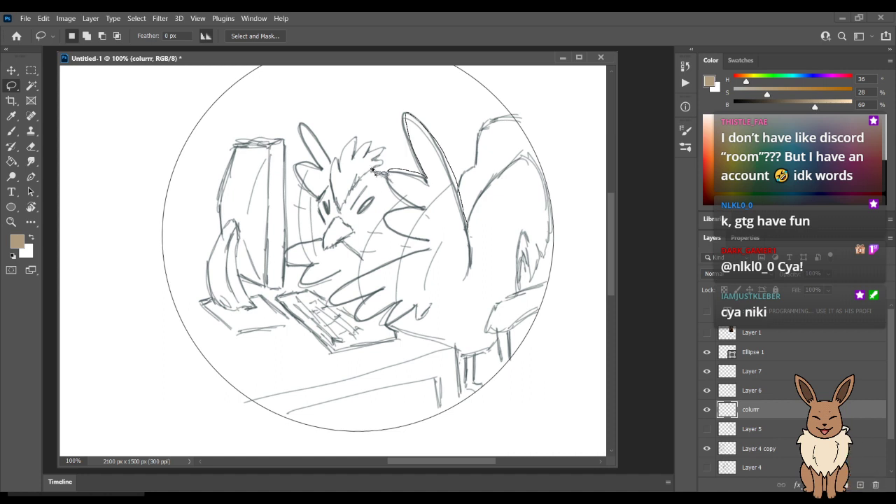
pyautogui.moveTo(387, 150)
pyautogui.mouseDown()
pyautogui.moveTo(359, 150)
pyautogui.moveTo(359, 137)
pyautogui.moveTo(344, 167)
pyautogui.moveTo(302, 126)
pyautogui.moveTo(322, 168)
pyautogui.moveTo(303, 166)
pyautogui.moveTo(304, 177)
pyautogui.moveTo(326, 229)
pyautogui.moveTo(324, 240)
pyautogui.moveTo(285, 252)
pyautogui.moveTo(288, 264)
pyautogui.moveTo(309, 262)
pyautogui.moveTo(303, 286)
pyautogui.moveTo(343, 277)
pyautogui.moveTo(374, 266)
pyautogui.mouseUp()
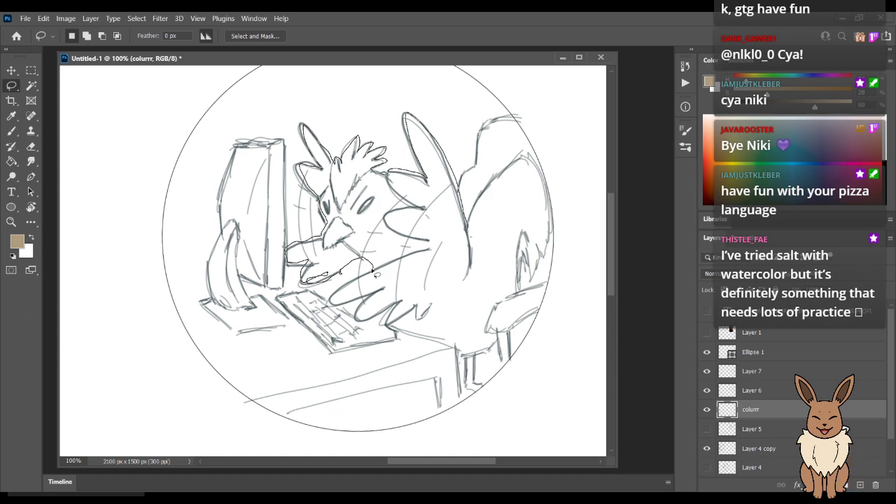
pyautogui.moveTo(332, 305)
pyautogui.mouseDown()
pyautogui.moveTo(378, 288)
pyautogui.moveTo(336, 308)
pyautogui.moveTo(379, 293)
pyautogui.moveTo(356, 314)
pyautogui.moveTo(365, 325)
pyautogui.moveTo(400, 307)
pyautogui.moveTo(398, 324)
pyautogui.moveTo(423, 323)
pyautogui.mouseUp()
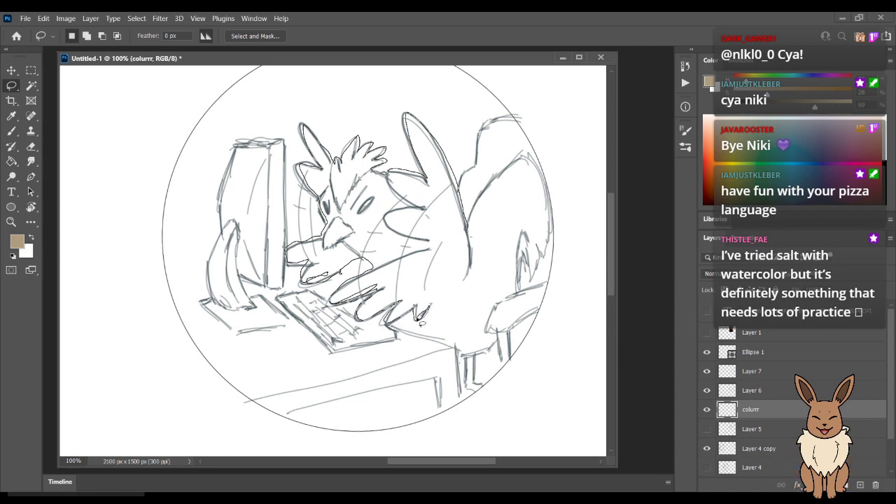
pyautogui.moveTo(418, 335)
pyautogui.mouseDown()
pyautogui.moveTo(464, 354)
pyautogui.moveTo(499, 351)
pyautogui.moveTo(490, 323)
pyautogui.mouseUp()
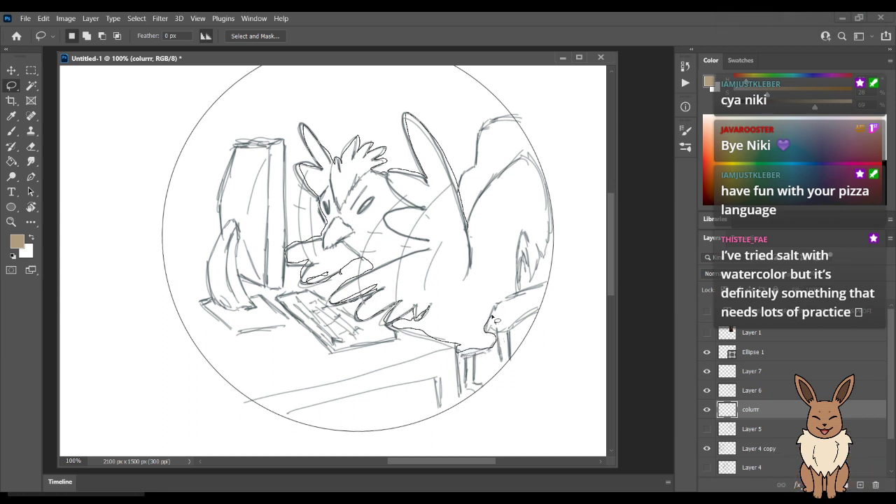
pyautogui.moveTo(526, 259)
pyautogui.mouseDown()
pyautogui.moveTo(542, 281)
pyautogui.moveTo(551, 242)
pyautogui.mouseUp()
pyautogui.moveTo(554, 194)
pyautogui.mouseDown()
pyautogui.moveTo(530, 138)
pyautogui.moveTo(552, 189)
pyautogui.moveTo(509, 164)
pyautogui.mouseUp()
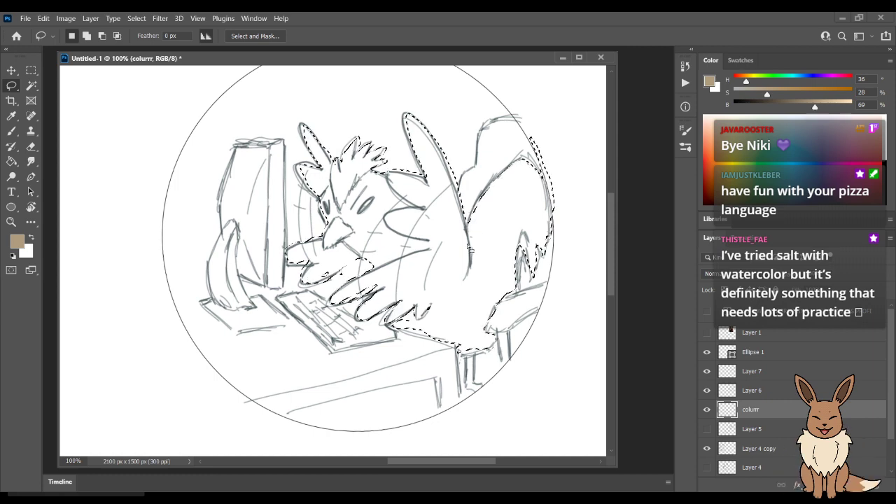
# Fill the selected rooster silhouette with tan using the speckled brush at 400 px and 87% opacity, and clear the selection.
pyautogui.press('b')
pyautogui.press('[')
pyautogui.press('[')
pyautogui.press('[')
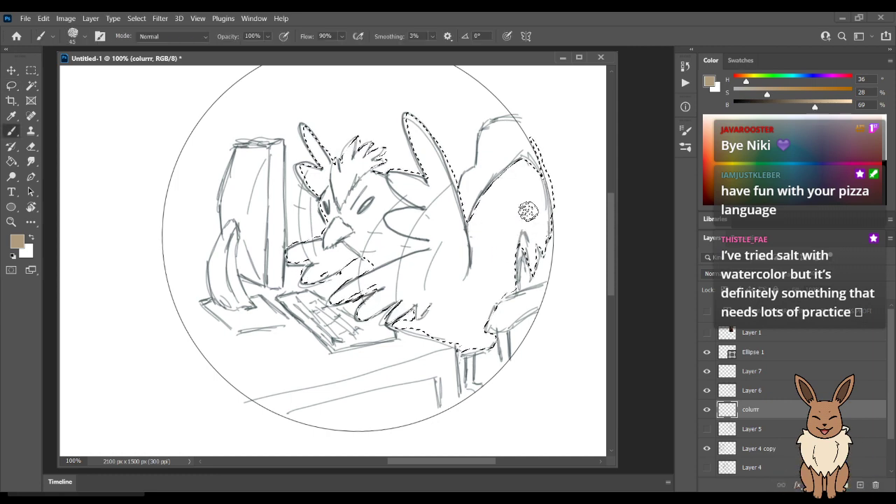
pyautogui.press(']')
pyautogui.press(']')
pyautogui.press(']')
pyautogui.press(']')
pyautogui.press(']')
pyautogui.press(']')
pyautogui.press(']')
pyautogui.press(']')
pyautogui.press(']')
pyautogui.press(']')
pyautogui.press(']')
pyautogui.press(']')
pyautogui.press(']')
pyautogui.press(']')
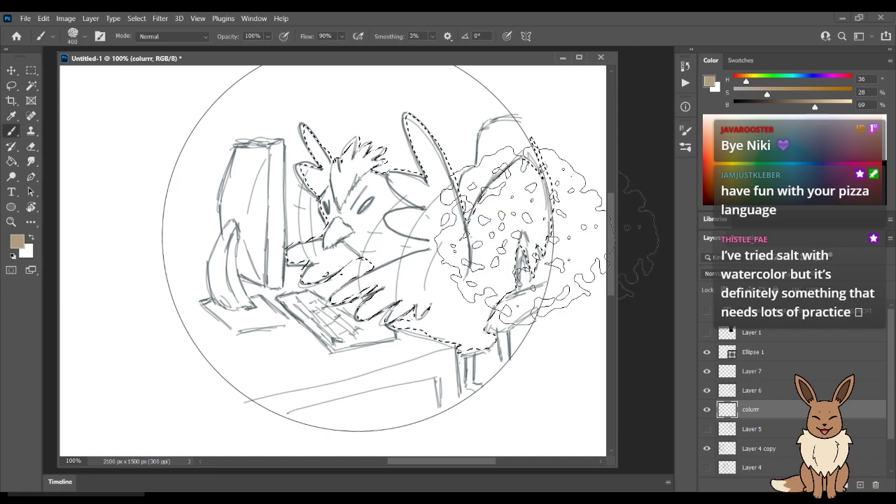
pyautogui.press('8')
pyautogui.press('7')
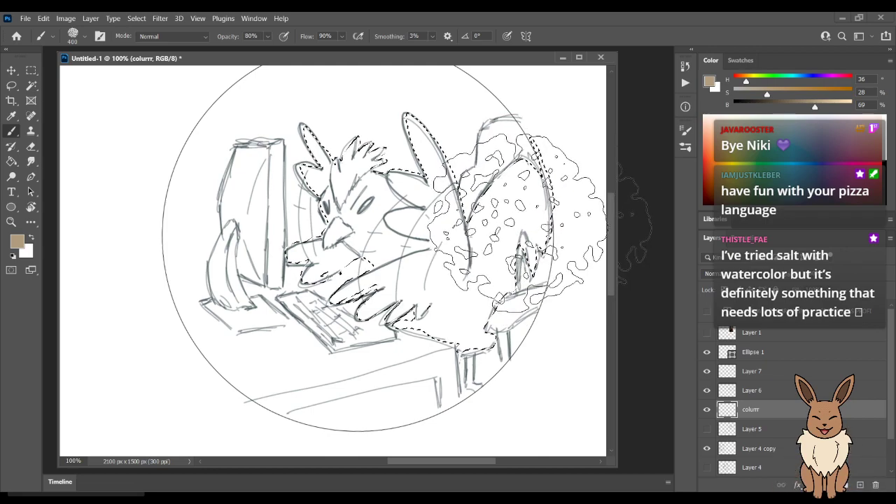
pyautogui.moveTo(516, 211)
pyautogui.mouseDown()
pyautogui.moveTo(501, 238)
pyautogui.moveTo(525, 231)
pyautogui.moveTo(430, 301)
pyautogui.moveTo(472, 150)
pyautogui.moveTo(393, 273)
pyautogui.moveTo(294, 294)
pyautogui.moveTo(431, 133)
pyautogui.mouseUp()
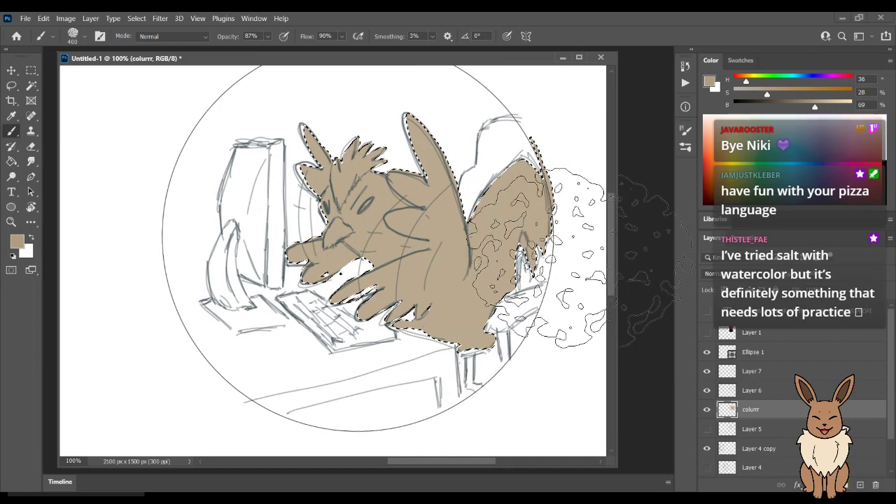
pyautogui.press('l')
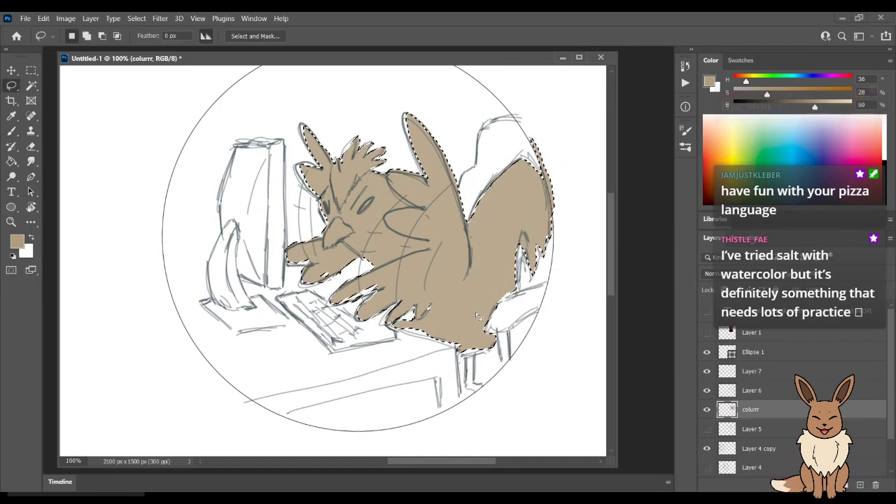
pyautogui.hotkey('ctrl', 'd')
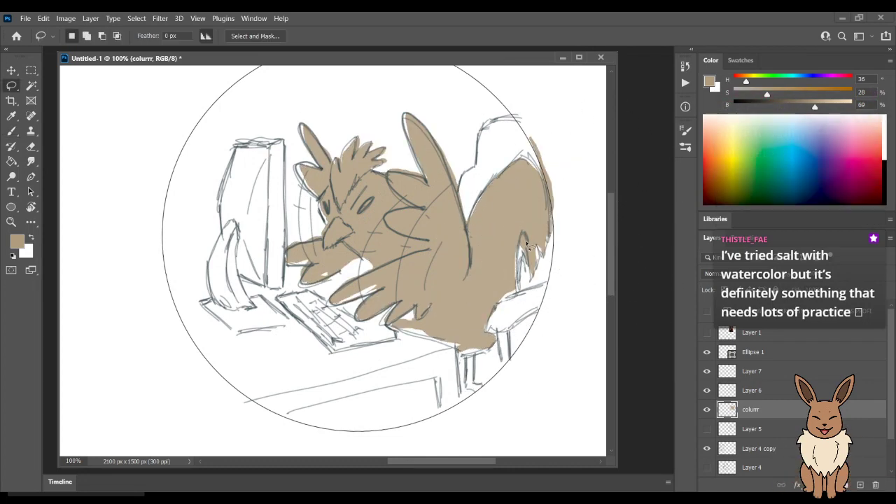
# Erase the tan spilling past the tail's outer edge, and brush tan into the white gap beneath the lower wing tips.
pyautogui.press('e')
pyautogui.moveTo(551, 167)
pyautogui.mouseDown()
pyautogui.moveTo(554, 181)
pyautogui.moveTo(550, 171)
pyautogui.mouseUp()
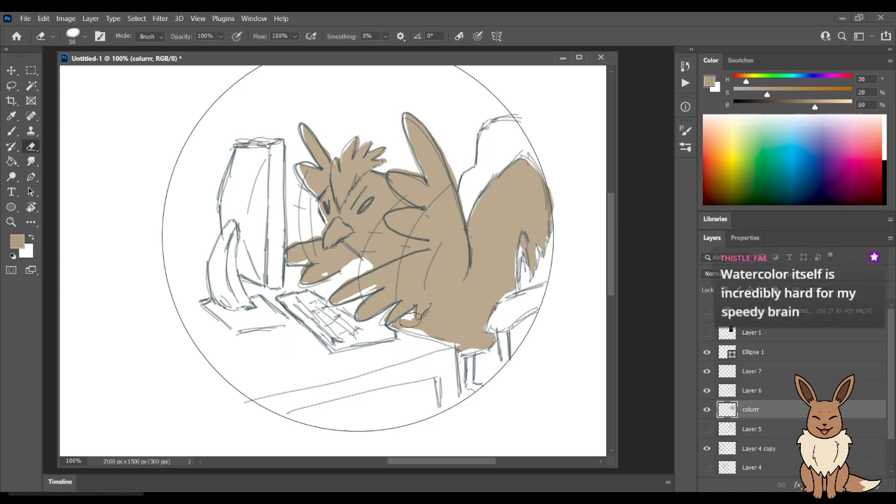
pyautogui.press('b')
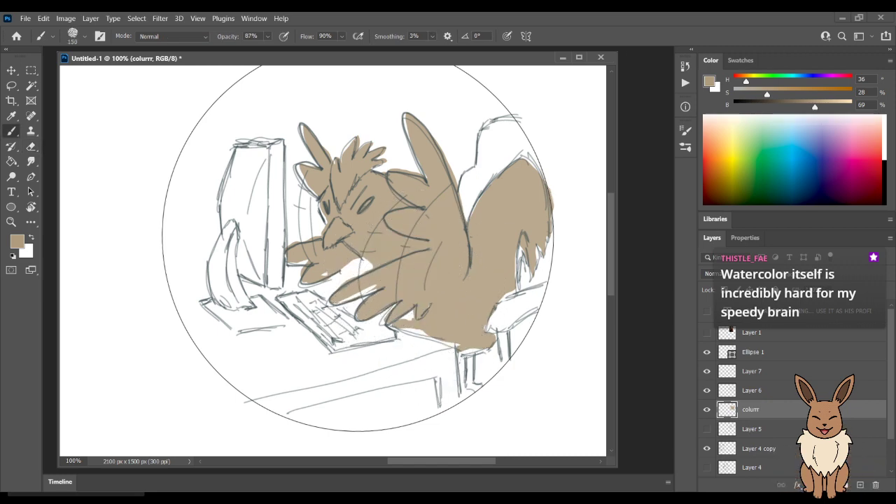
pyautogui.press('[')
pyautogui.press('[')
pyautogui.press('[')
pyautogui.press('[')
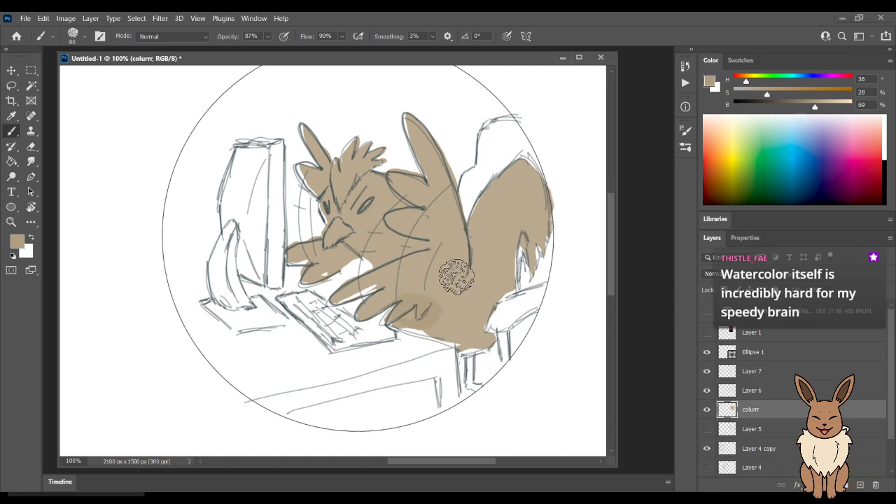
# Fill the white gap below the neck with tan at 40 px, and go over the far wing and head.
pyautogui.press('[')
pyautogui.press('[')
pyautogui.press('[')
pyautogui.press('[')
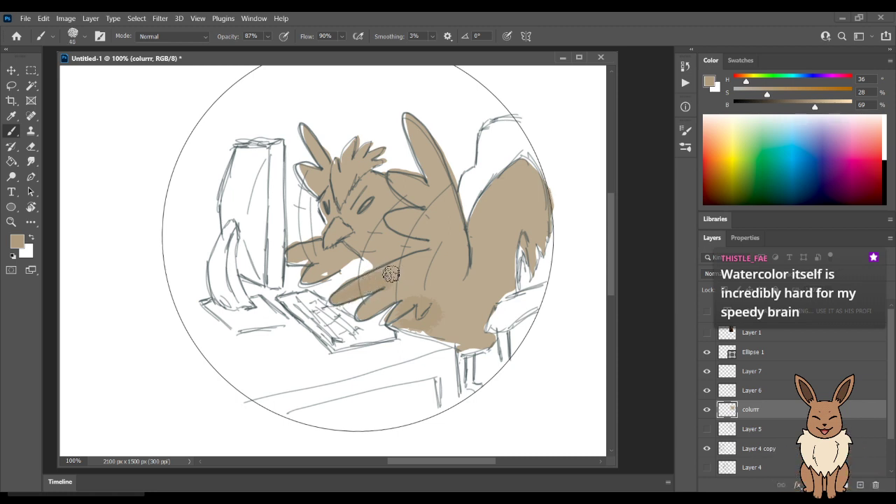
pyautogui.moveTo(322, 272)
pyautogui.mouseDown()
pyautogui.moveTo(370, 255)
pyautogui.moveTo(355, 248)
pyautogui.moveTo(332, 266)
pyautogui.moveTo(373, 259)
pyautogui.moveTo(390, 277)
pyautogui.mouseUp()
pyautogui.moveTo(294, 258)
pyautogui.mouseDown()
pyautogui.moveTo(341, 257)
pyautogui.moveTo(306, 254)
pyautogui.moveTo(348, 228)
pyautogui.moveTo(288, 257)
pyautogui.moveTo(330, 240)
pyautogui.mouseUp()
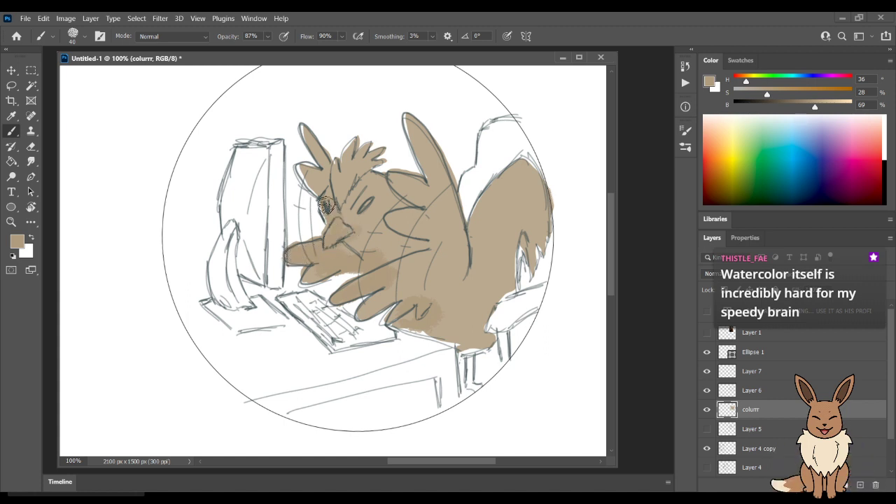
pyautogui.moveTo(306, 180)
pyautogui.mouseDown()
pyautogui.moveTo(331, 157)
pyautogui.moveTo(308, 136)
pyautogui.moveTo(344, 188)
pyautogui.moveTo(360, 163)
pyautogui.moveTo(346, 167)
pyautogui.moveTo(364, 154)
pyautogui.mouseUp()
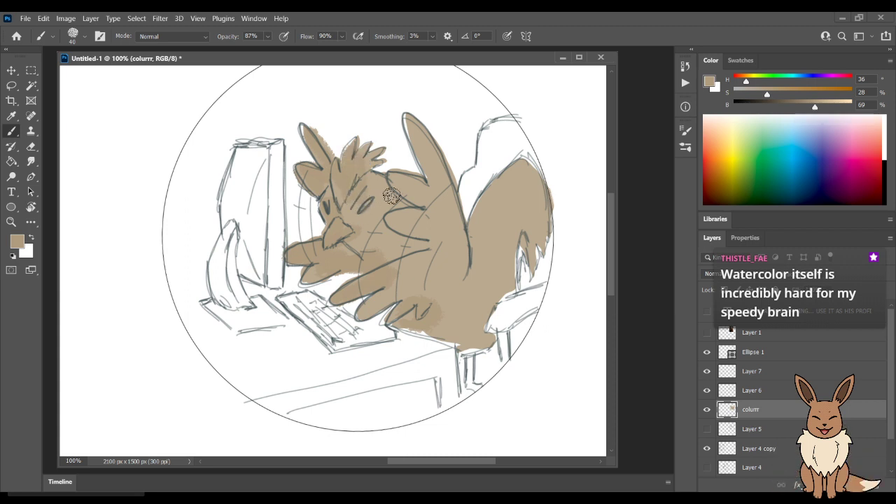
# Paint another coat of tan over the raised wing, body and tail, enlarging the speckled brush to 70 px.
pyautogui.press(']')
pyautogui.moveTo(418, 143)
pyautogui.mouseDown()
pyautogui.moveTo(434, 161)
pyautogui.moveTo(450, 240)
pyautogui.moveTo(381, 223)
pyautogui.moveTo(426, 209)
pyautogui.moveTo(388, 203)
pyautogui.moveTo(393, 233)
pyautogui.moveTo(484, 319)
pyautogui.moveTo(500, 210)
pyautogui.moveTo(532, 210)
pyautogui.moveTo(364, 234)
pyautogui.moveTo(413, 263)
pyautogui.mouseUp()
pyautogui.press(']')
pyautogui.press(']')
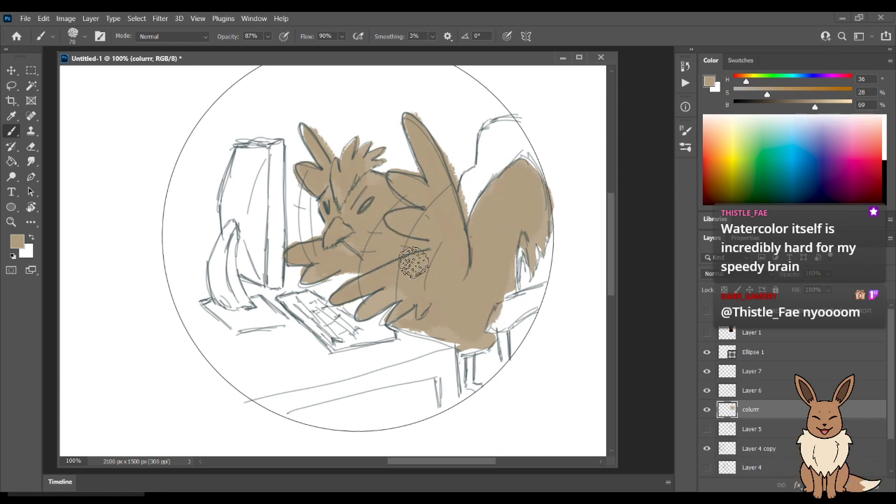
# Lasso the rooster's comb and fill it with a muted red of H 16, S 57, B 69 using the 40 px brush.
pyautogui.click(739, 79)
pyautogui.moveTo(793, 96); pyautogui.dragTo(802, 94)
pyautogui.press('[')
pyautogui.press('[')
pyautogui.press('[')
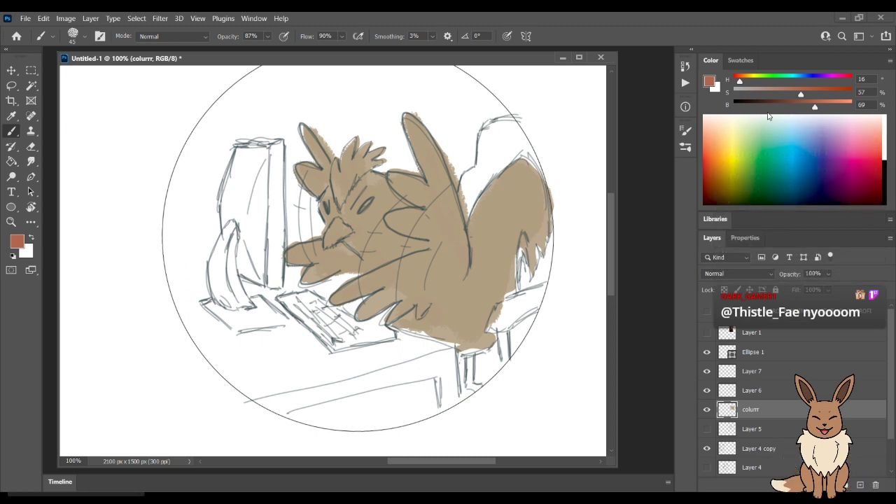
pyautogui.press('[')
pyautogui.press('l')
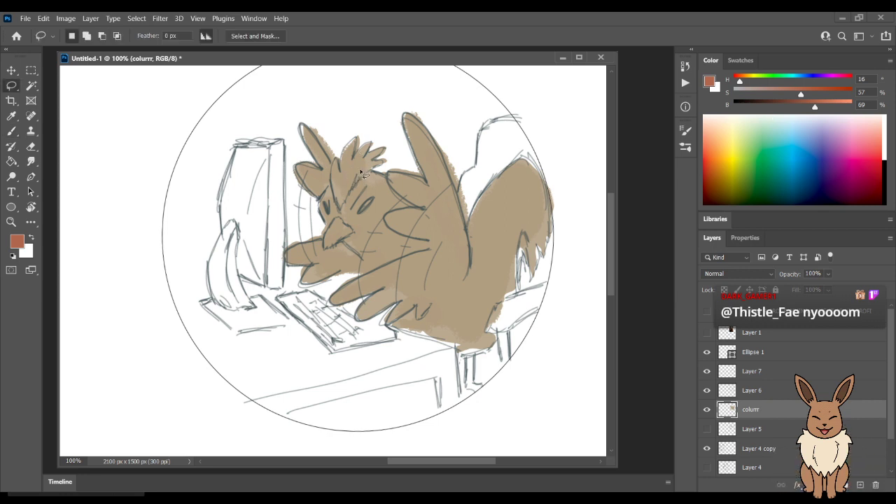
pyautogui.moveTo(336, 170)
pyautogui.mouseDown()
pyautogui.moveTo(355, 138)
pyautogui.moveTo(358, 150)
pyautogui.moveTo(386, 149)
pyautogui.moveTo(386, 166)
pyautogui.moveTo(354, 183)
pyautogui.moveTo(344, 210)
pyautogui.moveTo(336, 203)
pyautogui.moveTo(363, 128)
pyautogui.moveTo(364, 164)
pyautogui.moveTo(392, 137)
pyautogui.mouseUp()
pyautogui.press('b')
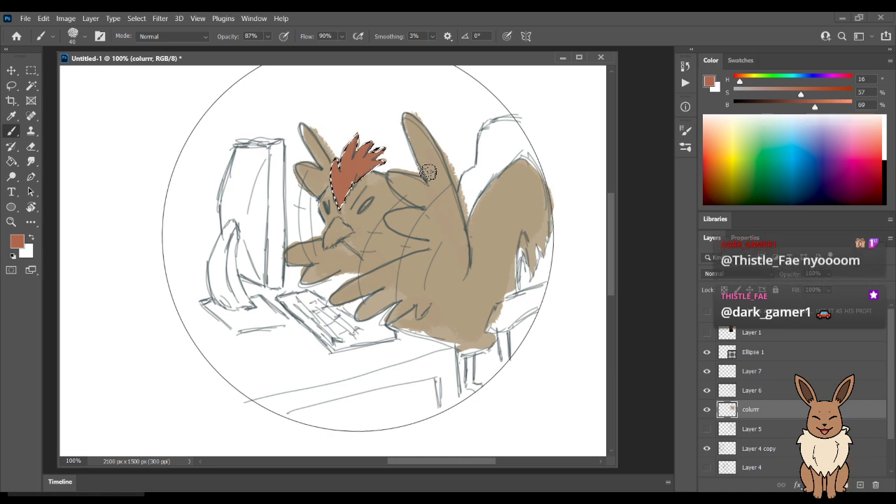
# Raise the red's saturation to 68, repaint the selected comb with it, and clear the selection.
pyautogui.moveTo(801, 93); pyautogui.dragTo(813, 94)
pyautogui.moveTo(364, 162); pyautogui.dragTo(350, 150)
pyautogui.moveTo(440, 199)
pyautogui.mouseDown()
pyautogui.moveTo(361, 172)
pyautogui.moveTo(362, 160)
pyautogui.moveTo(372, 164)
pyautogui.mouseUp()
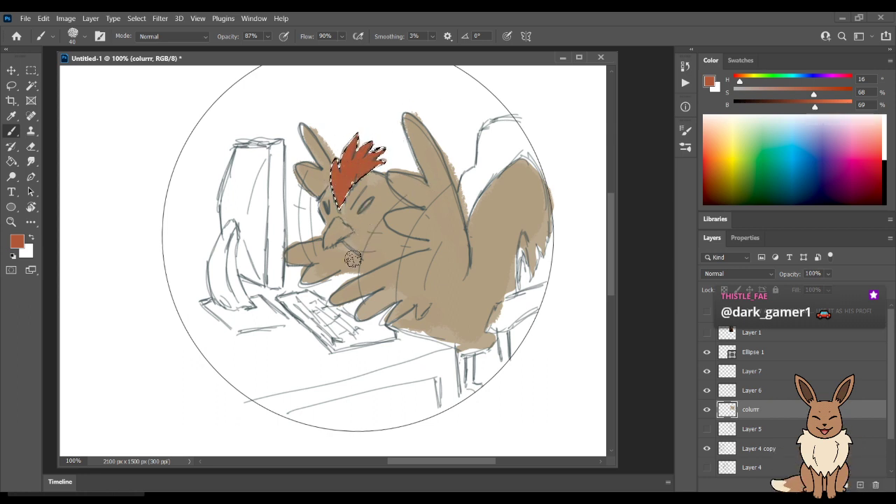
pyautogui.press('l')
pyautogui.hotkey('ctrl', 'd')
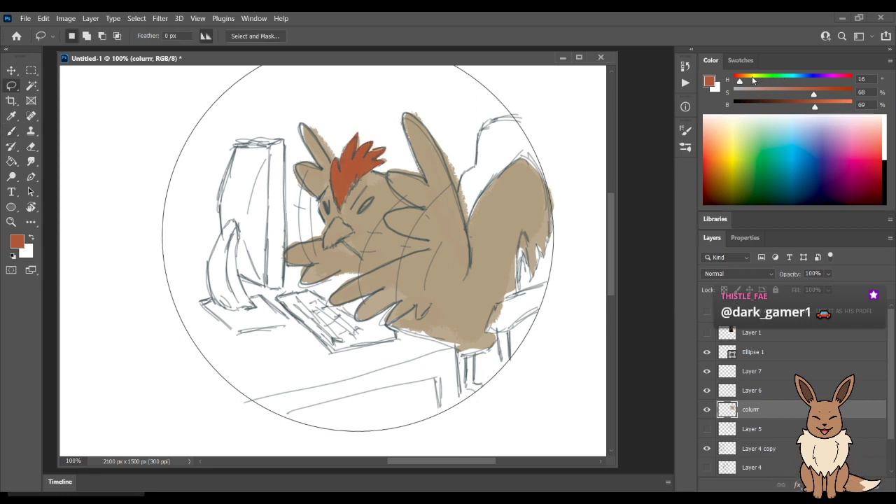
# Lasso the beak, fill it with golden yellow at H 47, S 65, B 82, and clear the selection.
pyautogui.moveTo(742, 84); pyautogui.dragTo(751, 82)
pyautogui.moveTo(814, 107)
pyautogui.mouseDown()
pyautogui.moveTo(831, 106)
pyautogui.moveTo(810, 95)
pyautogui.mouseUp()
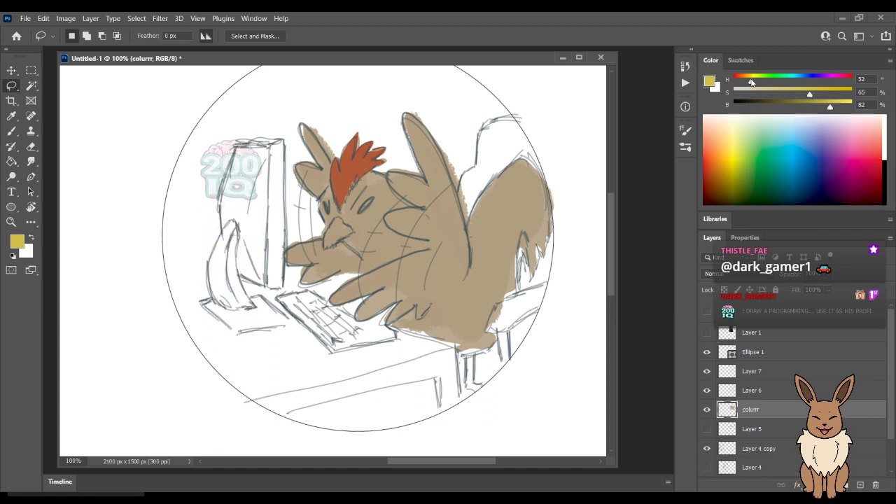
pyautogui.moveTo(750, 82); pyautogui.dragTo(749, 81)
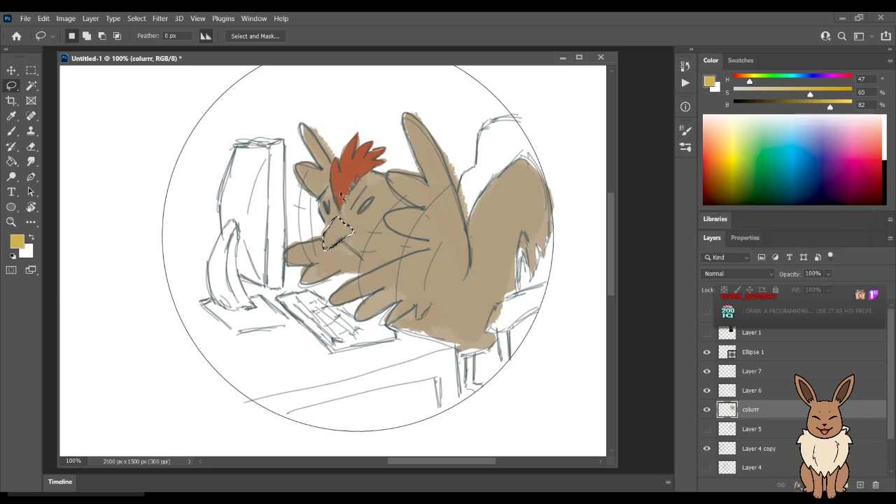
pyautogui.press('b')
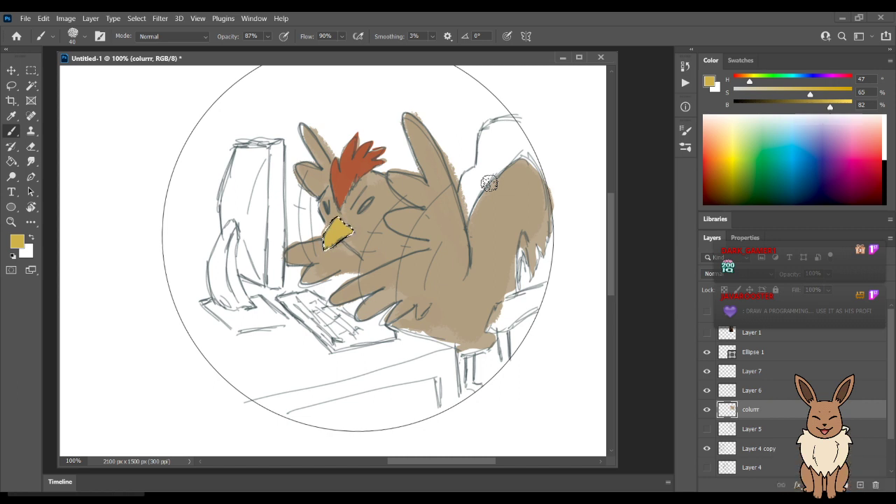
pyautogui.hotkey('ctrl', 'd')
# Lasso the rooster's tail along its line work, including the jagged feather tips and the edge against the body.
pyautogui.press('l')
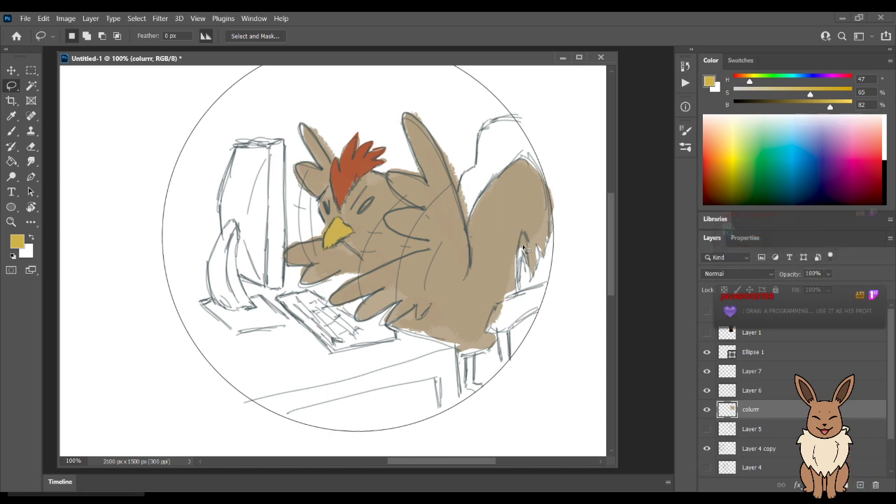
pyautogui.moveTo(482, 202)
pyautogui.mouseDown()
pyautogui.moveTo(515, 163)
pyautogui.moveTo(540, 175)
pyautogui.mouseUp()
pyautogui.moveTo(553, 221)
pyautogui.mouseDown()
pyautogui.moveTo(535, 283)
pyautogui.moveTo(525, 259)
pyautogui.moveTo(510, 289)
pyautogui.moveTo(494, 254)
pyautogui.moveTo(482, 257)
pyautogui.moveTo(470, 223)
pyautogui.mouseUp()
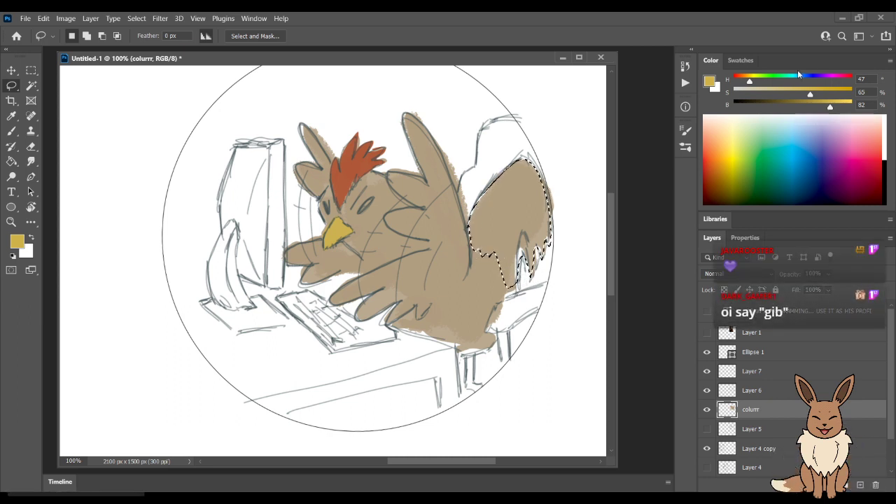
# Try filling the selected tail with a bright green of H 108, S 73, B 57, and undo the fill.
pyautogui.moveTo(749, 80); pyautogui.dragTo(768, 79)
pyautogui.moveTo(826, 105); pyautogui.dragTo(802, 108)
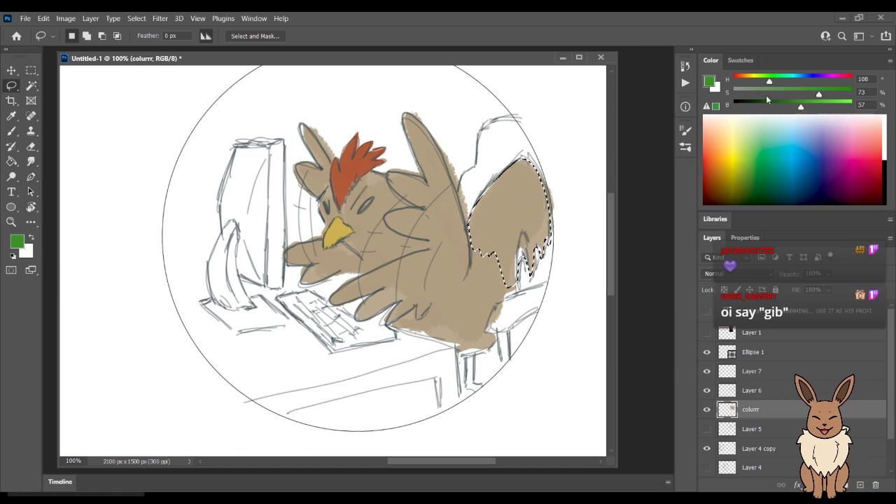
pyautogui.press('b')
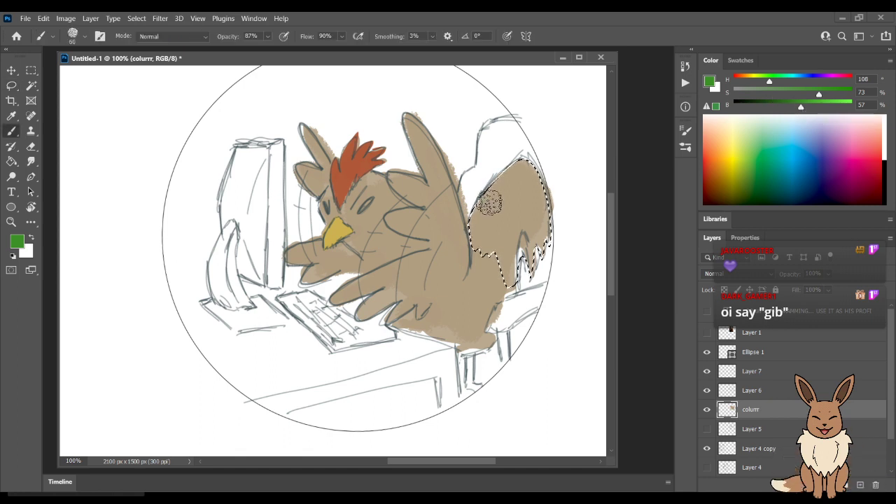
pyautogui.moveTo(488, 205); pyautogui.dragTo(510, 140)
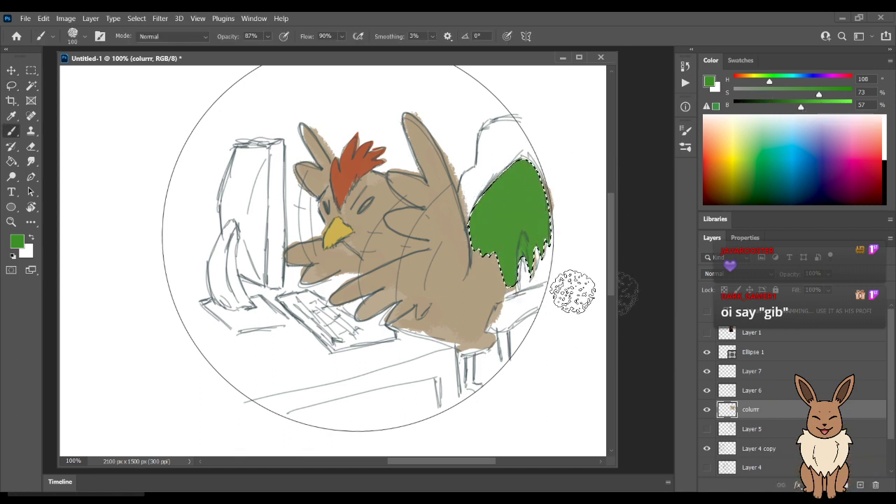
pyautogui.hotkey('ctrl', 'z')
# Fill the selected tail with a muted olive green of H 83, S 31, B 43 using the 100 px brush.
pyautogui.moveTo(800, 104)
pyautogui.mouseDown()
pyautogui.moveTo(787, 105)
pyautogui.moveTo(801, 93)
pyautogui.mouseUp()
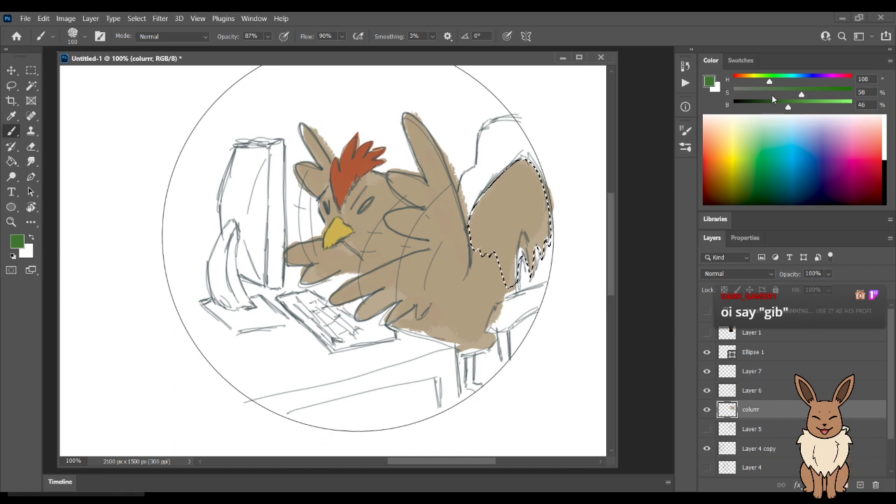
pyautogui.moveTo(789, 108)
pyautogui.mouseDown()
pyautogui.moveTo(779, 107)
pyautogui.moveTo(791, 97)
pyautogui.moveTo(788, 106)
pyautogui.moveTo(770, 95)
pyautogui.moveTo(788, 108)
pyautogui.moveTo(761, 82)
pyautogui.mouseUp()
pyautogui.moveTo(483, 203); pyautogui.dragTo(546, 125)
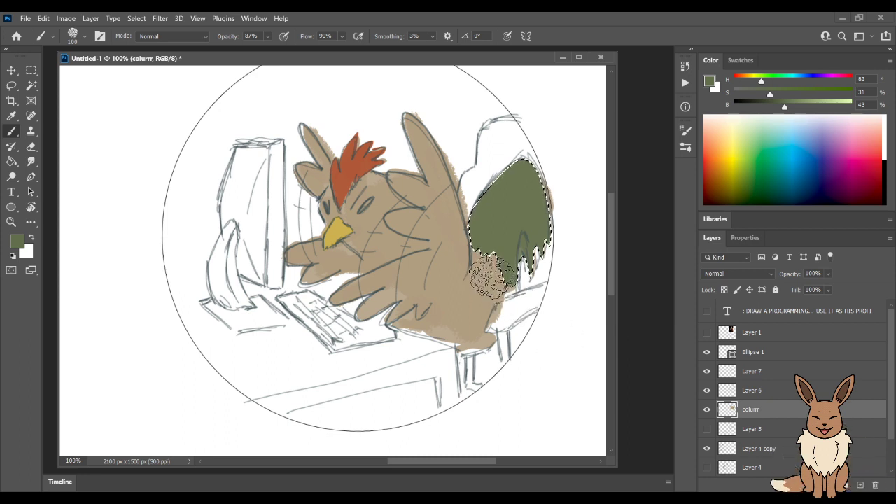
pyautogui.moveTo(529, 241); pyautogui.dragTo(529, 269)
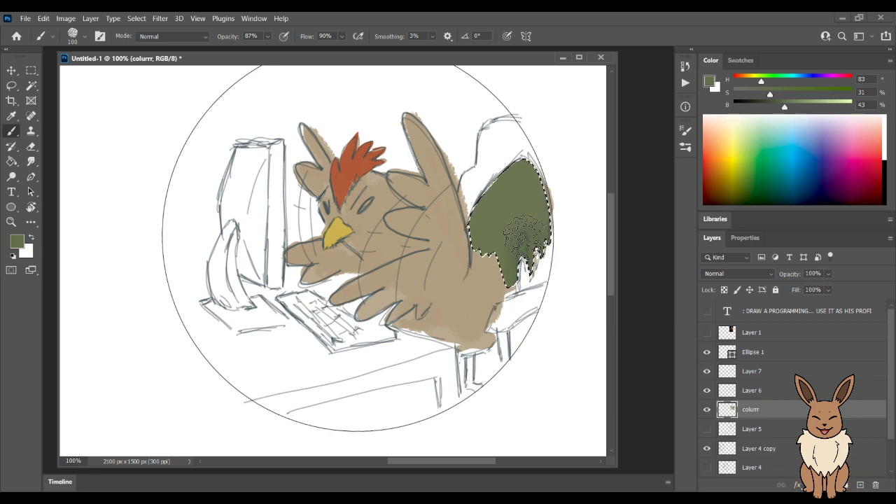
# Blend a lighter green highlight with B 62 onto the upper tail using a 70 px brush at 30% opacity, and clear the selection.
pyautogui.moveTo(785, 107); pyautogui.dragTo(806, 107)
pyautogui.moveTo(493, 207); pyautogui.dragTo(527, 170)
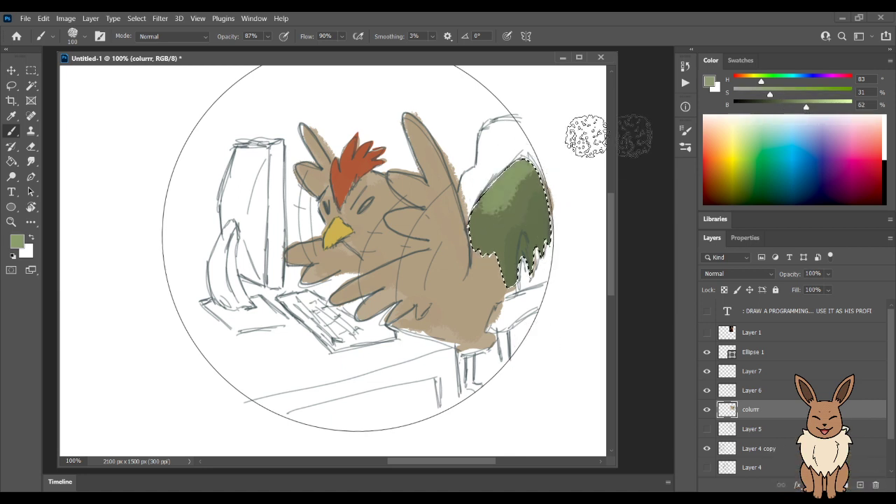
pyautogui.press('[')
pyautogui.press('[')
pyautogui.press('[')
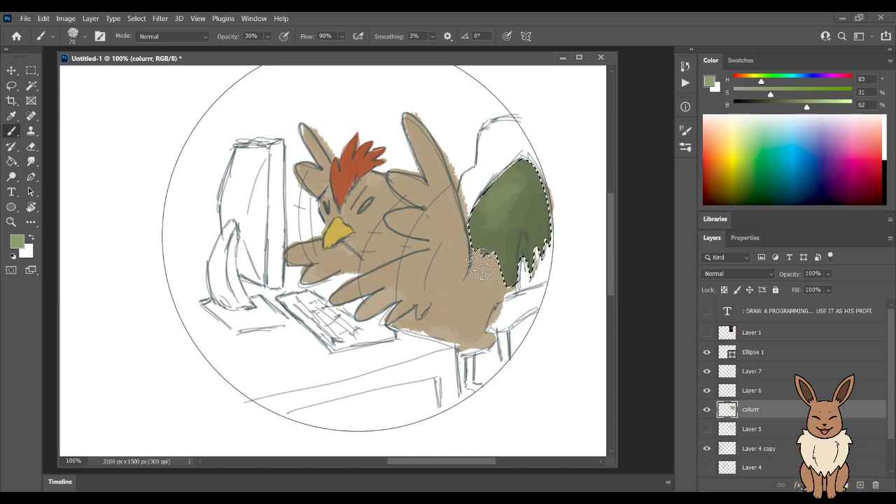
pyautogui.press('l')
pyautogui.hotkey('ctrl', 'd')
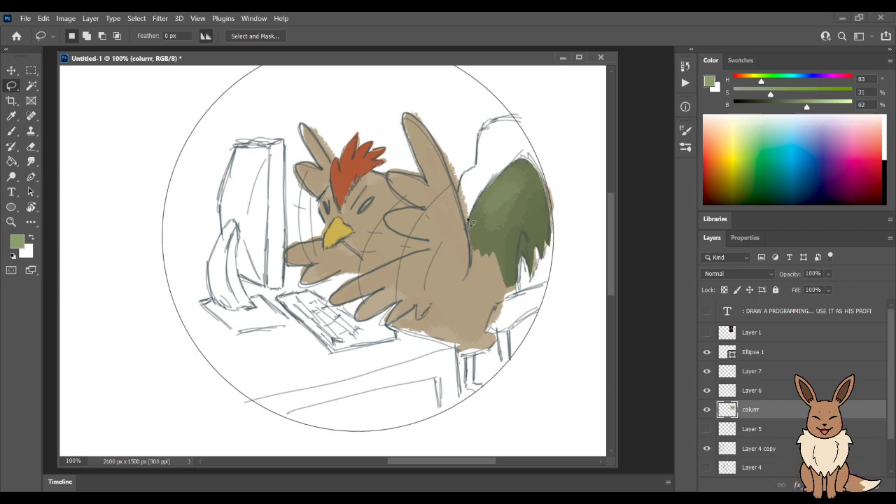
# Set the foreground to a pale tint with S 8 and B 100, and erase the tan inside the rooster's larger eye.
pyautogui.press('b')
pyautogui.press('e')
pyautogui.moveTo(807, 107); pyautogui.dragTo(867, 105)
pyautogui.moveTo(774, 91); pyautogui.dragTo(740, 93)
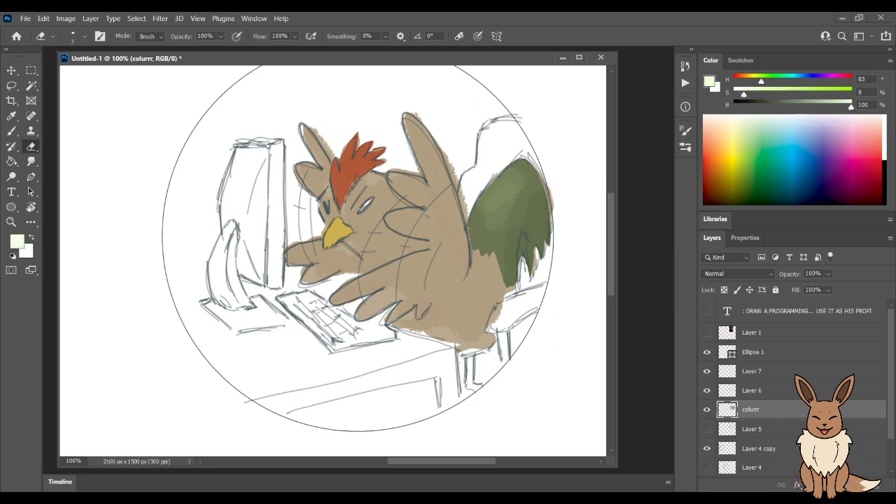
pyautogui.click(366, 204)
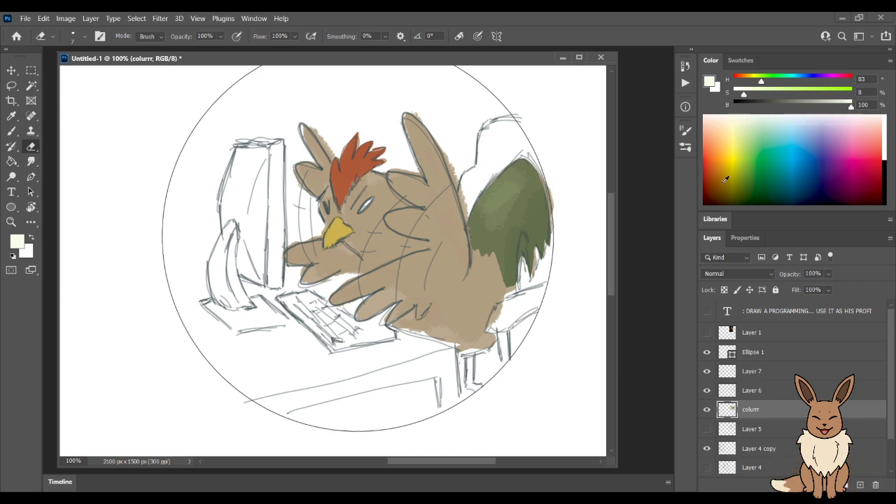
# Add a new layer directly above the rooster's colour layer and name it "puter color".
pyautogui.click(860, 485)
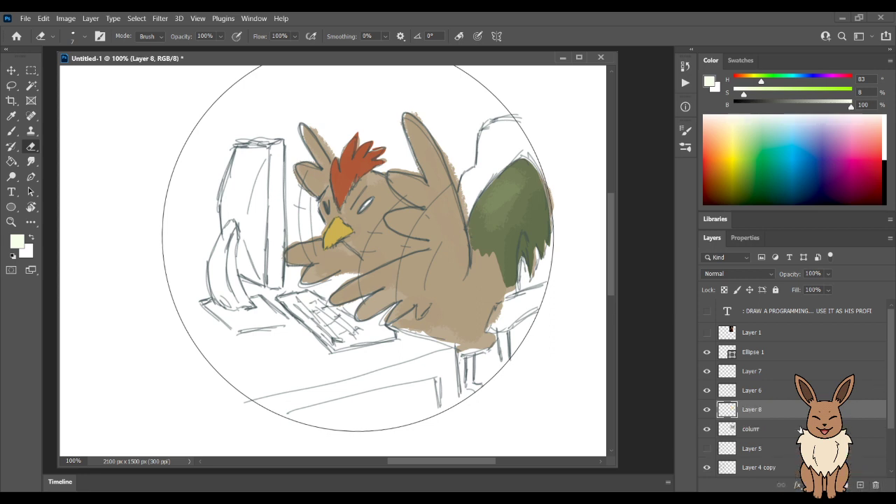
pyautogui.doubleClick(753, 410)
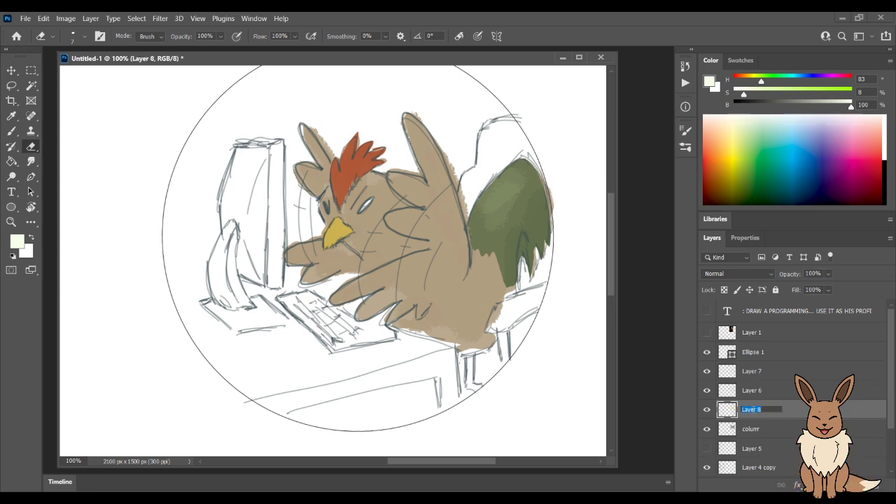
pyautogui.write('outer color')
pyautogui.press('Return')
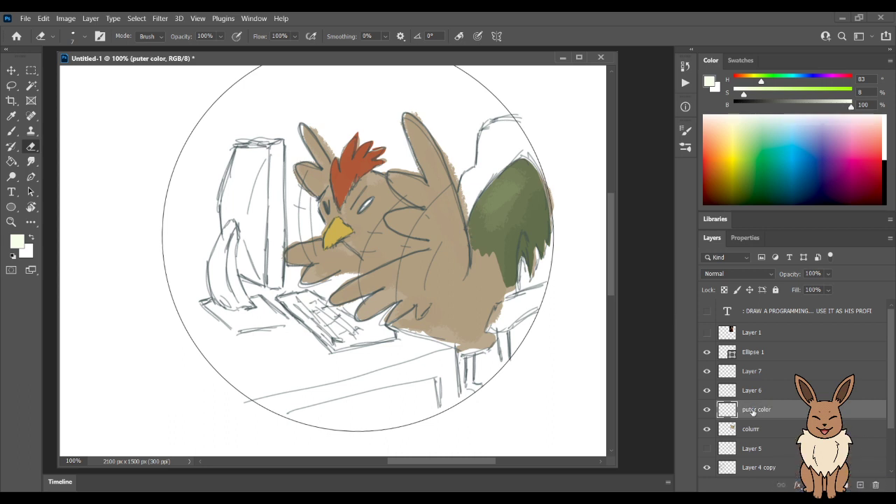
# Set the foreground to a dark brown of H 43, S 48, B 29 and enlarge the eraser to 60 px.
pyautogui.moveTo(744, 94); pyautogui.dragTo(790, 94)
pyautogui.click(747, 83)
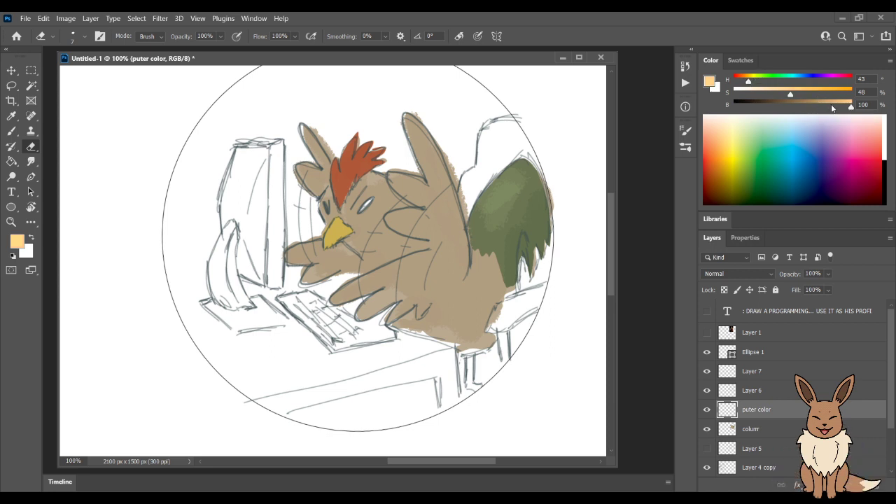
pyautogui.moveTo(850, 105); pyautogui.dragTo(789, 109)
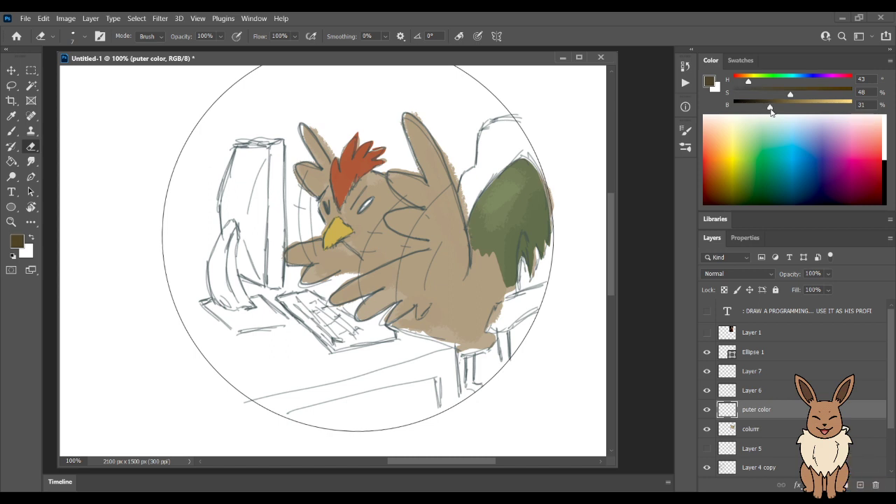
pyautogui.press(']')
pyautogui.press(']')
pyautogui.press(']')
pyautogui.press(']')
pyautogui.press(']')
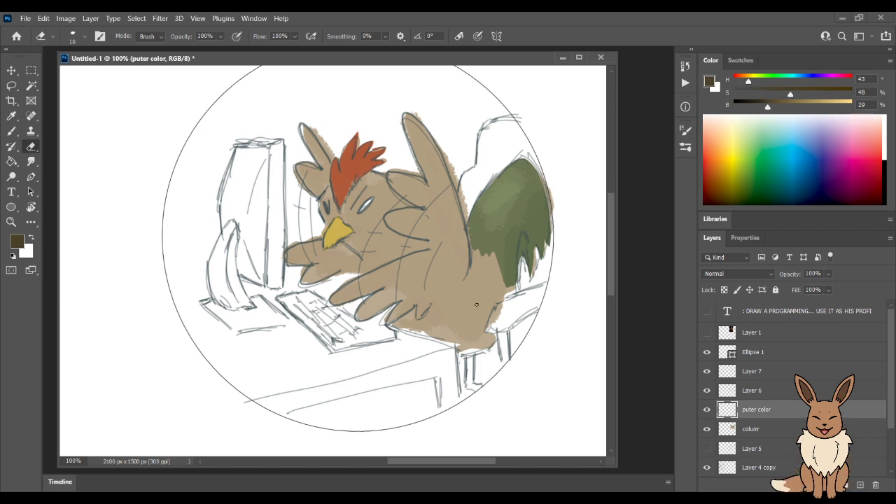
pyautogui.press(']')
pyautogui.press(']')
pyautogui.press(']')
pyautogui.press(']')
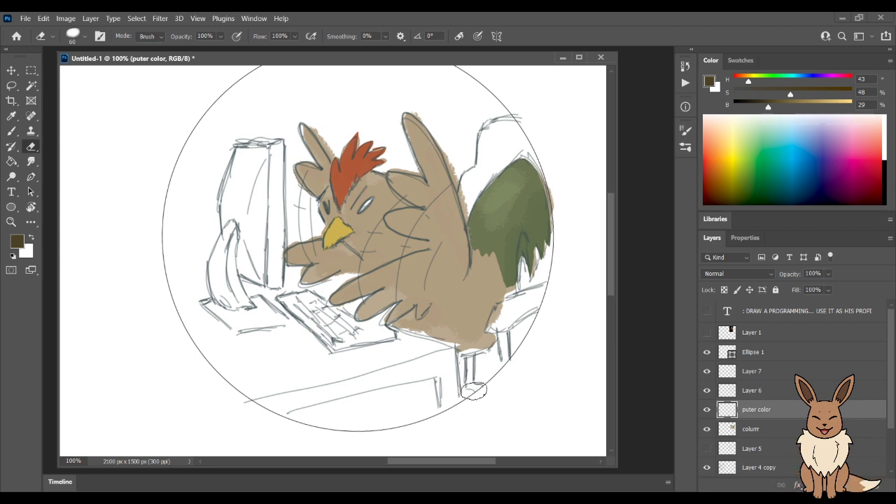
# Lasso the desk area, following its rear edge past the rooster's wings and extending below the circle frame.
pyautogui.press('l')
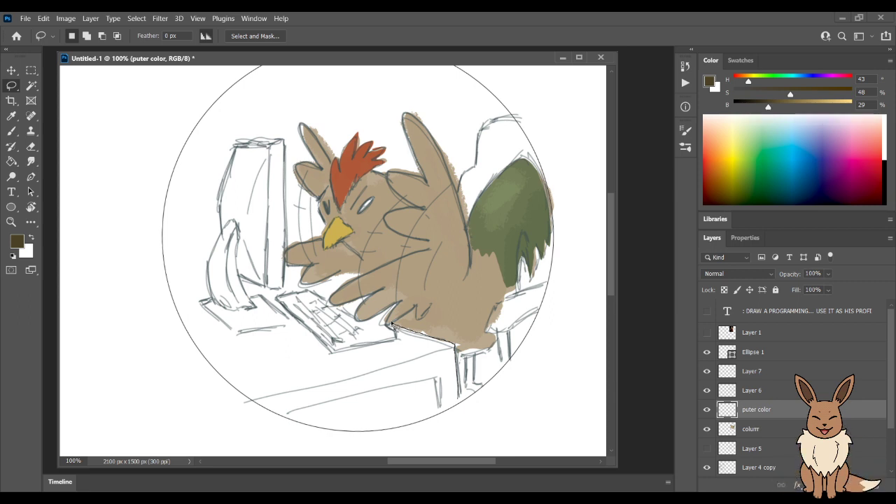
pyautogui.moveTo(392, 326); pyautogui.dragTo(334, 281)
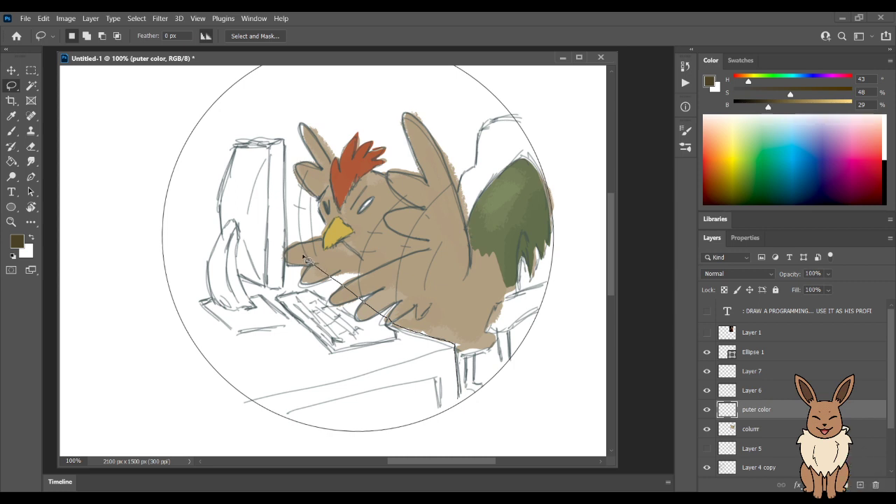
pyautogui.moveTo(201, 275)
pyautogui.mouseDown()
pyautogui.moveTo(157, 281)
pyautogui.moveTo(160, 302)
pyautogui.moveTo(285, 448)
pyautogui.moveTo(419, 452)
pyautogui.moveTo(460, 424)
pyautogui.moveTo(457, 354)
pyautogui.mouseUp()
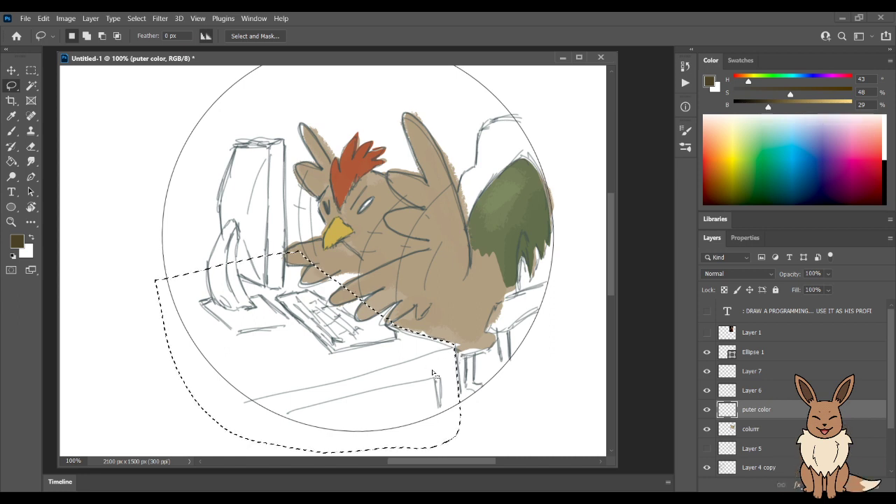
# Try painting the desk selection brown at 30% opacity, first with a 150 px brush and again with a 90 px brush.
pyautogui.press('b')
pyautogui.moveTo(432, 367)
pyautogui.mouseDown()
pyautogui.moveTo(425, 335)
pyautogui.moveTo(451, 402)
pyautogui.moveTo(438, 324)
pyautogui.moveTo(390, 402)
pyautogui.moveTo(378, 281)
pyautogui.moveTo(345, 366)
pyautogui.moveTo(312, 253)
pyautogui.moveTo(275, 351)
pyautogui.moveTo(243, 369)
pyautogui.moveTo(210, 293)
pyautogui.mouseUp()
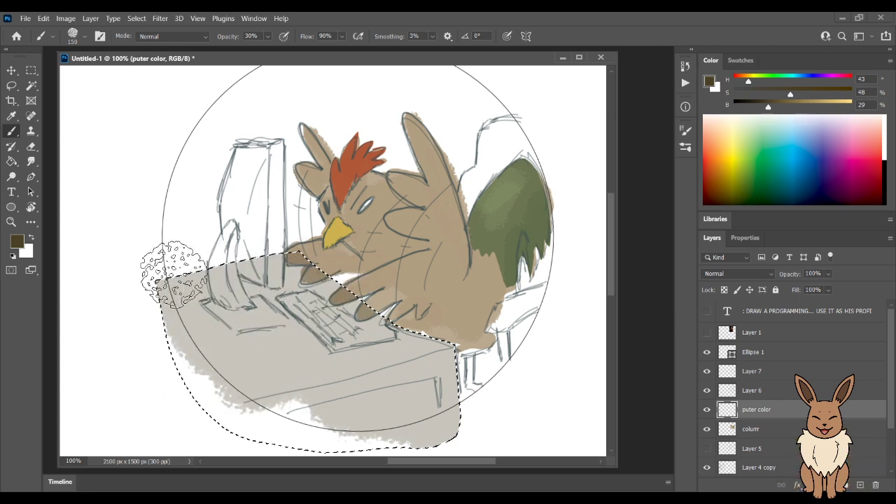
pyautogui.hotkey('ctrl', 'z')
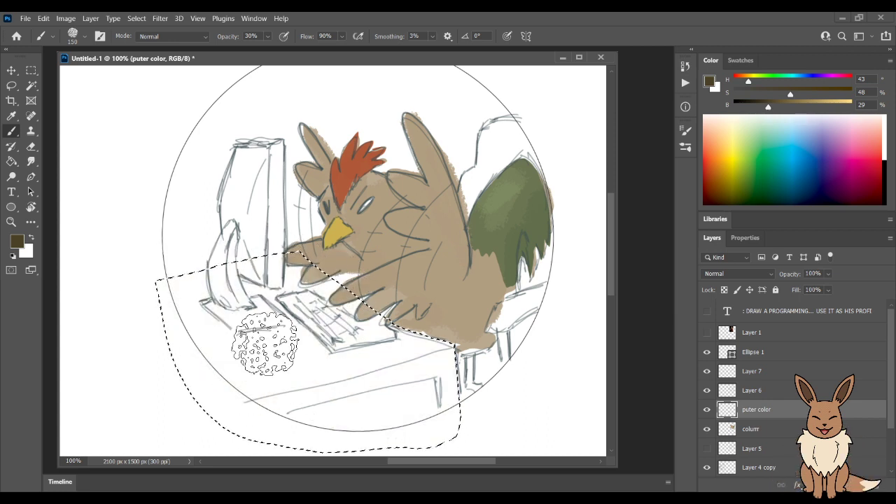
pyautogui.press('[')
pyautogui.press('[')
pyautogui.press('[')
pyautogui.moveTo(439, 337); pyautogui.dragTo(451, 412)
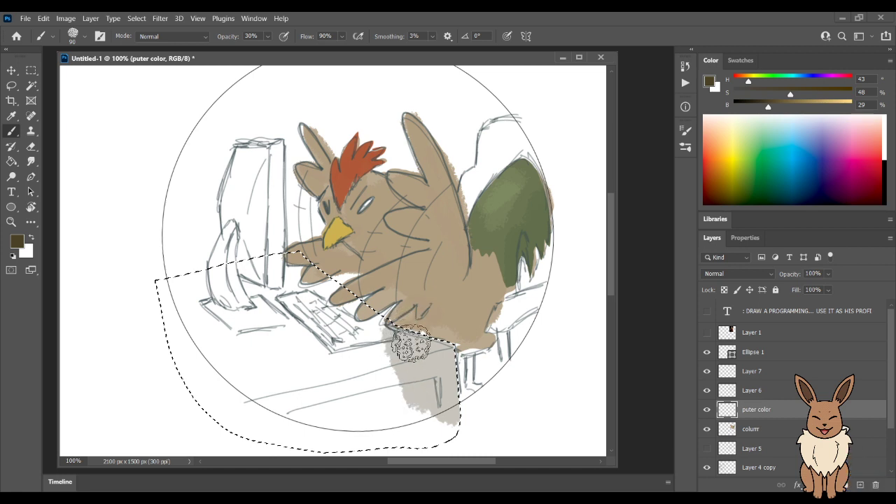
# Reduce the brush to 70 px and raise its opacity to 90%, testing strokes inside the desk selection and undoing them.
pyautogui.press('[')
pyautogui.press('[')
pyautogui.press('6')
pyautogui.moveTo(426, 344)
pyautogui.mouseDown()
pyautogui.moveTo(451, 401)
pyautogui.moveTo(432, 302)
pyautogui.moveTo(421, 364)
pyautogui.moveTo(394, 310)
pyautogui.moveTo(364, 325)
pyautogui.moveTo(357, 296)
pyautogui.moveTo(358, 336)
pyautogui.mouseUp()
pyautogui.hotkey('ctrl', 'z')
pyautogui.press('9')
pyautogui.moveTo(449, 424); pyautogui.dragTo(443, 343)
pyautogui.hotkey('ctrl', 'z')
# Fill the desktop and leg with a near-black brown of H 43, S 19, B 17, and clear the selection.
pyautogui.moveTo(768, 107)
pyautogui.mouseDown()
pyautogui.moveTo(753, 106)
pyautogui.moveTo(764, 94)
pyautogui.moveTo(756, 93)
pyautogui.moveTo(767, 107)
pyautogui.moveTo(754, 106)
pyautogui.mouseUp()
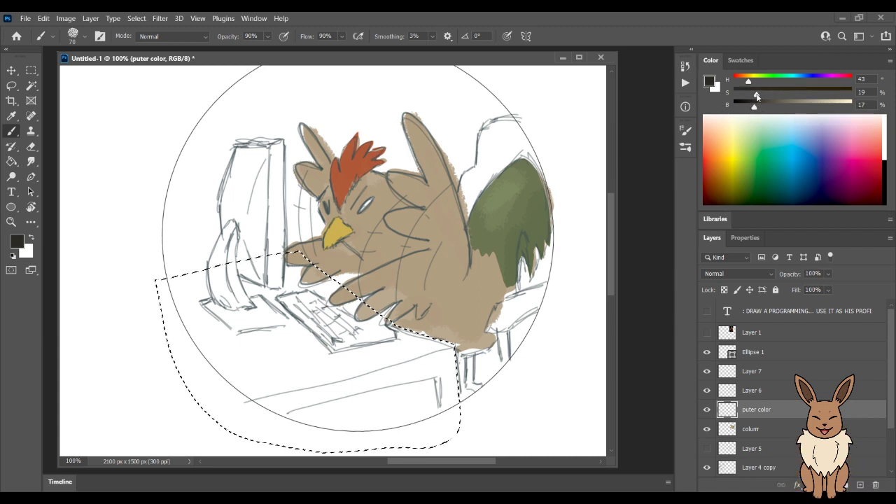
pyautogui.moveTo(451, 434)
pyautogui.mouseDown()
pyautogui.moveTo(446, 334)
pyautogui.moveTo(399, 363)
pyautogui.moveTo(360, 364)
pyautogui.moveTo(336, 336)
pyautogui.moveTo(308, 255)
pyautogui.moveTo(277, 308)
pyautogui.moveTo(188, 320)
pyautogui.moveTo(203, 364)
pyautogui.moveTo(231, 396)
pyautogui.moveTo(261, 399)
pyautogui.mouseUp()
pyautogui.moveTo(340, 378)
pyautogui.mouseDown()
pyautogui.moveTo(276, 399)
pyautogui.moveTo(390, 361)
pyautogui.moveTo(298, 392)
pyautogui.moveTo(426, 359)
pyautogui.moveTo(285, 397)
pyautogui.moveTo(356, 357)
pyautogui.moveTo(338, 345)
pyautogui.moveTo(282, 333)
pyautogui.mouseUp()
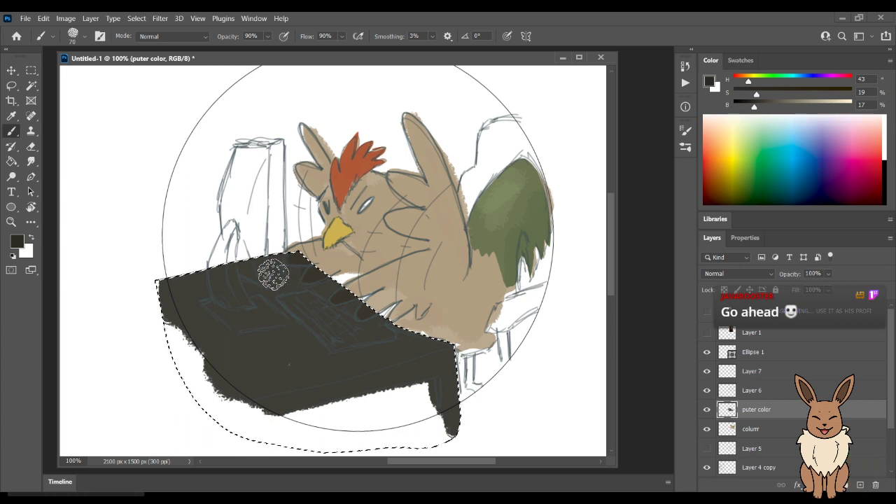
pyautogui.press('l')
pyautogui.hotkey('ctrl', 'd')
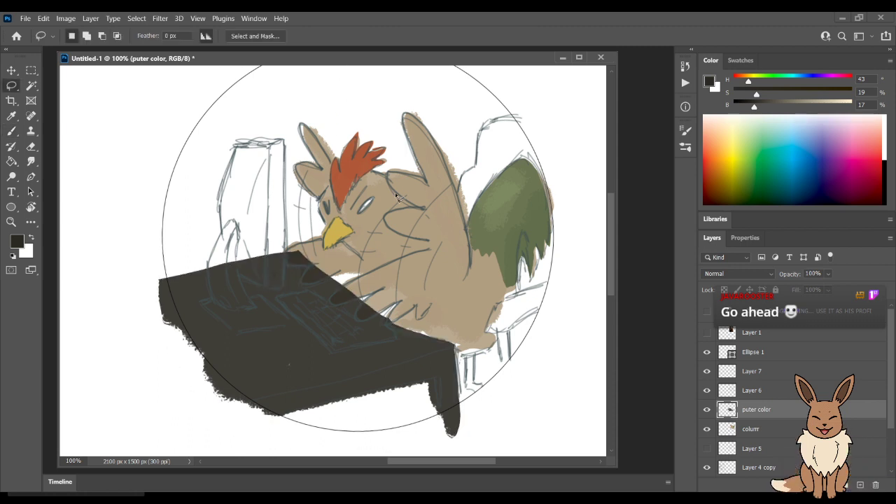
# Trim the desk's edges with the eraser, and darken its front edge and leg using a 45 px brush at 90% opacity.
pyautogui.press('e')
pyautogui.moveTo(392, 306)
pyautogui.mouseDown()
pyautogui.moveTo(494, 379)
pyautogui.moveTo(375, 289)
pyautogui.moveTo(488, 365)
pyautogui.moveTo(469, 418)
pyautogui.mouseUp()
pyautogui.moveTo(434, 390)
pyautogui.mouseDown()
pyautogui.moveTo(421, 396)
pyautogui.moveTo(425, 410)
pyautogui.moveTo(418, 404)
pyautogui.moveTo(441, 394)
pyautogui.moveTo(439, 374)
pyautogui.moveTo(242, 416)
pyautogui.mouseUp()
pyautogui.press('b')
pyautogui.press('[')
pyautogui.press('[')
pyautogui.moveTo(446, 368)
pyautogui.mouseDown()
pyautogui.moveTo(449, 427)
pyautogui.moveTo(435, 370)
pyautogui.moveTo(254, 418)
pyautogui.mouseUp()
pyautogui.moveTo(426, 364); pyautogui.dragTo(203, 425)
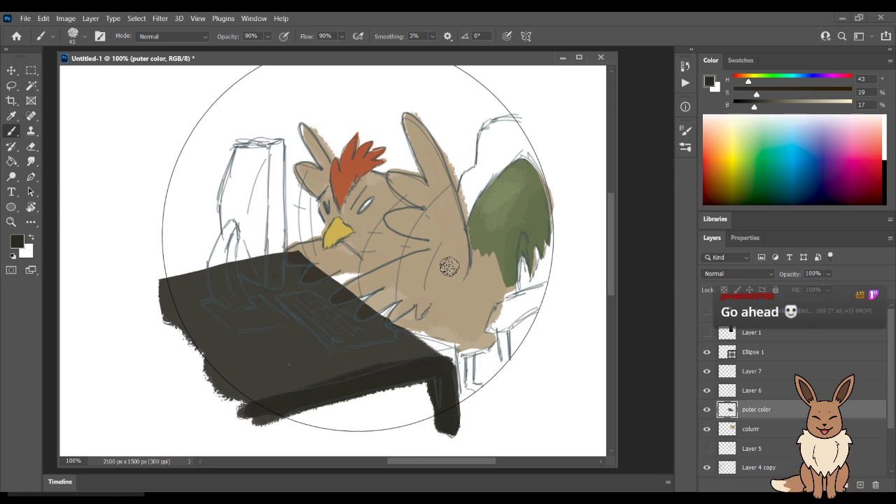
# Erase the desk colour covering the rooster's wing feathers with a 35 px eraser, and save the document as 8-2-21.psd.
pyautogui.press('e')
pyautogui.moveTo(373, 304)
pyautogui.mouseDown()
pyautogui.moveTo(363, 313)
pyautogui.moveTo(347, 288)
pyautogui.moveTo(343, 300)
pyautogui.moveTo(348, 293)
pyautogui.mouseUp()
pyautogui.moveTo(318, 267)
pyautogui.mouseDown()
pyautogui.moveTo(318, 276)
pyautogui.moveTo(293, 255)
pyautogui.mouseUp()
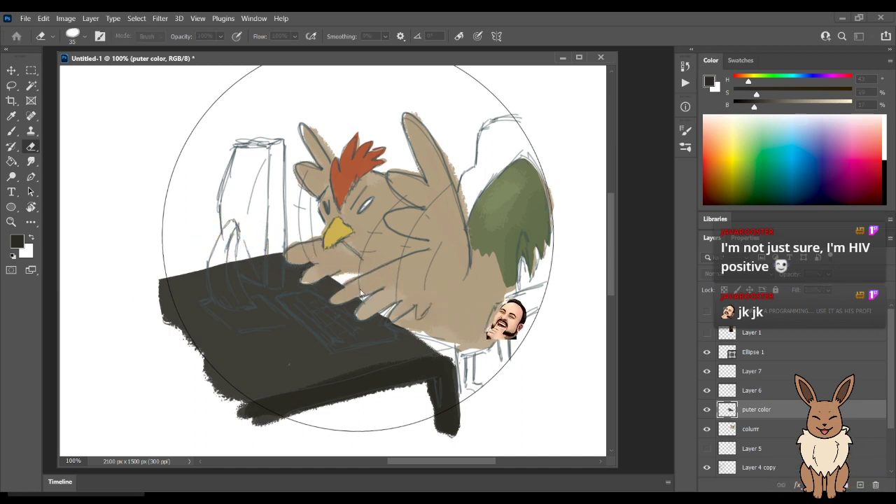
pyautogui.press('Return')
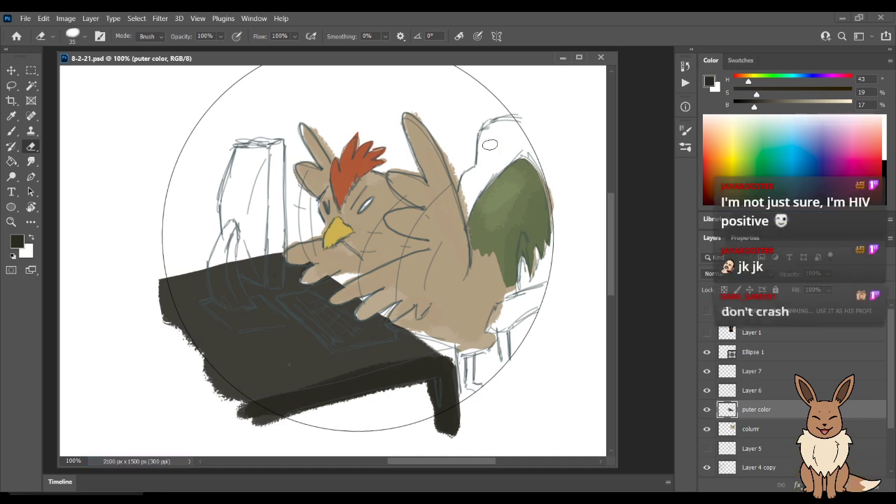
# Straighten the canvas view to a 0° rotation angle and save the document.
pyautogui.hotkey('ctrl', '-')
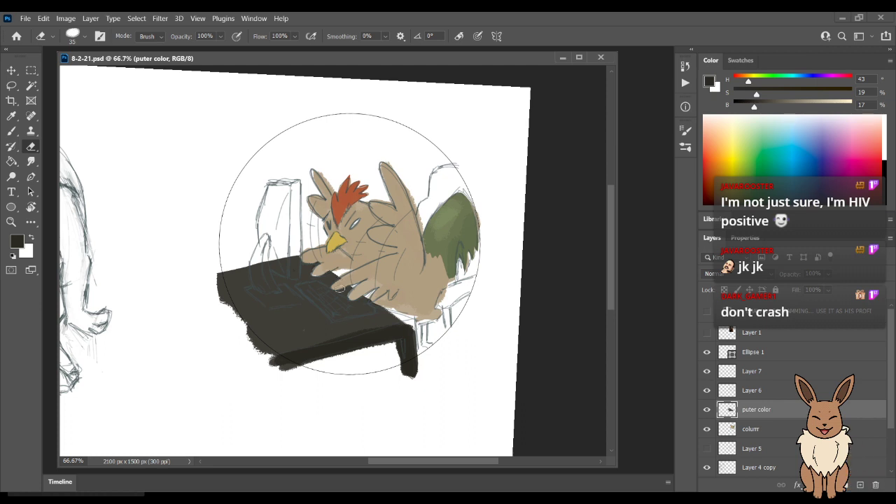
pyautogui.hotkey('ctrl', '-')
pyautogui.moveTo(255, 311); pyautogui.dragTo(359, 335)
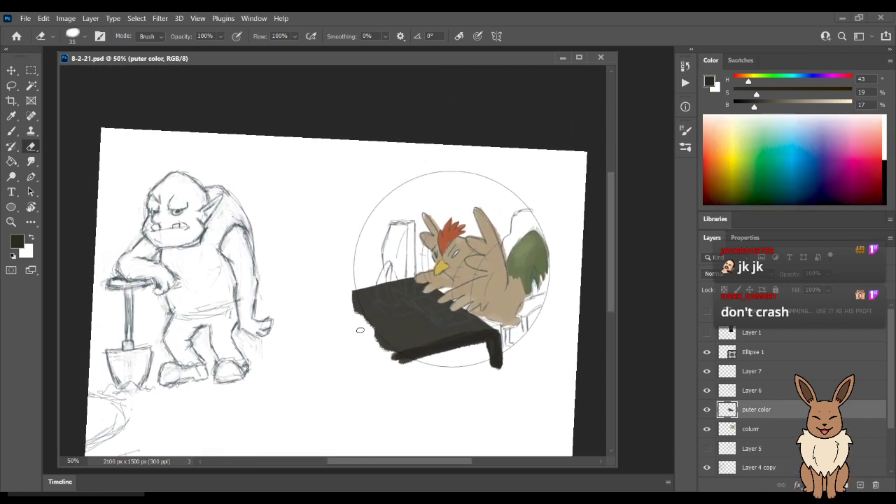
pyautogui.hotkey('ctrl', '-')
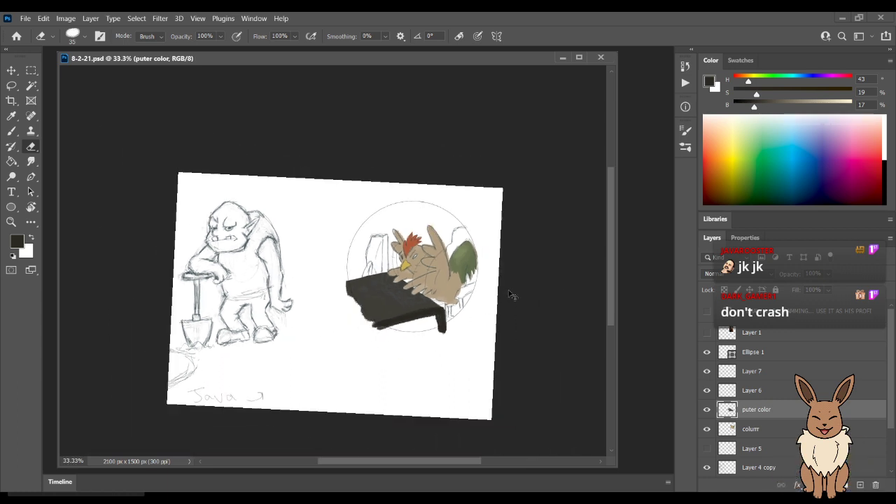
pyautogui.hotkey('ctrl', 'r')
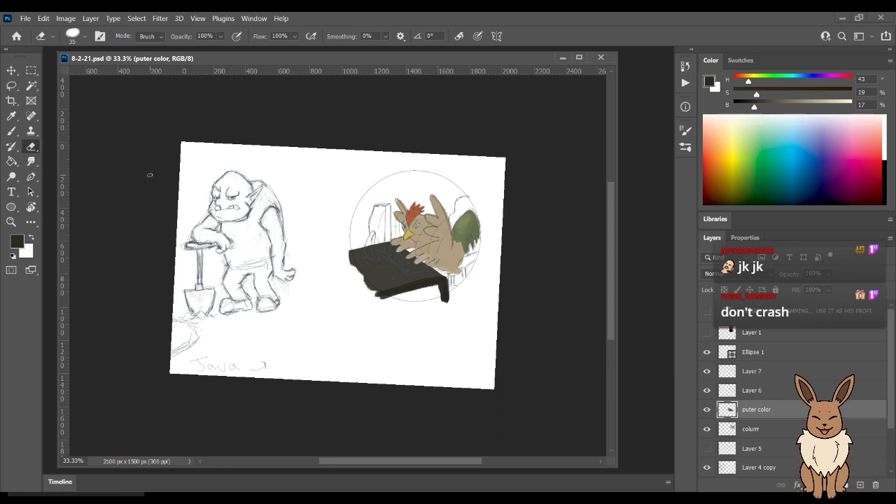
pyautogui.hotkey('ctrl', 'r')
pyautogui.press('r')
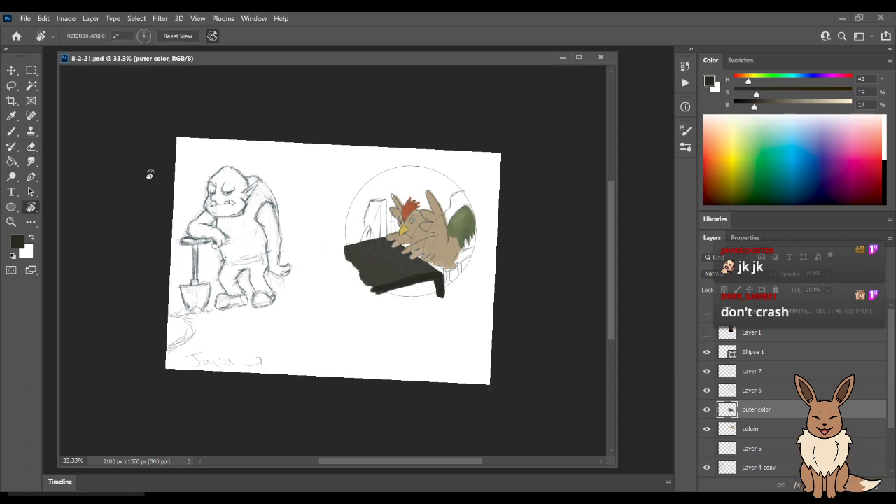
pyautogui.moveTo(562, 301); pyautogui.dragTo(553, 271)
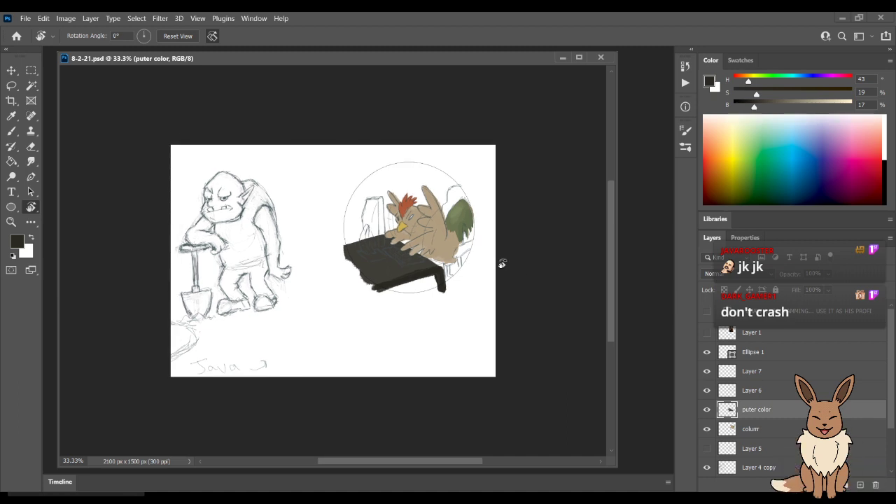
pyautogui.moveTo(534, 242); pyautogui.dragTo(550, 290)
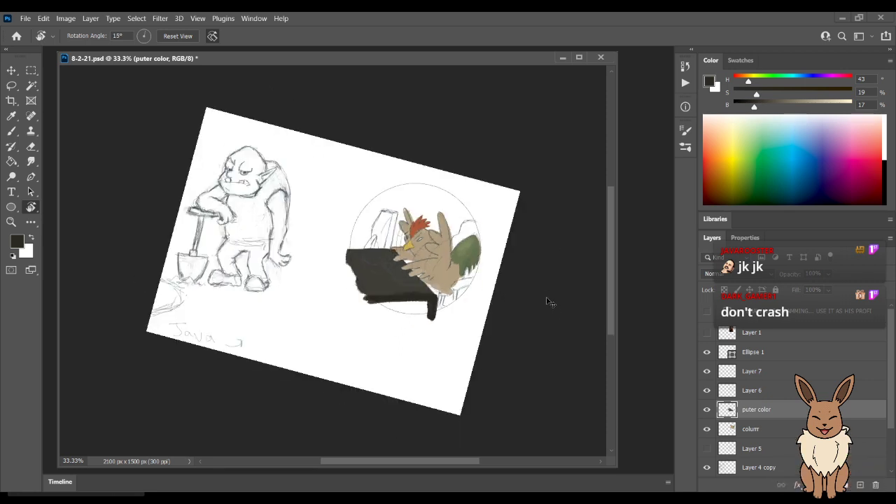
pyautogui.press('Escape')
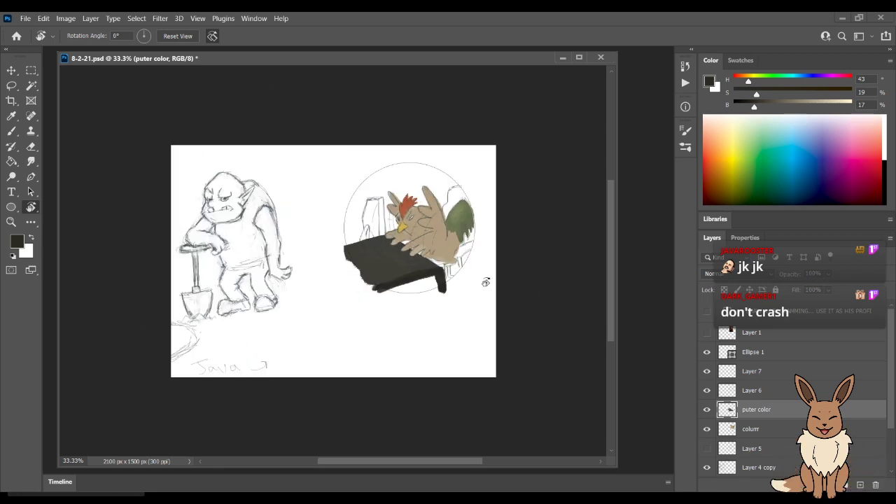
pyautogui.press('l')
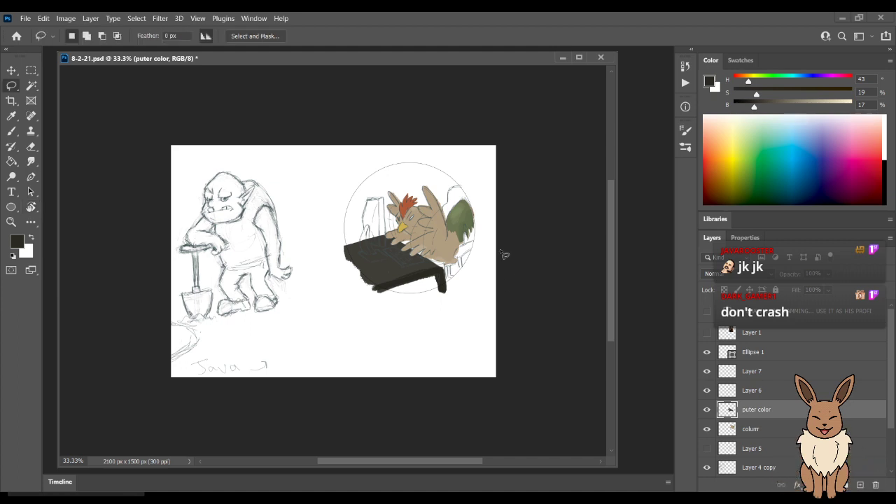
pyautogui.hotkey('ctrl', '+')
pyautogui.hotkey('ctrl', 's')
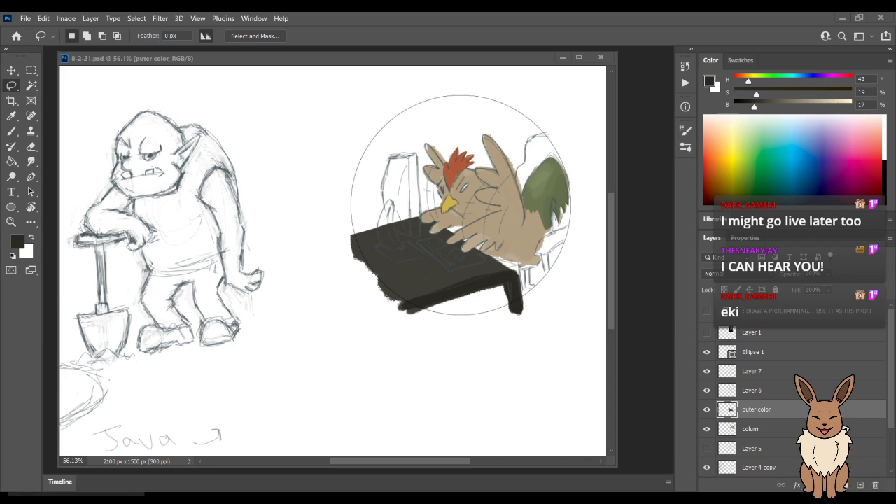
pyautogui.moveTo(500, 246)
pyautogui.mouseDown()
pyautogui.moveTo(465, 262)
pyautogui.moveTo(419, 259)
pyautogui.mouseUp()
pyautogui.hotkey('ctrl', '+')
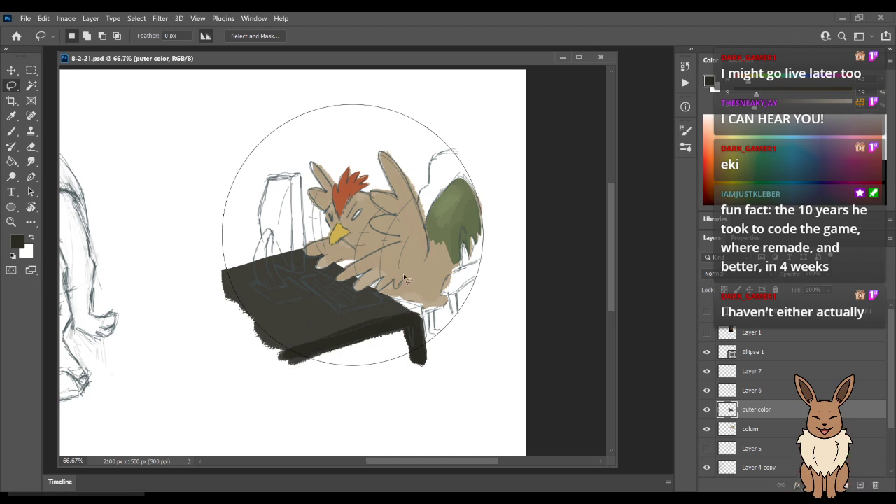
pyautogui.moveTo(404, 273)
pyautogui.mouseDown()
pyautogui.moveTo(399, 241)
pyautogui.moveTo(412, 288)
pyautogui.mouseUp()
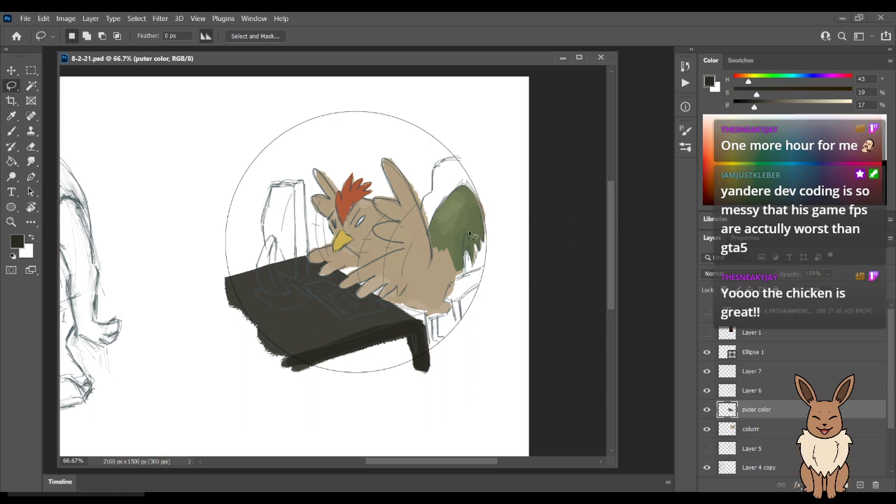
pyautogui.moveTo(421, 274)
pyautogui.mouseDown()
pyautogui.moveTo(433, 246)
pyautogui.moveTo(441, 280)
pyautogui.mouseUp()
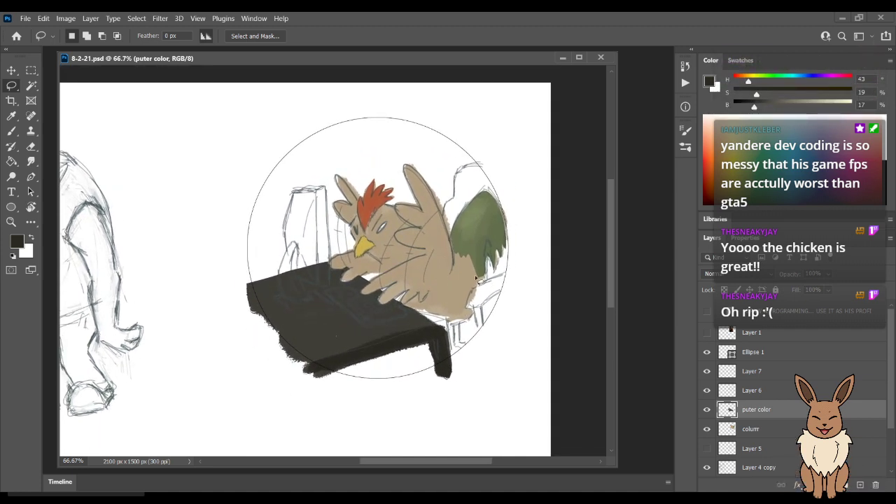